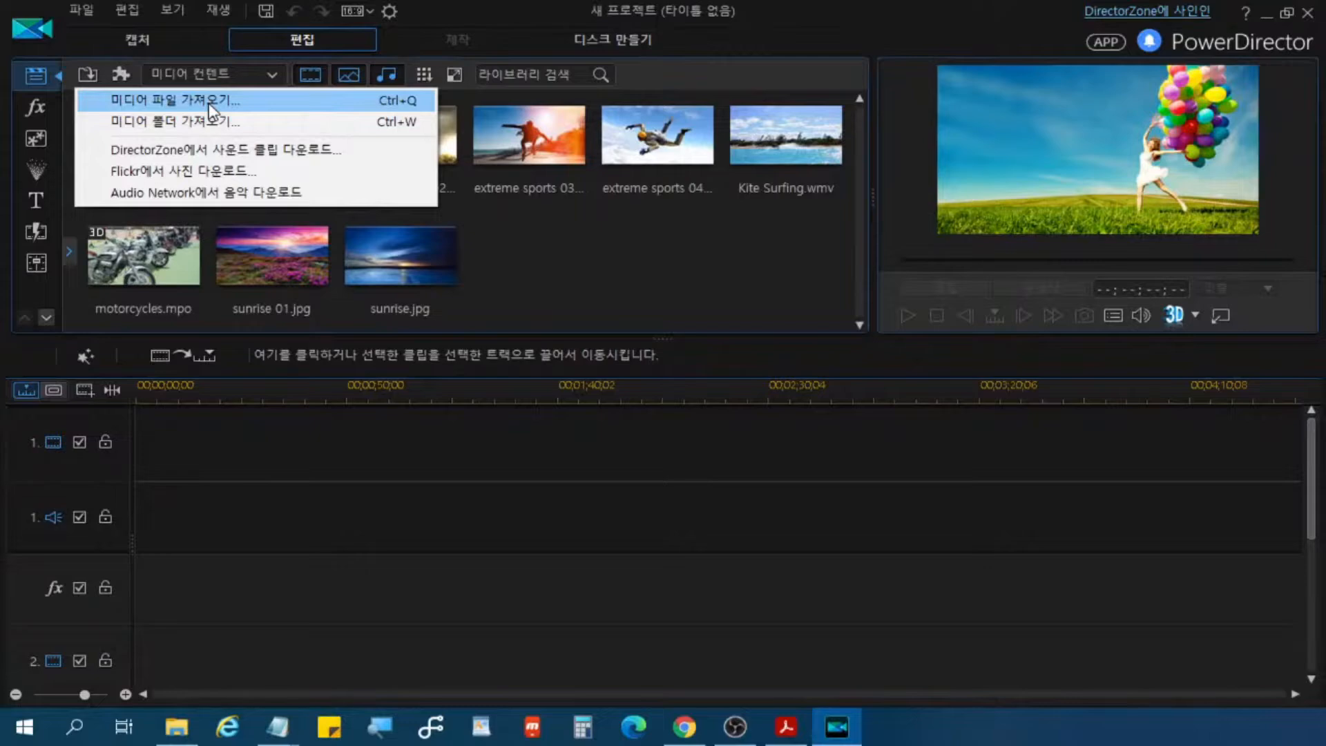
Step: Start importing media files and browse to the 동영상 편집 folder inside the 사진 folder
left_click(209, 104)
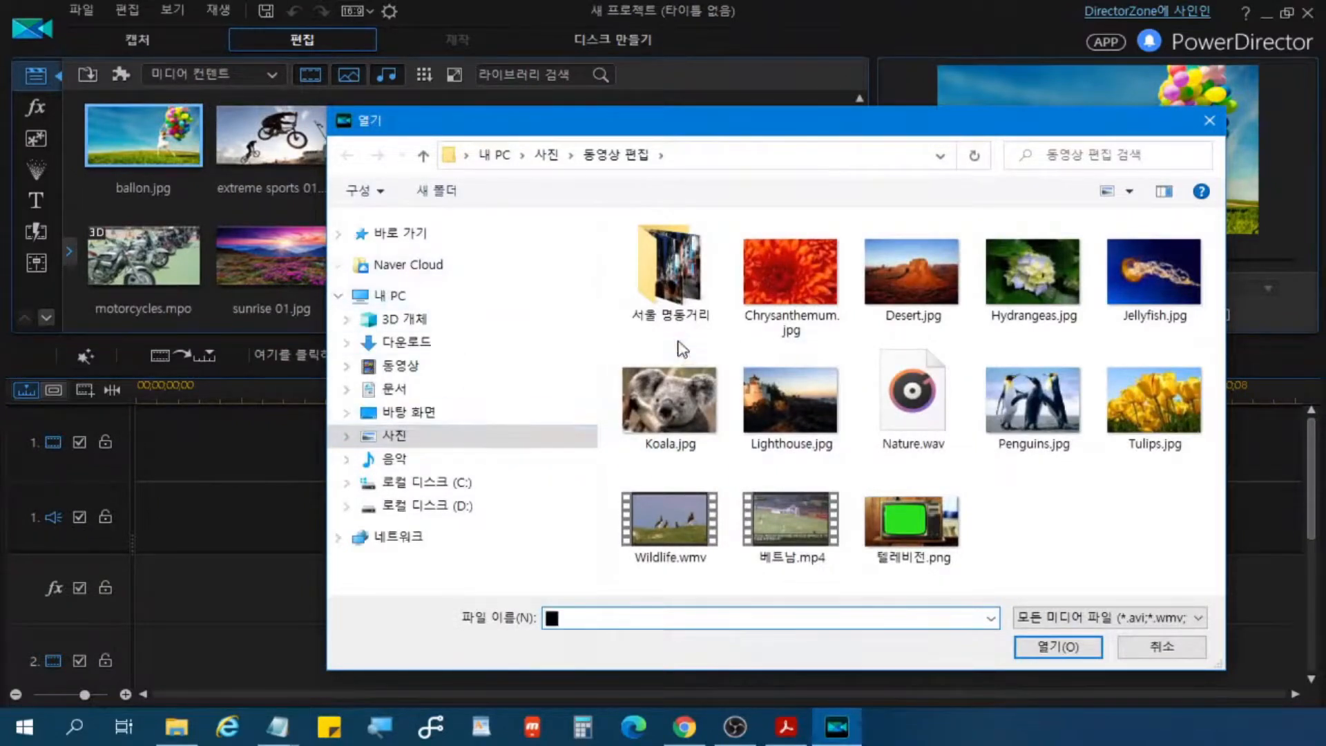
left_click(625, 166)
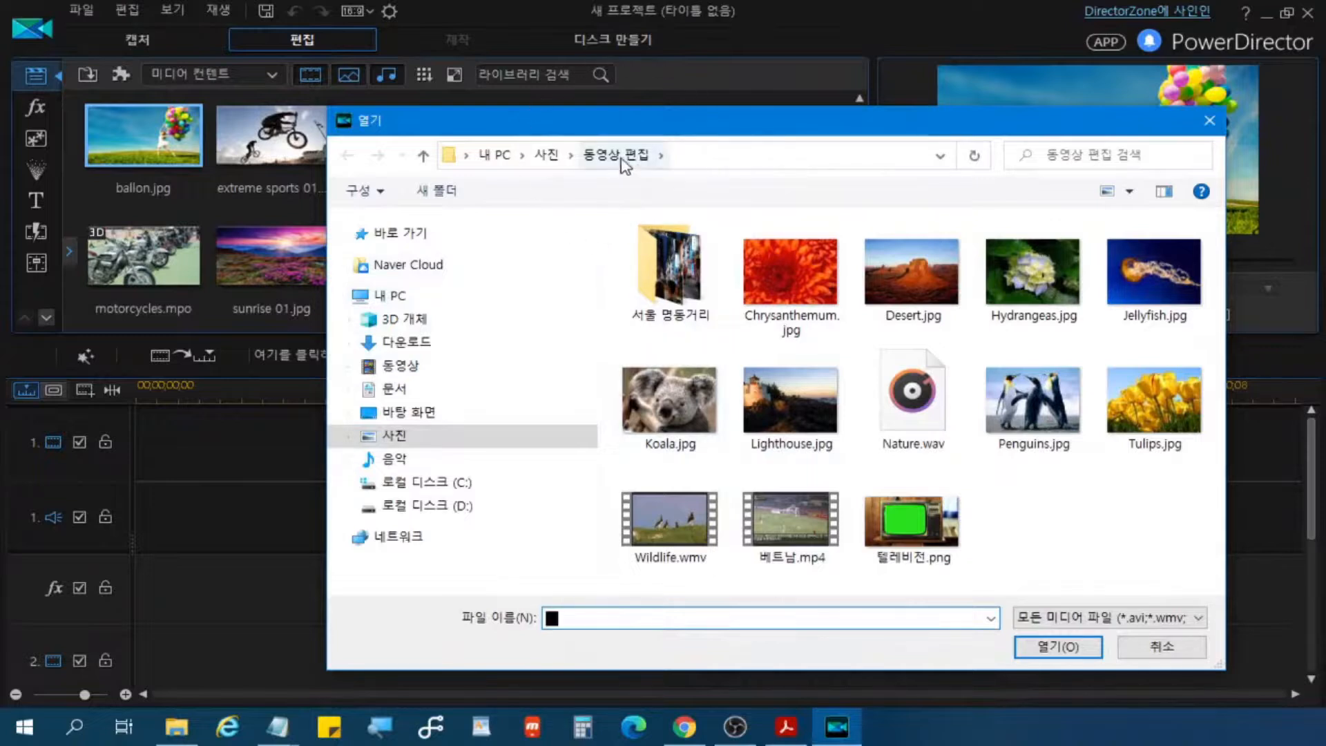
left_click(549, 154)
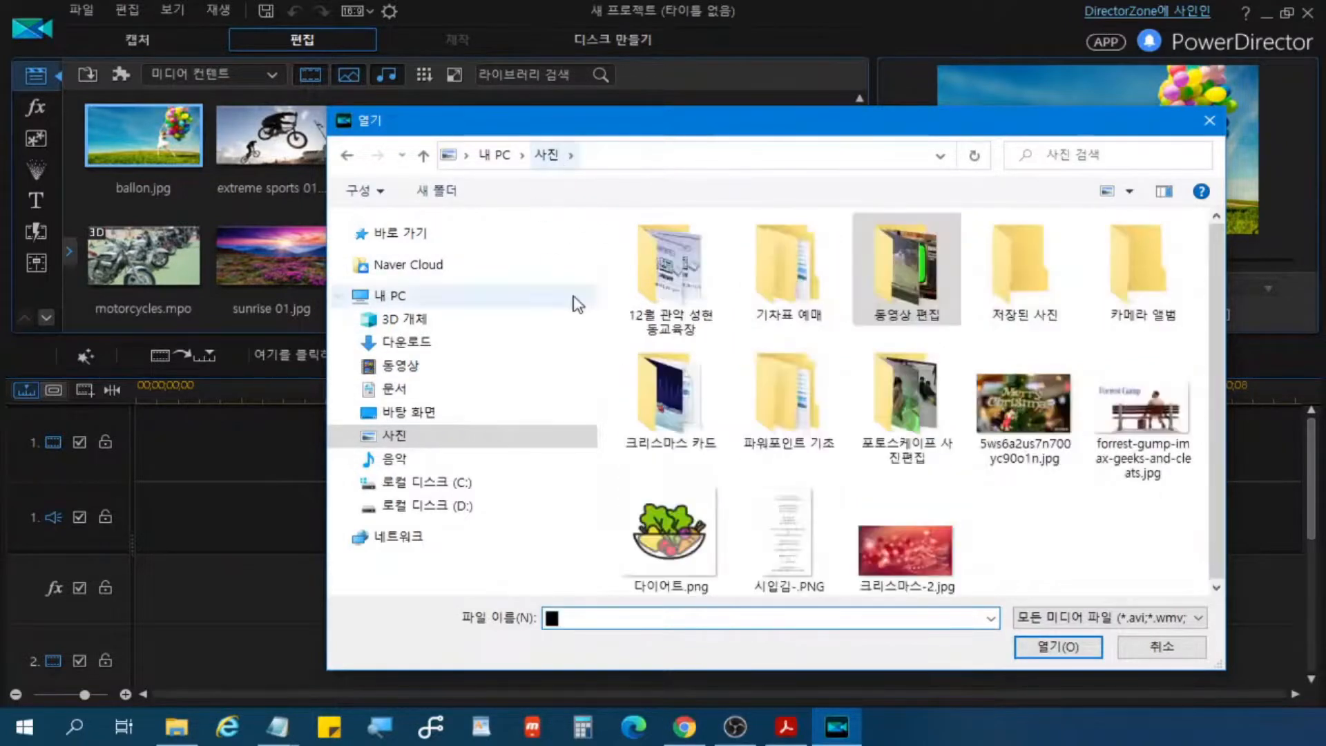
left_click(911, 285)
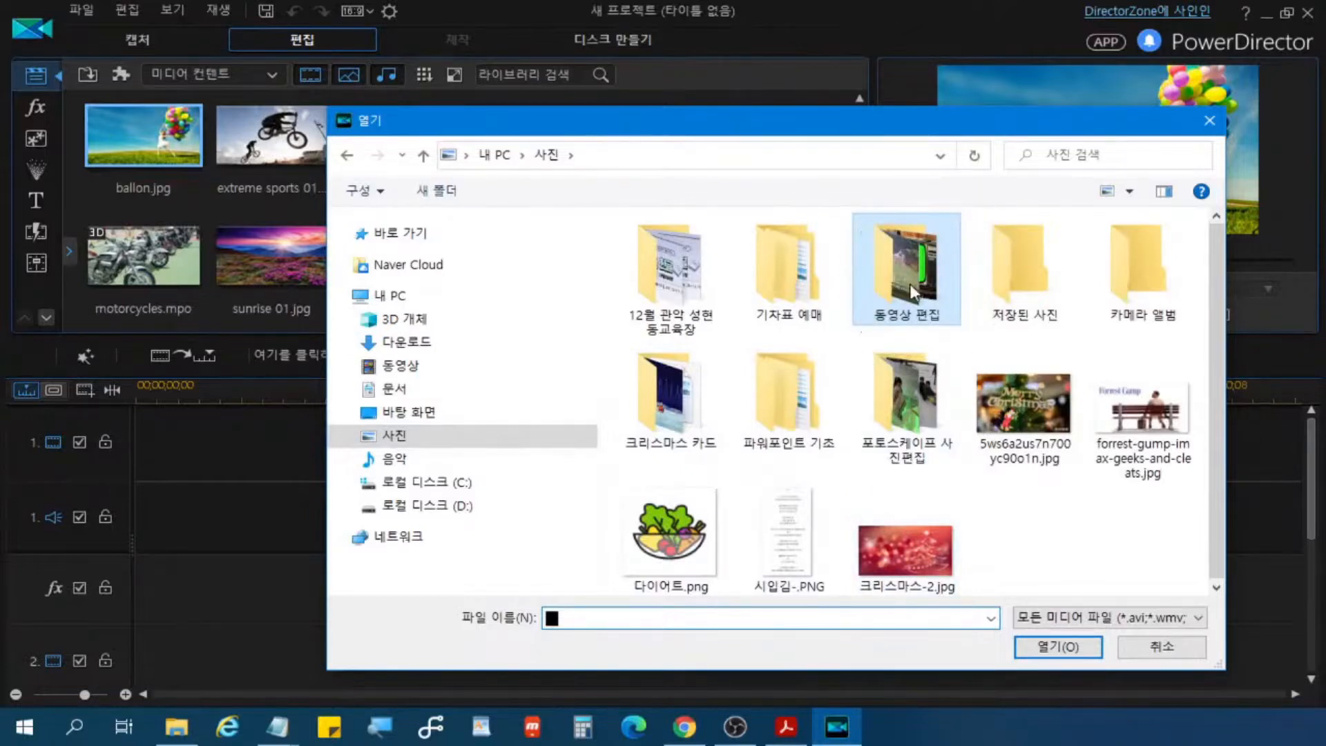
double_click(910, 284)
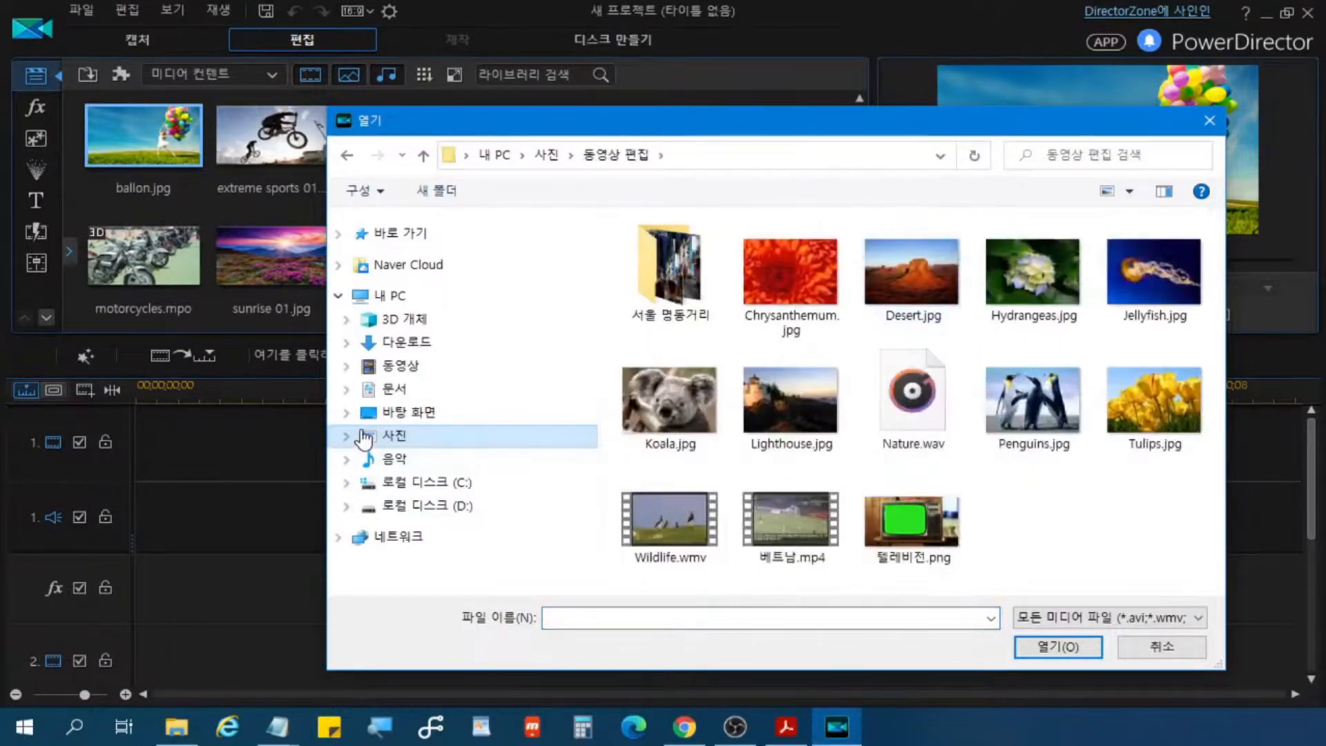
left_click(393, 391)
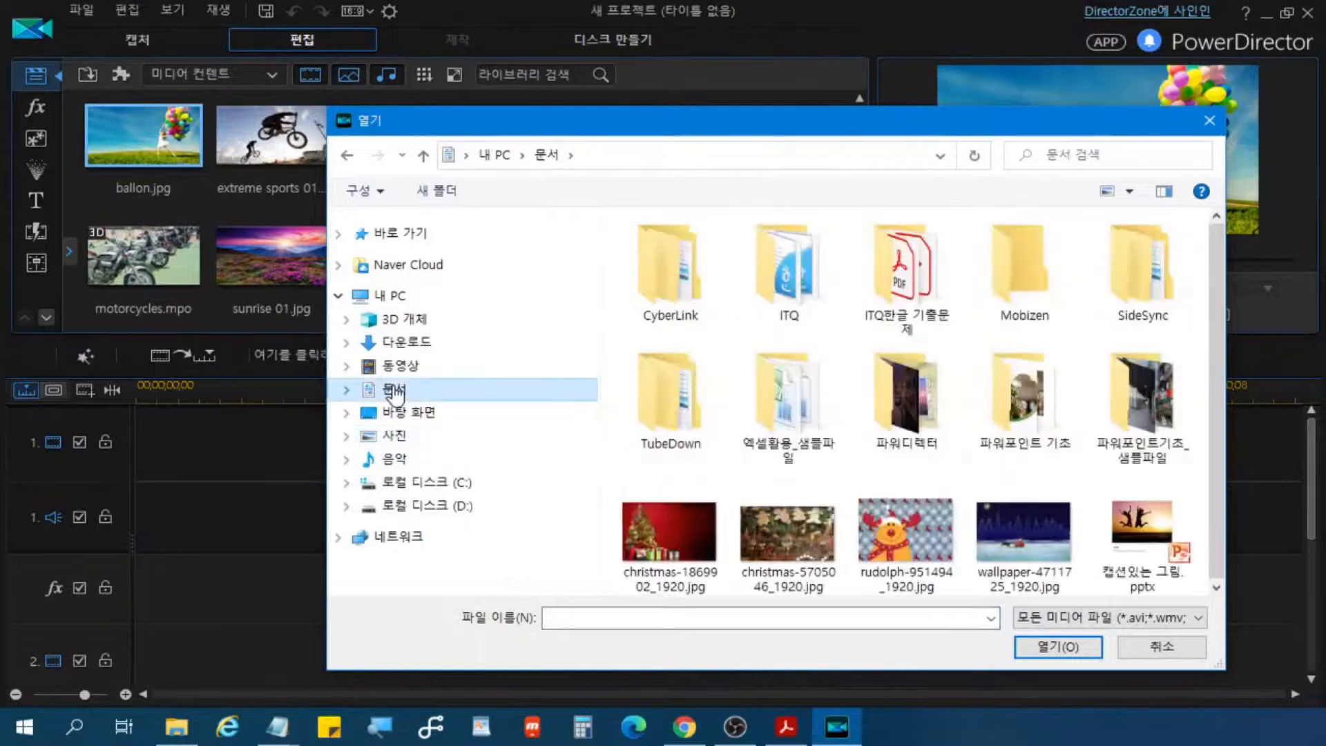
left_click(401, 437)
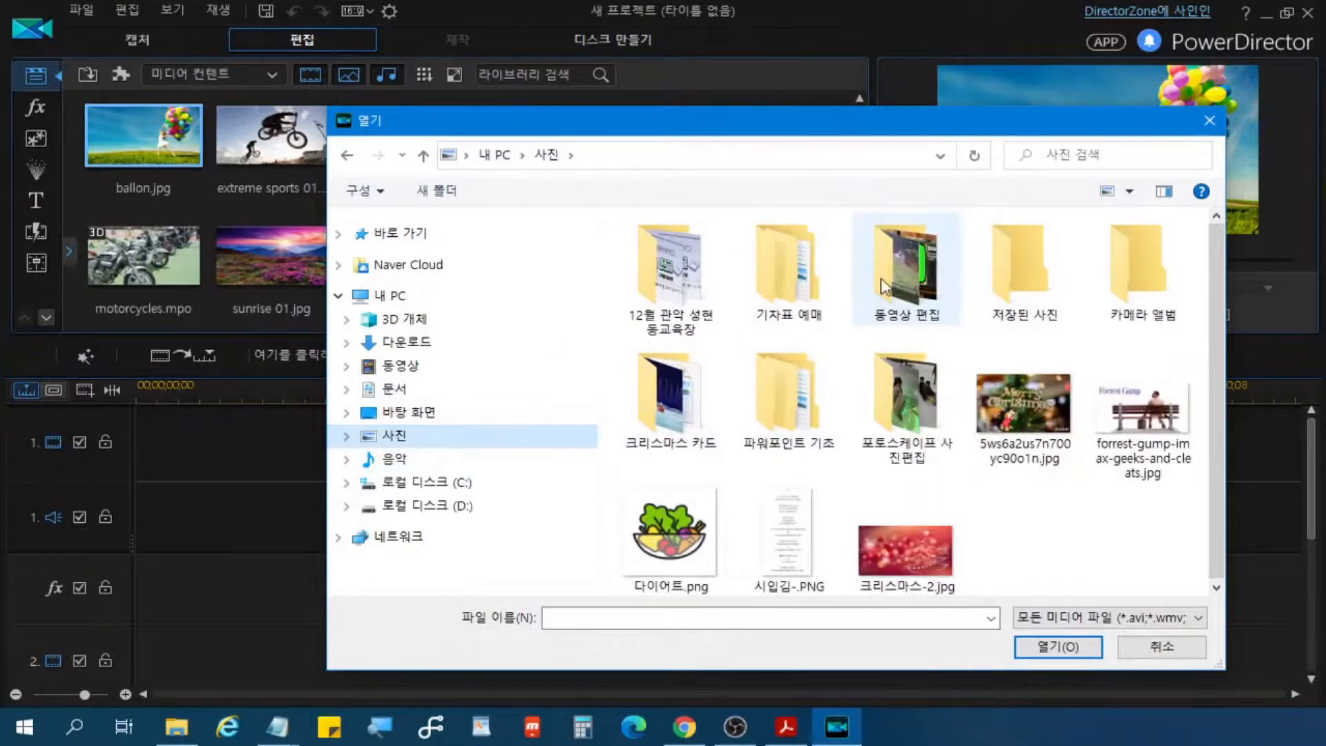
left_click(921, 291)
double_click(921, 289)
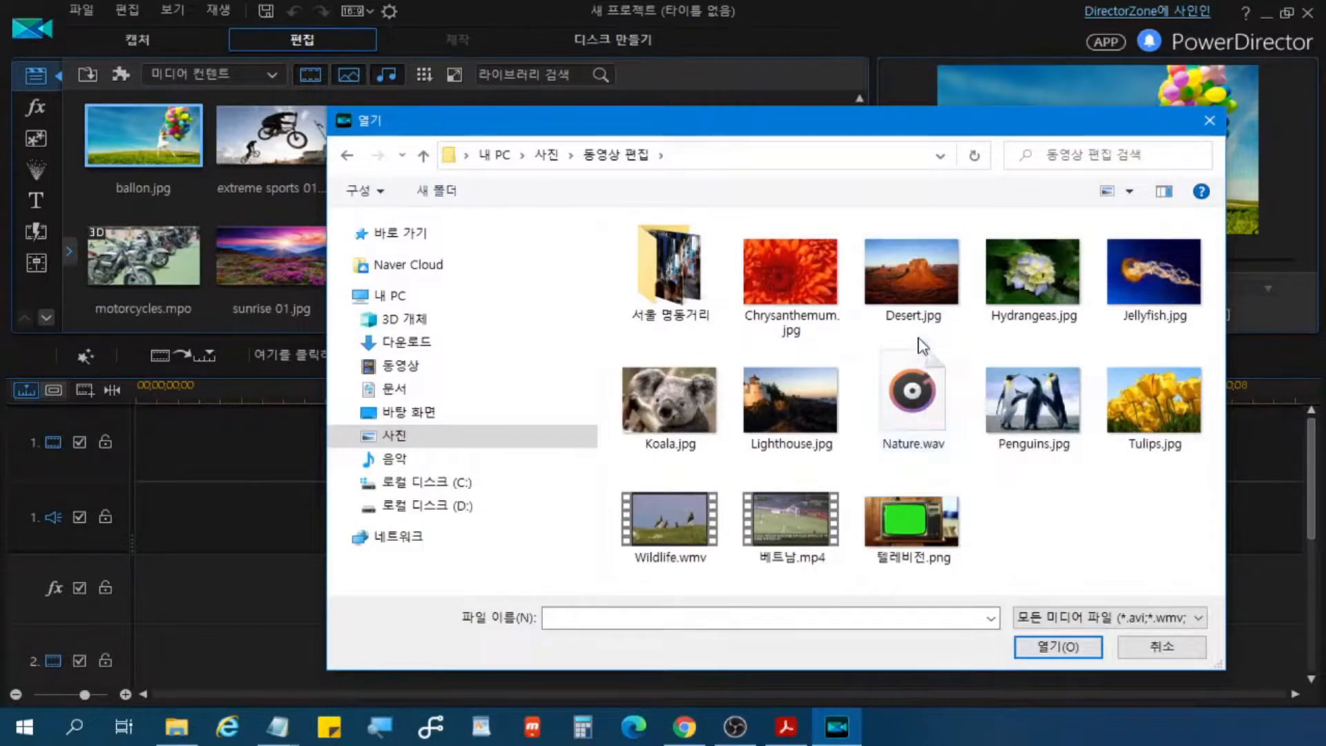
Step: Select both videos, Wildlife.wmv and 베트남.mp4, for import
left_click(804, 526)
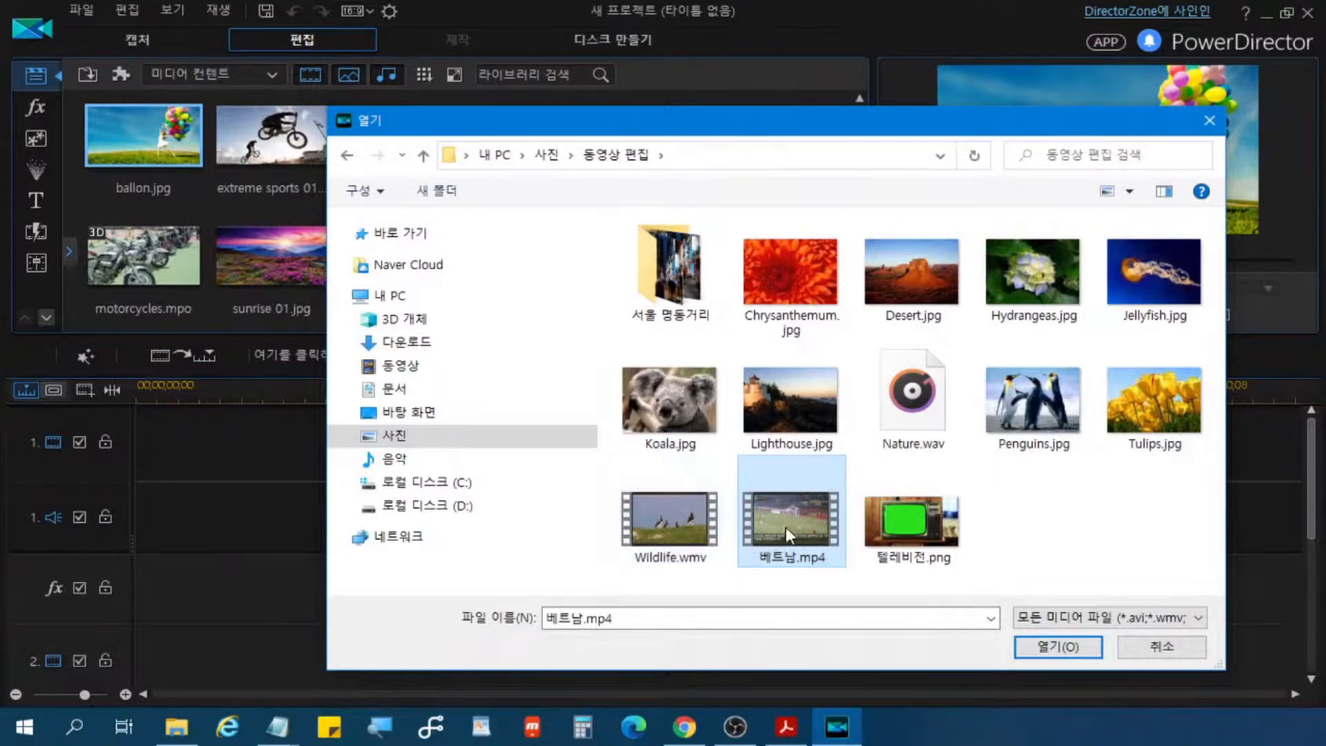
left_click(681, 516)
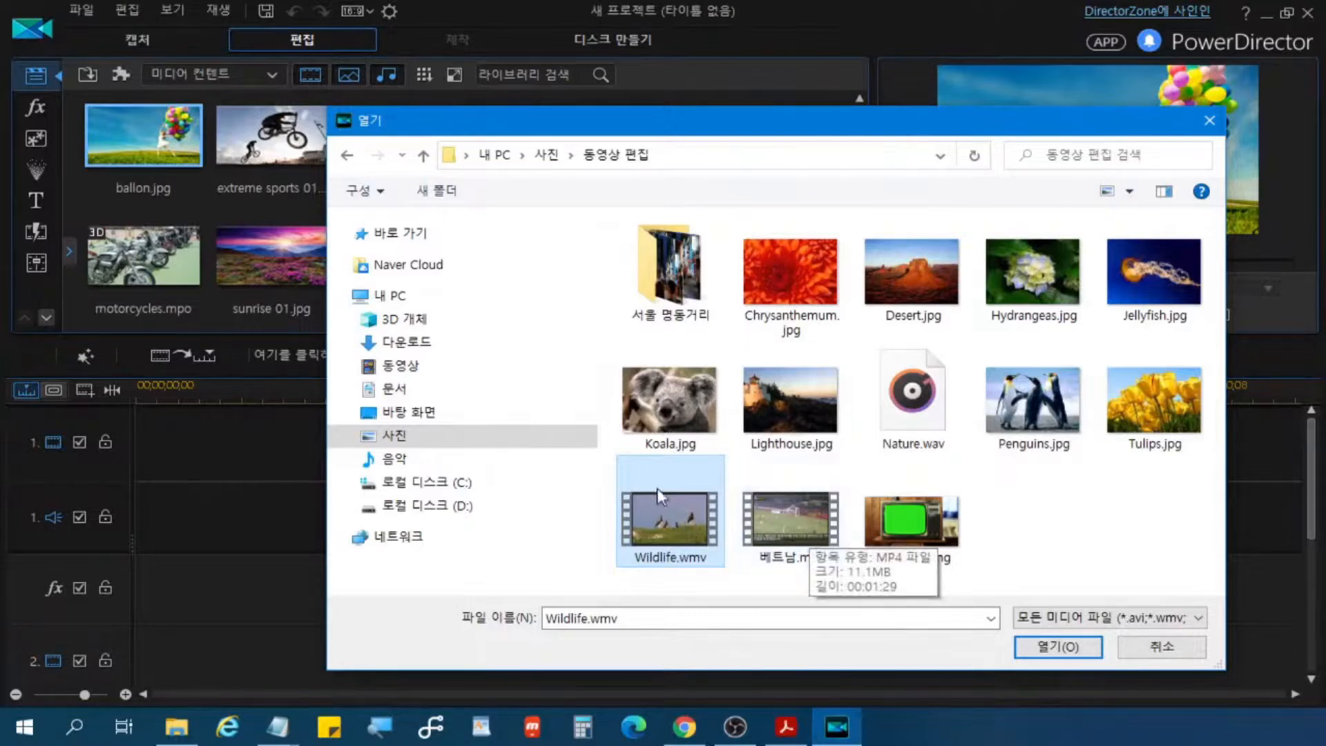
left_click(788, 516, "ctrl")
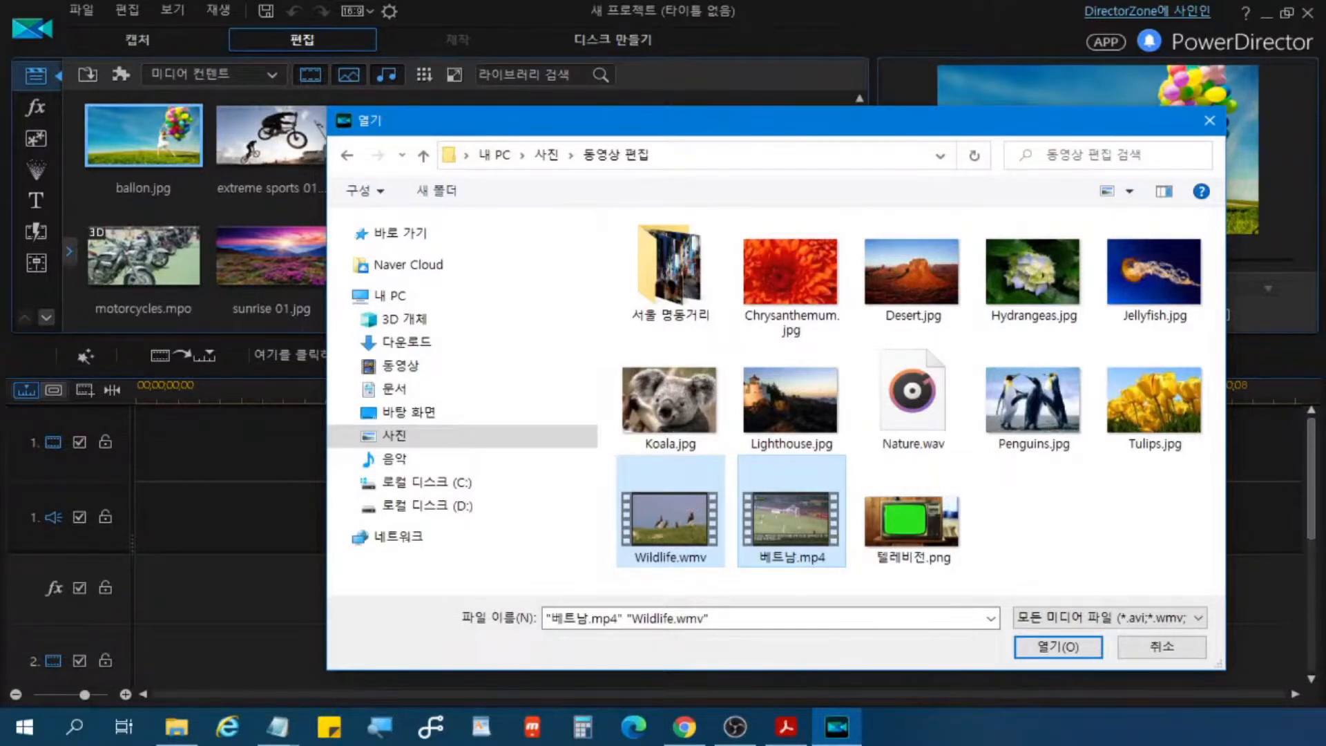
Step: Switch to Adobe Acrobat Reader to view the keyboard picture in 키보드 이미지.pdf, and minimize it after viewing
key("alt+Tab")
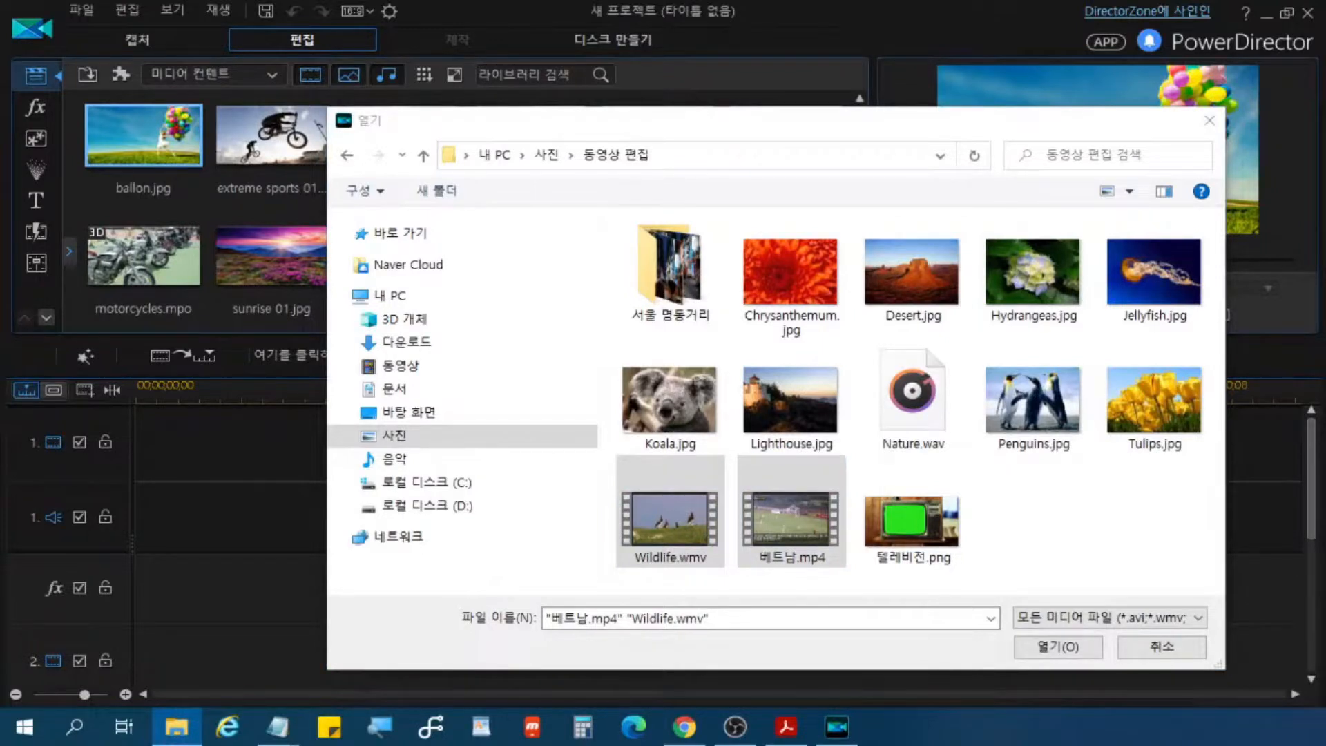
key("alt+Tab")
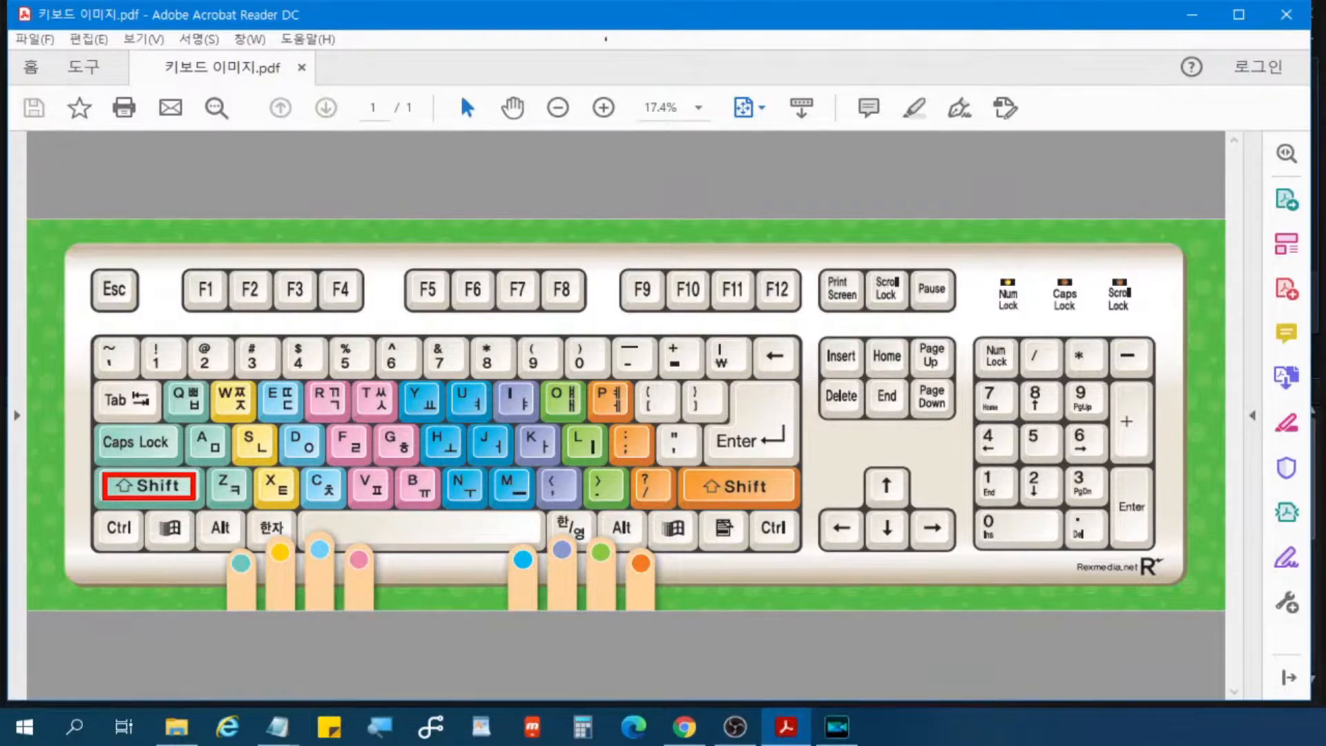
left_click(1201, 26)
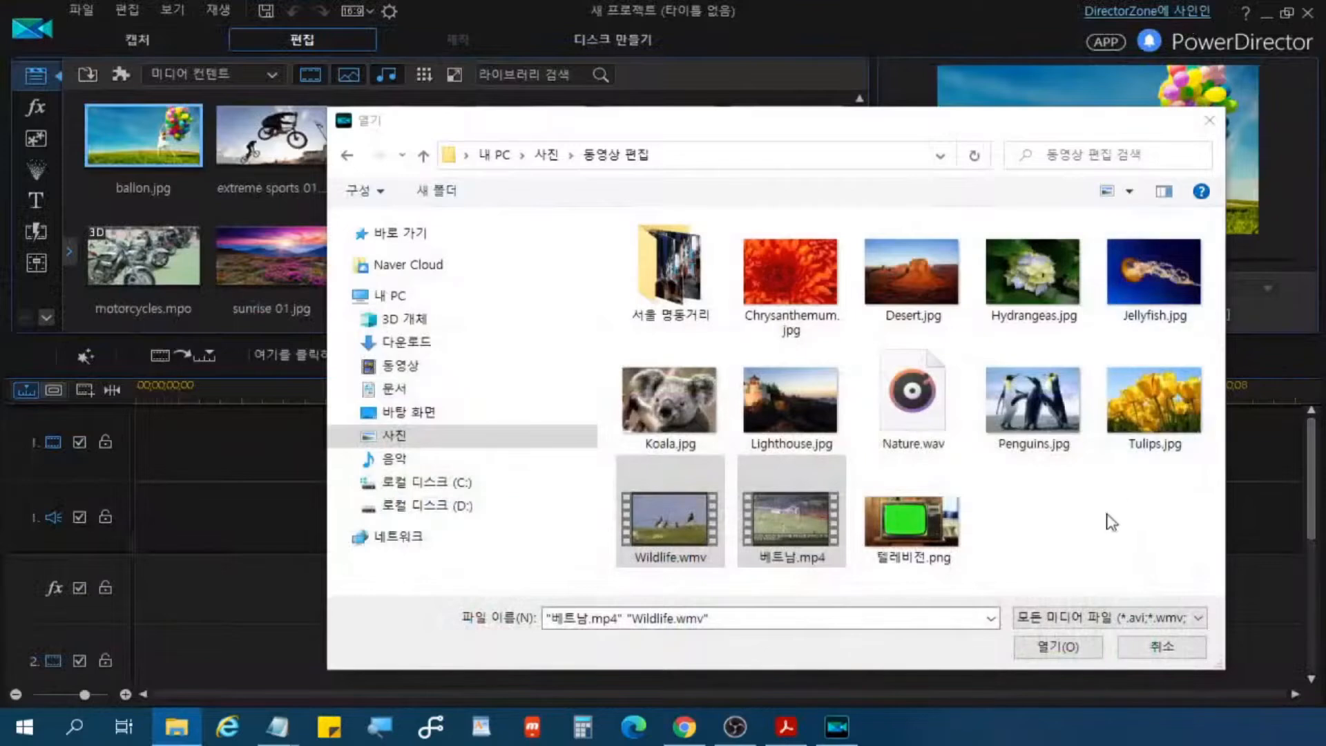
Step: Import the two selected videos into the media library
left_click(1092, 126)
left_click(1061, 649)
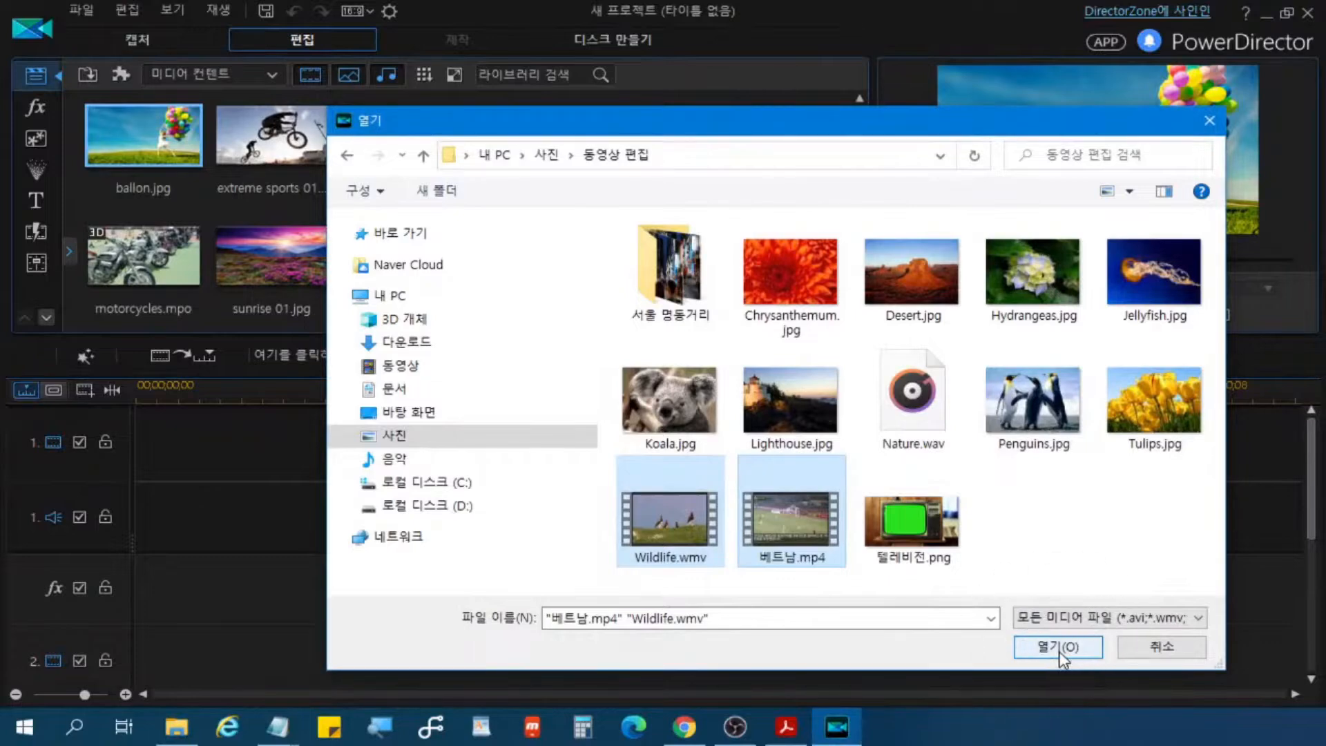
left_click(1062, 649)
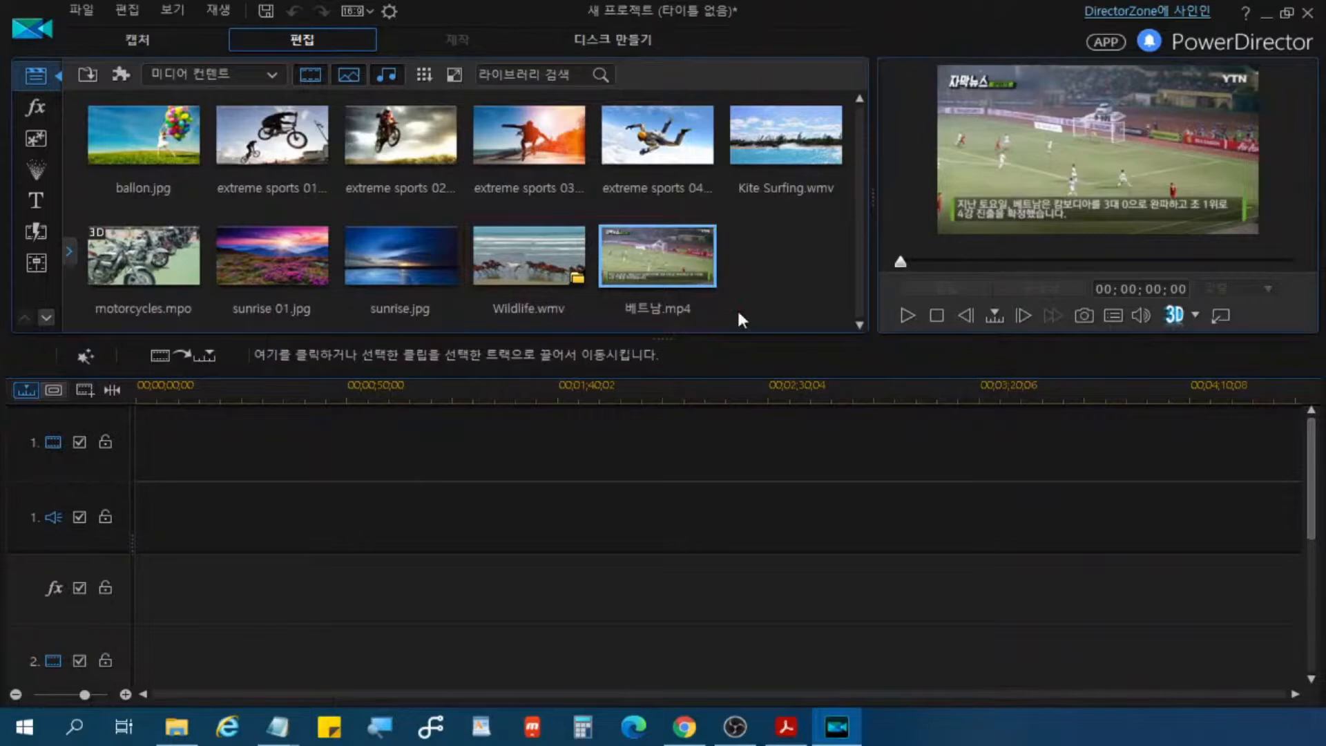
Step: Add the 베트남.mp4 clip from the media library to the start of video track 1
key("alt+Tab")
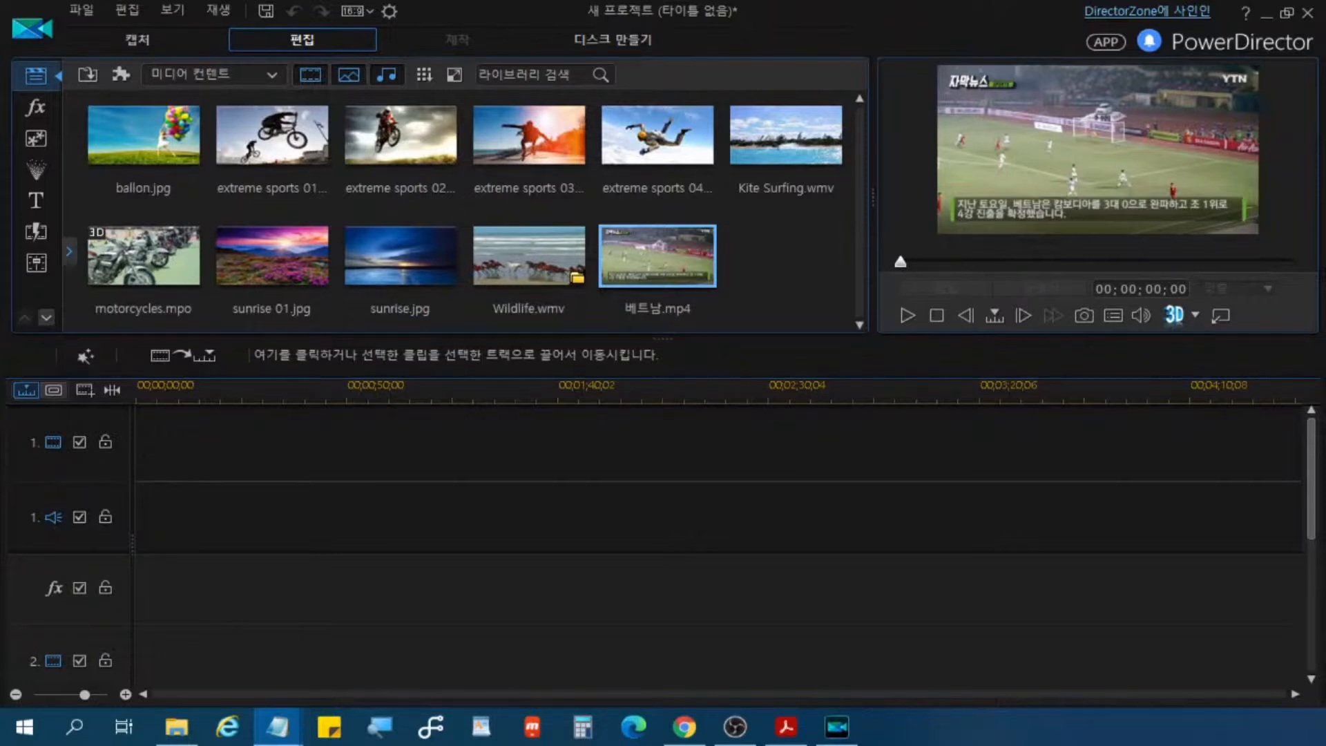
left_click(626, 272)
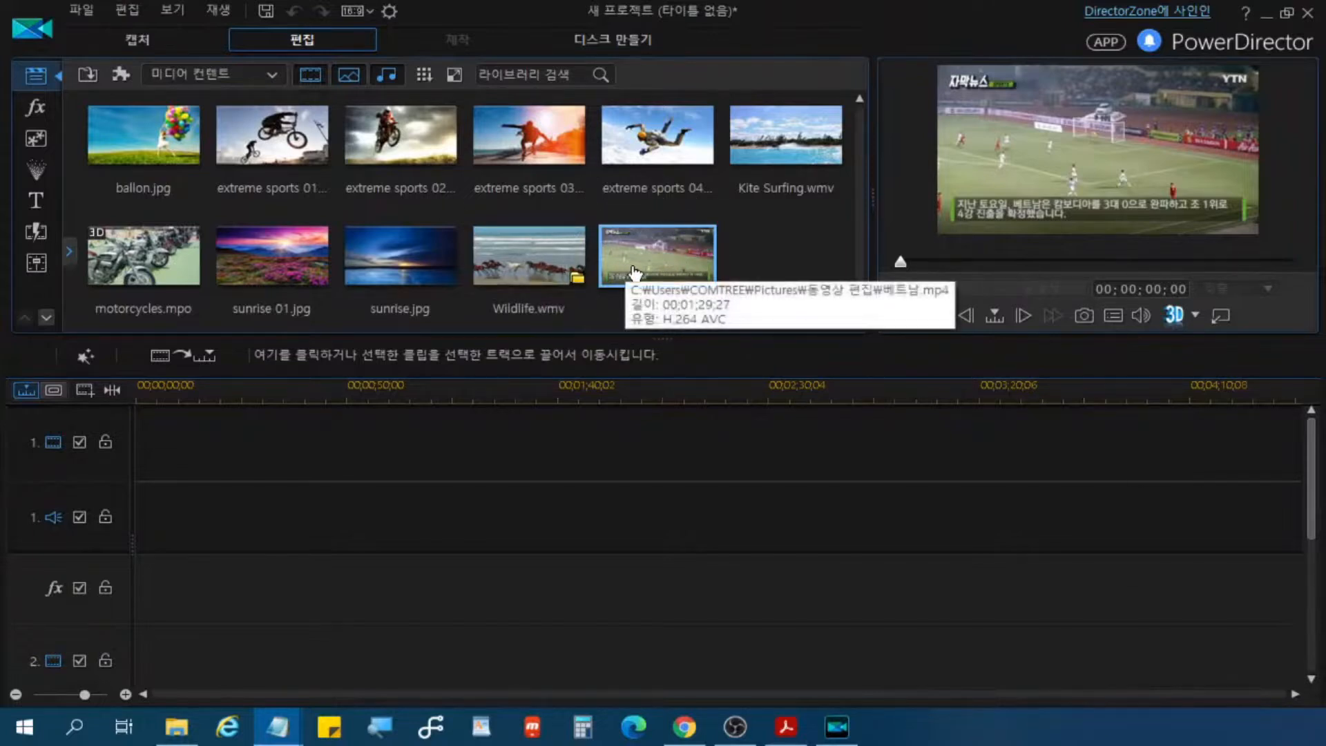
left_click(650, 261)
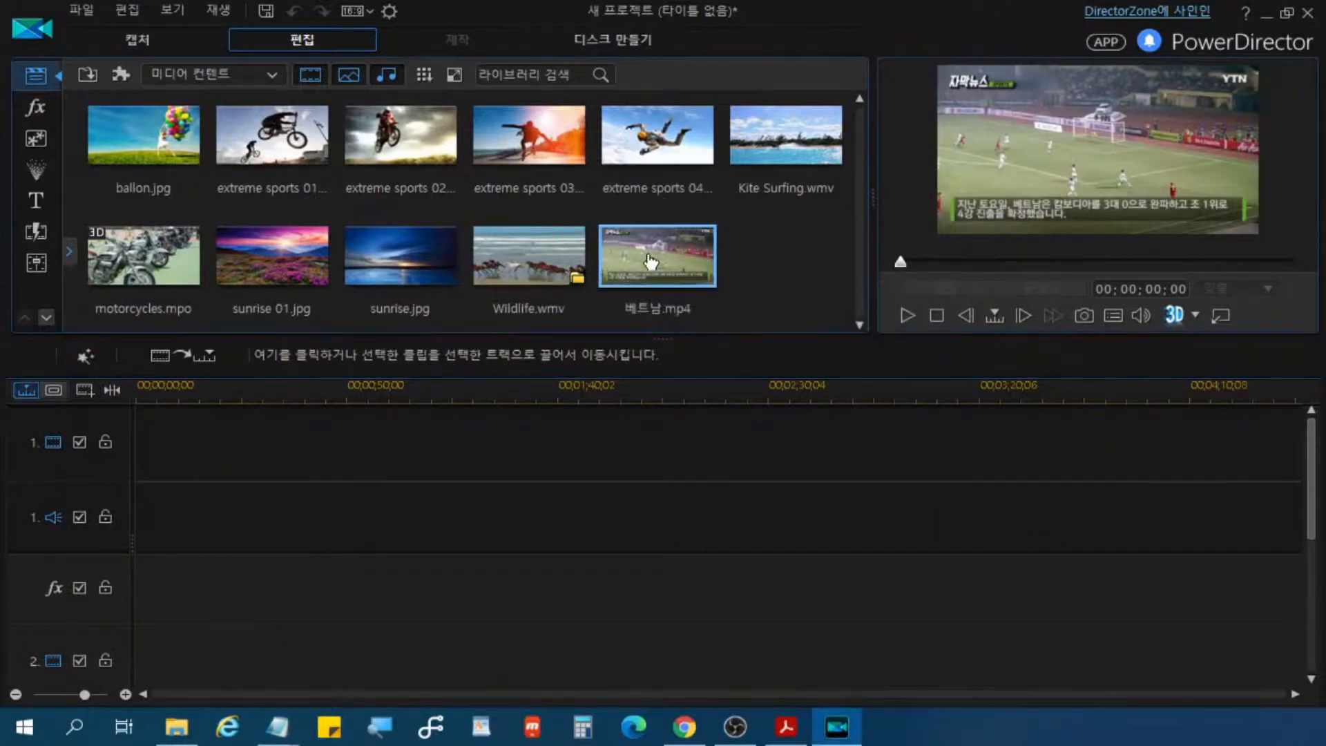
left_click(199, 358)
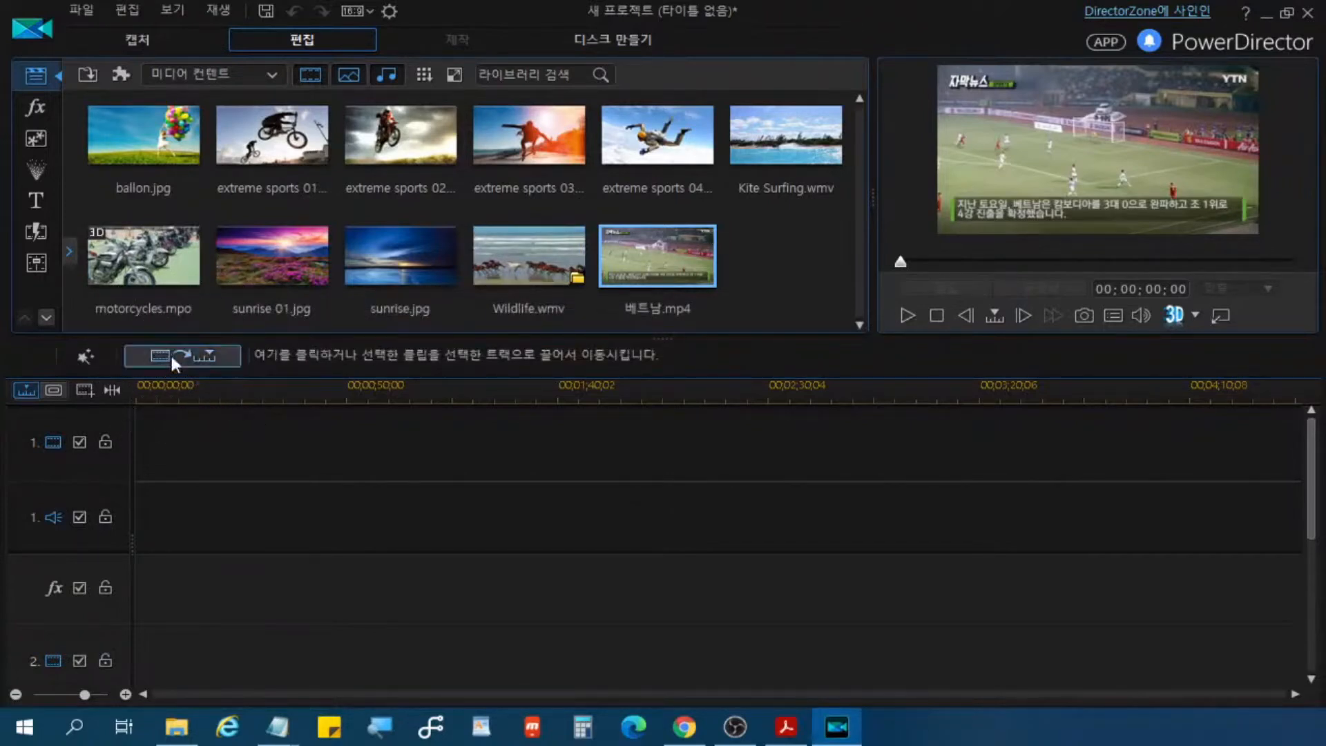
left_click(172, 358)
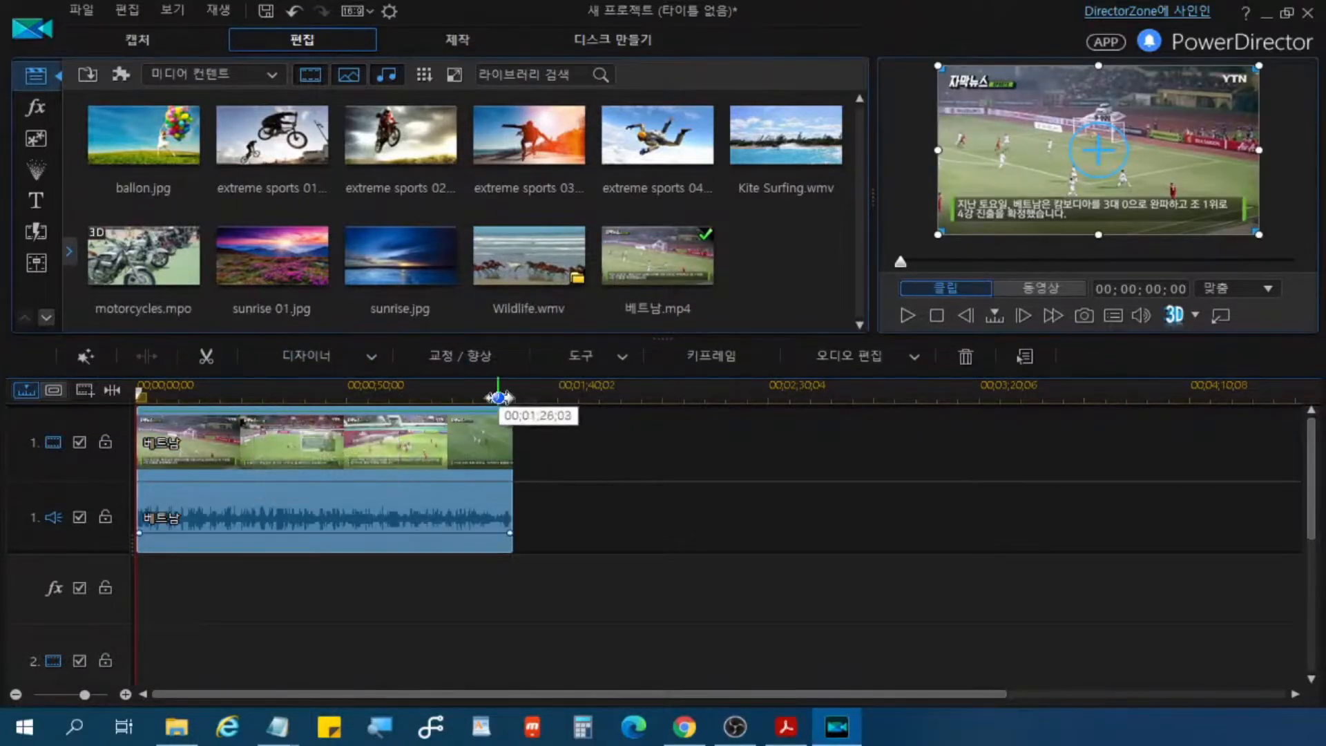
left_click_drag(498, 398, 722, 401)
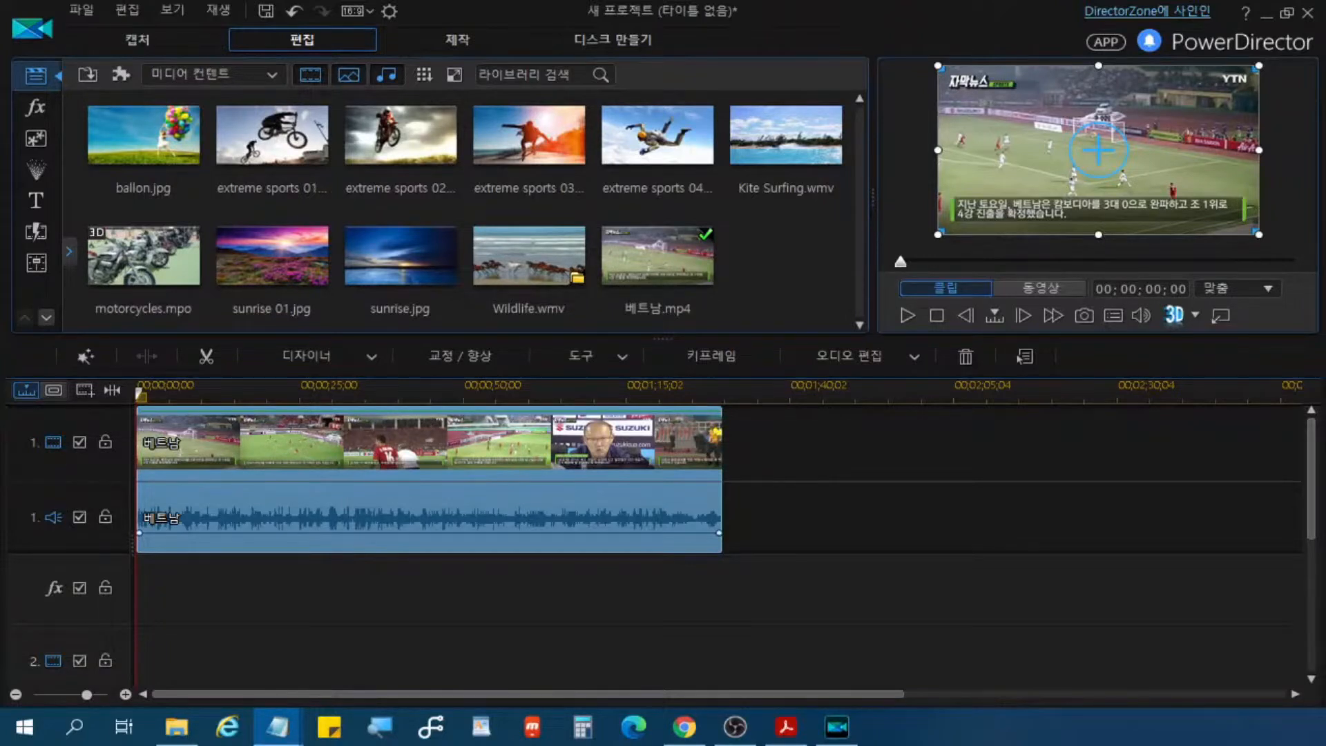
Step: Open the video effects library with all effects listed
left_click(33, 110)
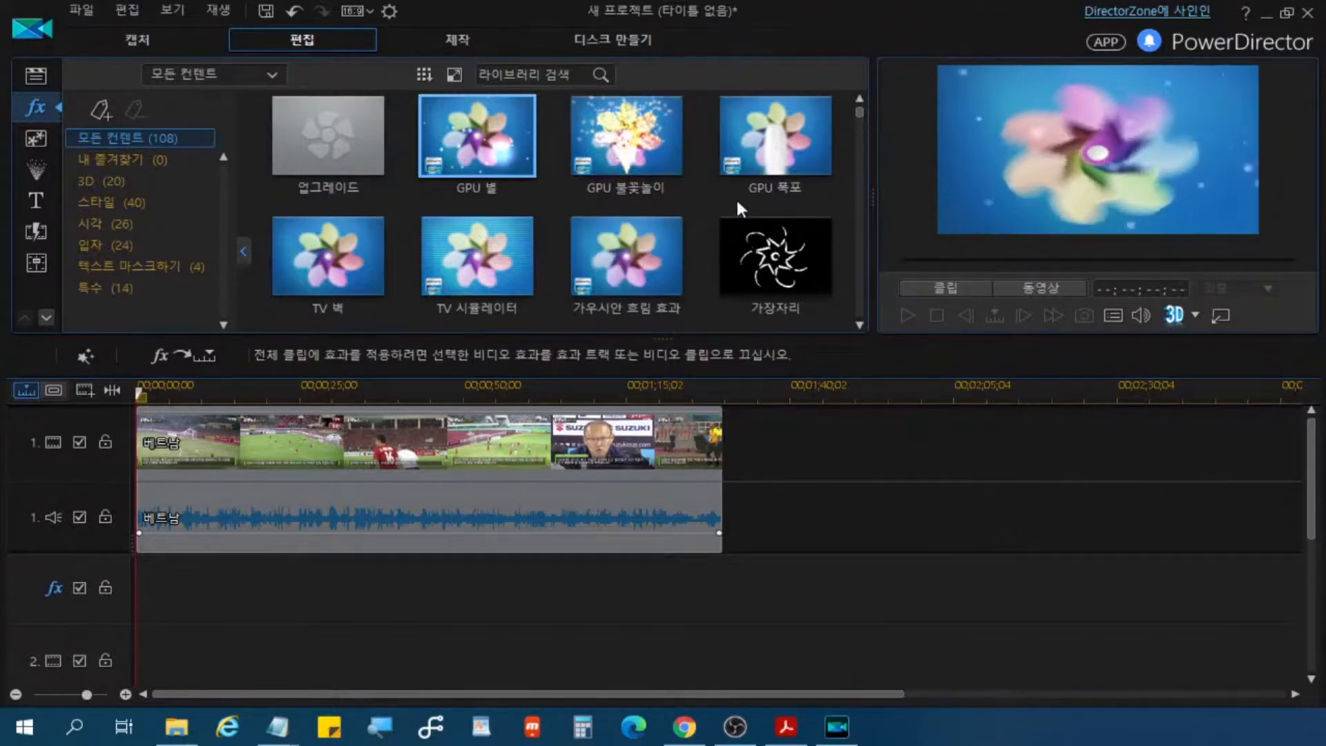
key("ctrl")
key("ctrl")
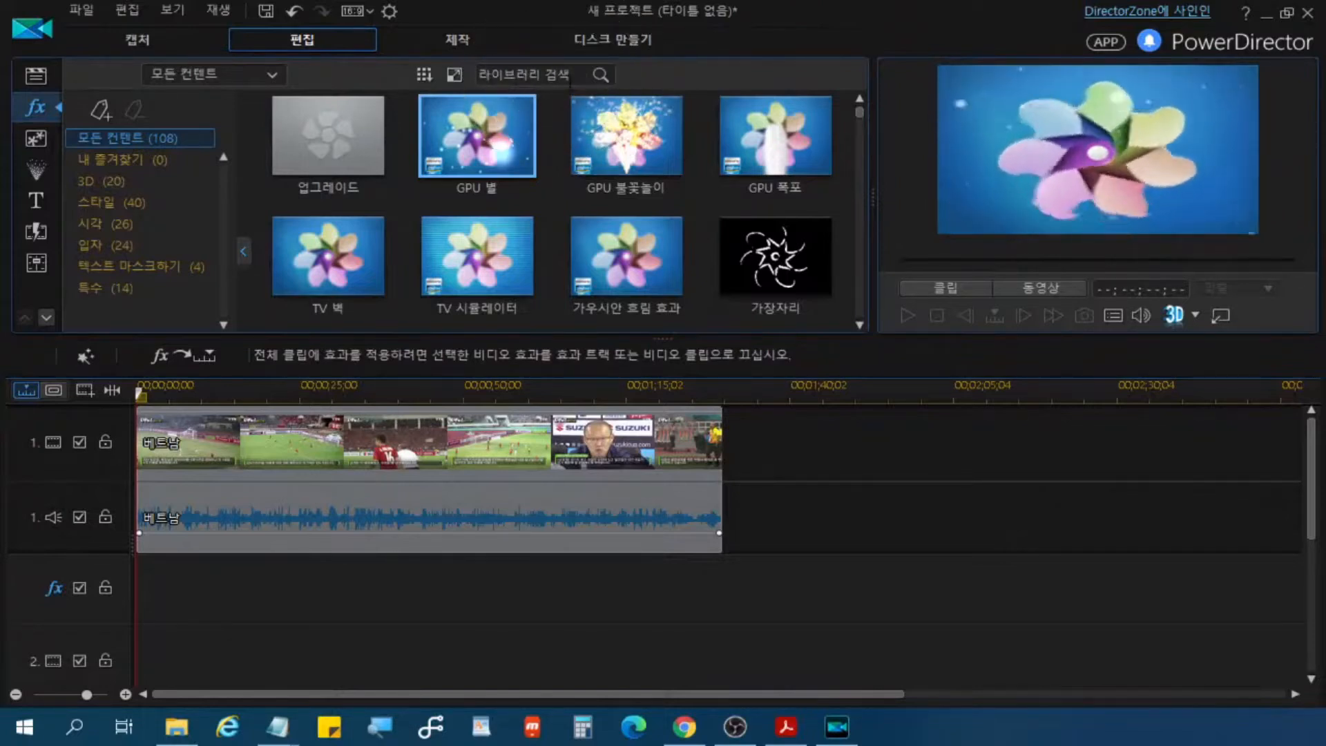
key("ctrl")
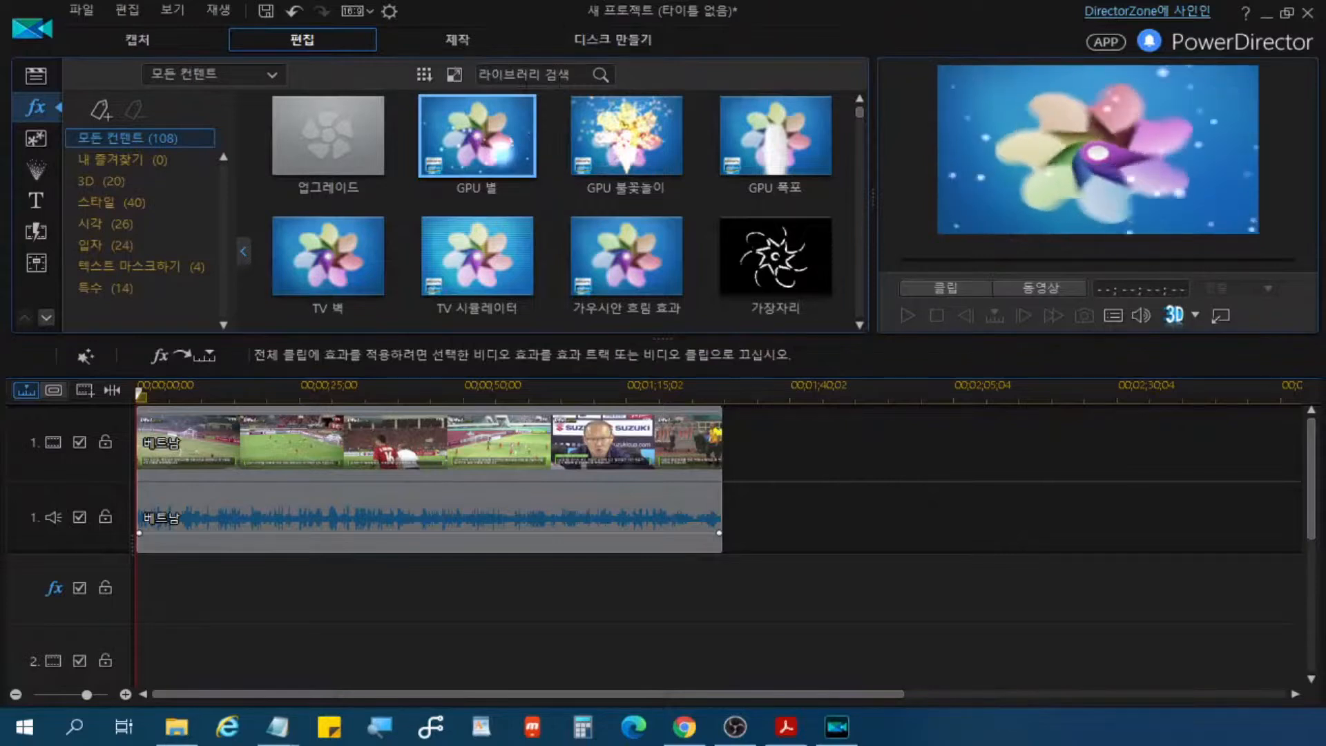
key("ctrl")
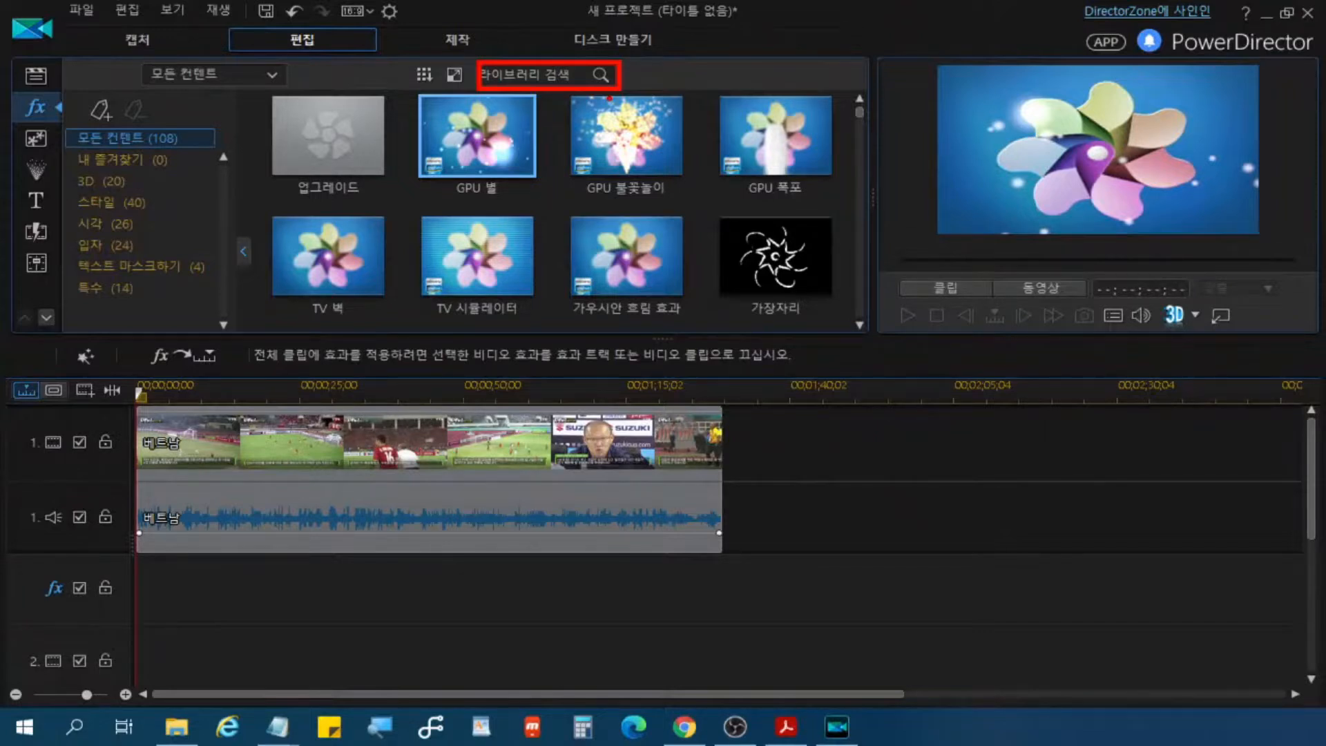
Step: Search the effects library for "모" to find the mosaic effect
key("Escape")
left_click(527, 76)
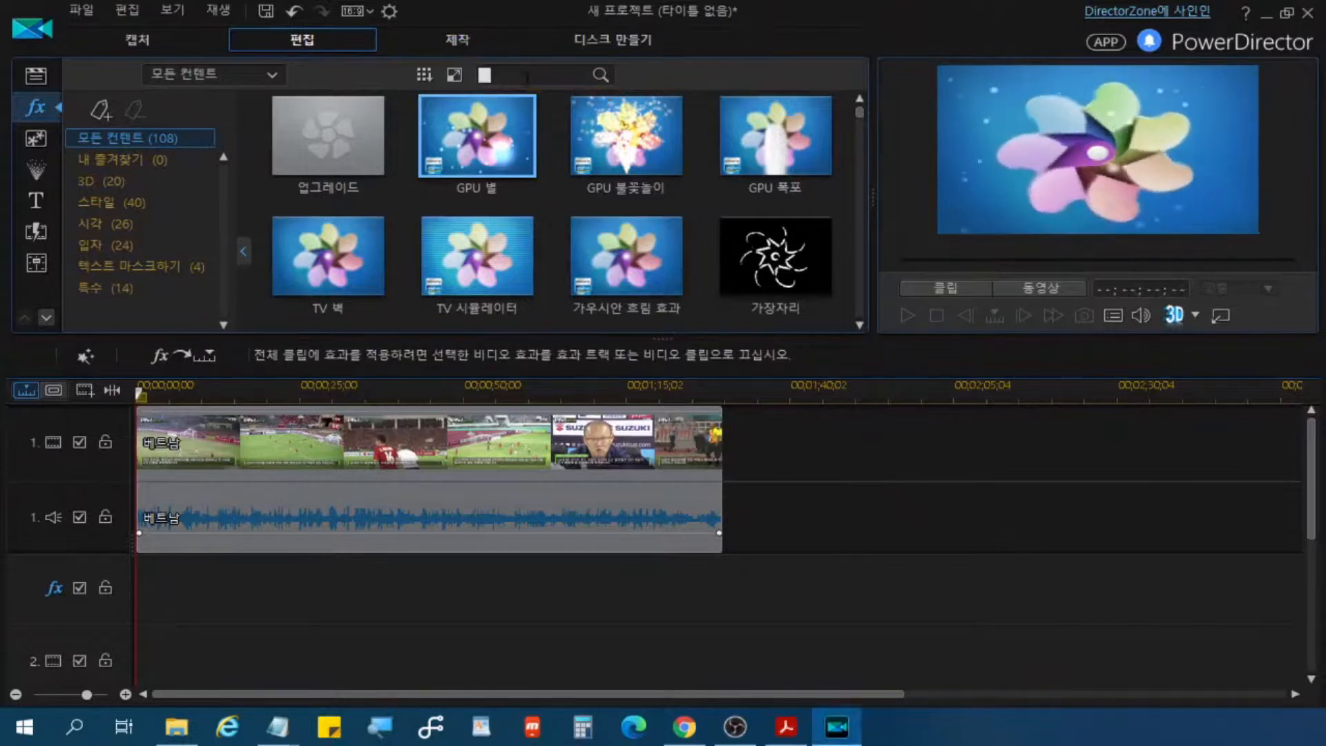
type("ah")
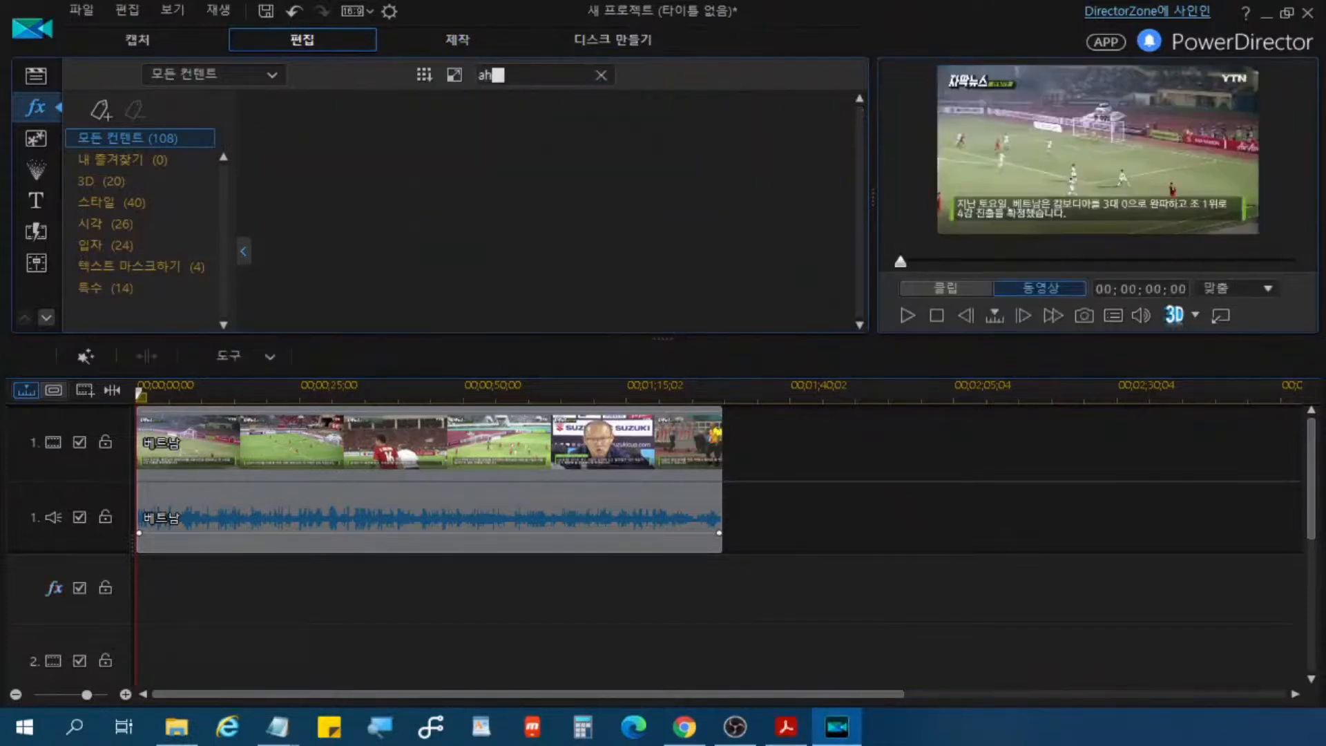
key("BackSpace")
key("BackSpace")
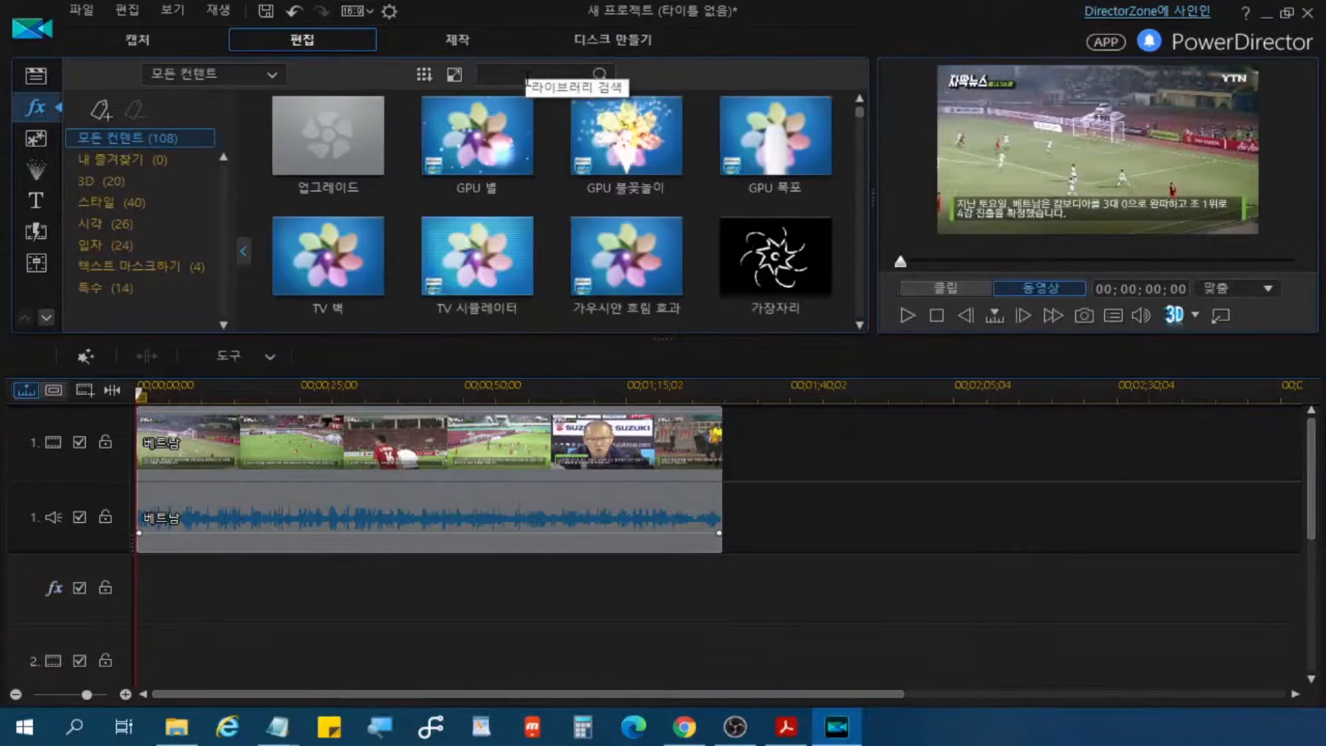
type("모")
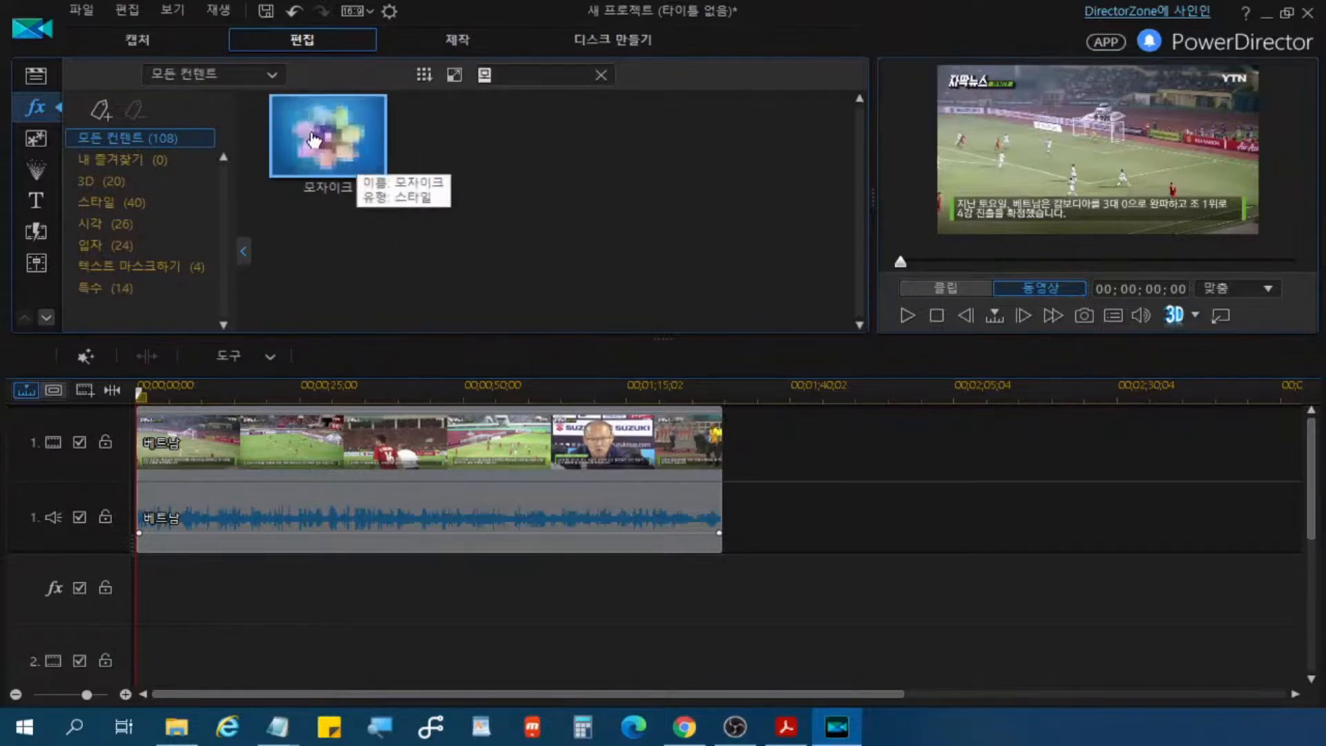
key("ctrl")
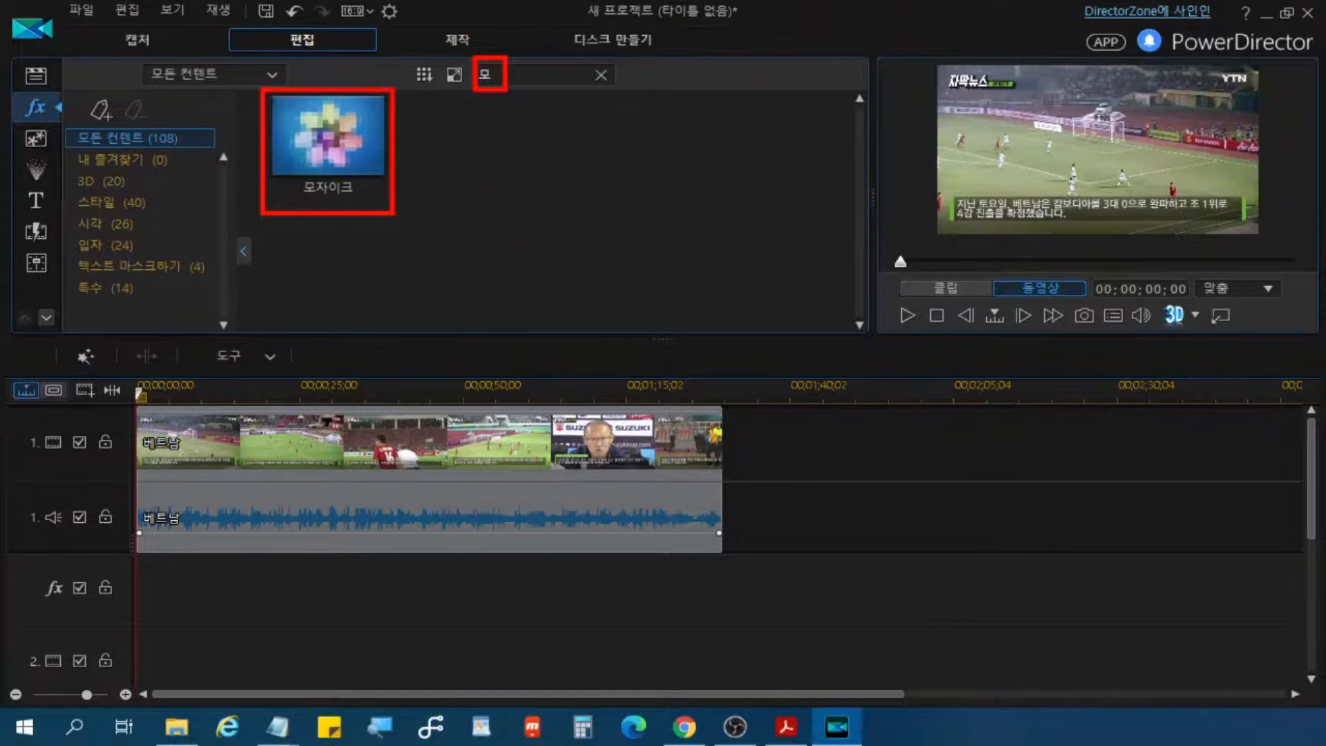
key("BackSpace")
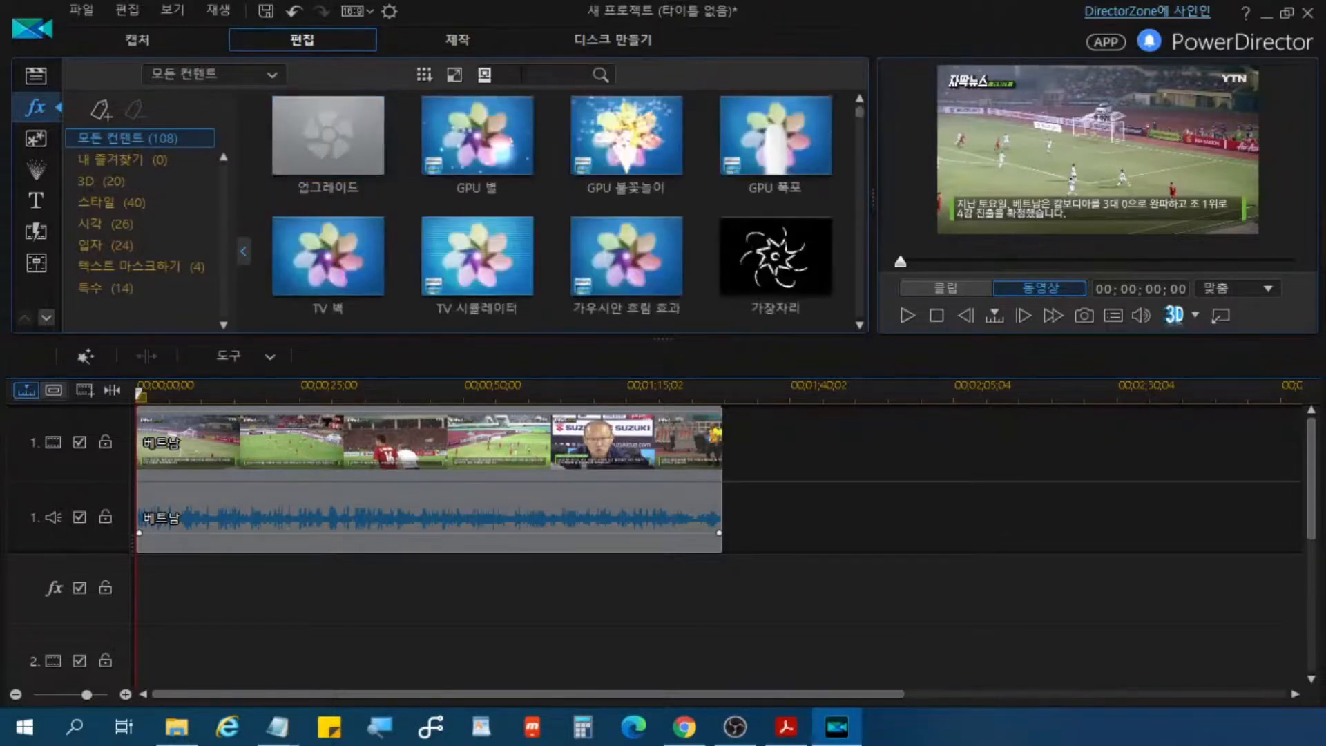
type("모")
key("ctrl")
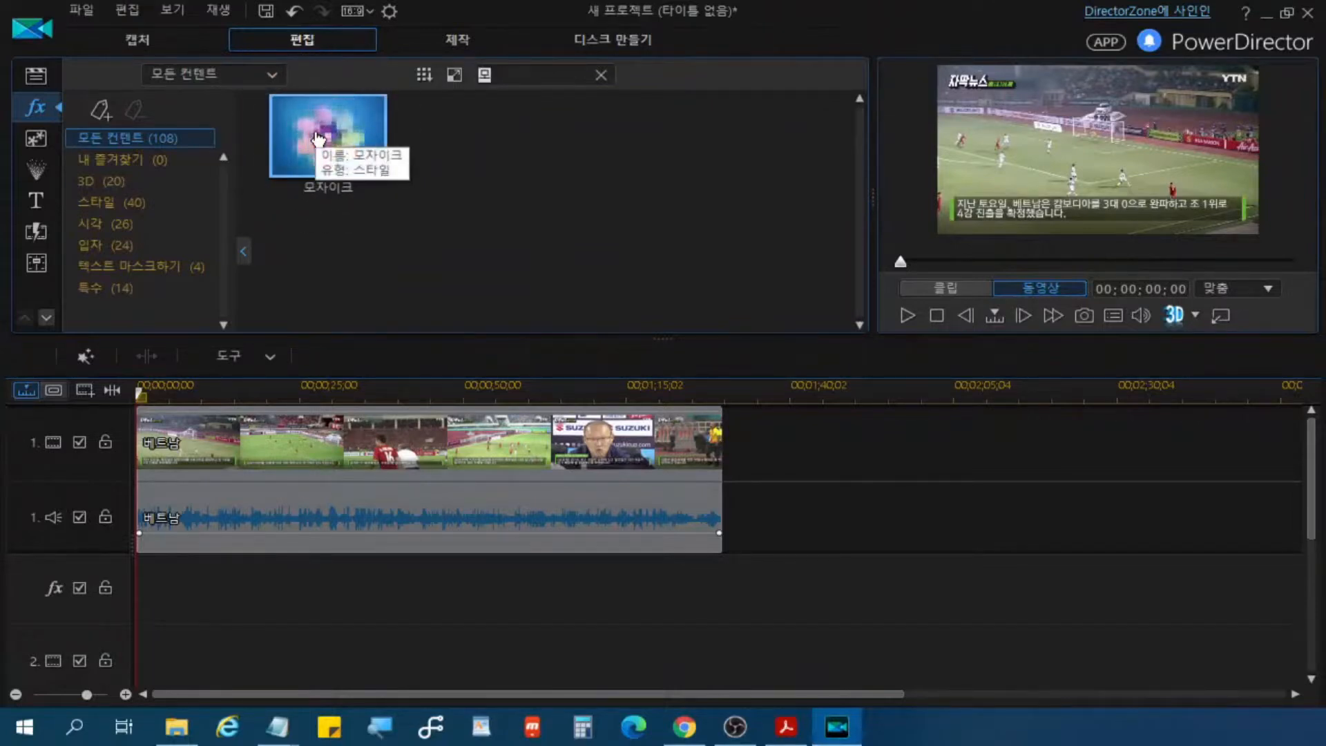
Step: Add the 모자이크 effect to the effect track at the beginning of the timeline
left_click(327, 130)
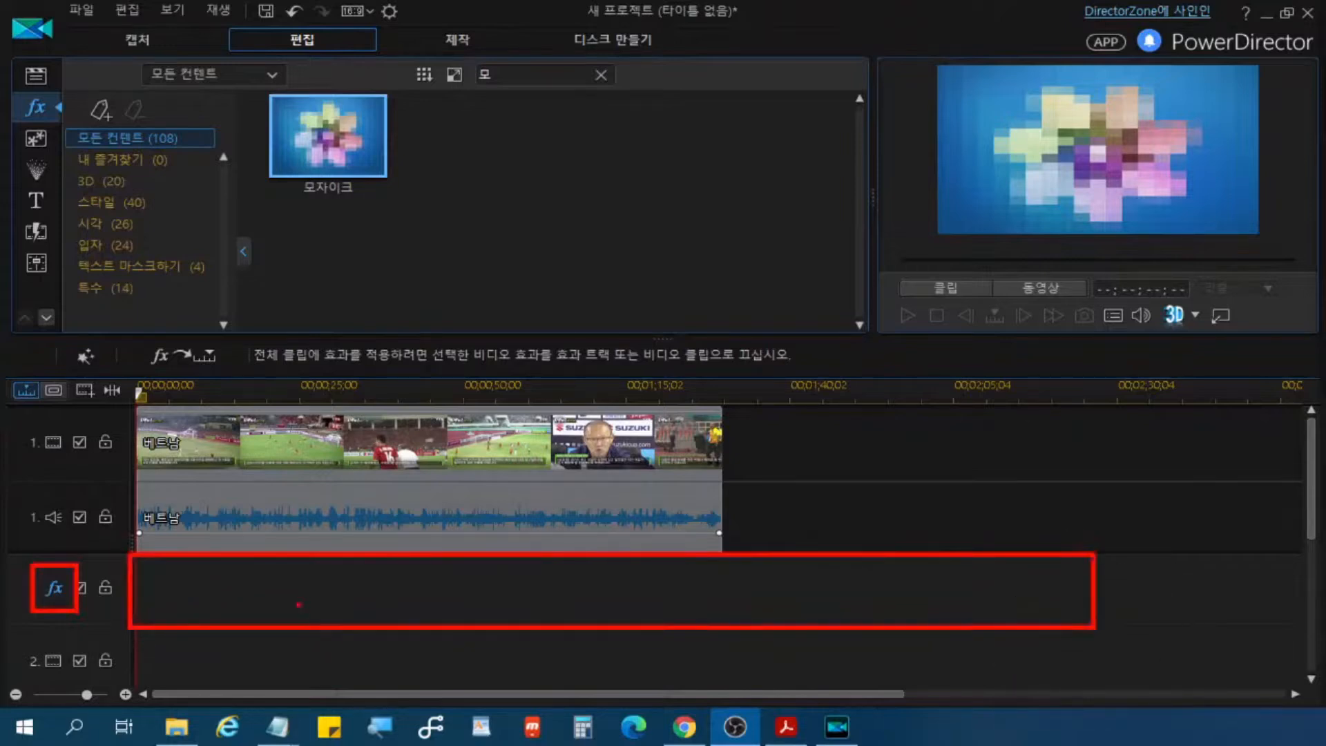
key("ctrl")
key("ctrl")
key("ctrl")
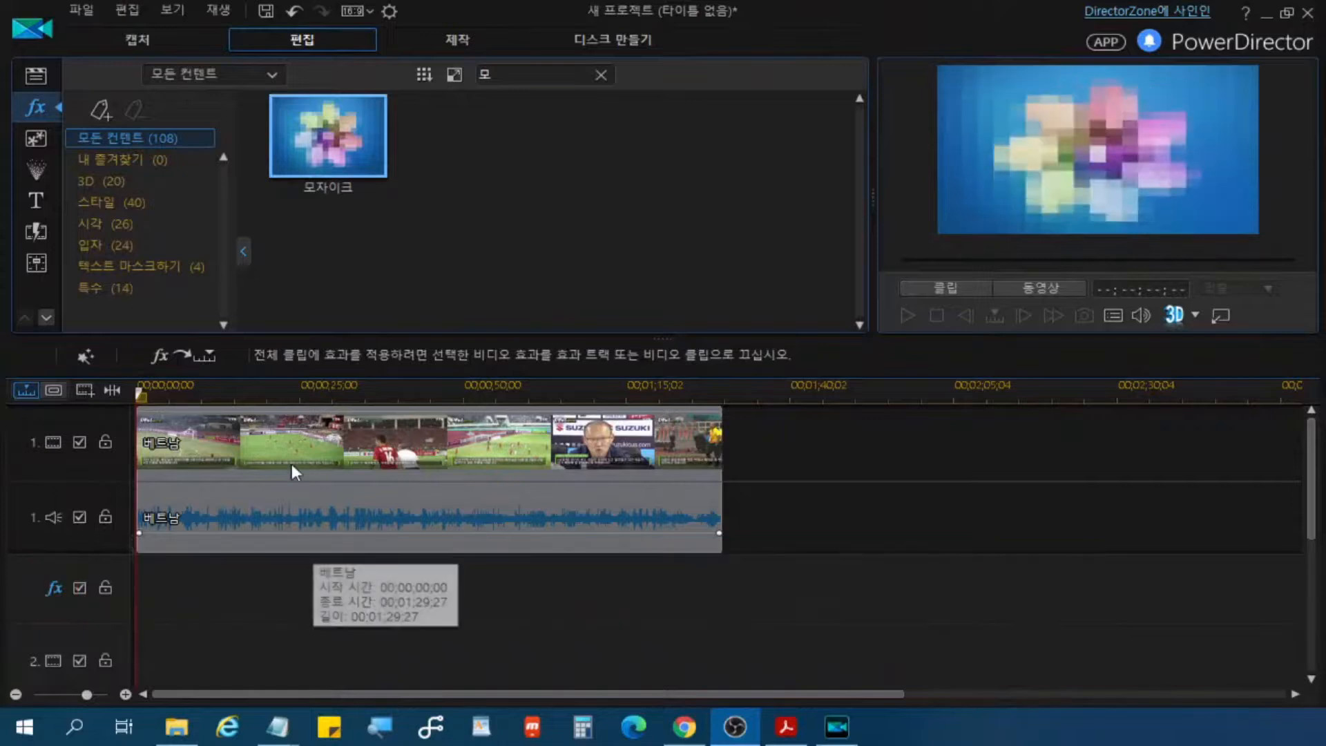
left_click(179, 361)
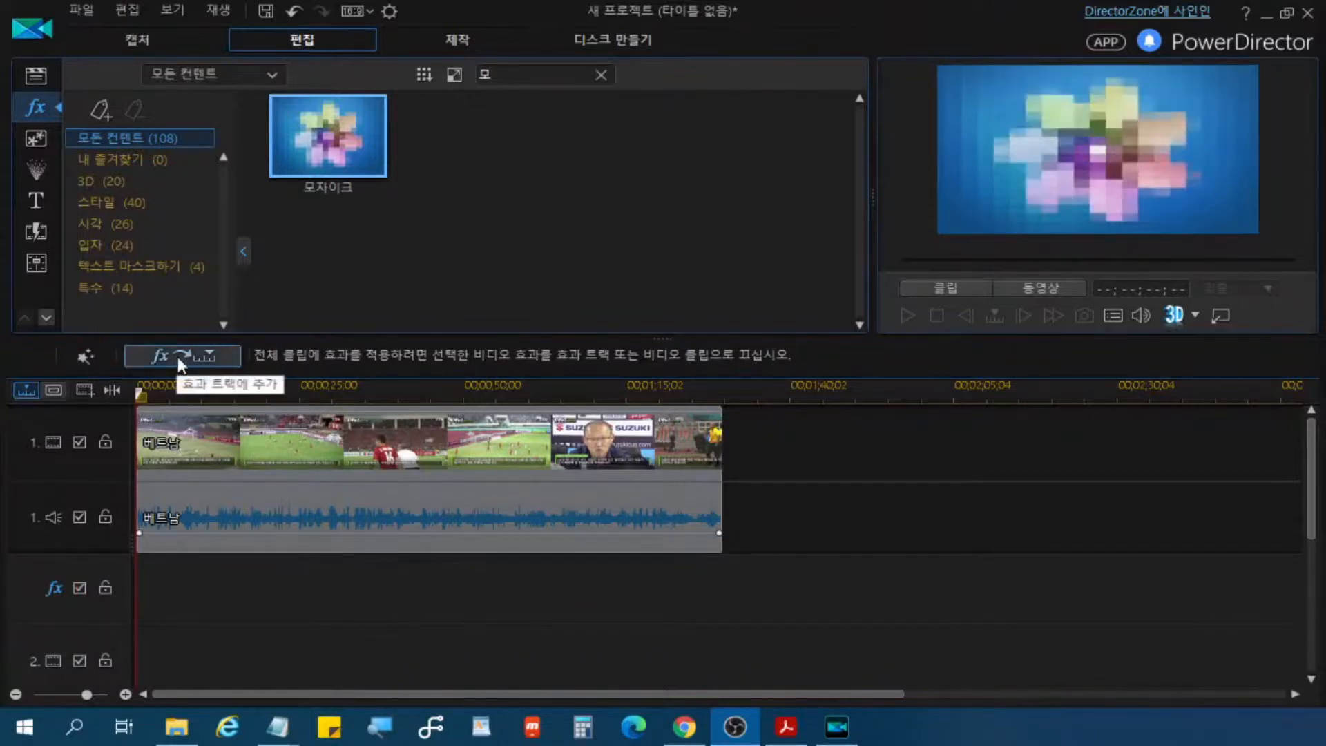
key("ctrl")
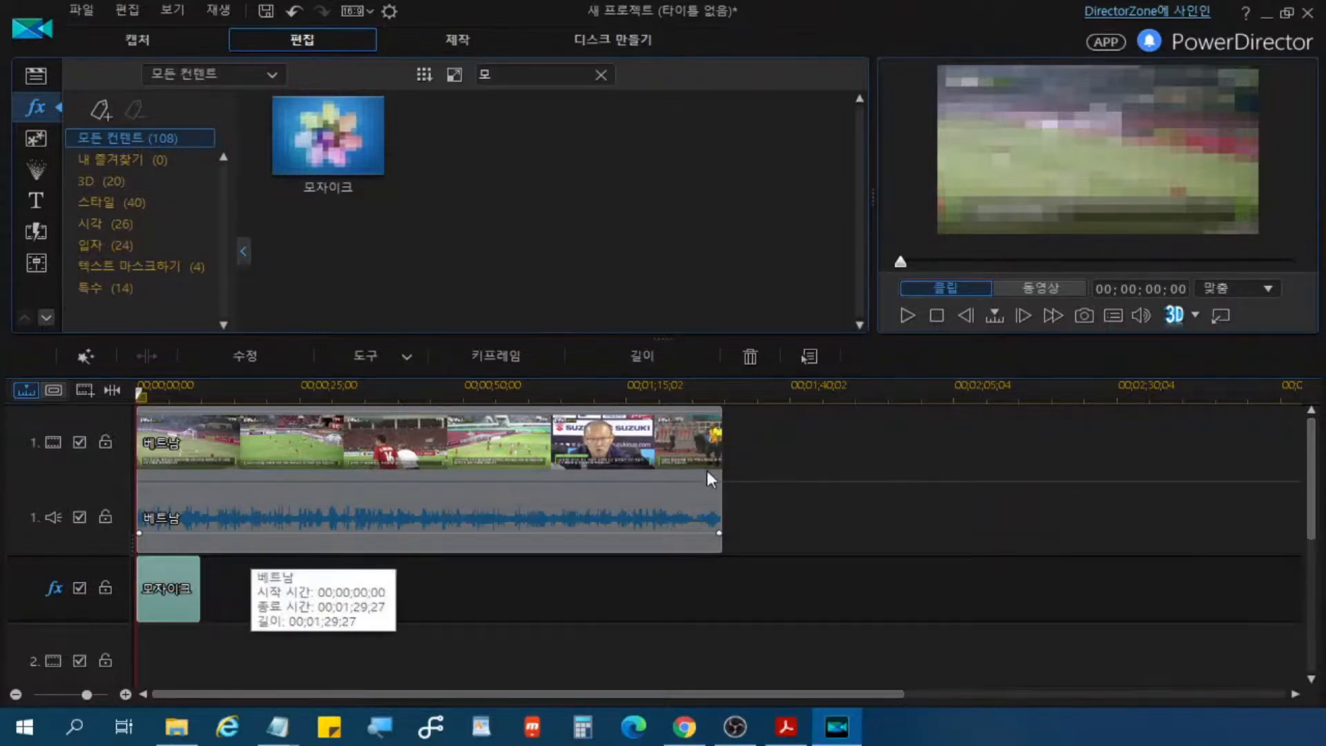
Step: Extend the 모자이크 effect on the effect track to the end of the 베트남 clip at 00;01;29;27
key("ctrl")
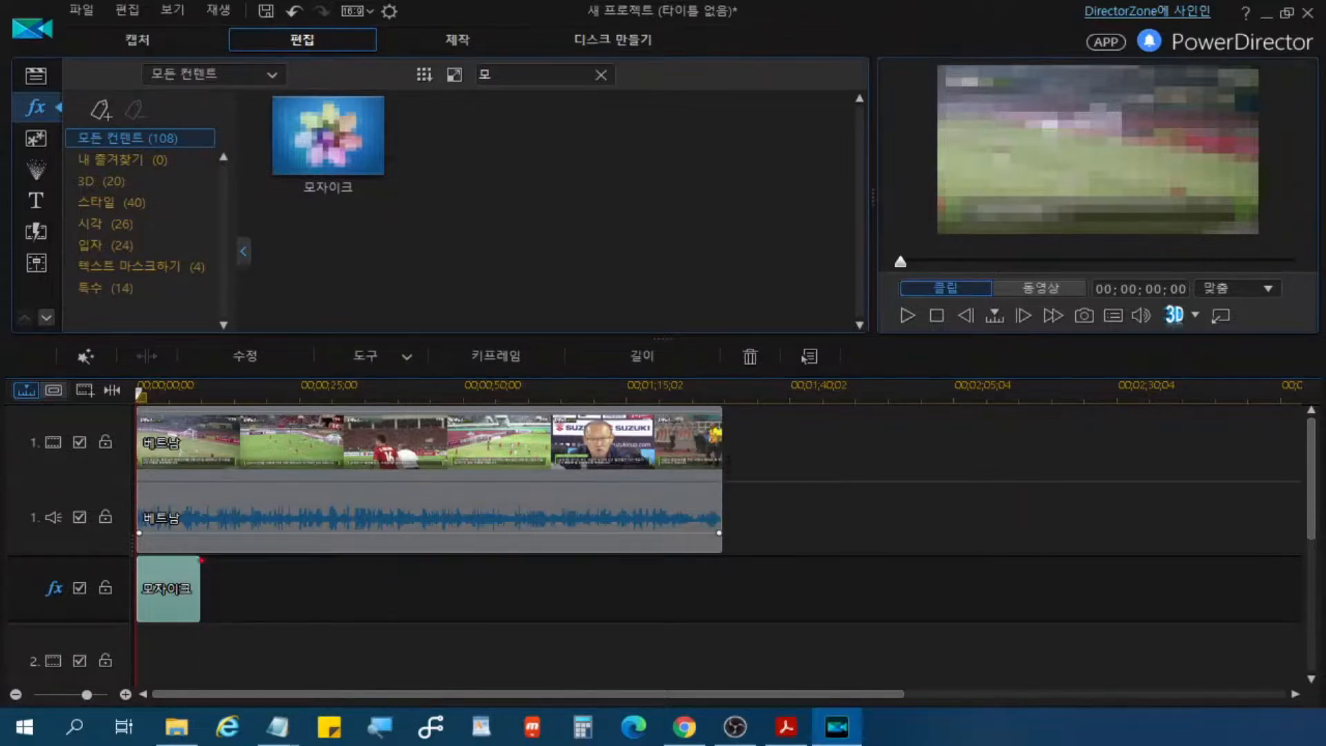
left_click_drag(193, 624, 200, 625)
mouse_move(220, 603)
left_mouse_down()
mouse_move(275, 603)
mouse_move(202, 603)
left_mouse_up()
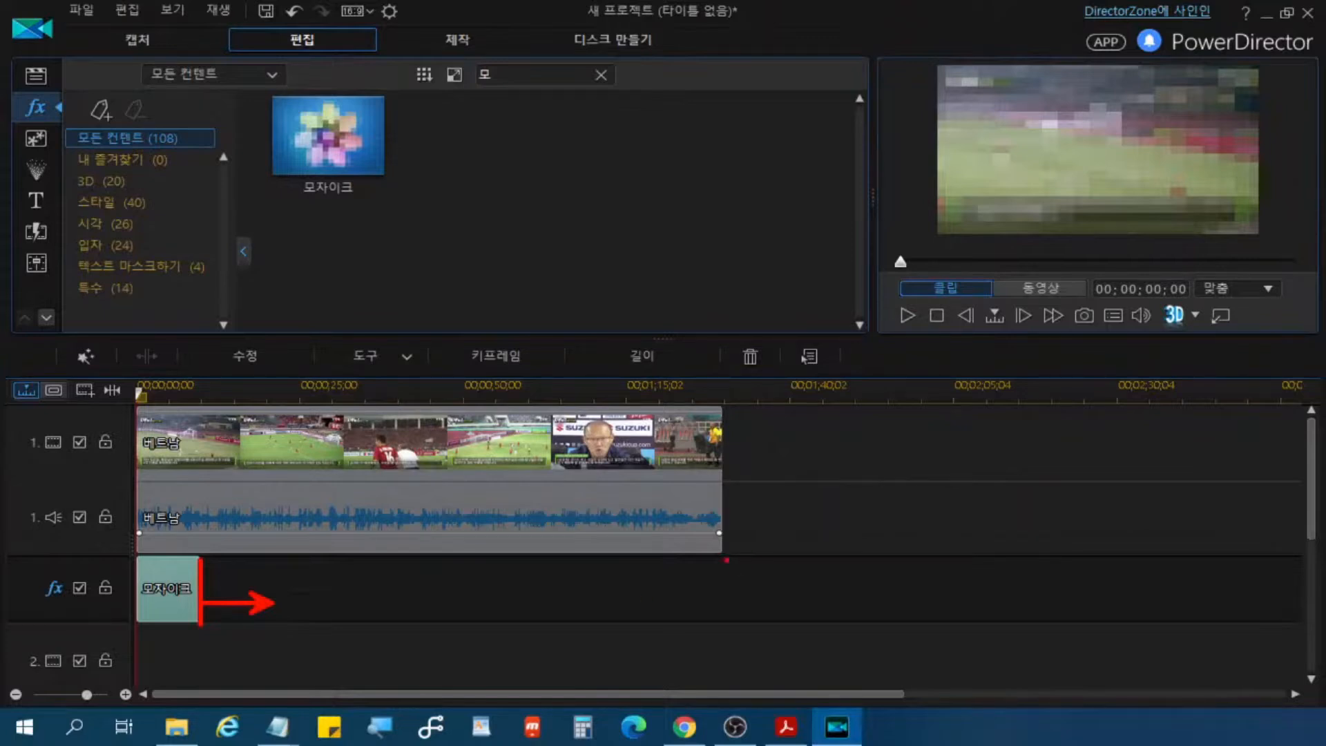
left_click_drag(723, 552, 724, 624)
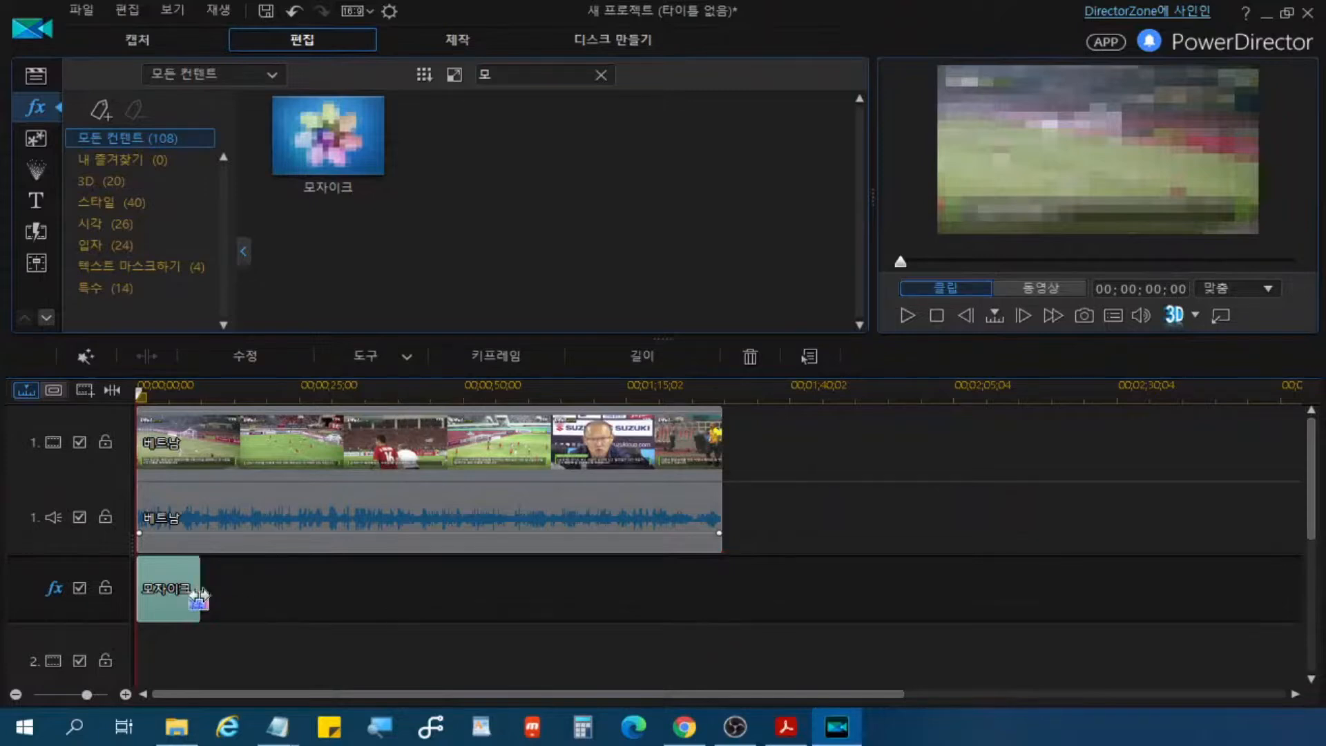
left_click_drag(200, 602, 728, 598)
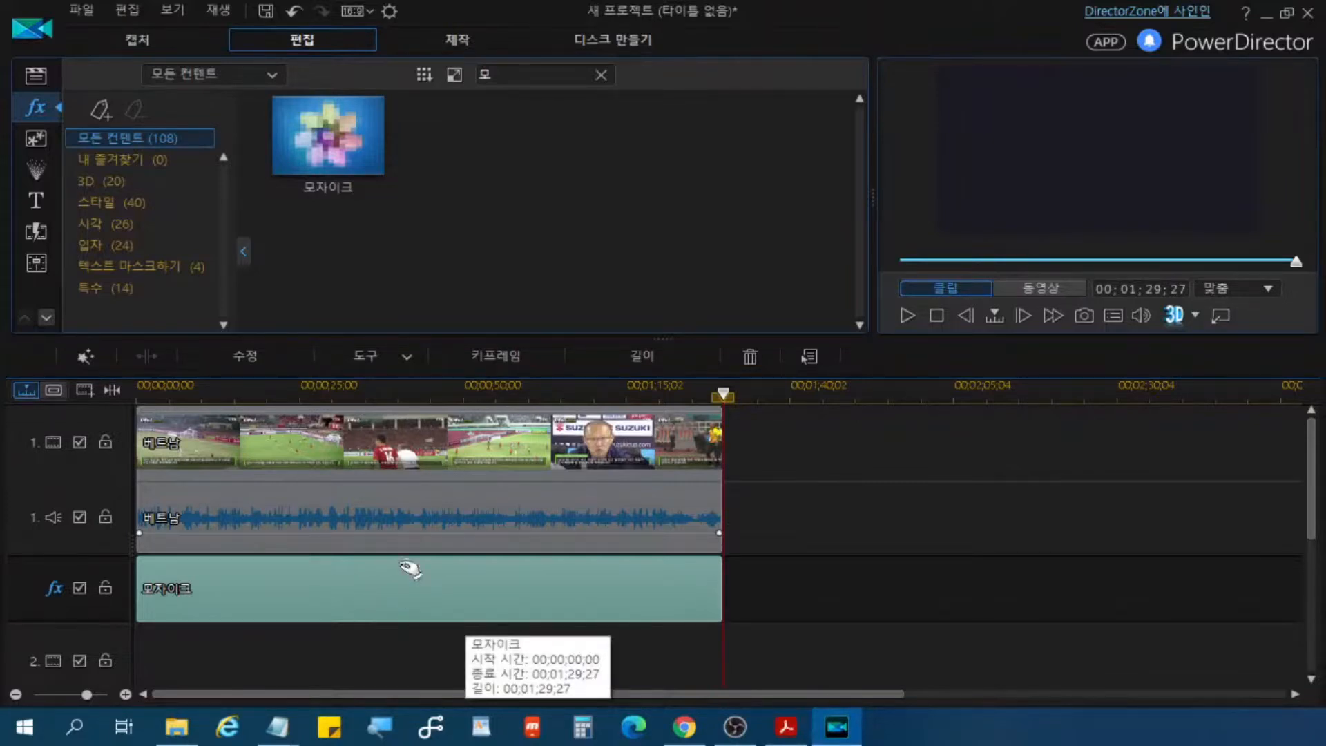
left_click(440, 592)
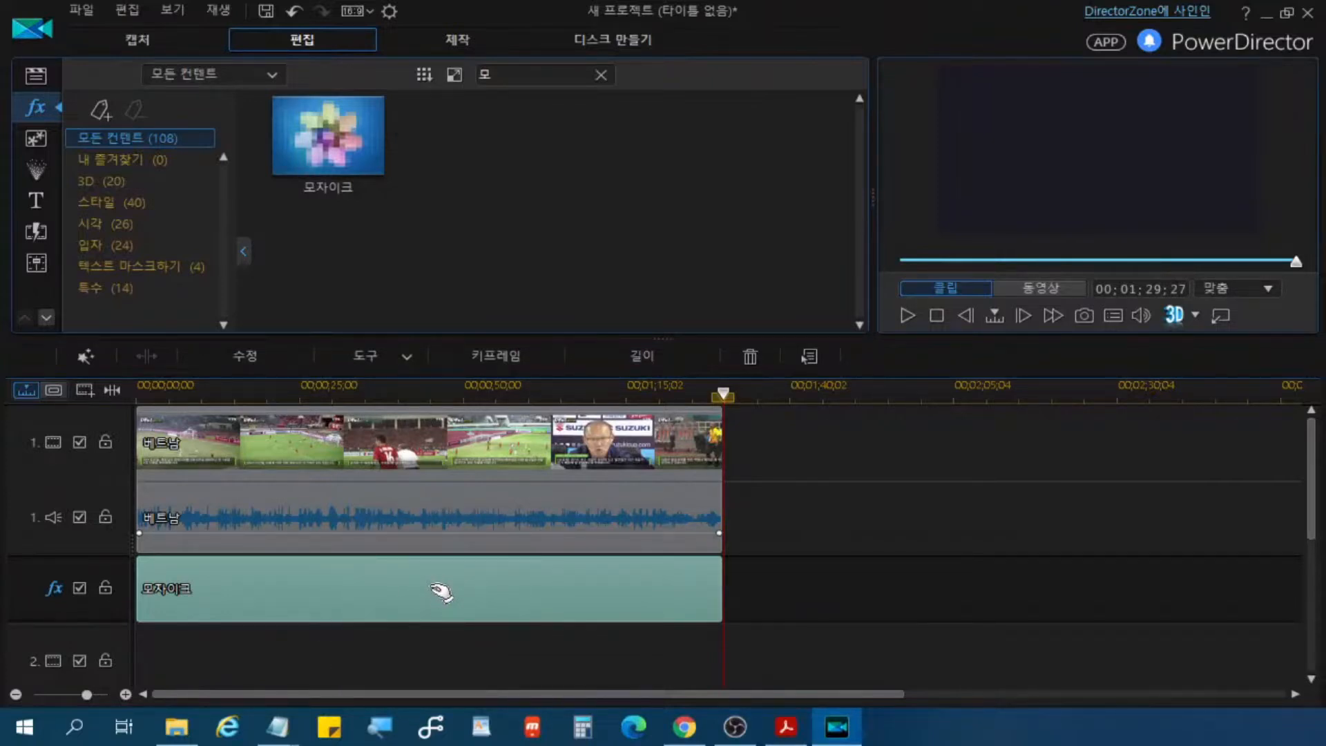
left_click(832, 600)
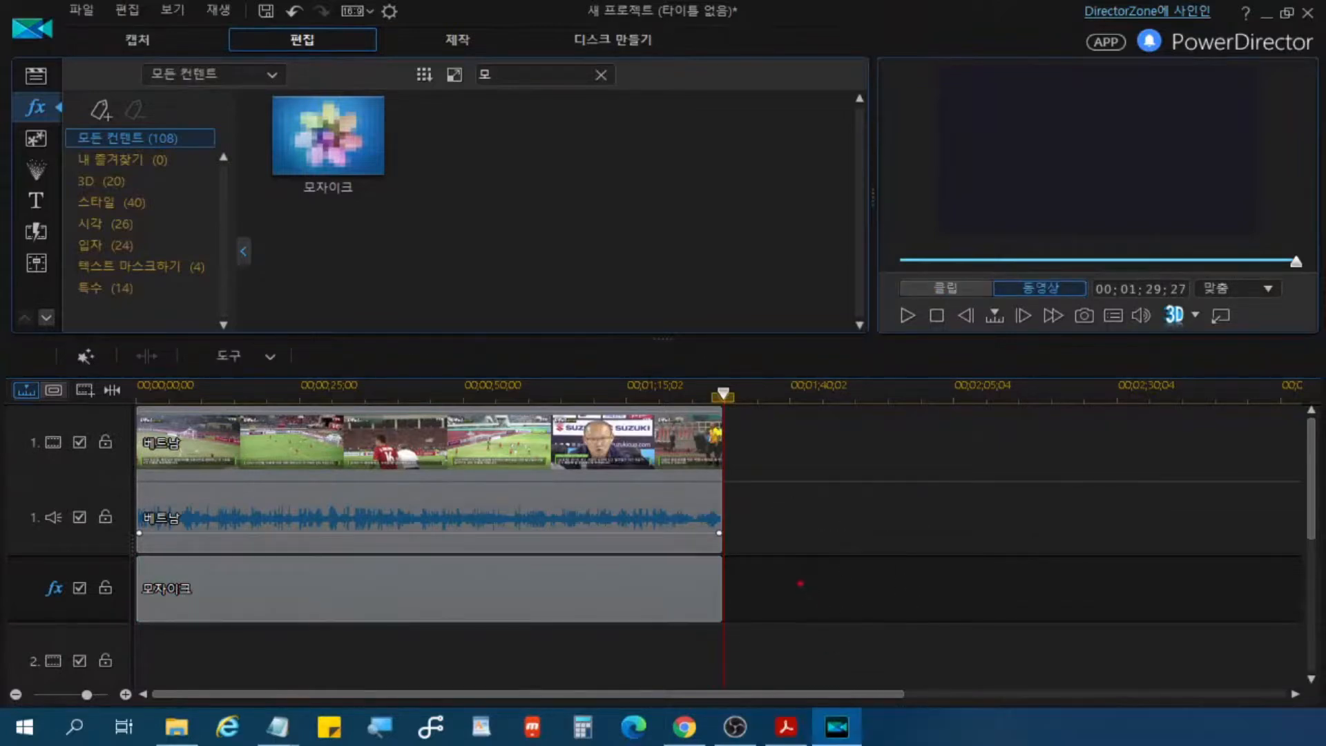
mouse_move(793, 569)
left_mouse_down()
mouse_move(825, 597)
mouse_move(841, 561)
left_mouse_up()
left_click(484, 607)
mouse_move(494, 579)
left_mouse_down()
mouse_move(526, 601)
mouse_move(556, 573)
left_mouse_up()
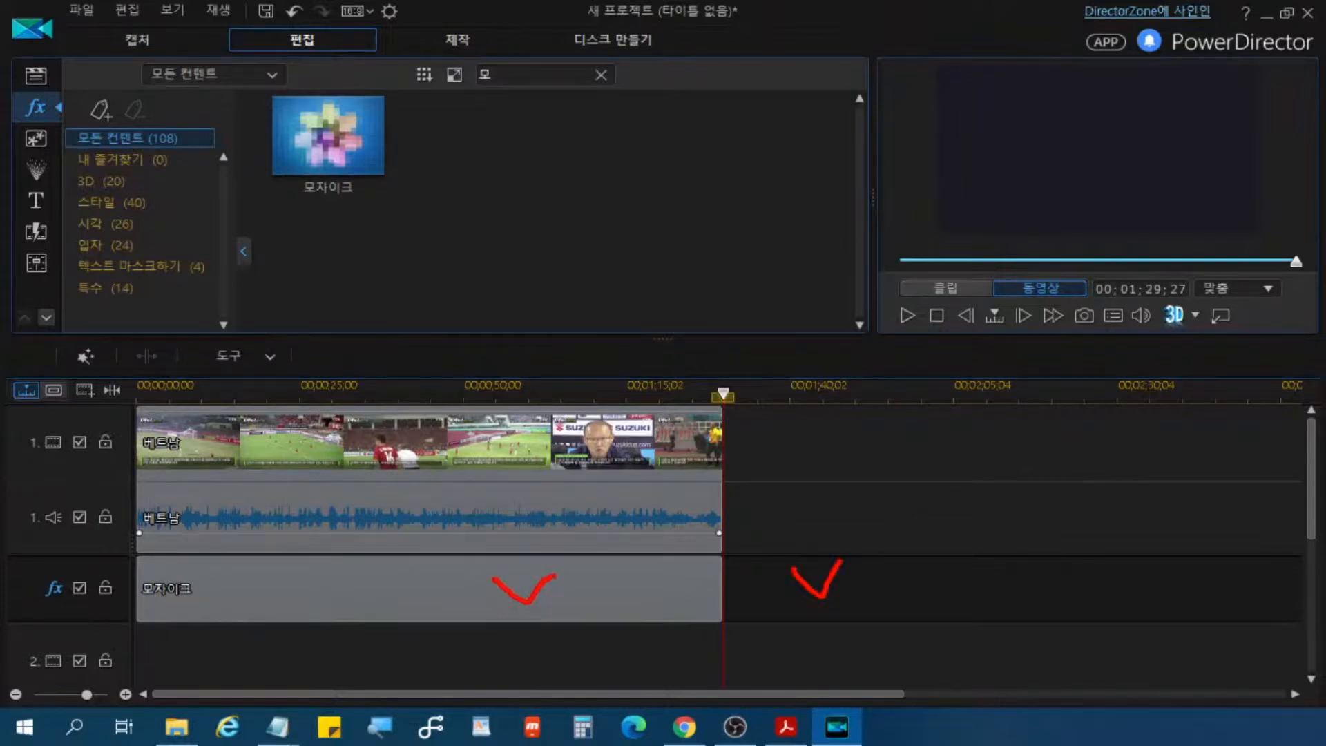
key("Escape")
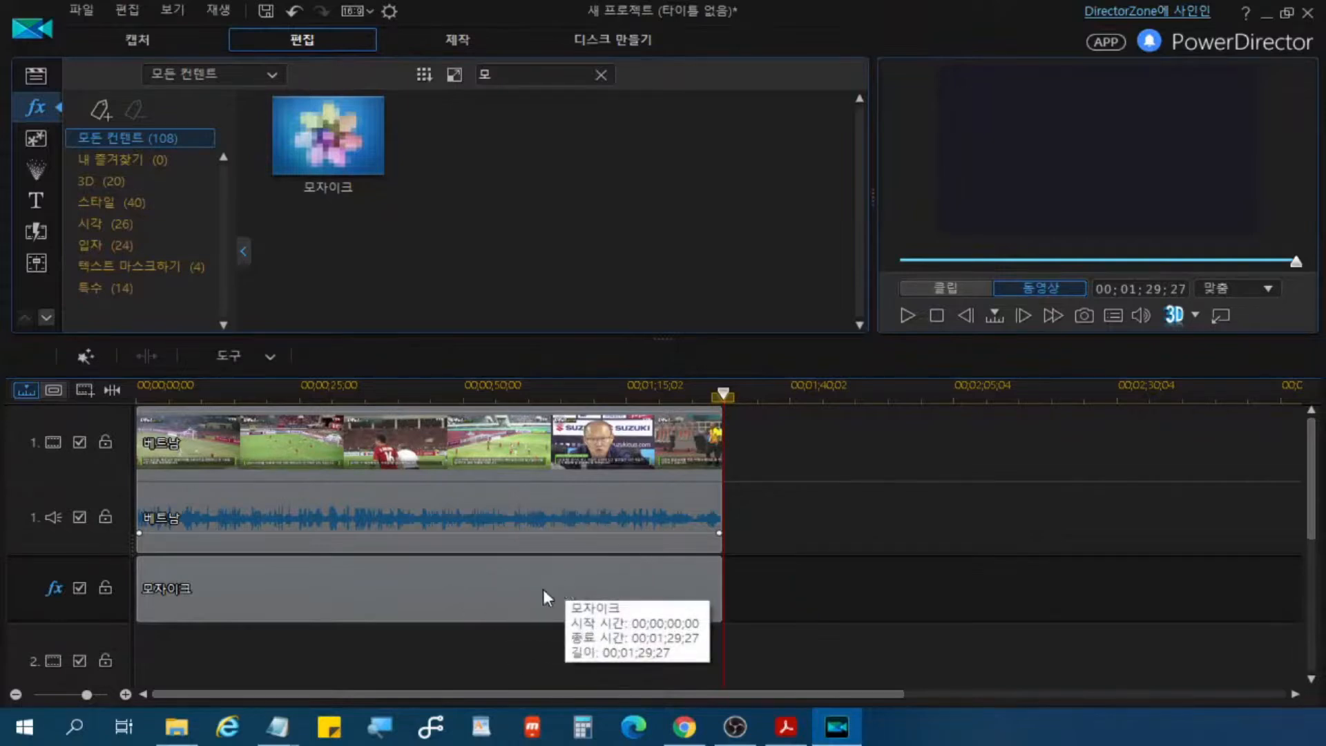
Step: Select the 모자이크 effect on the effect track and open its effect settings
left_click(471, 586)
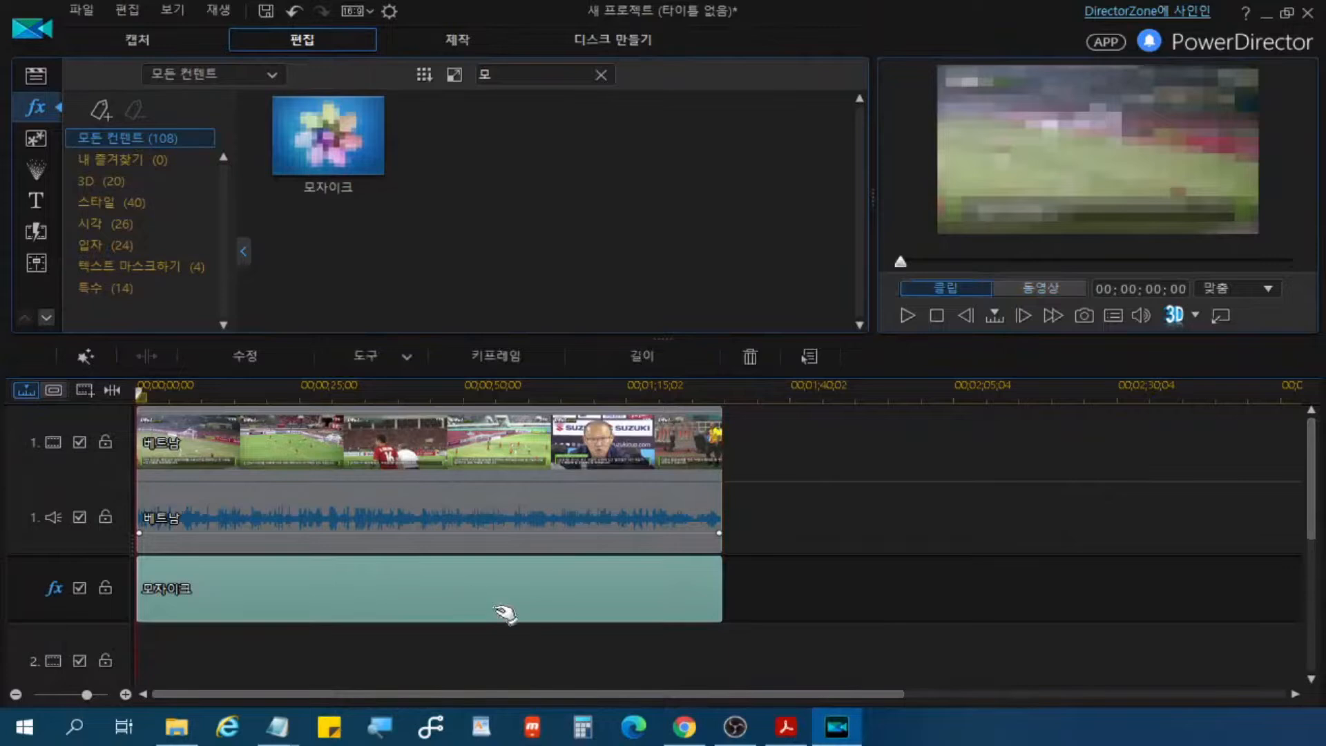
left_click(613, 593)
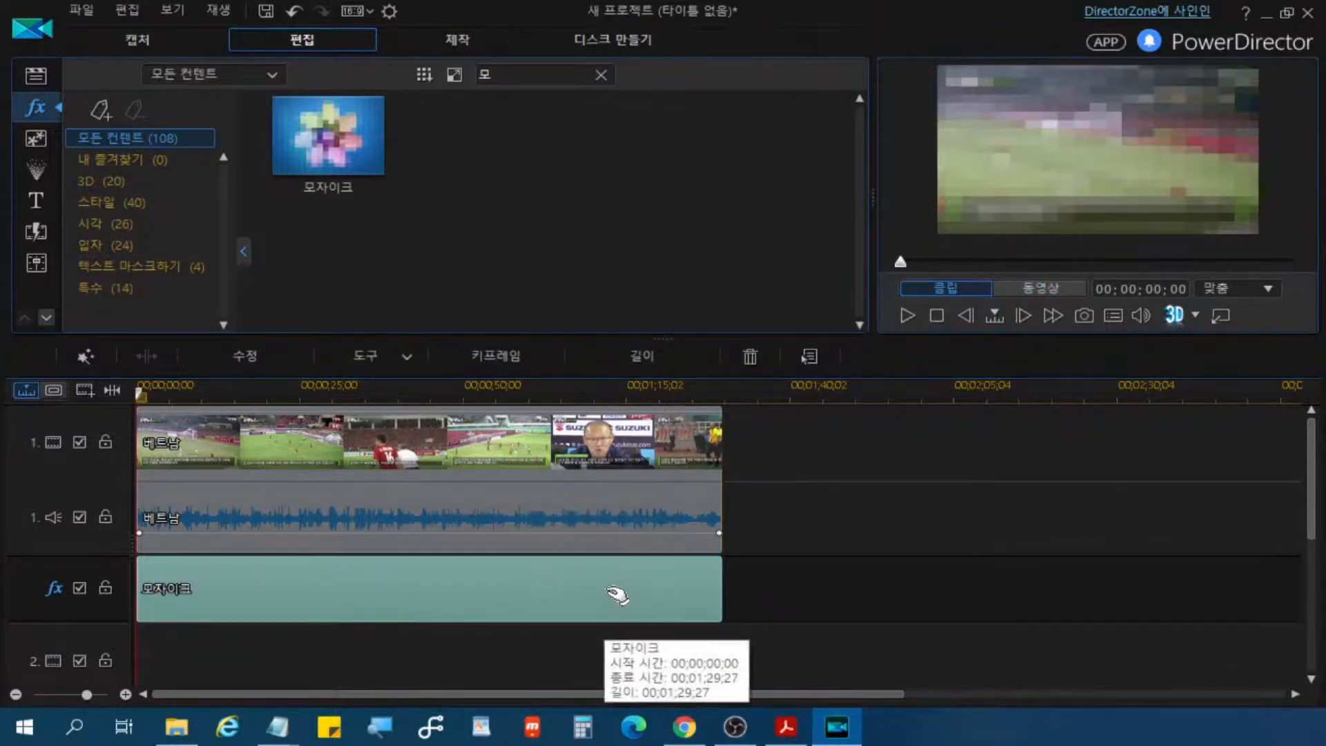
left_click(617, 595)
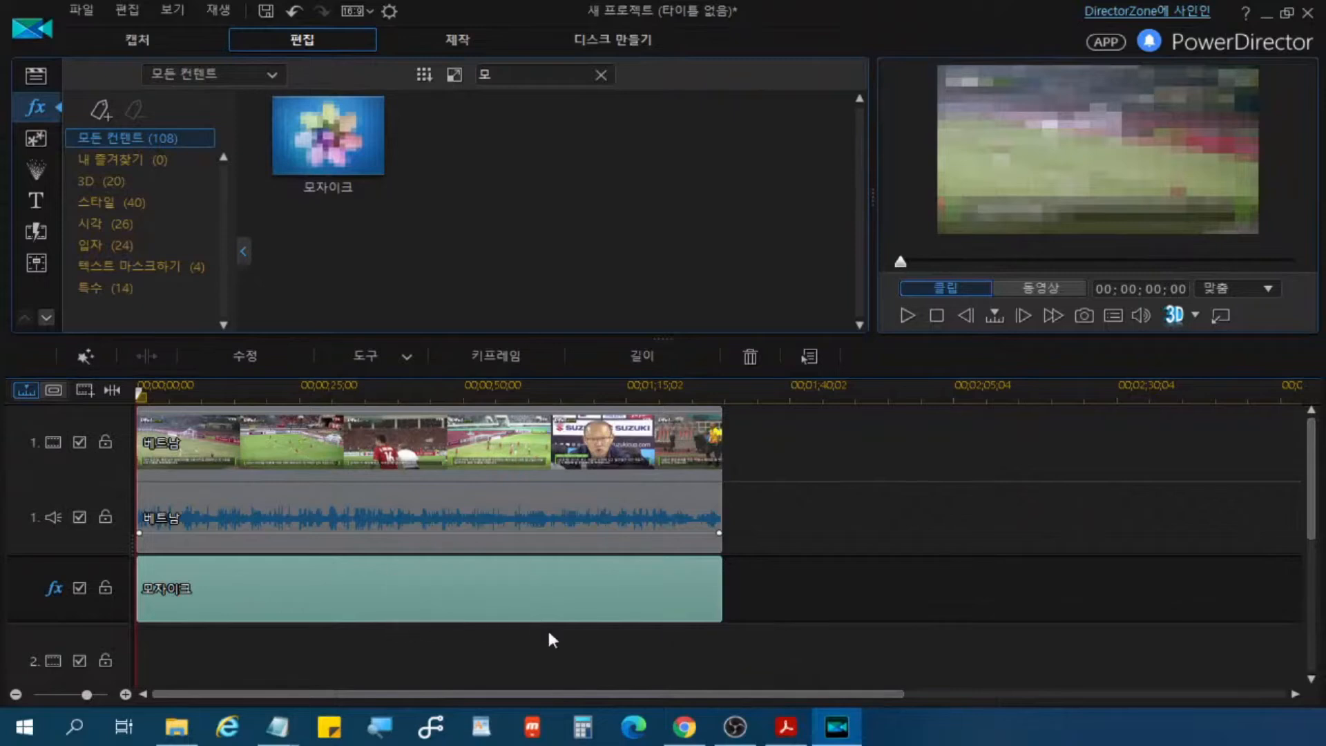
left_click(492, 587)
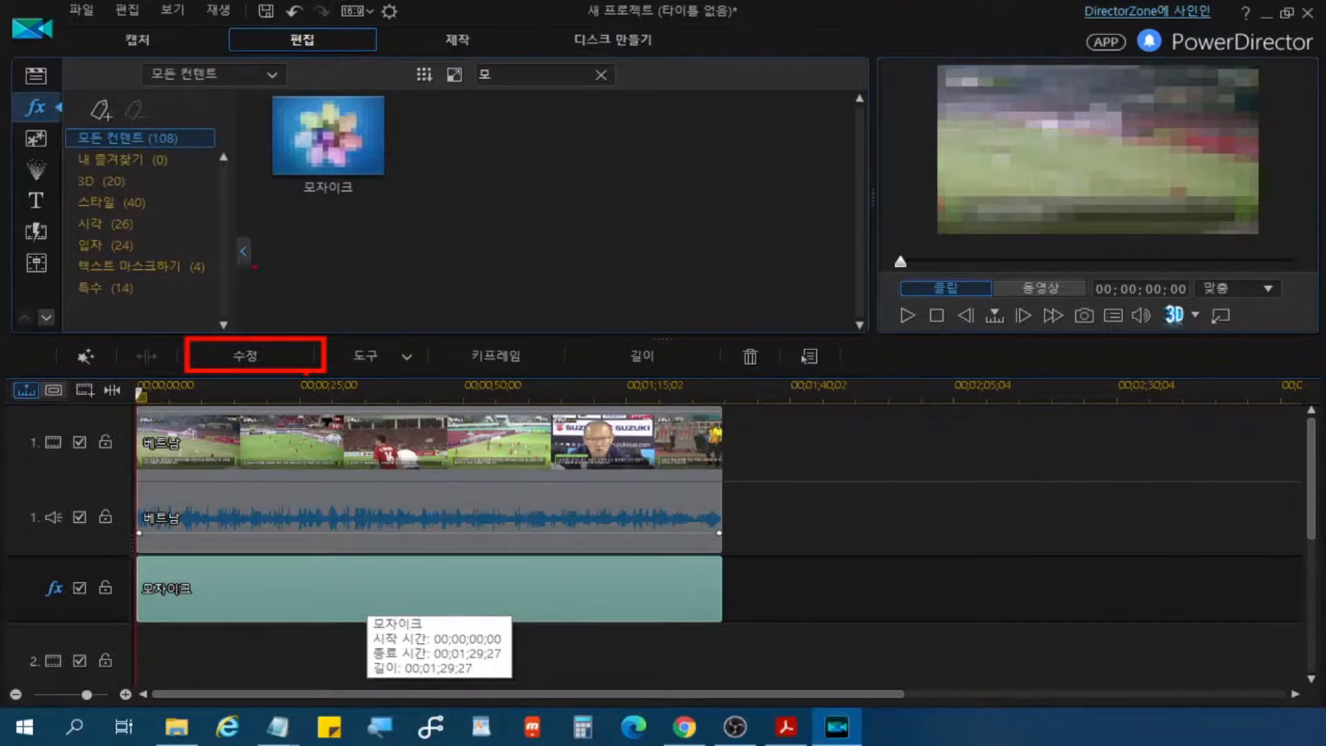
left_click(355, 589)
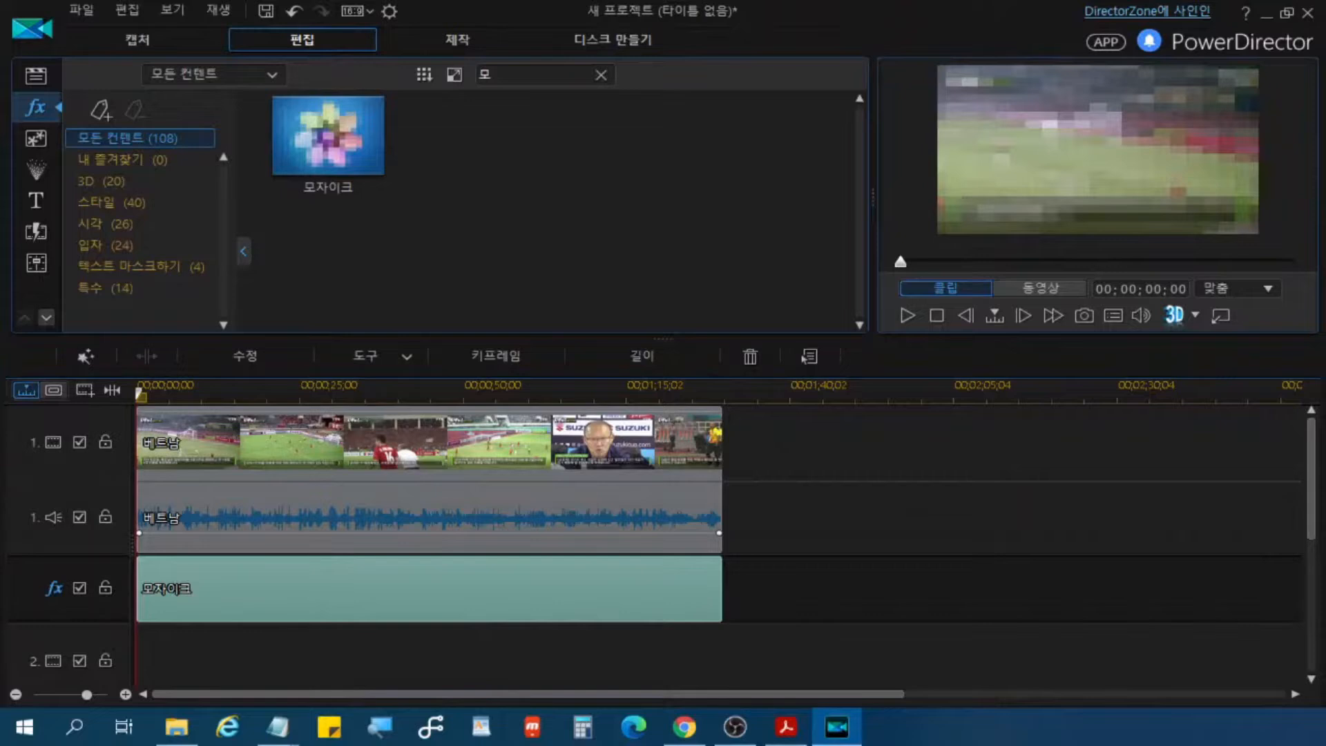
key("alt+Tab")
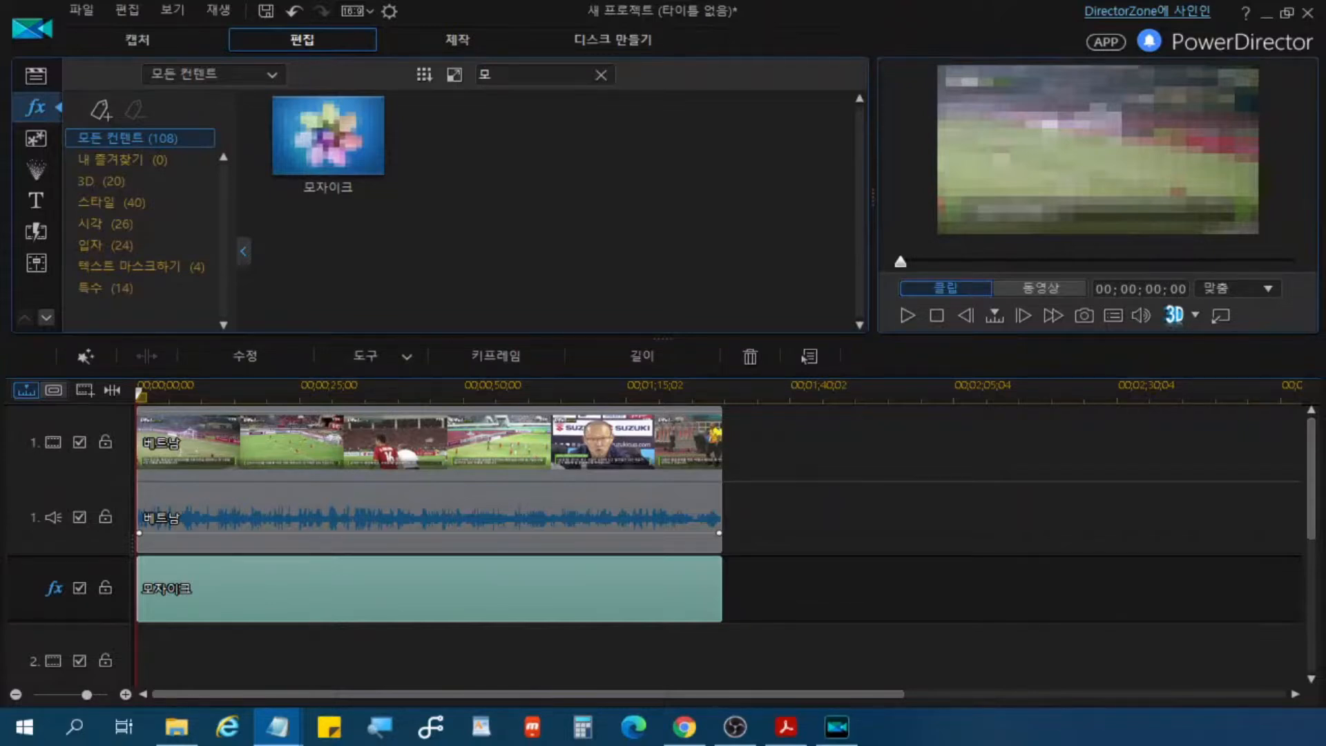
left_click(414, 590)
double_click(415, 593)
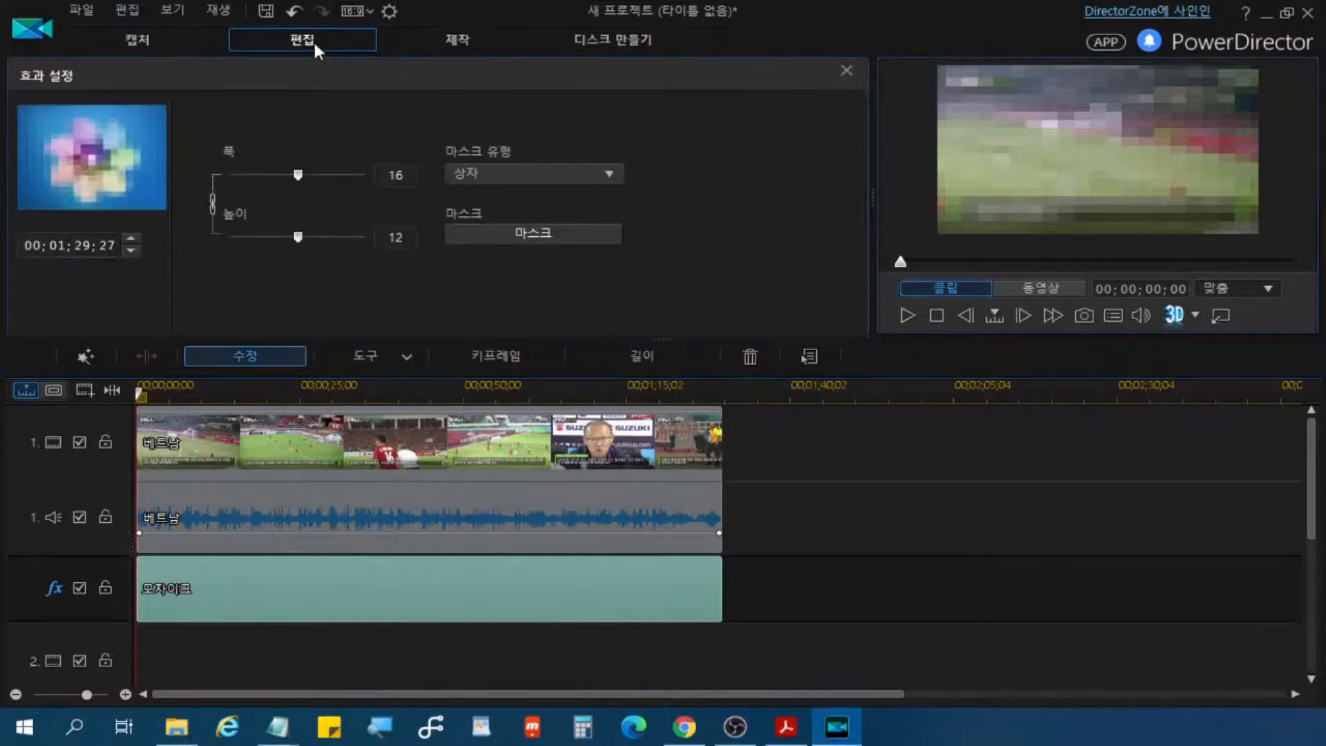
left_click(847, 70)
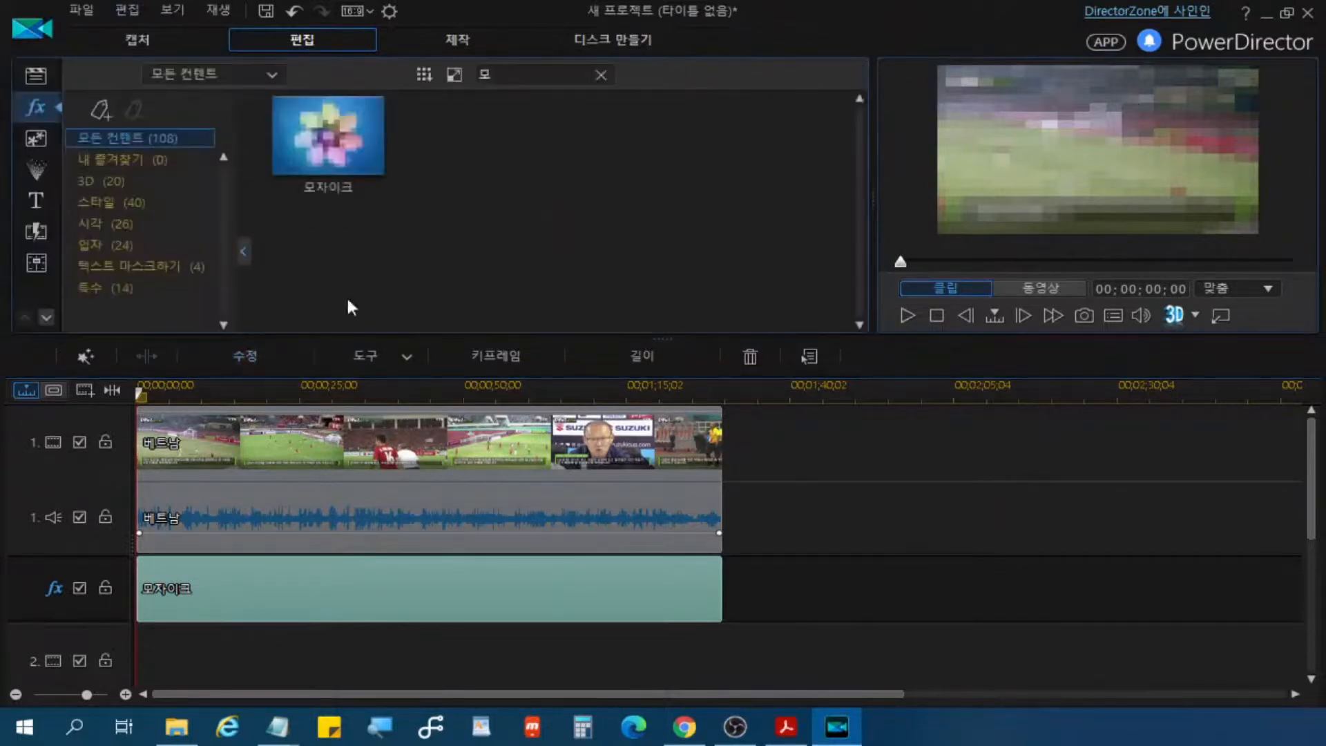
left_click(266, 364)
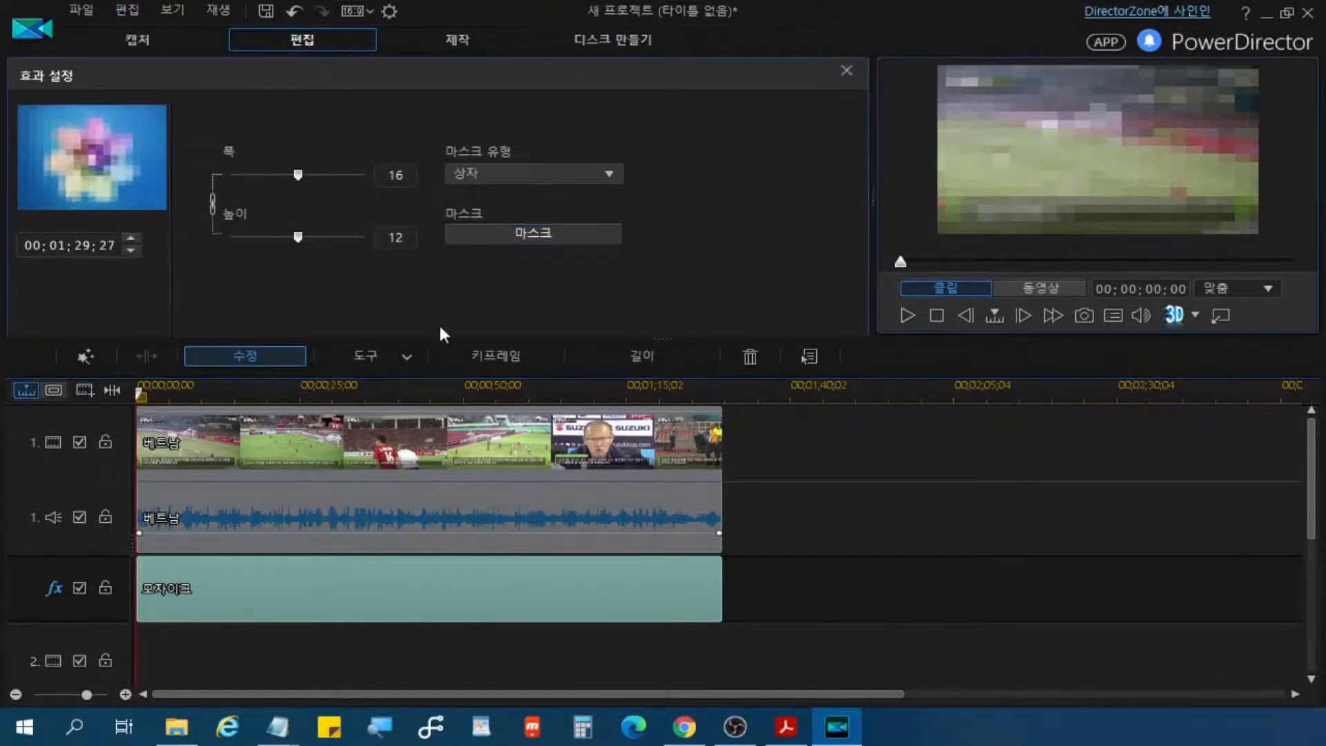
Step: Open the mosaic's mask editor, shrink the mask to a small rectangle and place it over the 자막뉴스 SPORTS logo
left_click(533, 235)
left_click(533, 235)
left_click(534, 235)
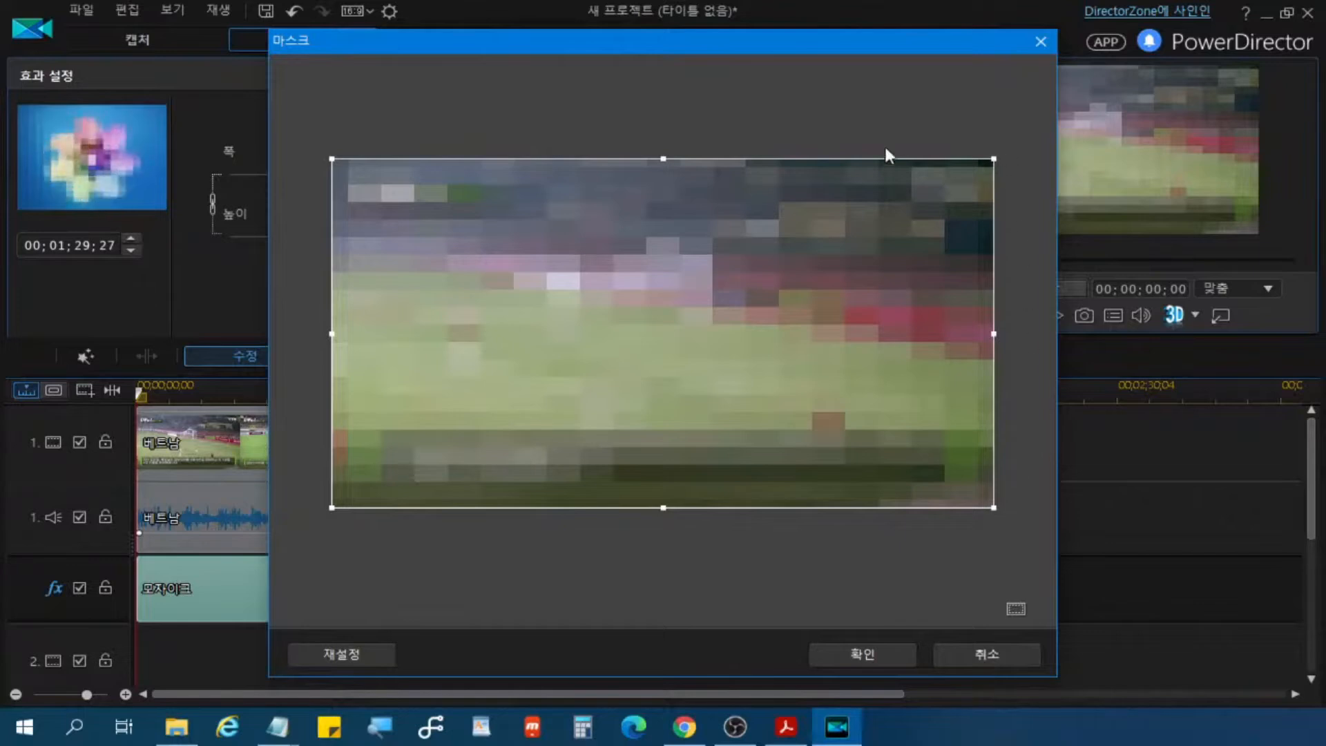
left_click(995, 507)
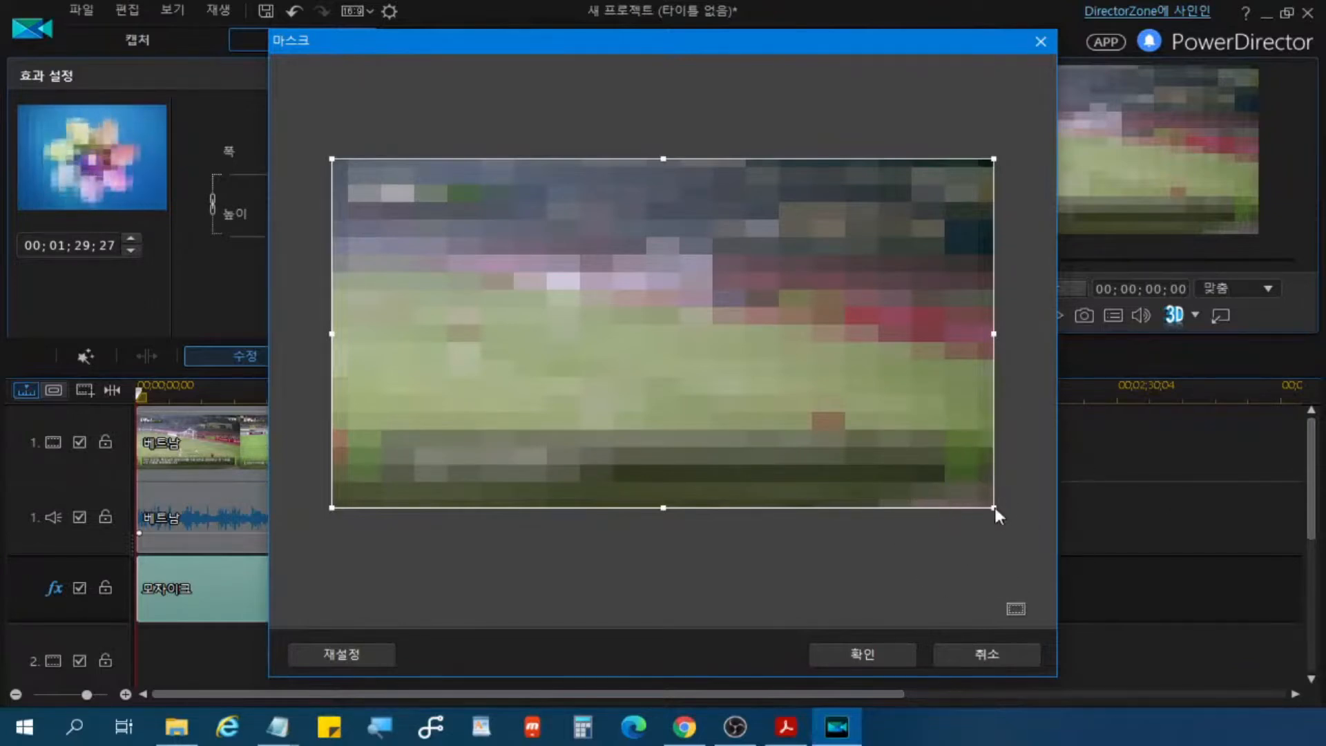
left_click(993, 519)
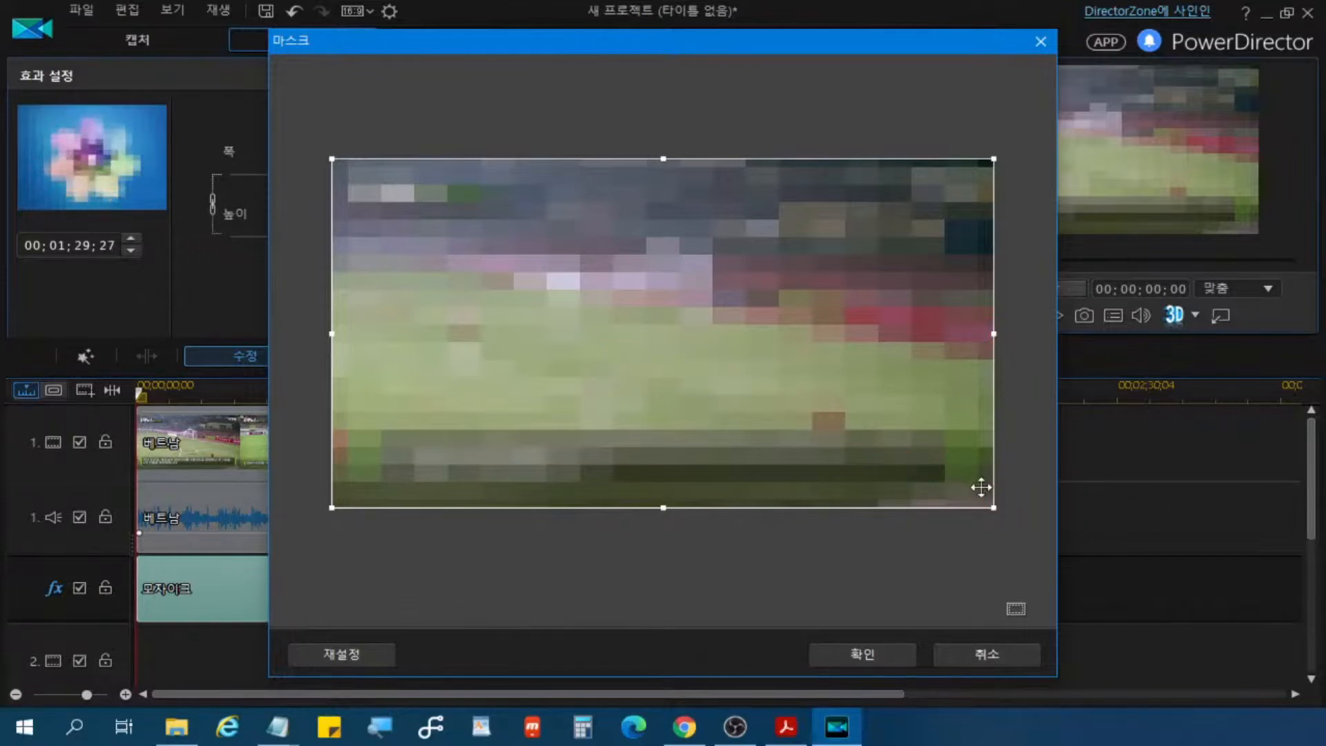
left_click_drag(988, 503, 519, 344)
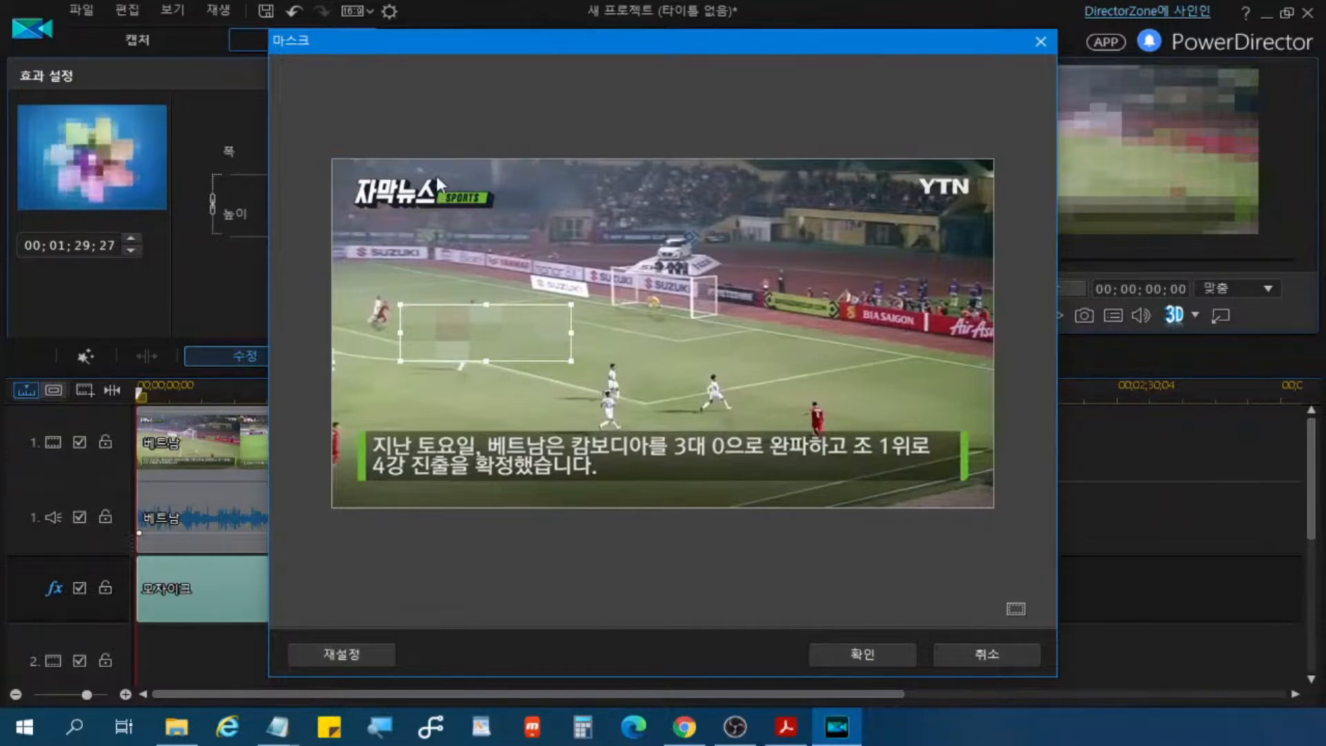
left_click_drag(474, 330, 406, 186)
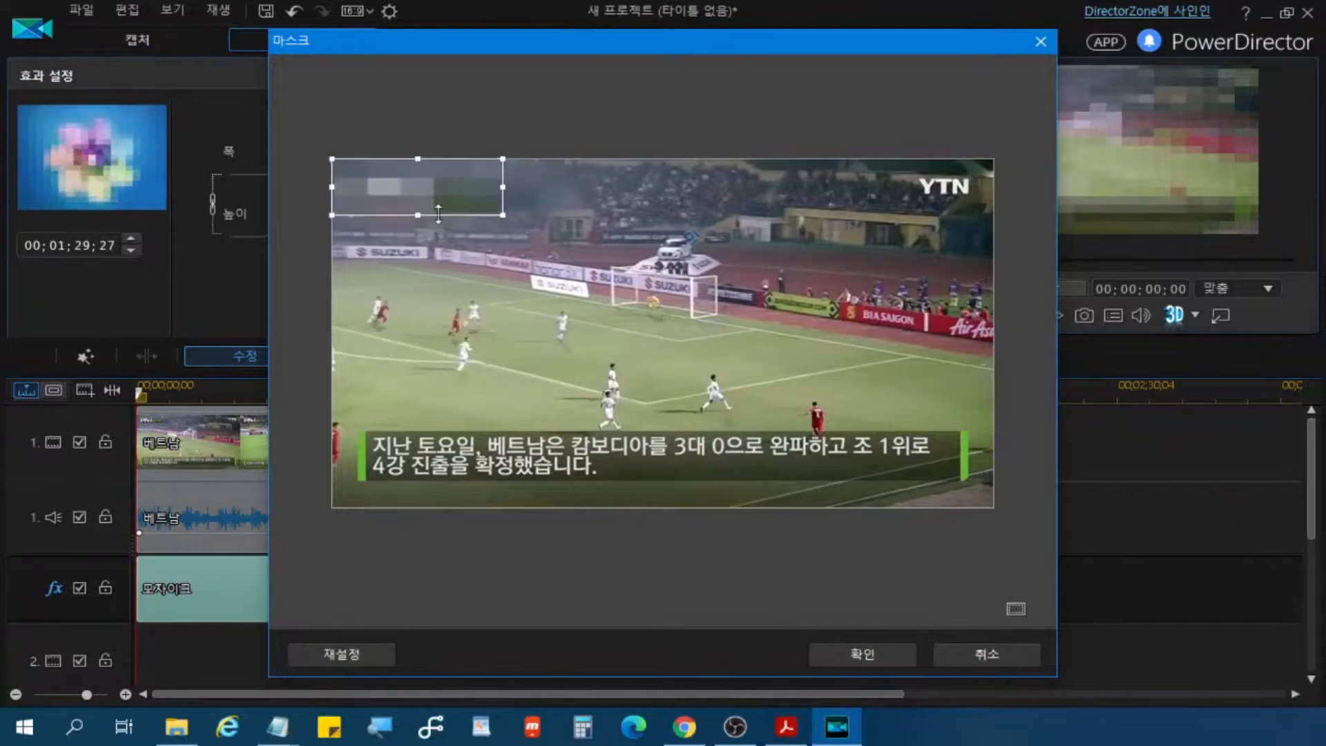
Step: Try the mask over the YTN logo and return it to the 자막뉴스 SPORTS logo
key("ctrl")
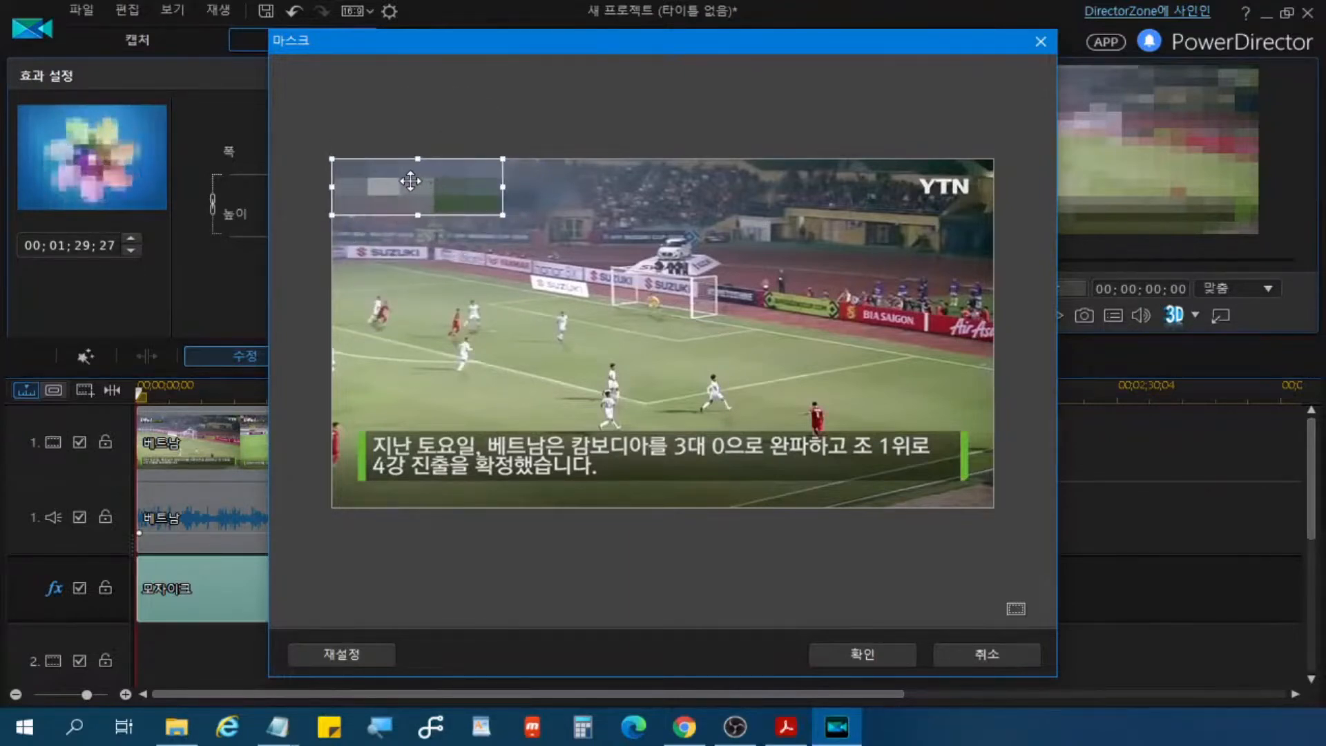
left_click_drag(410, 181, 893, 178)
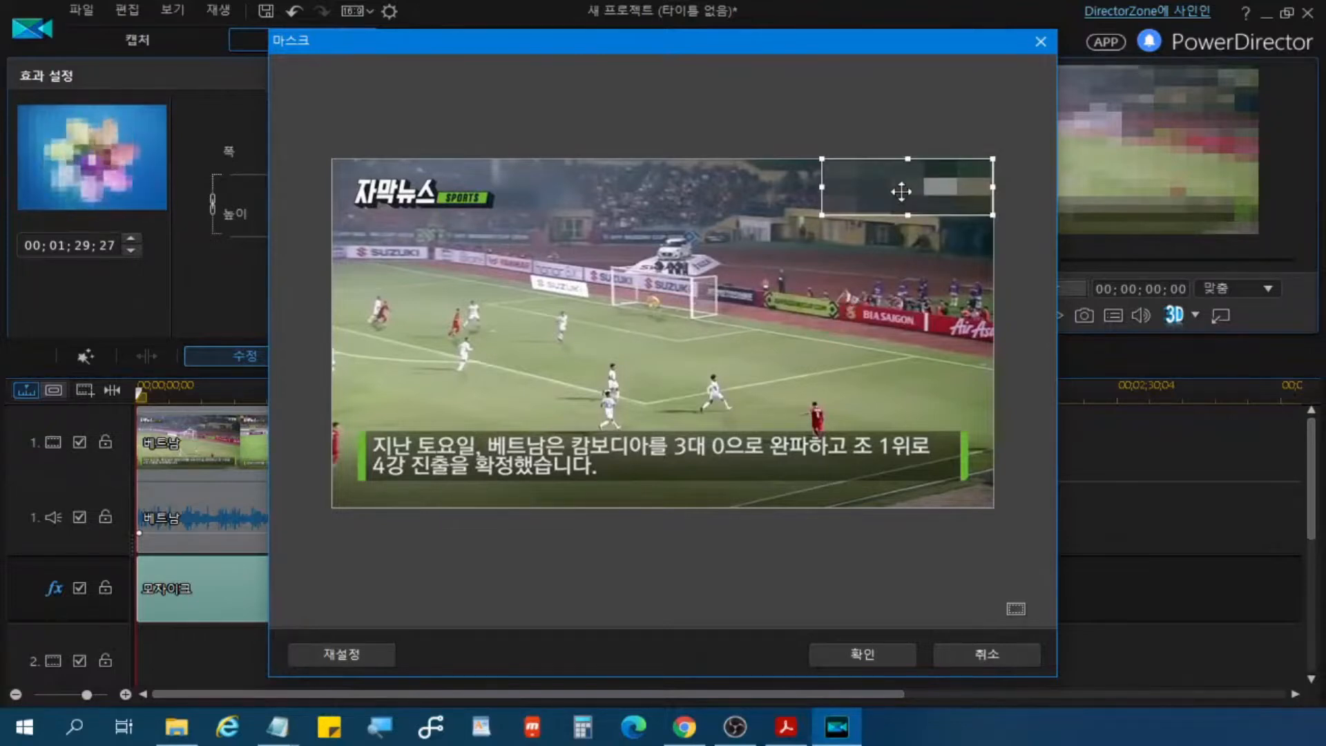
left_click_drag(907, 188, 419, 187)
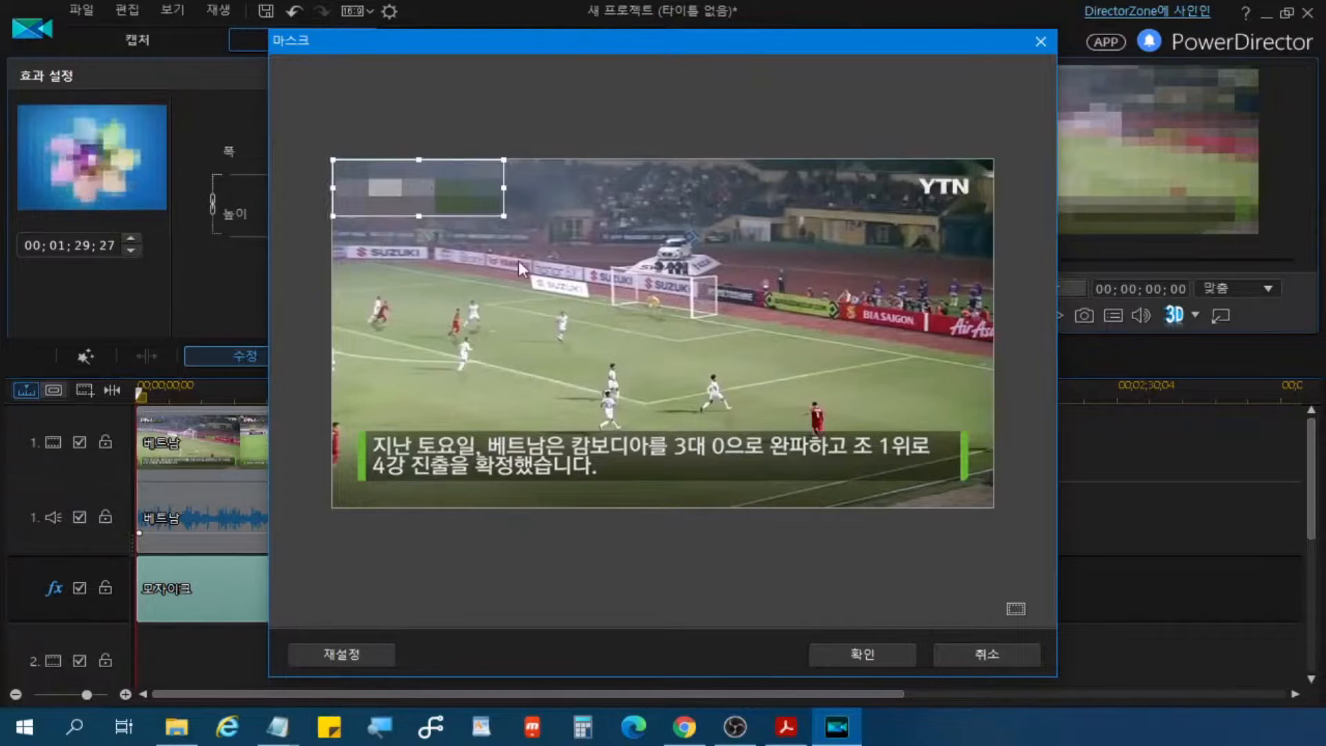
Step: Trim the mask's width and height so it fits closely around the 자막뉴스 SPORTS logo
left_click(418, 214)
mouse_move(419, 214)
left_mouse_down()
mouse_move(419, 198)
mouse_move(421, 214)
left_mouse_up()
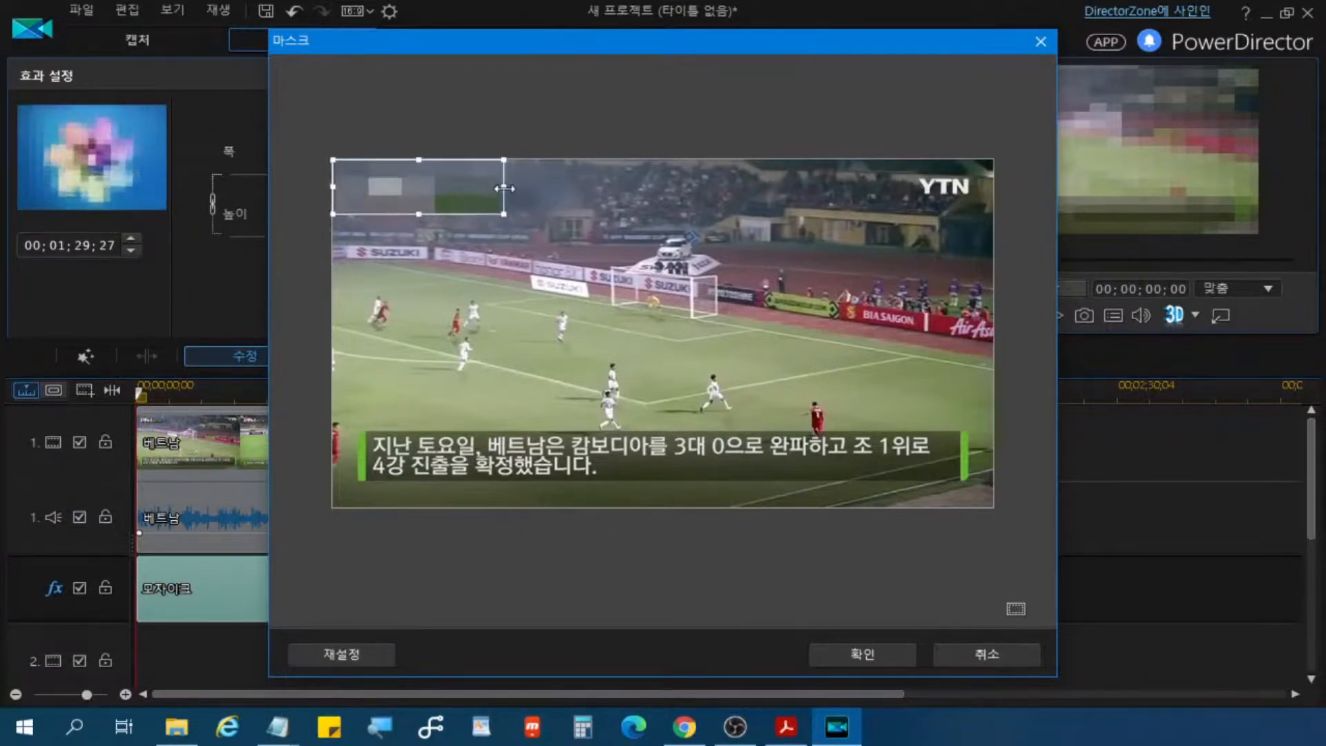
mouse_move(503, 188)
left_mouse_down()
mouse_move(487, 190)
mouse_move(503, 192)
left_mouse_up()
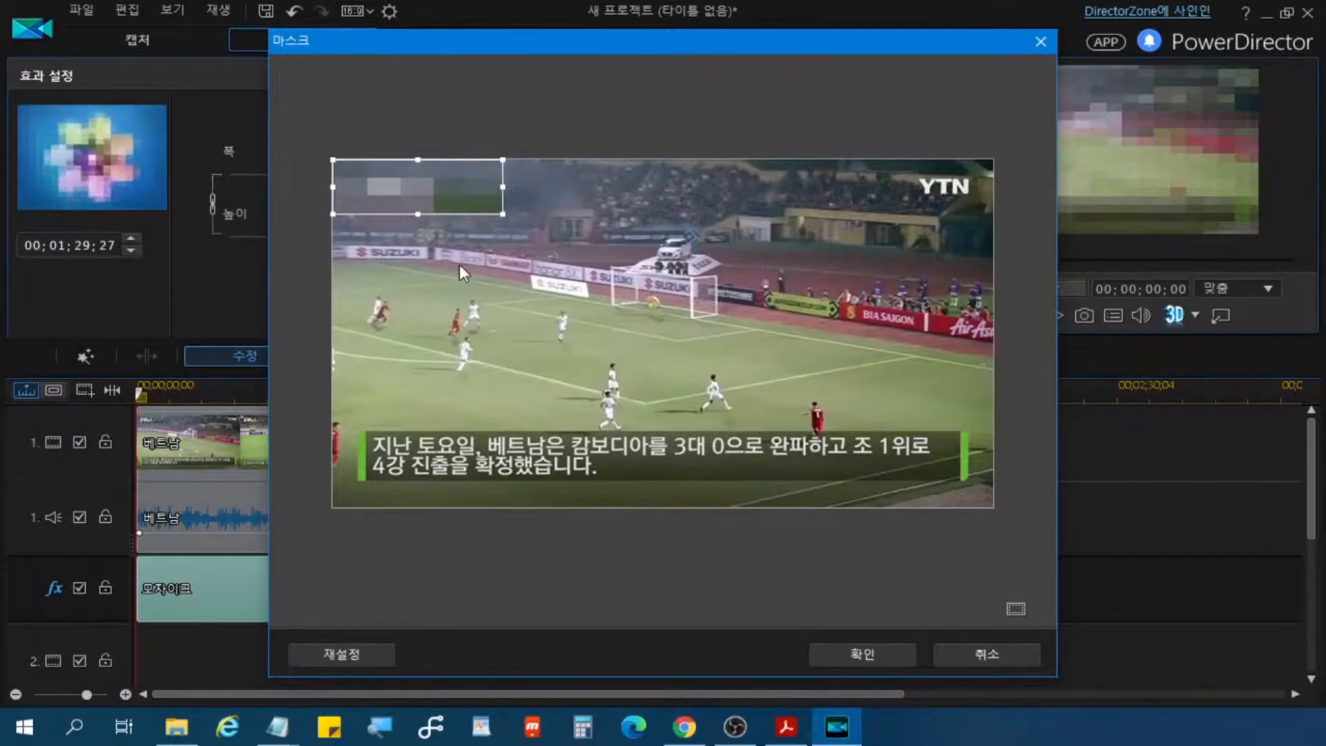
mouse_move(418, 159)
left_mouse_down()
mouse_move(418, 194)
mouse_move(421, 175)
left_mouse_up()
left_click_drag(423, 165, 424, 175)
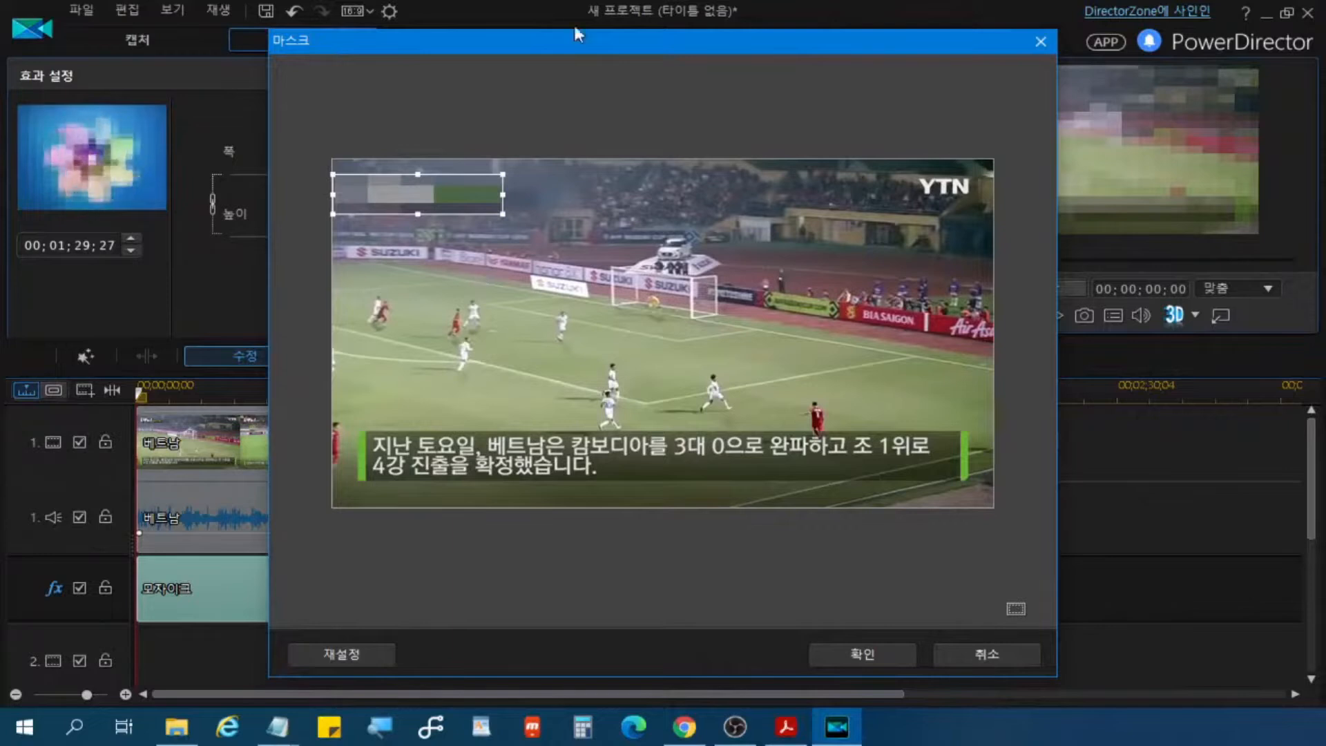
Step: Reposition the mask over the 자막뉴스 SPORTS logo and apply the mask to the mosaic effect
left_click_drag(476, 195, 477, 286)
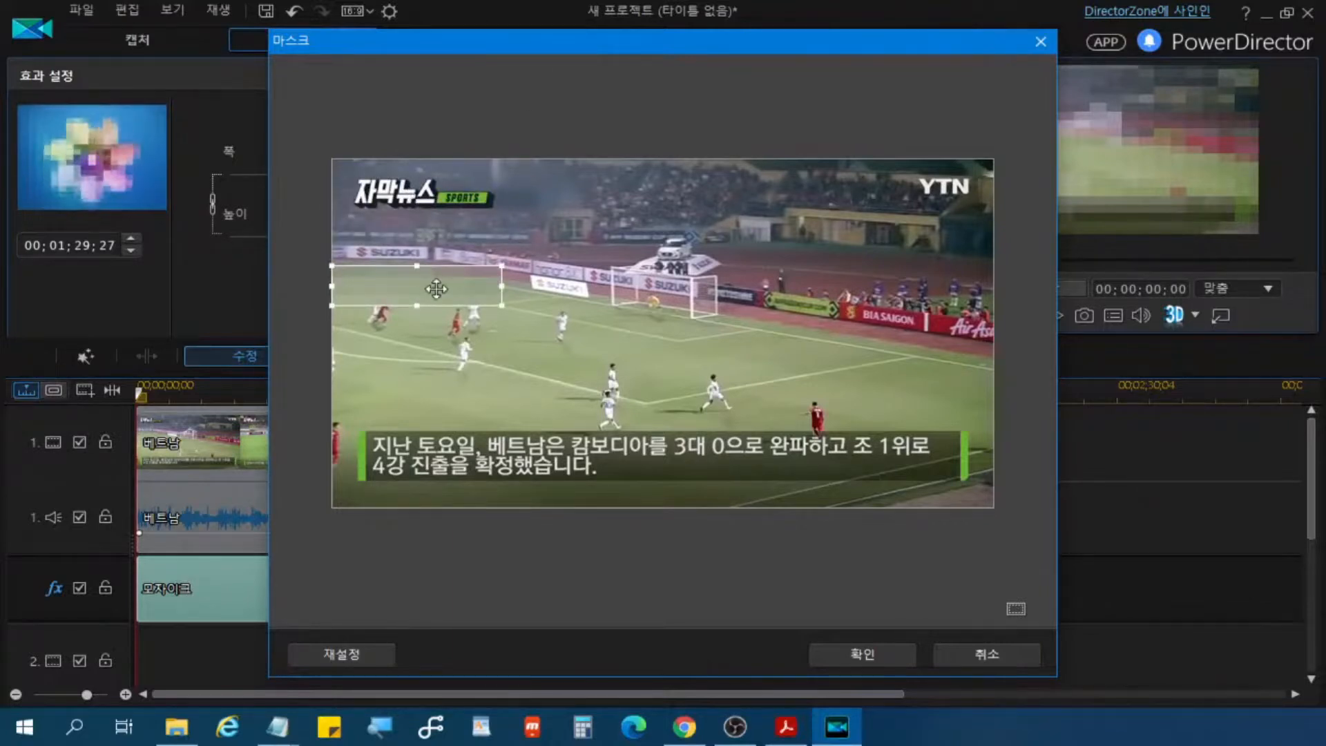
left_click_drag(438, 288, 437, 194)
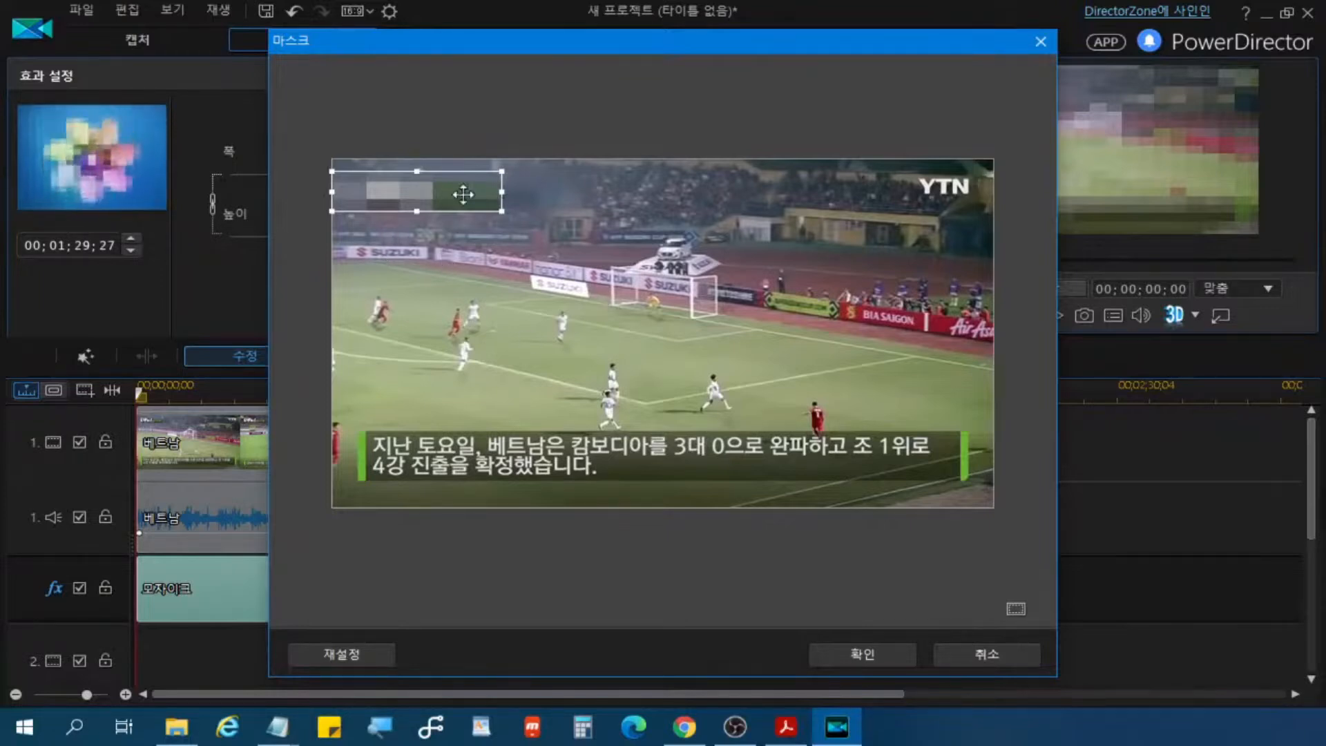
left_click(867, 662)
left_click(866, 662)
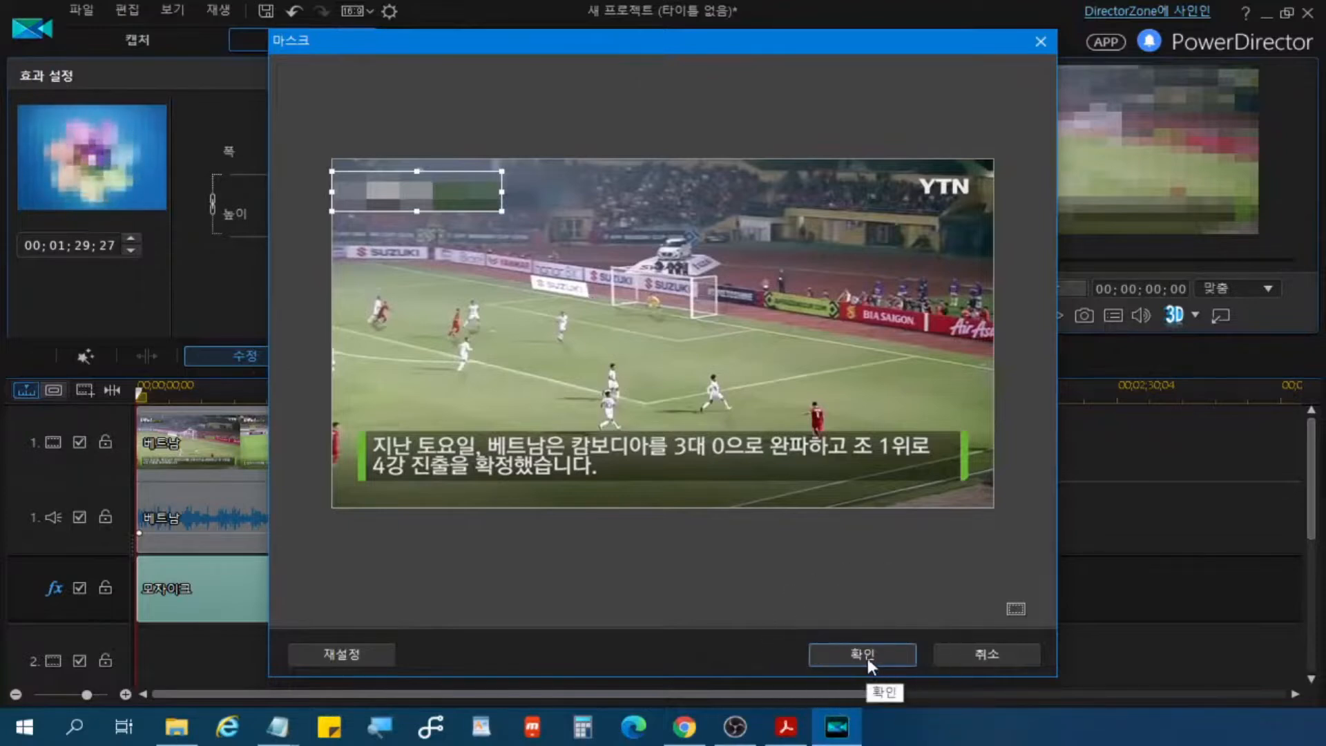
left_click(867, 658)
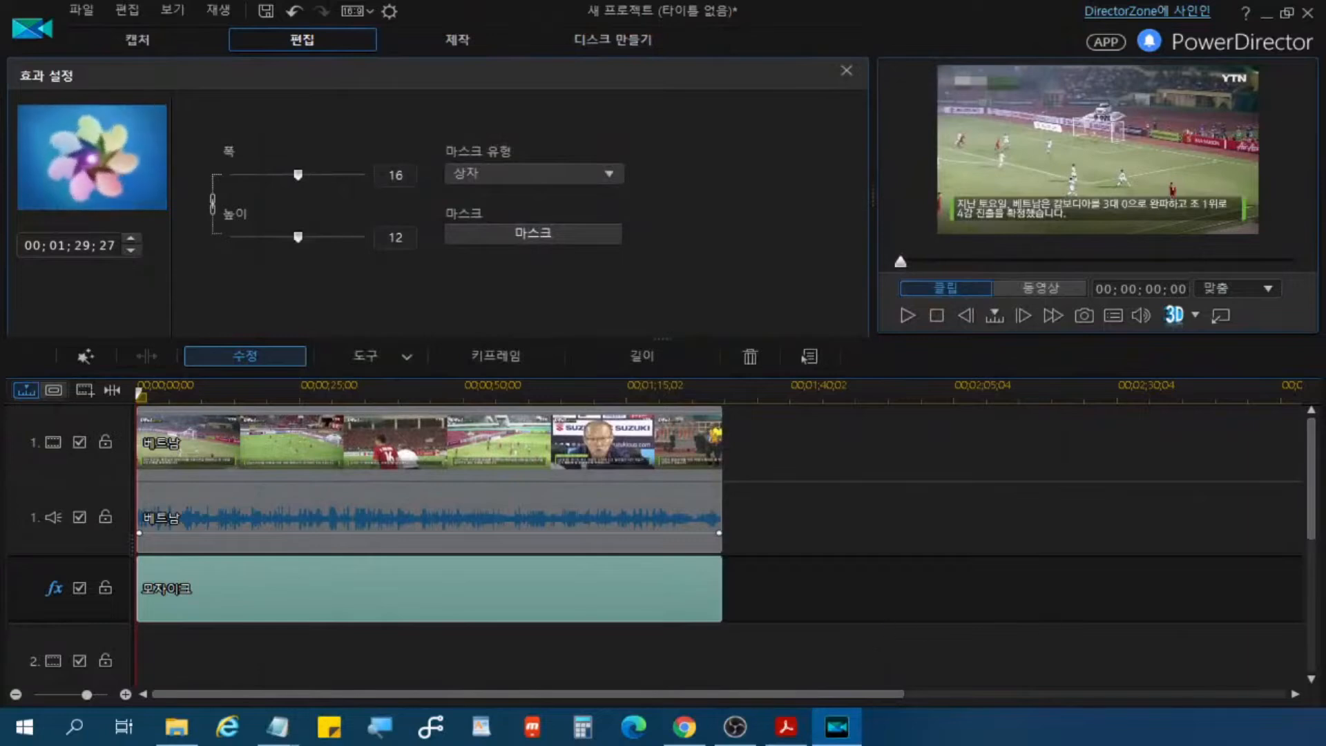
Step: Undock the video preview into a separate window
key("alt+Tab")
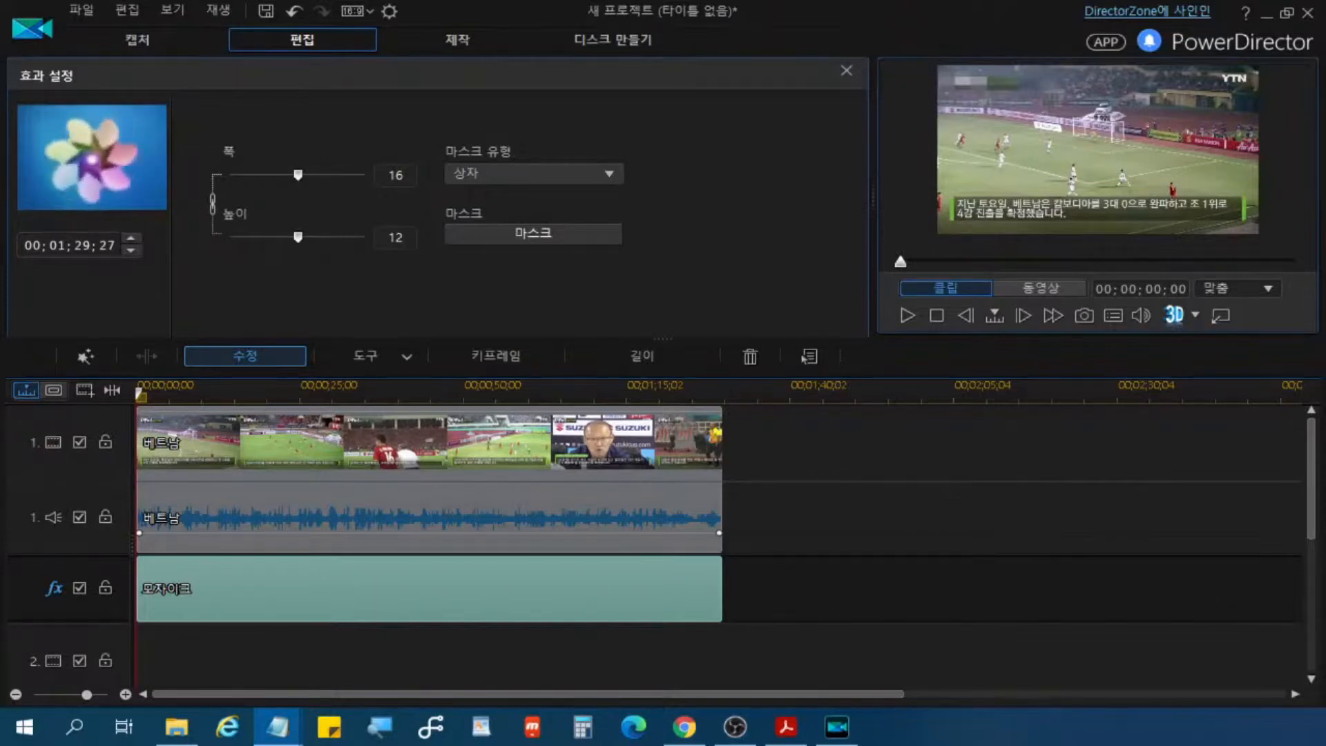
left_click(965, 121)
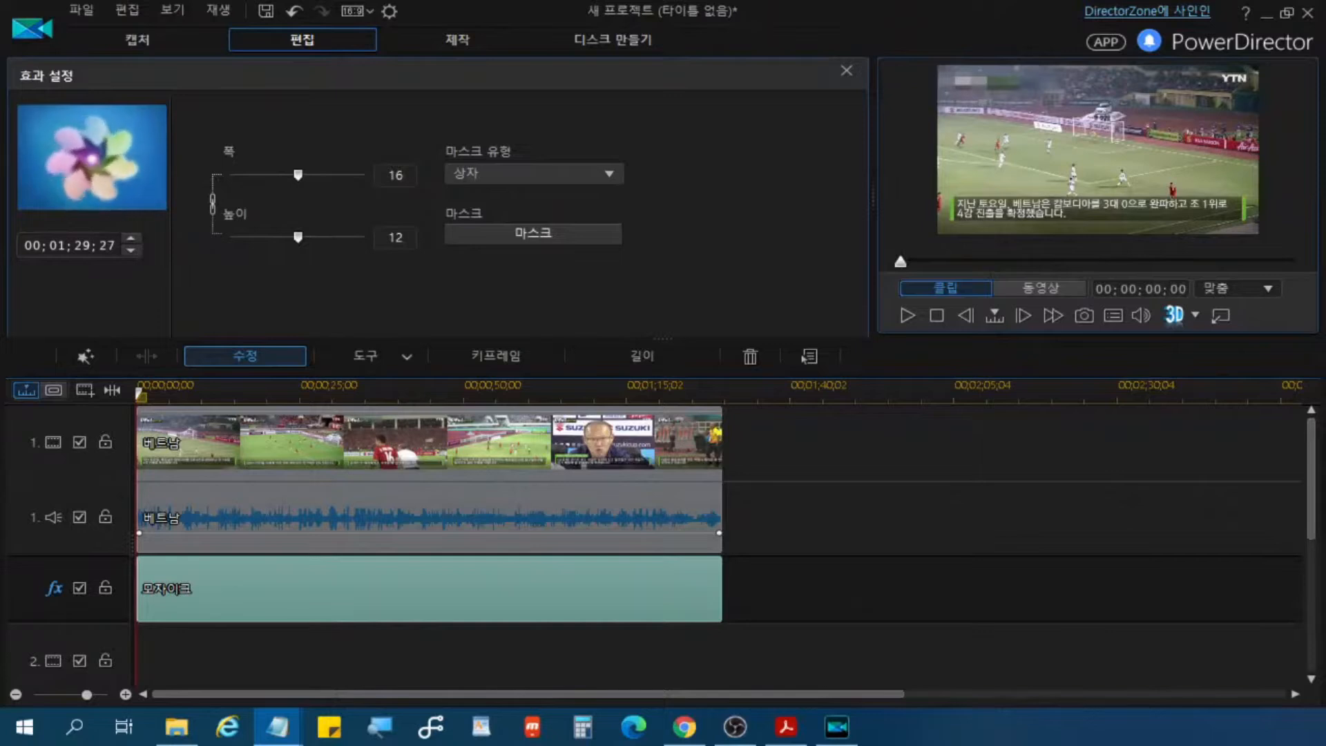
left_click(1220, 319)
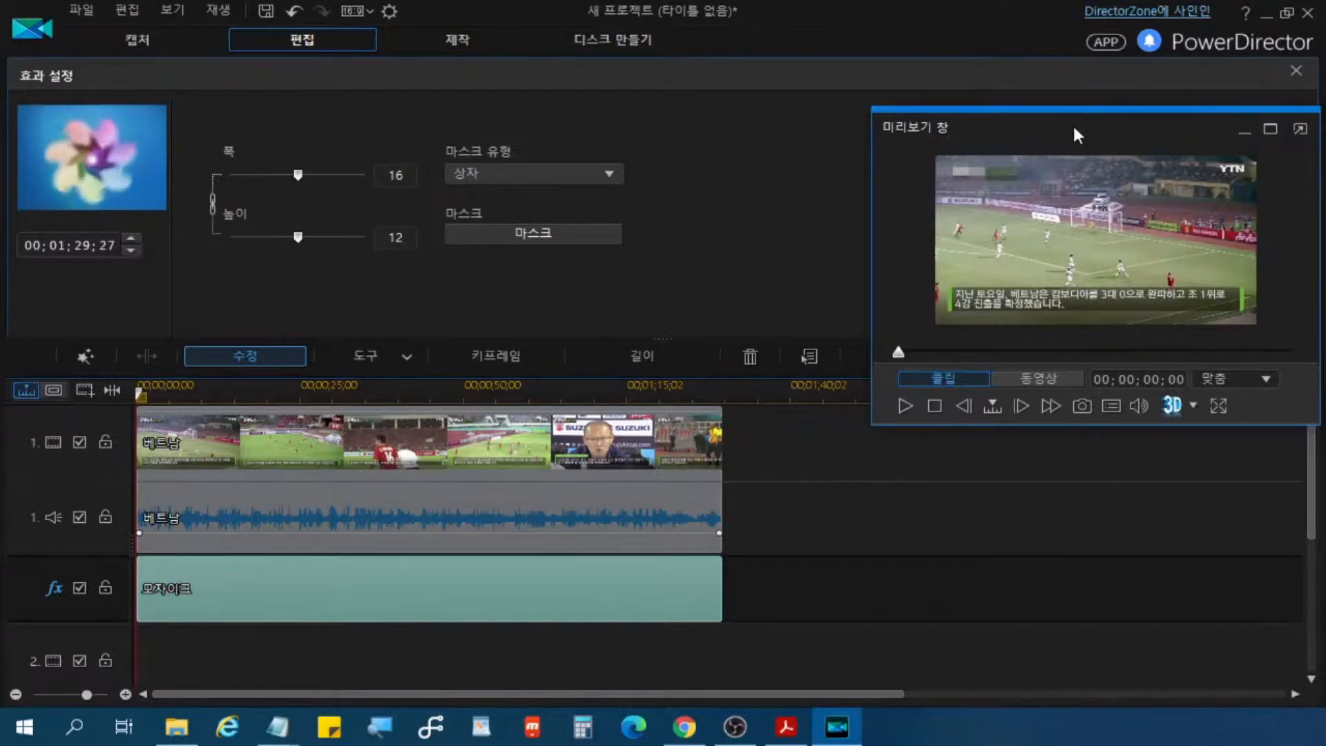
Step: Reposition the floating preview window beside the mosaic effect settings, clear of the timeline clips
key("ctrl")
key("ctrl")
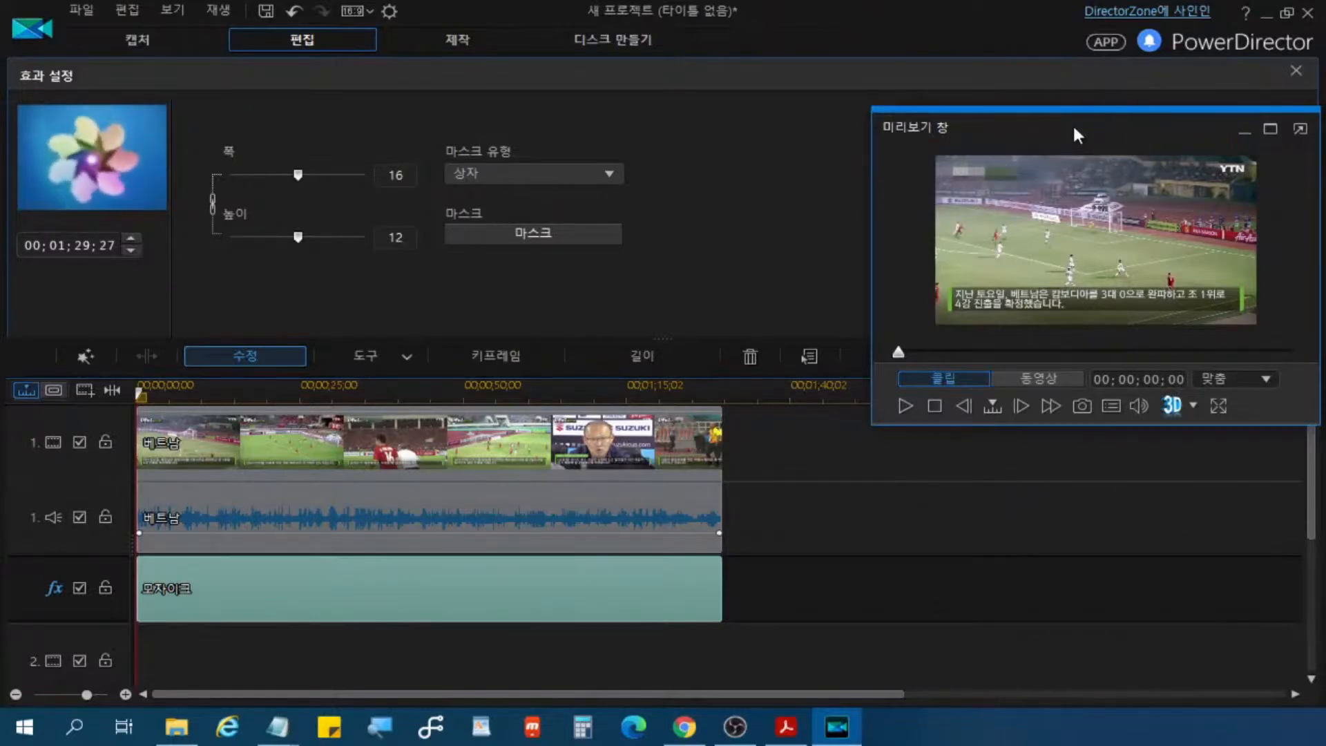
left_click_drag(1072, 123, 973, 409)
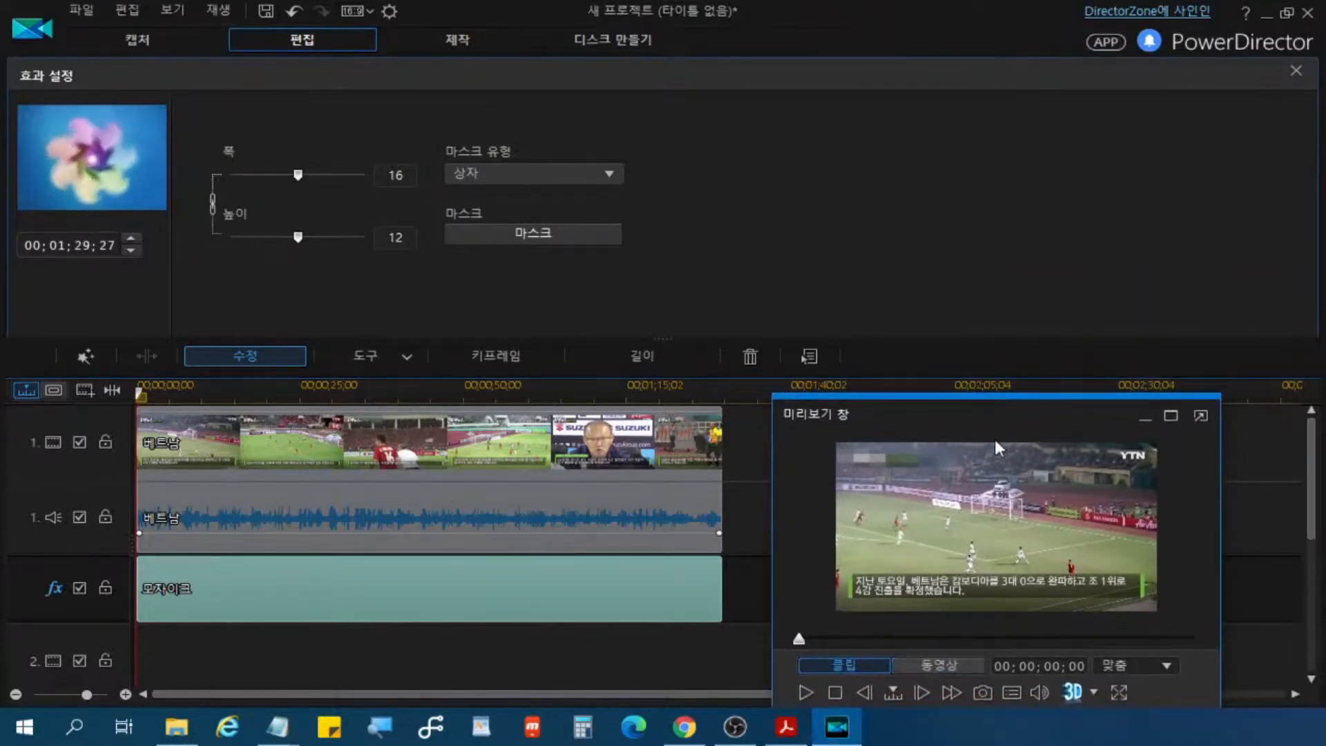
left_click_drag(1021, 415, 987, 116)
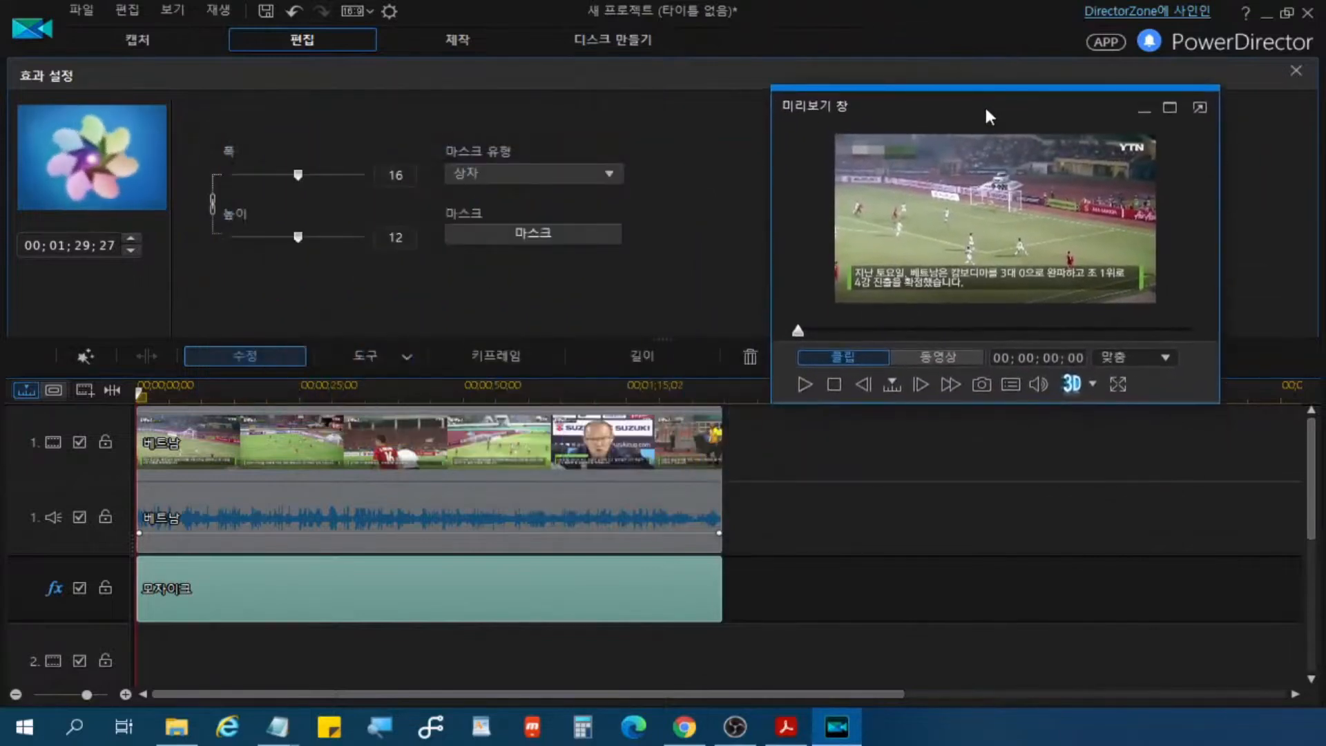
left_click(939, 111)
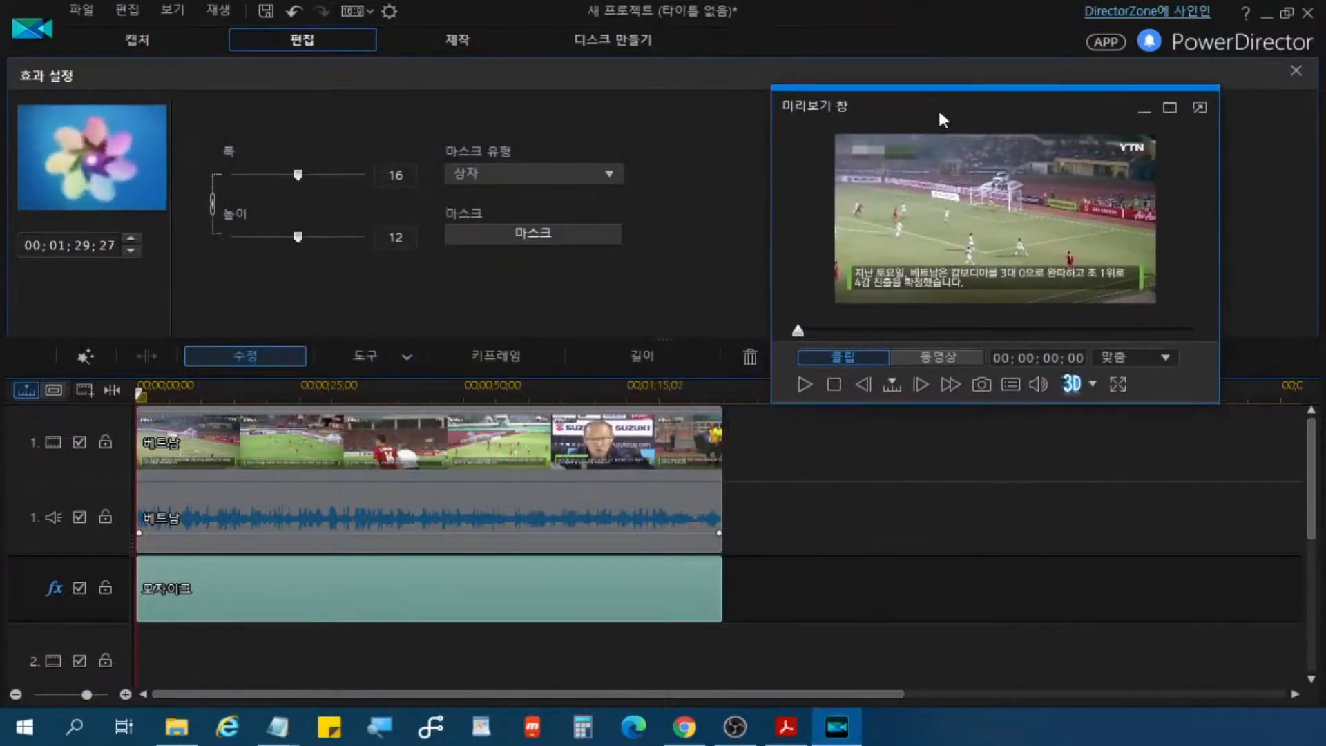
Step: Play the video in full screen to check the mosaic over the 자막뉴스 SPORTS logo, stop playback and exit full screen
left_click(1117, 385)
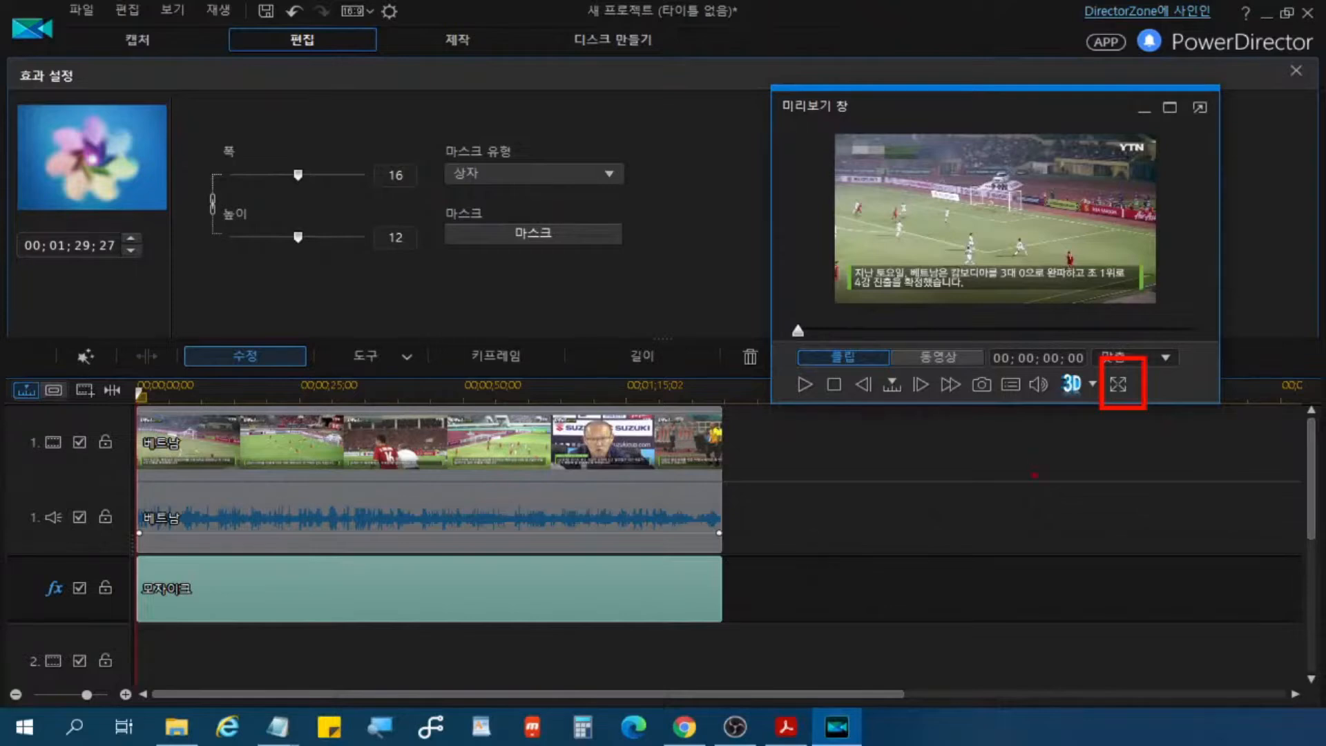
key("Escape")
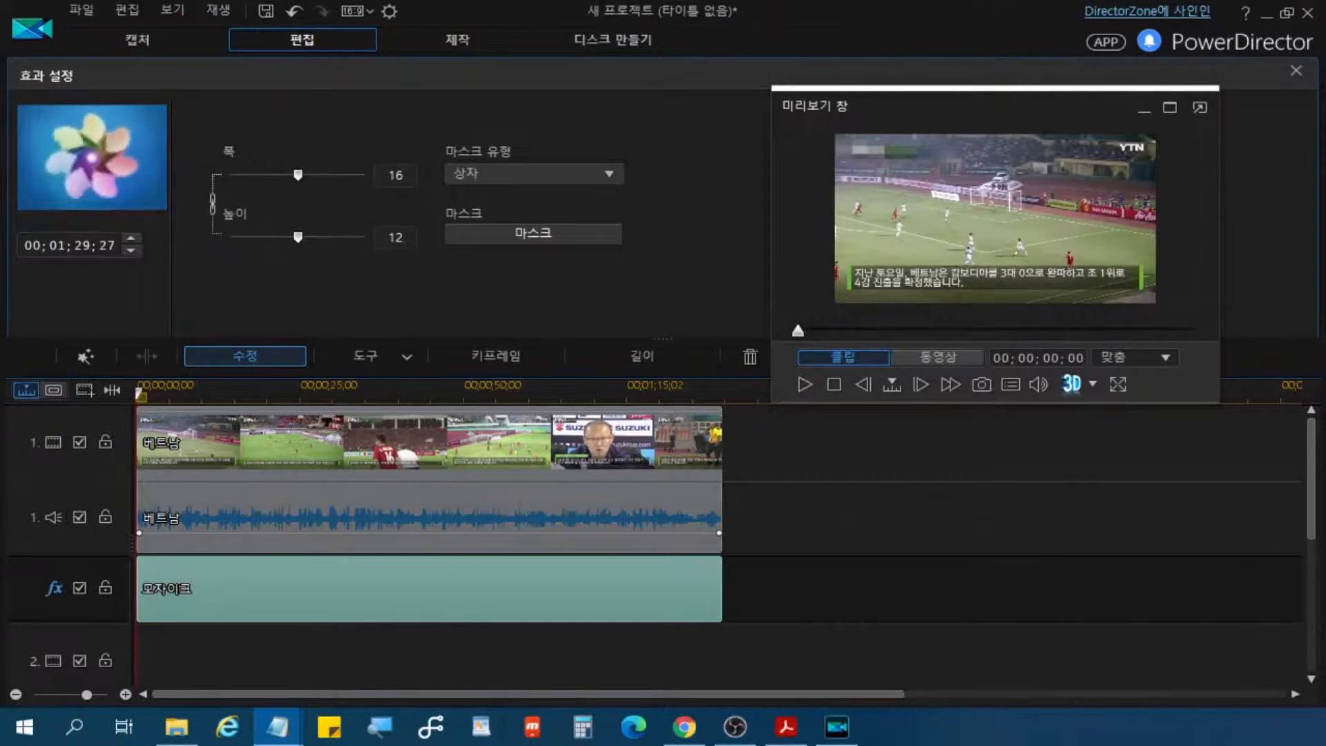
left_click(1117, 385)
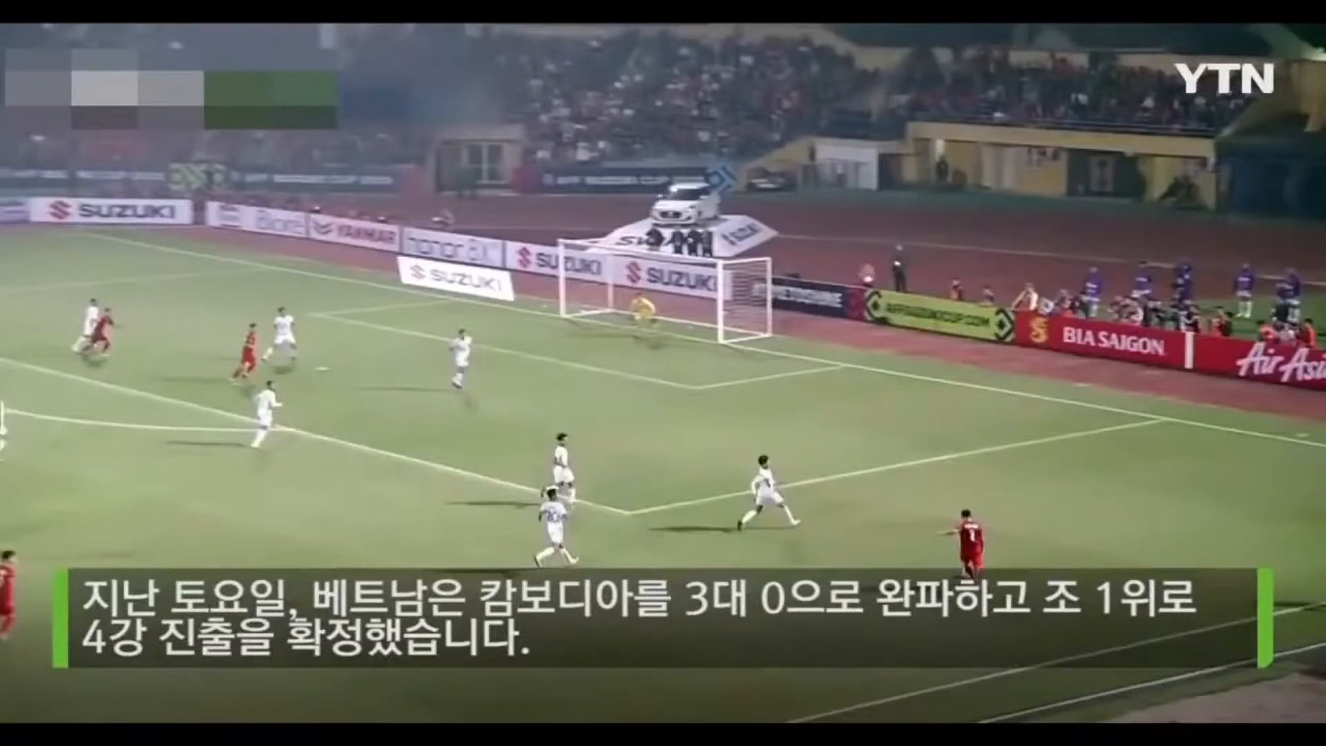
mouse_move(405, 334)
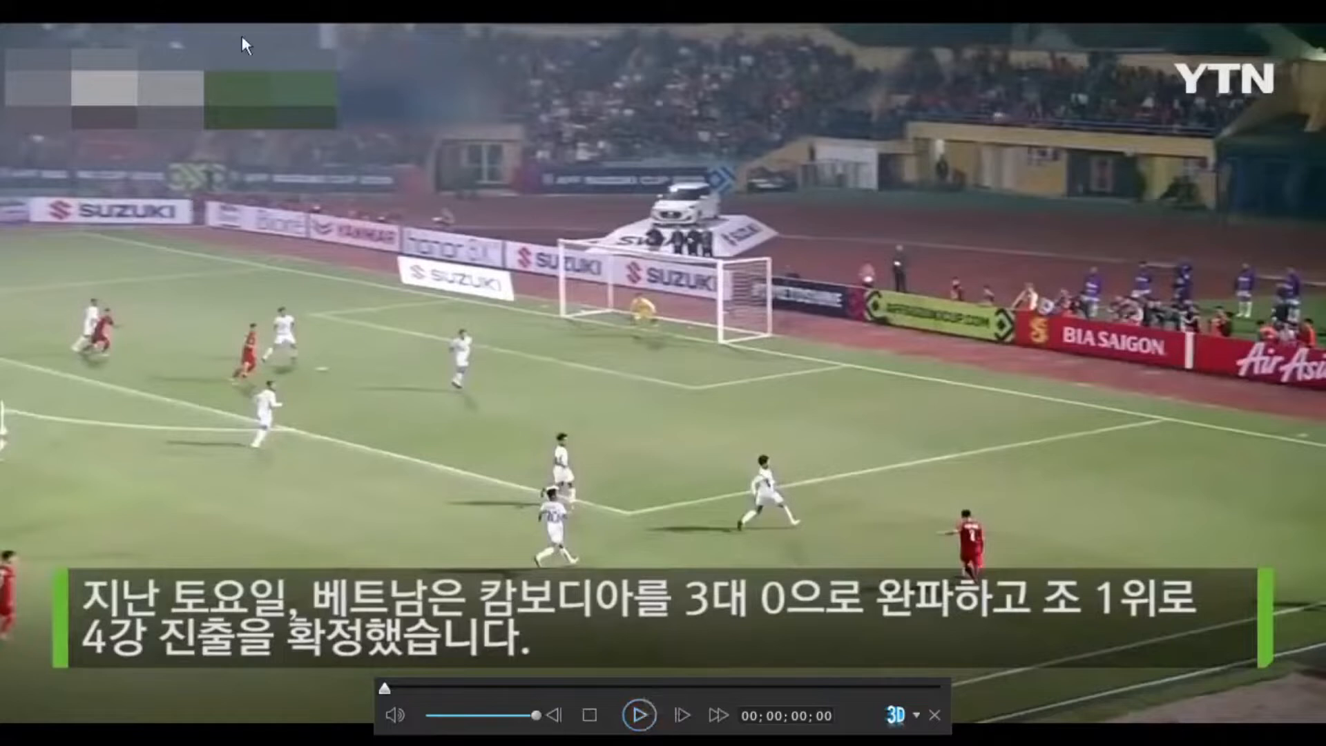
left_click_drag(15, 36, 405, 143)
left_click(641, 705)
left_click(639, 717)
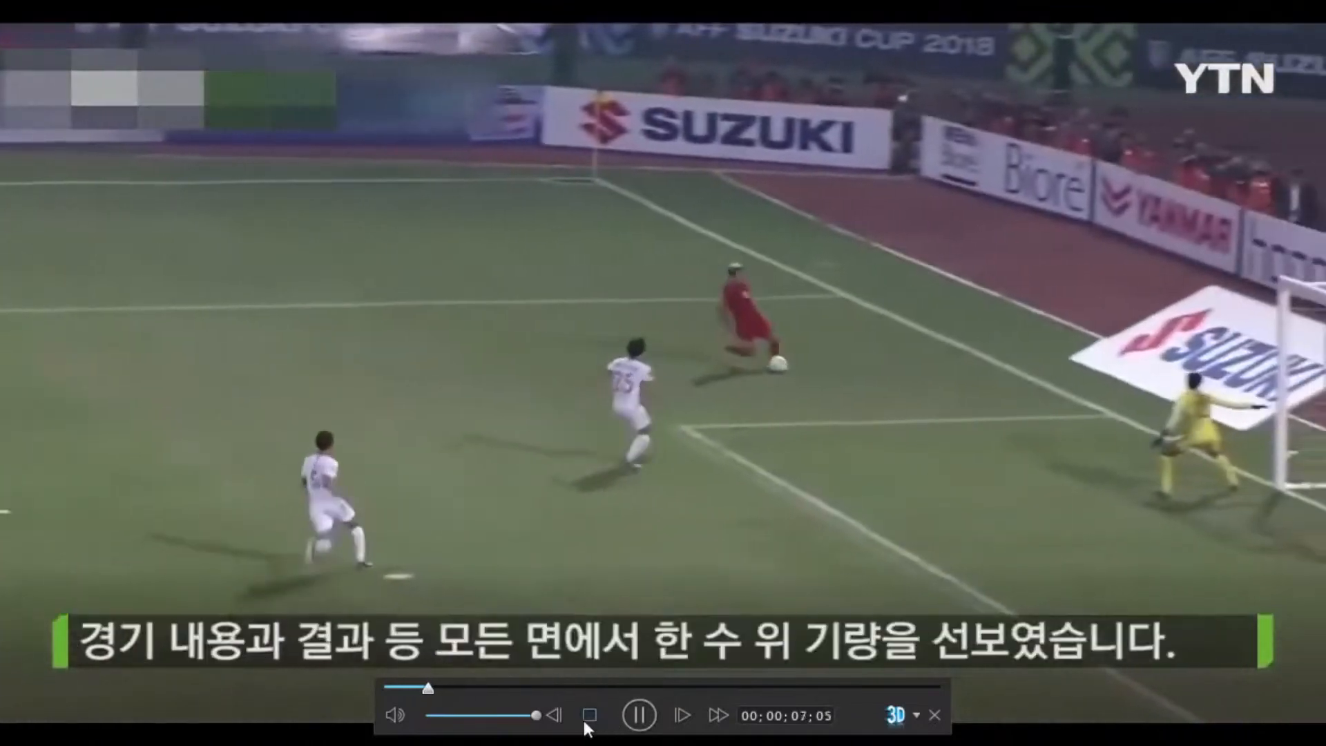
left_click(584, 716)
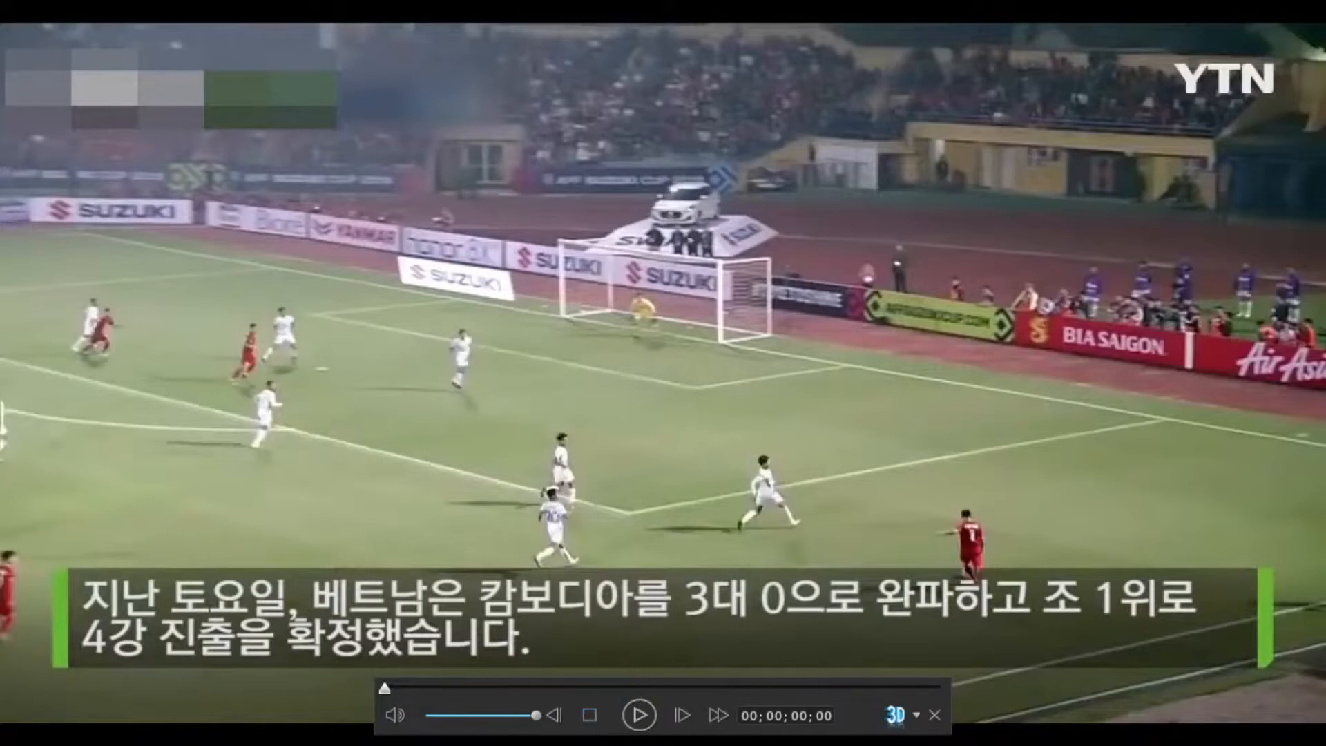
left_click(933, 715)
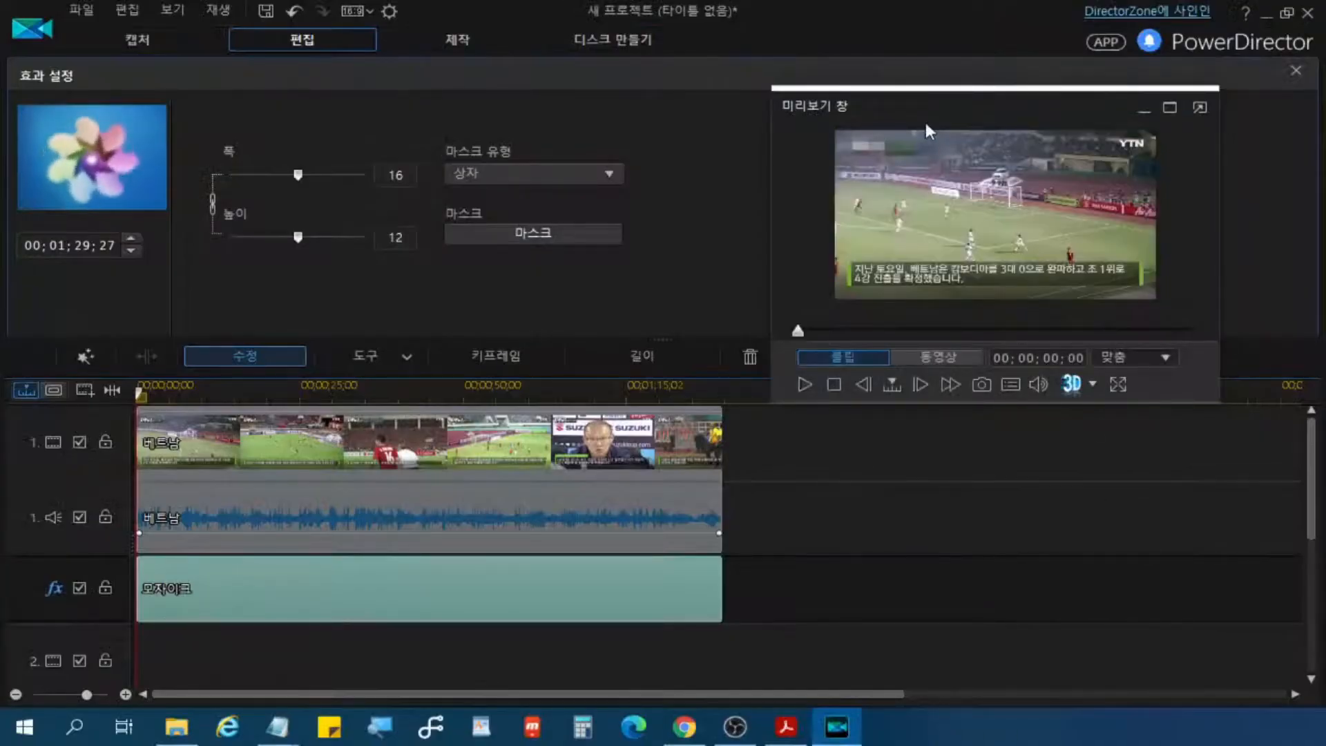
Step: Dock the floating preview window back into the main workspace
left_click(895, 150)
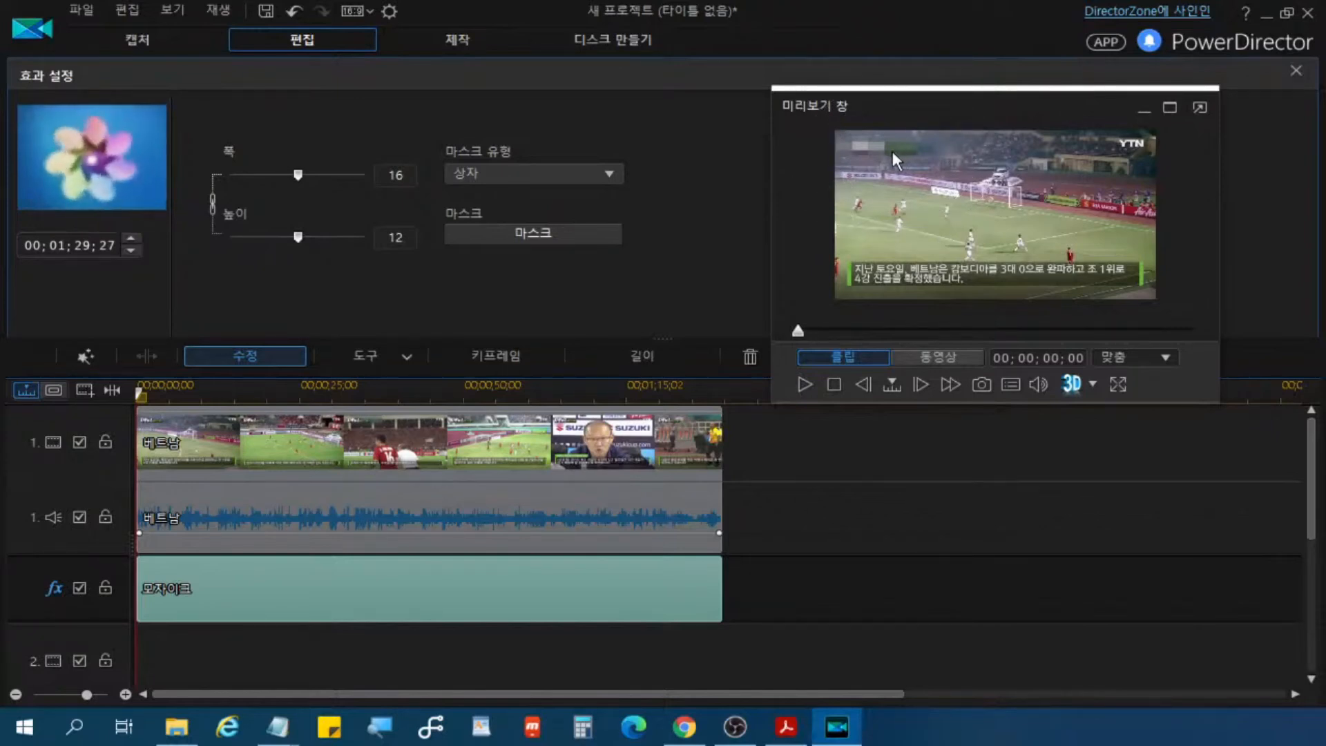
left_click(1117, 378)
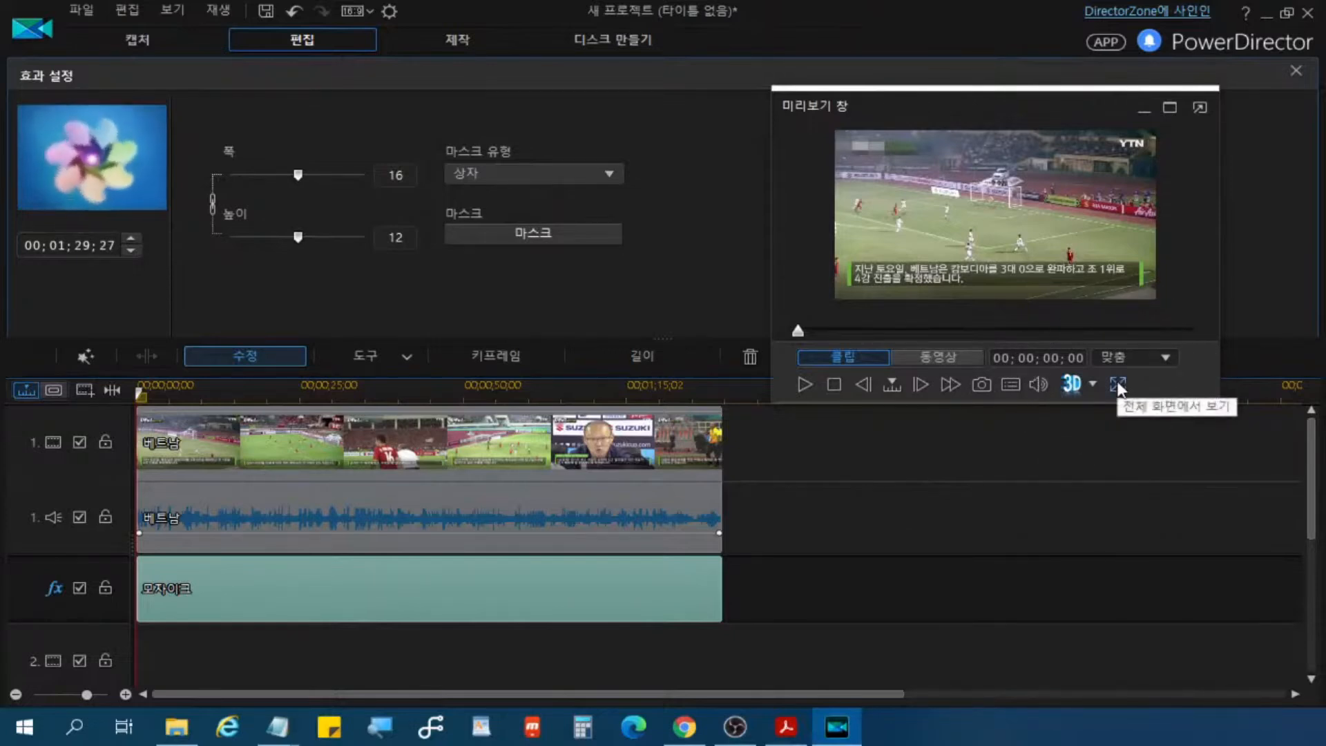
left_click(1201, 109)
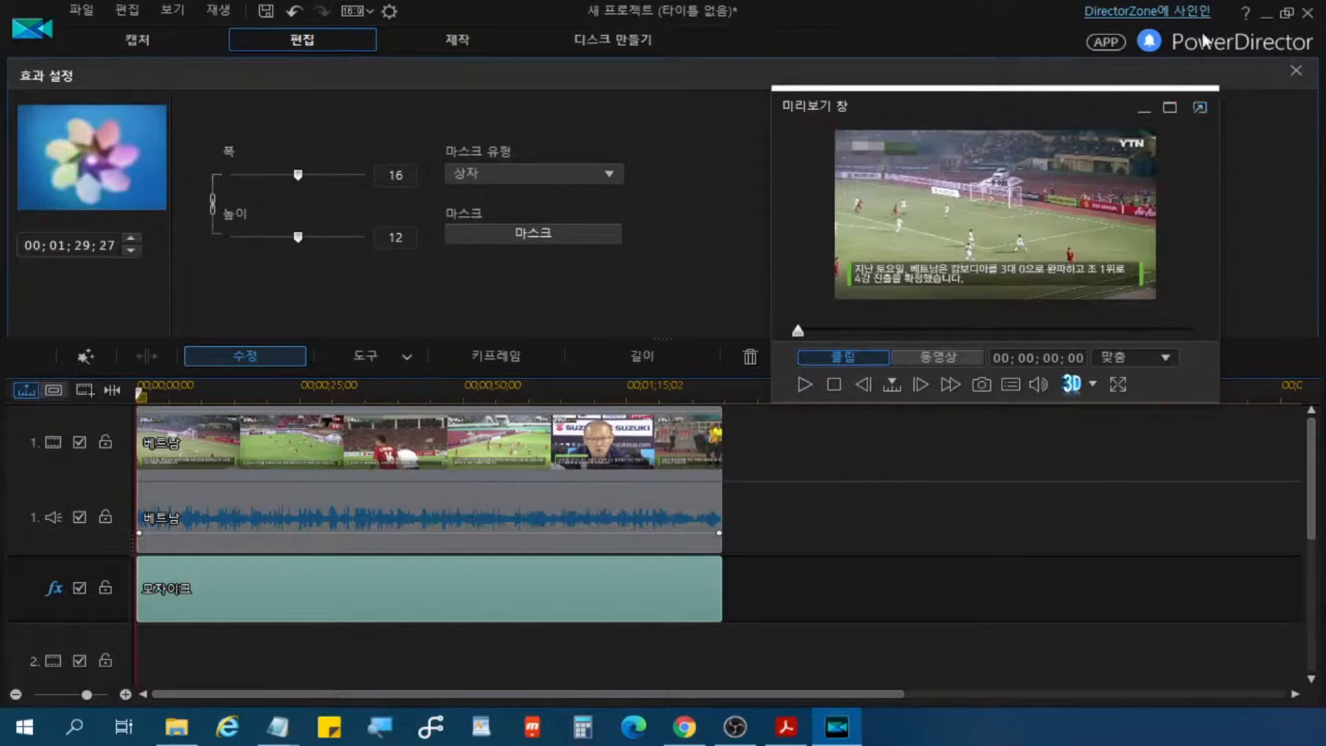
left_click(277, 727)
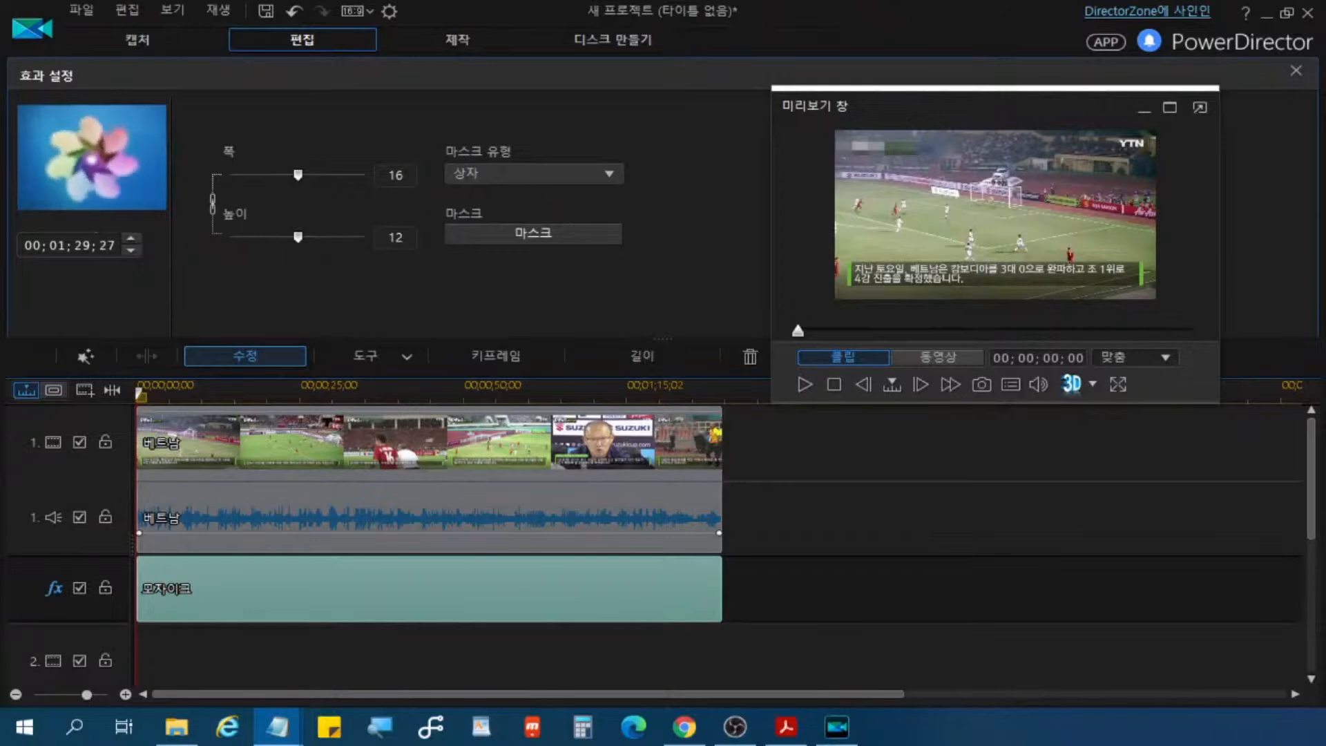
left_click(1200, 107)
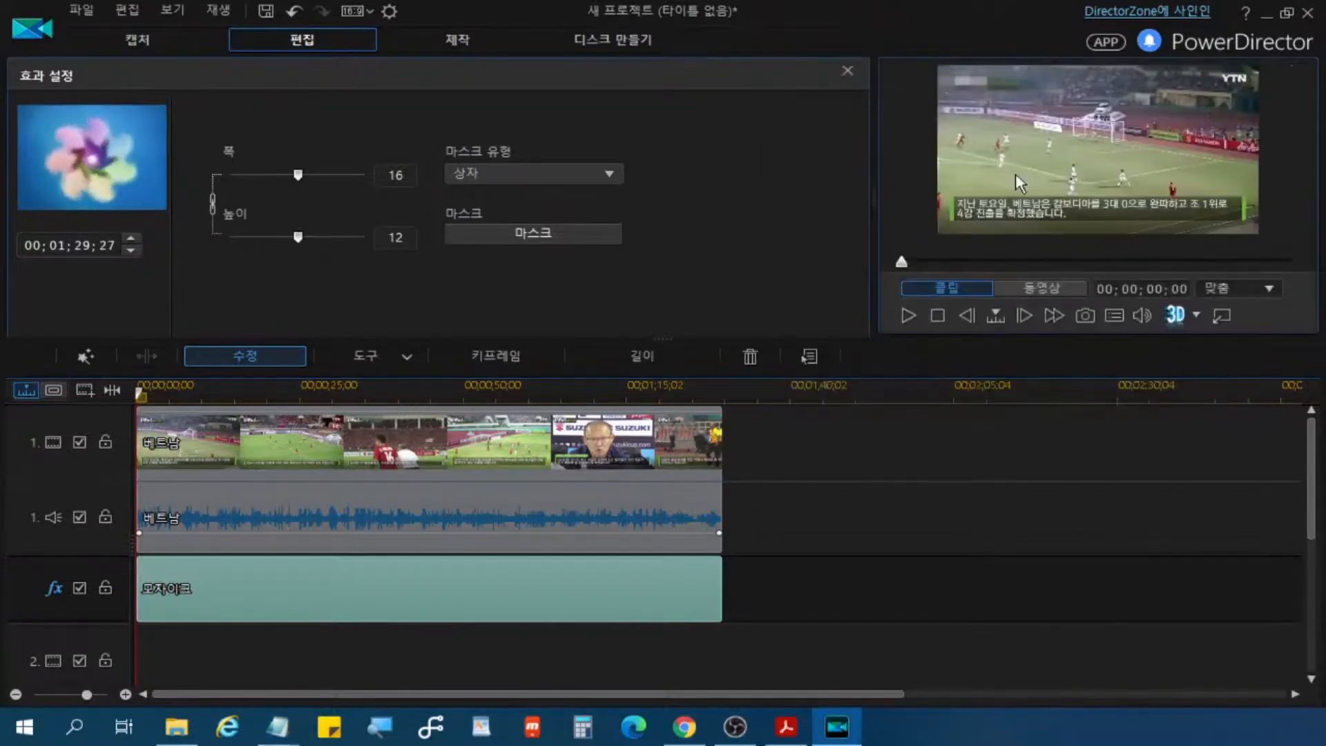
Step: Enlarge the docked preview area in both width and height
left_click_drag(874, 200, 767, 226)
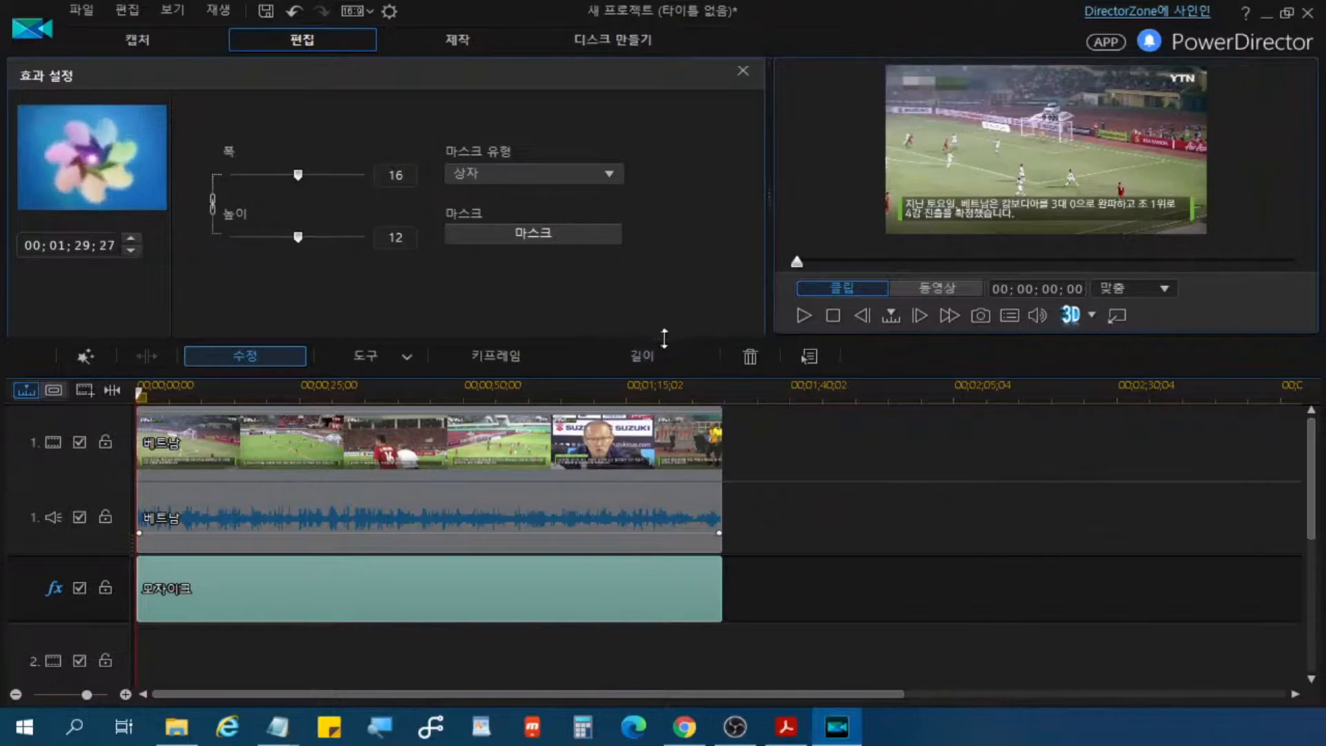
left_click_drag(663, 337, 665, 372)
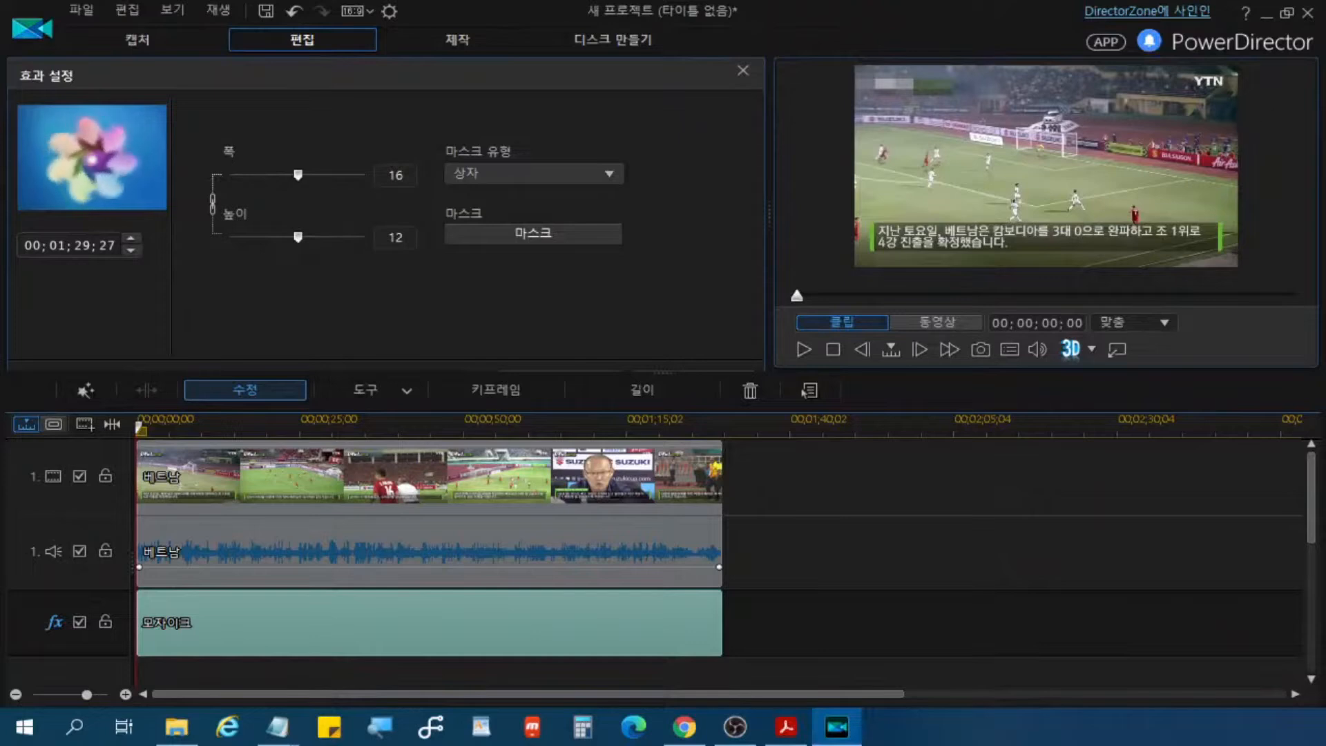
key("alt+Tab")
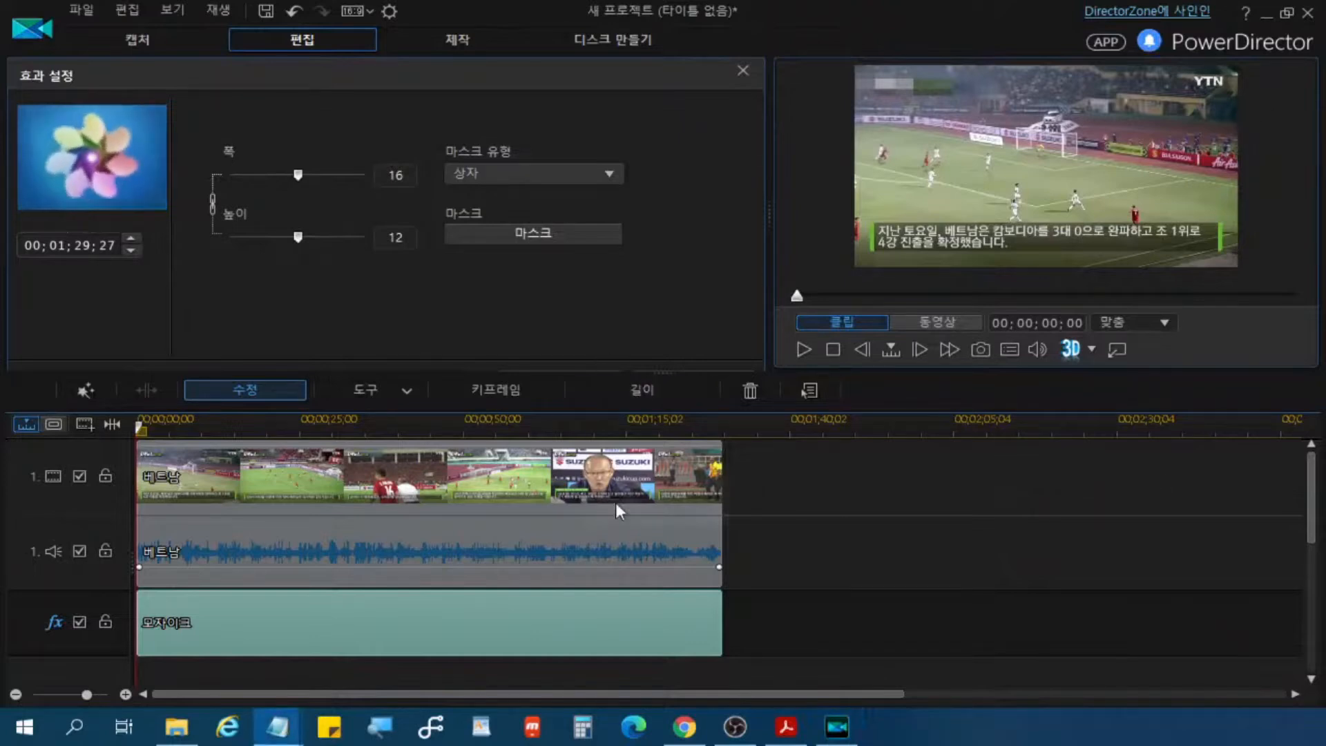
Step: Close the mosaic effect settings and show the media library
left_click(310, 623)
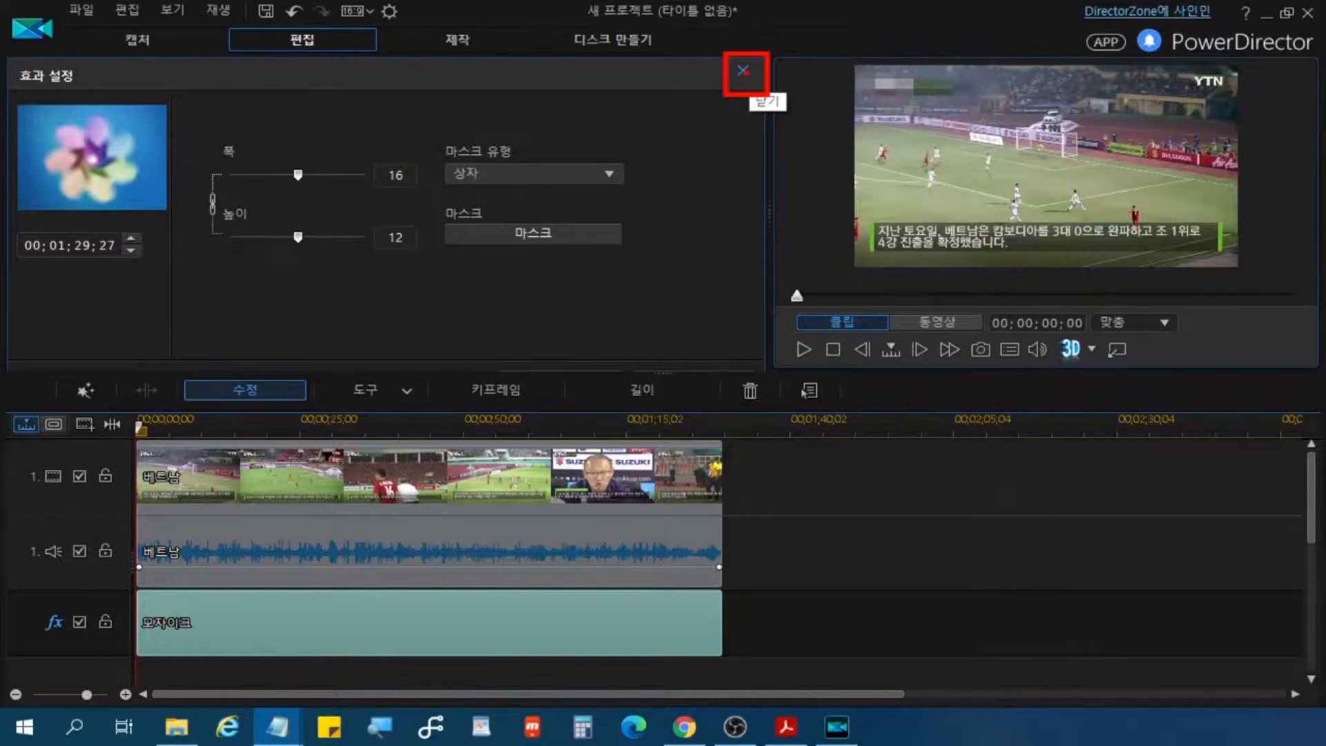
left_click(744, 70)
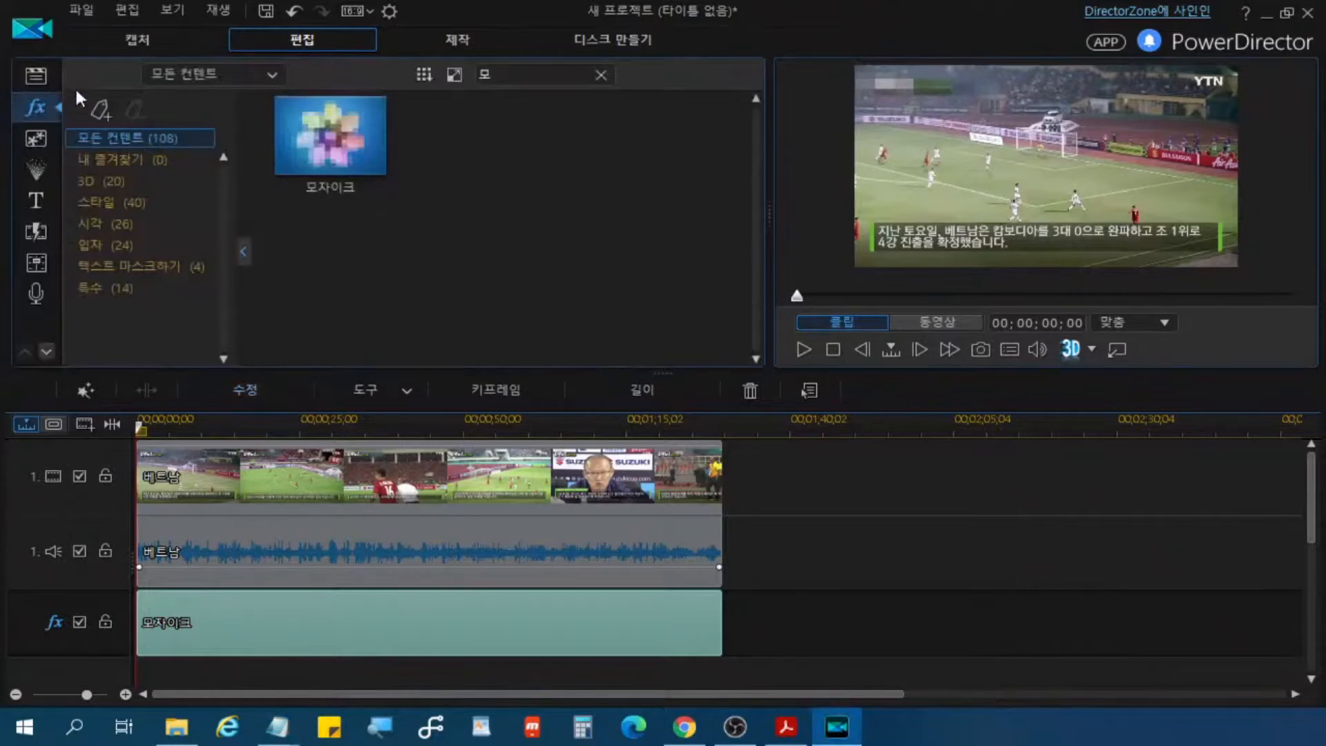
left_click(35, 74)
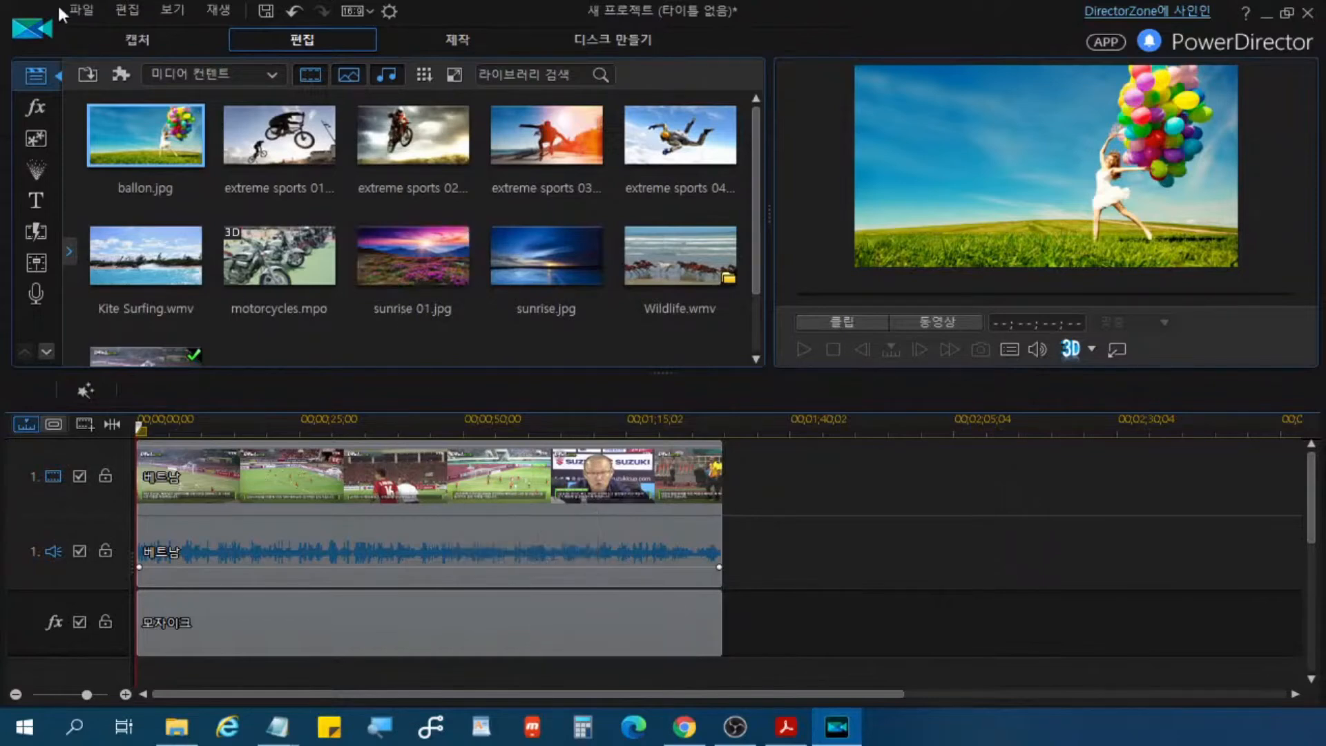
Step: Look over the project file commands and locate Wildlife.wmv and 베트남.mp4 in the media library
left_click(85, 11)
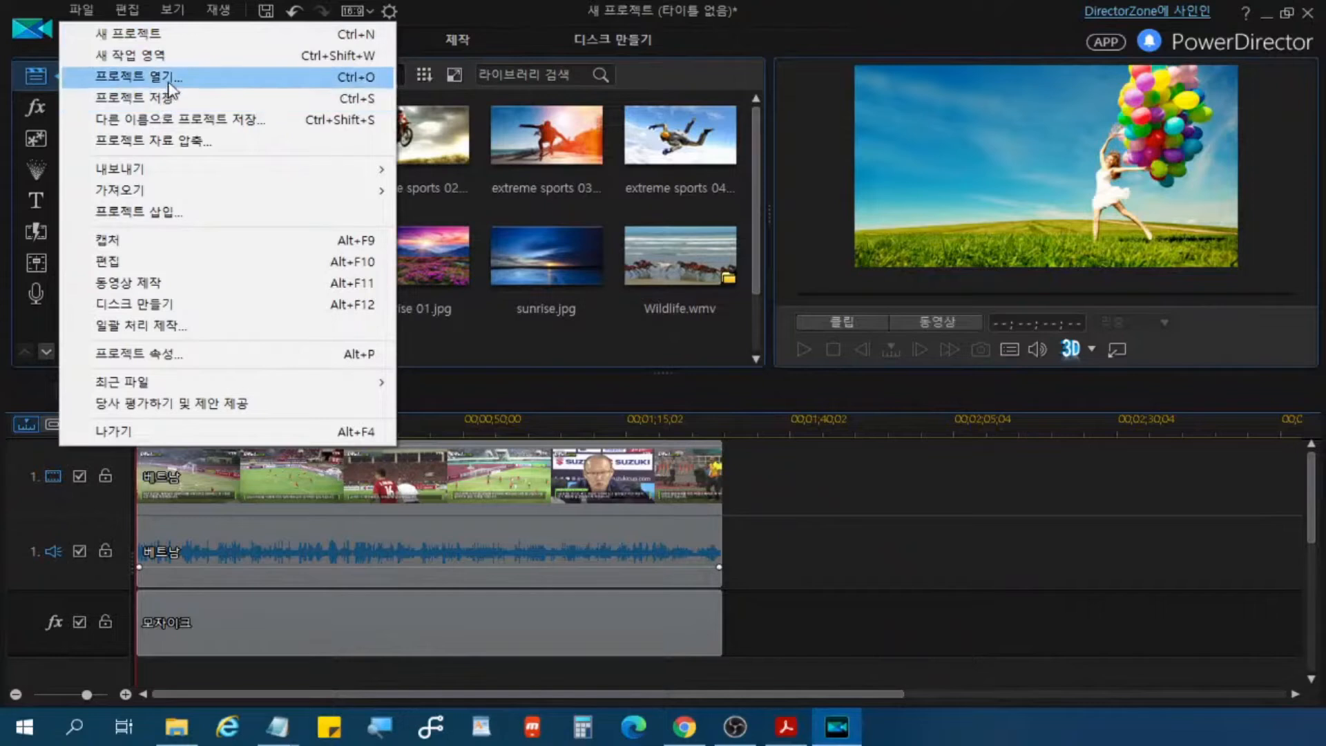
left_click(647, 11)
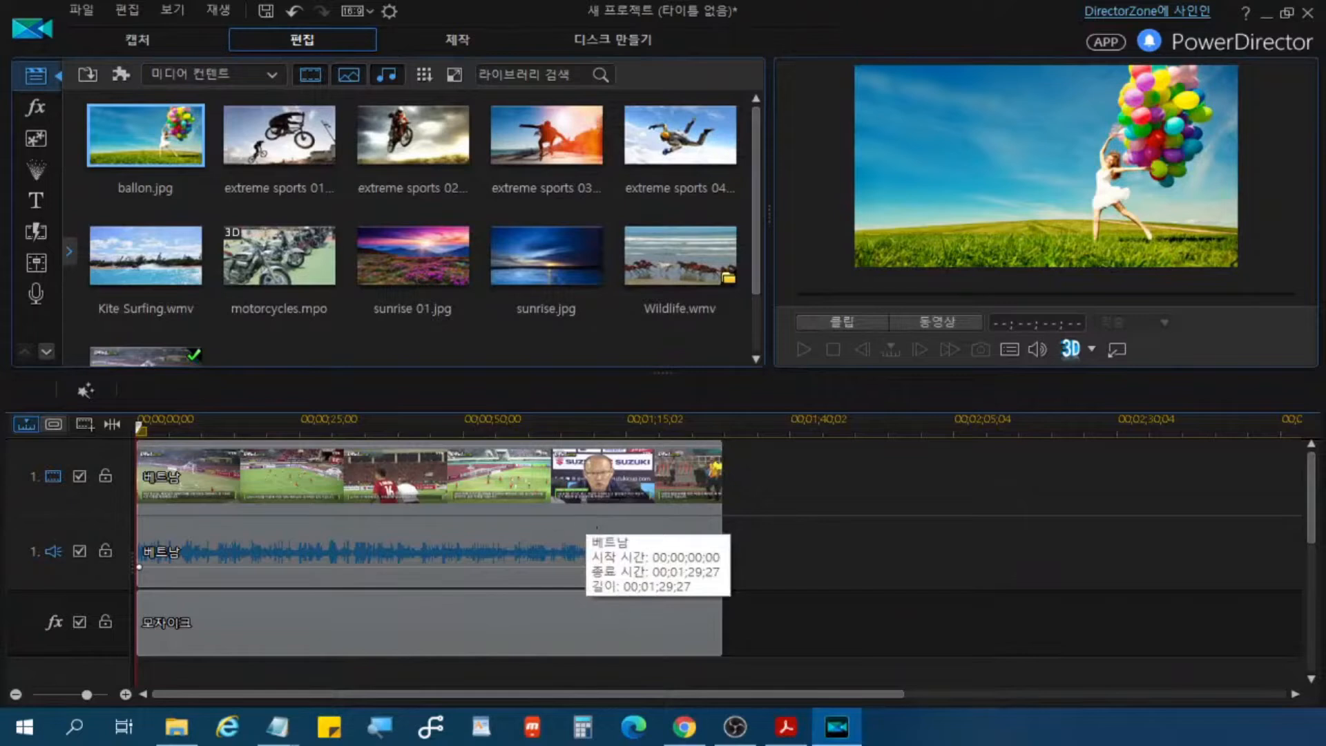
scroll(587, 247, "down", 1)
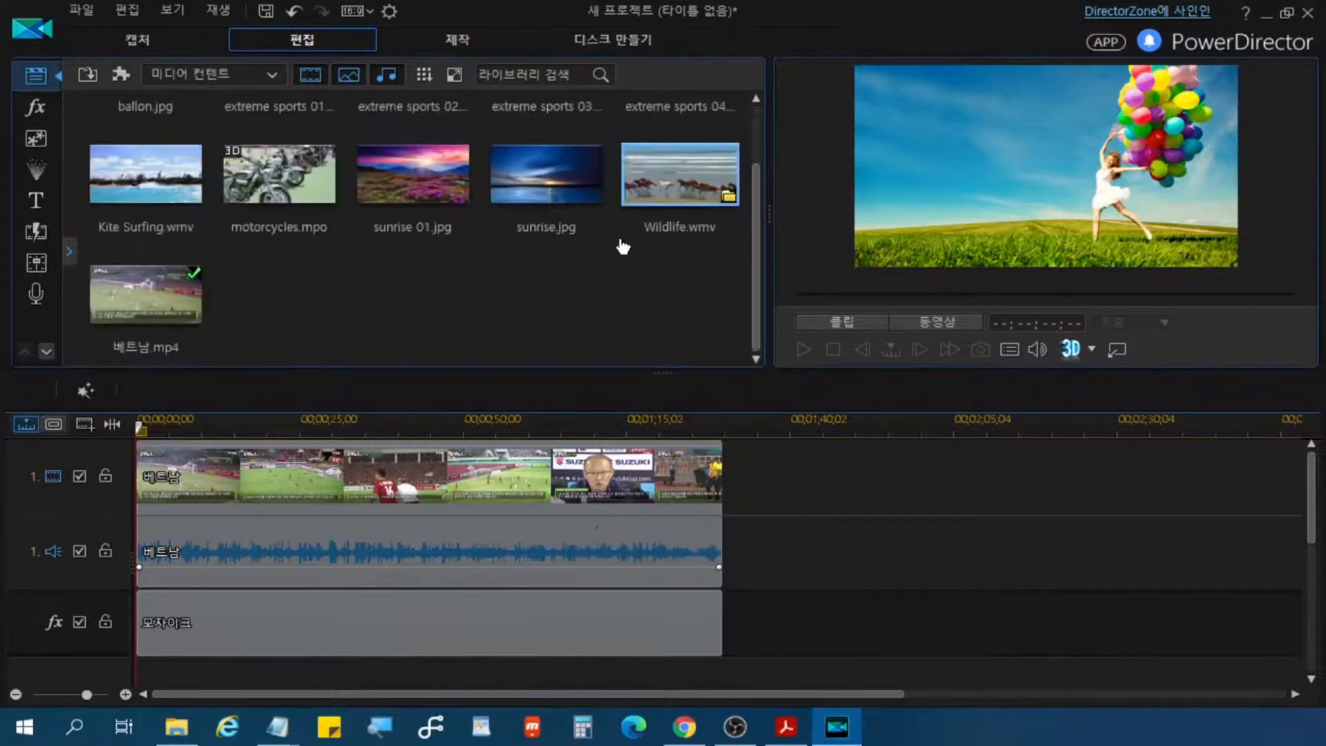
left_click_drag(615, 133, 753, 233)
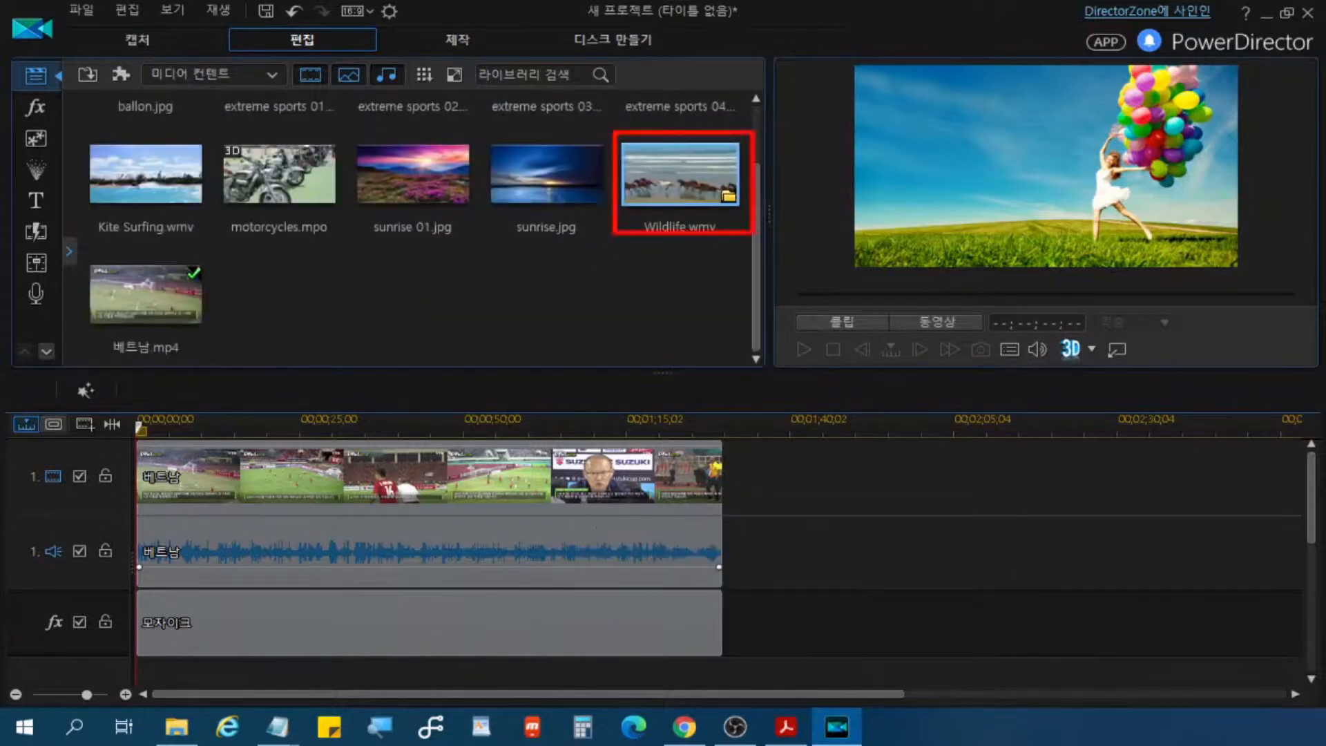
mouse_move(89, 263)
left_mouse_down()
mouse_move(153, 239)
mouse_move(220, 358)
left_mouse_up()
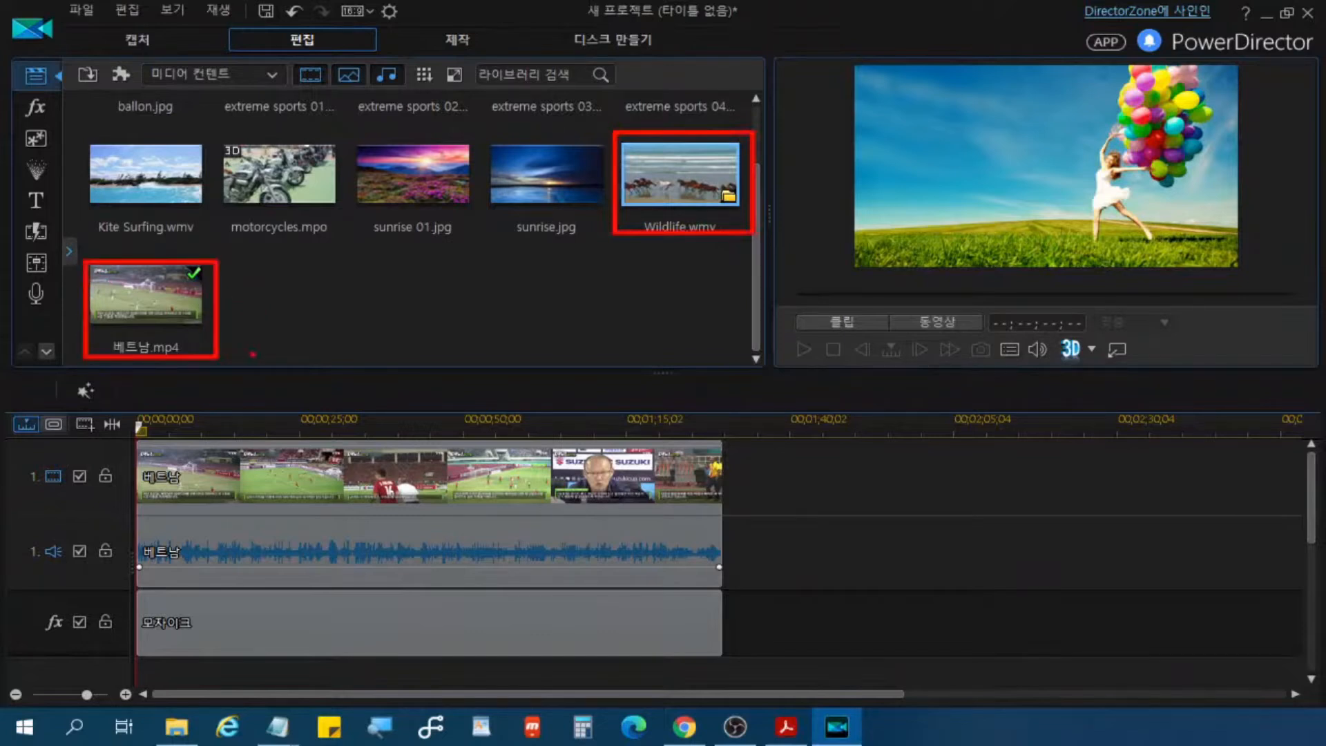
key("ctrl")
key("Escape")
left_click(380, 207)
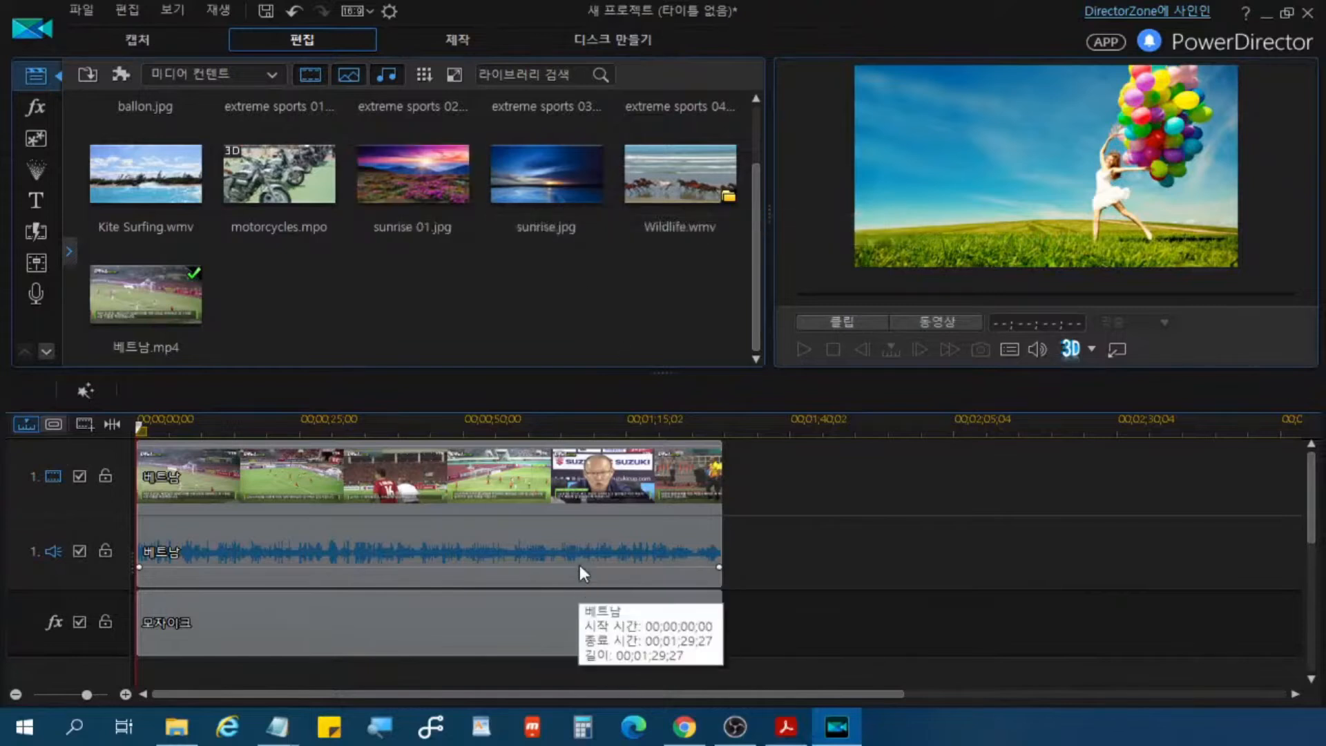
Step: Delete all video, audio and mosaic effect clips from the timeline and undo the deletion
left_click(574, 516)
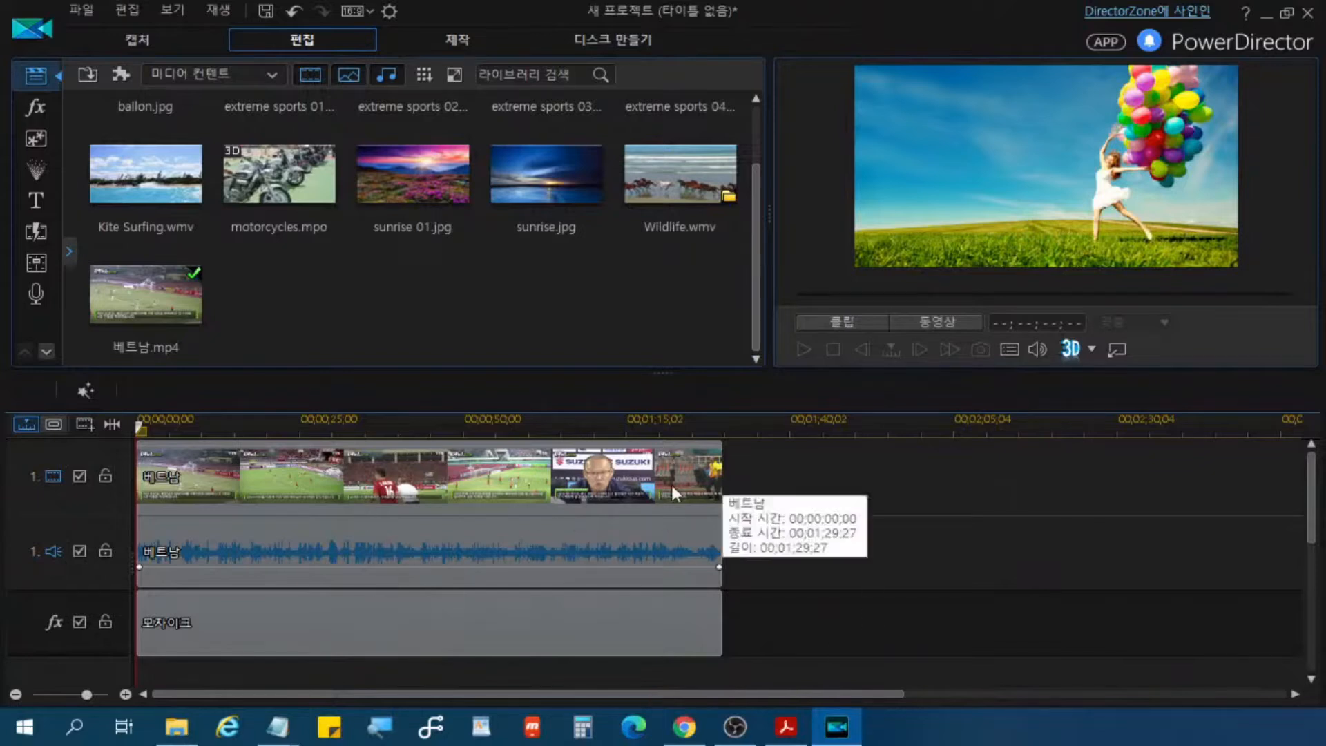
left_click(869, 474)
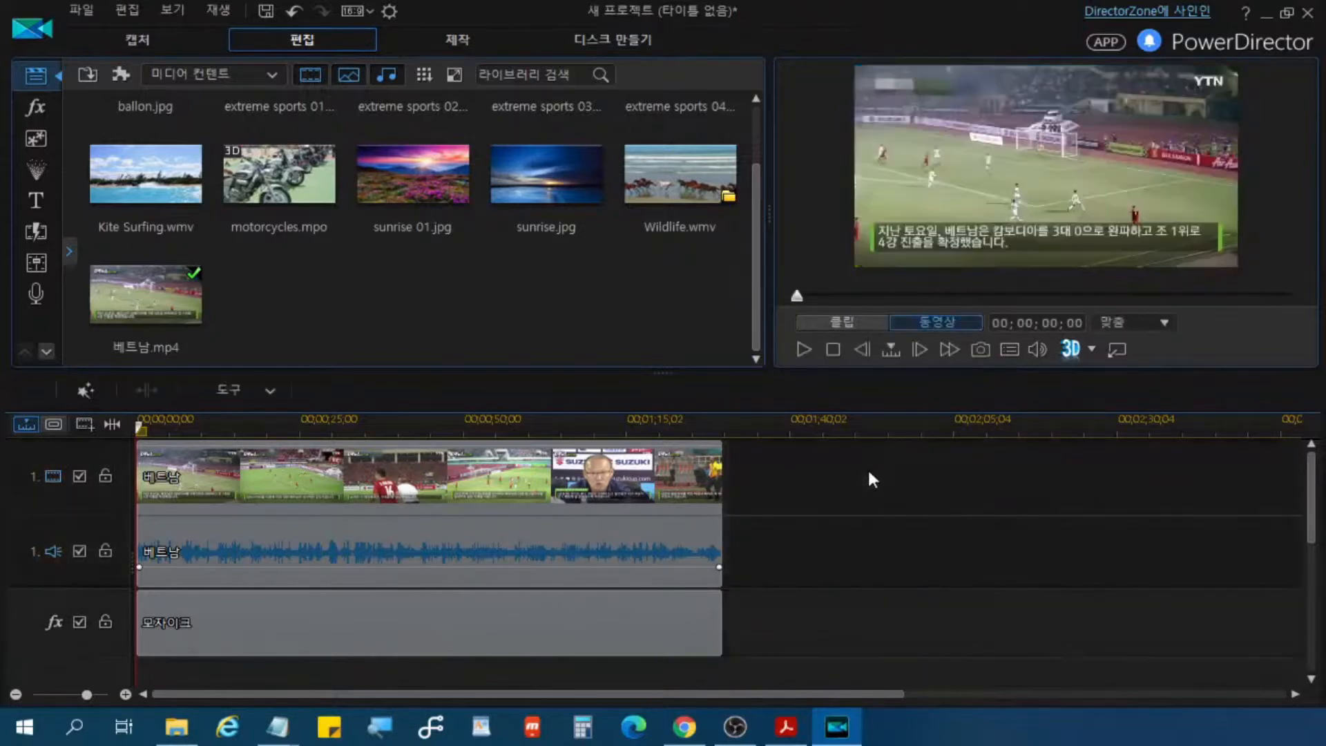
left_click(868, 482)
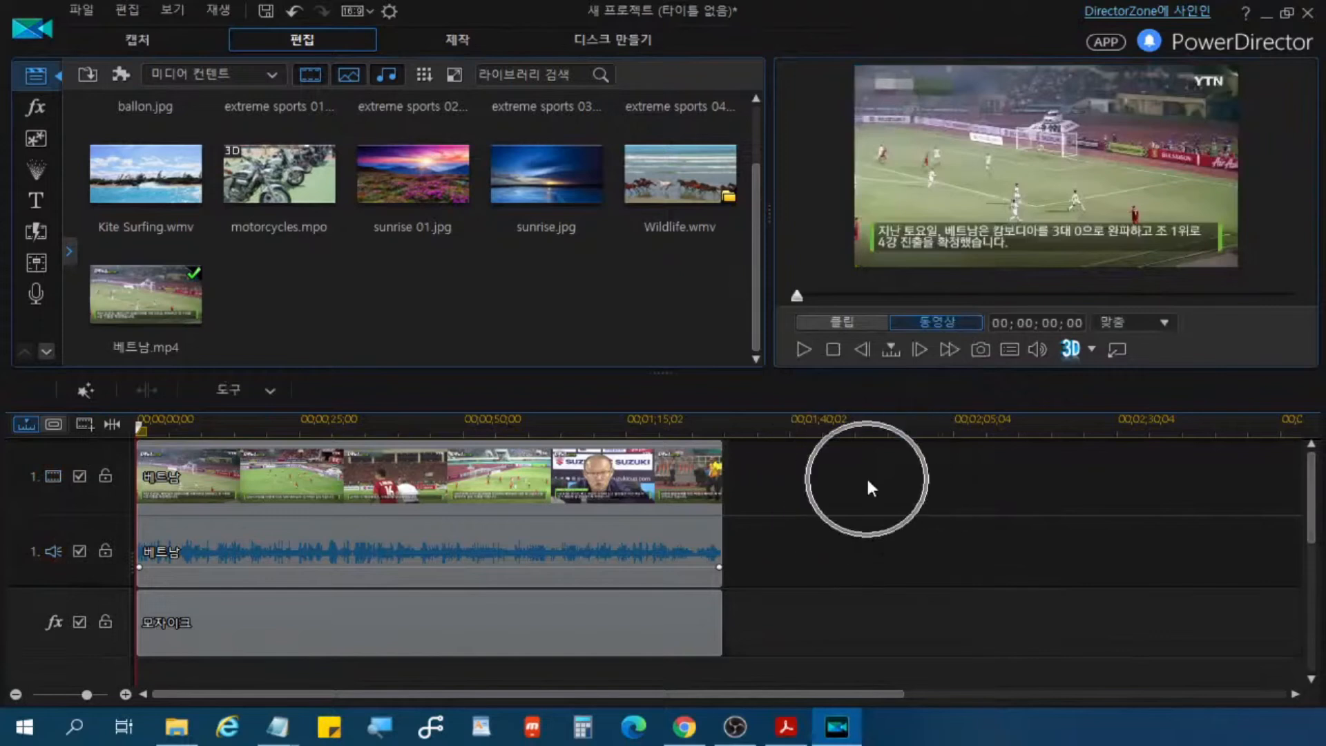
key("ctrl+a")
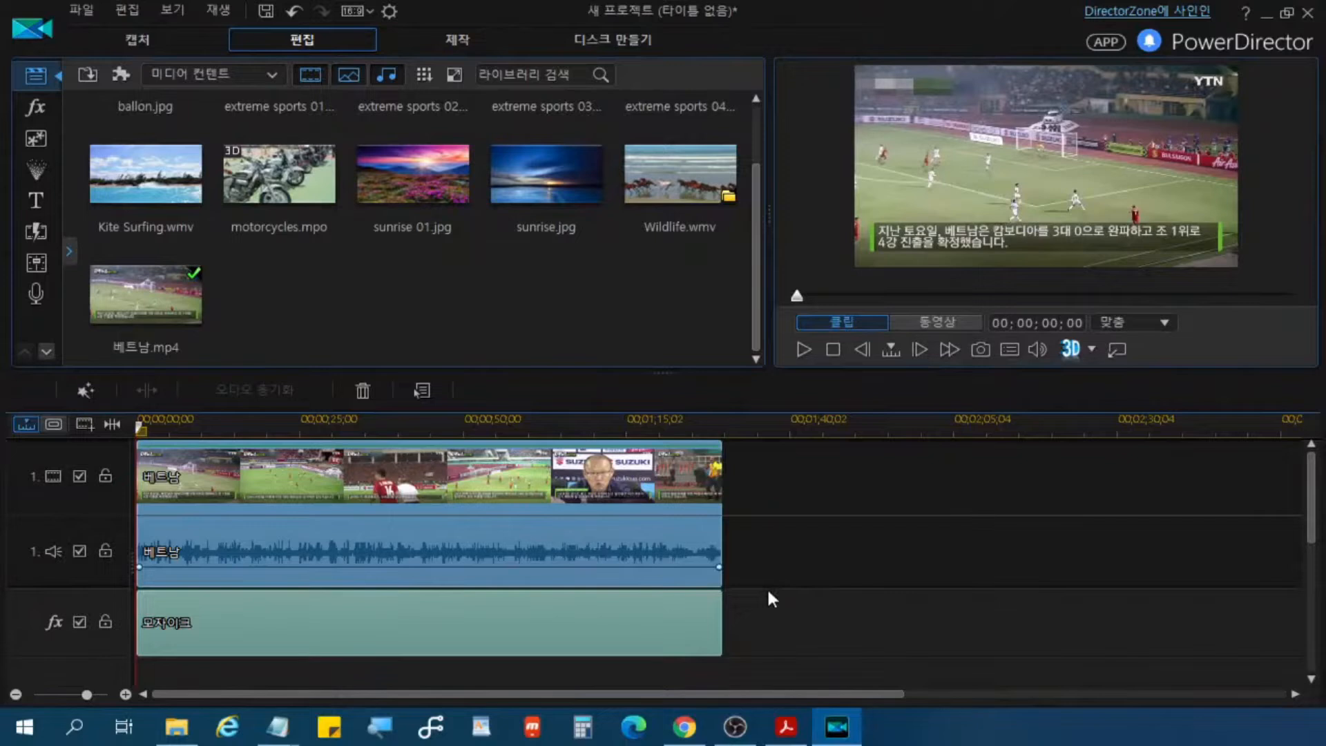
key("Delete")
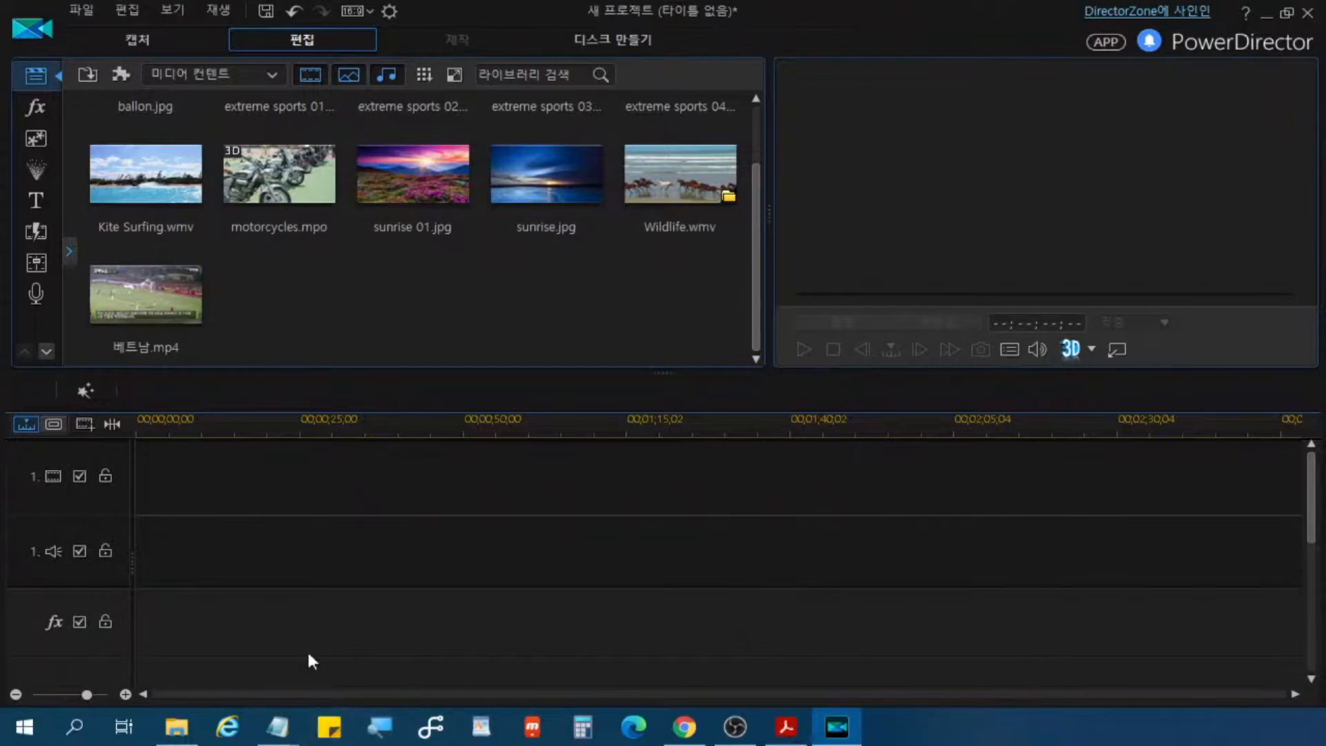
left_click(294, 12)
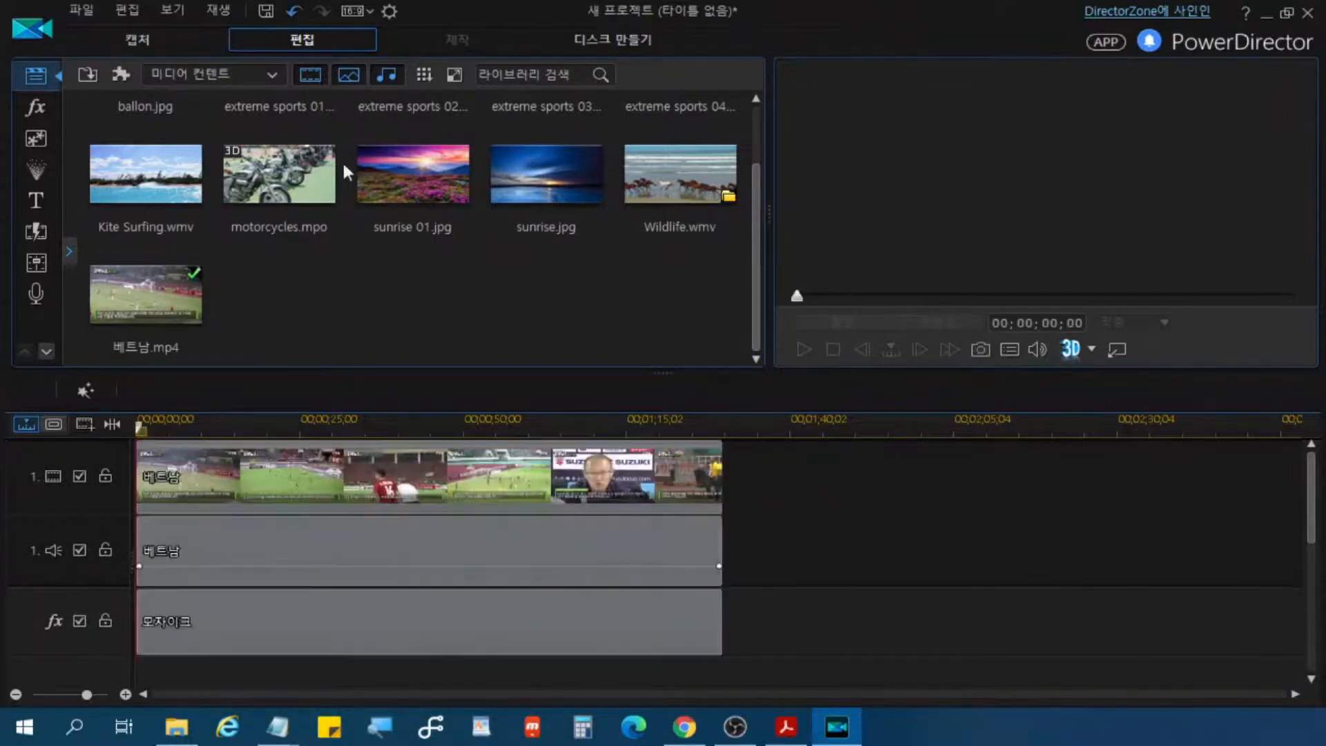
Step: Clear the 베트남 video and audio clips and the 모자이크 effect clip from the timeline
left_click_drag(761, 672, 596, 416)
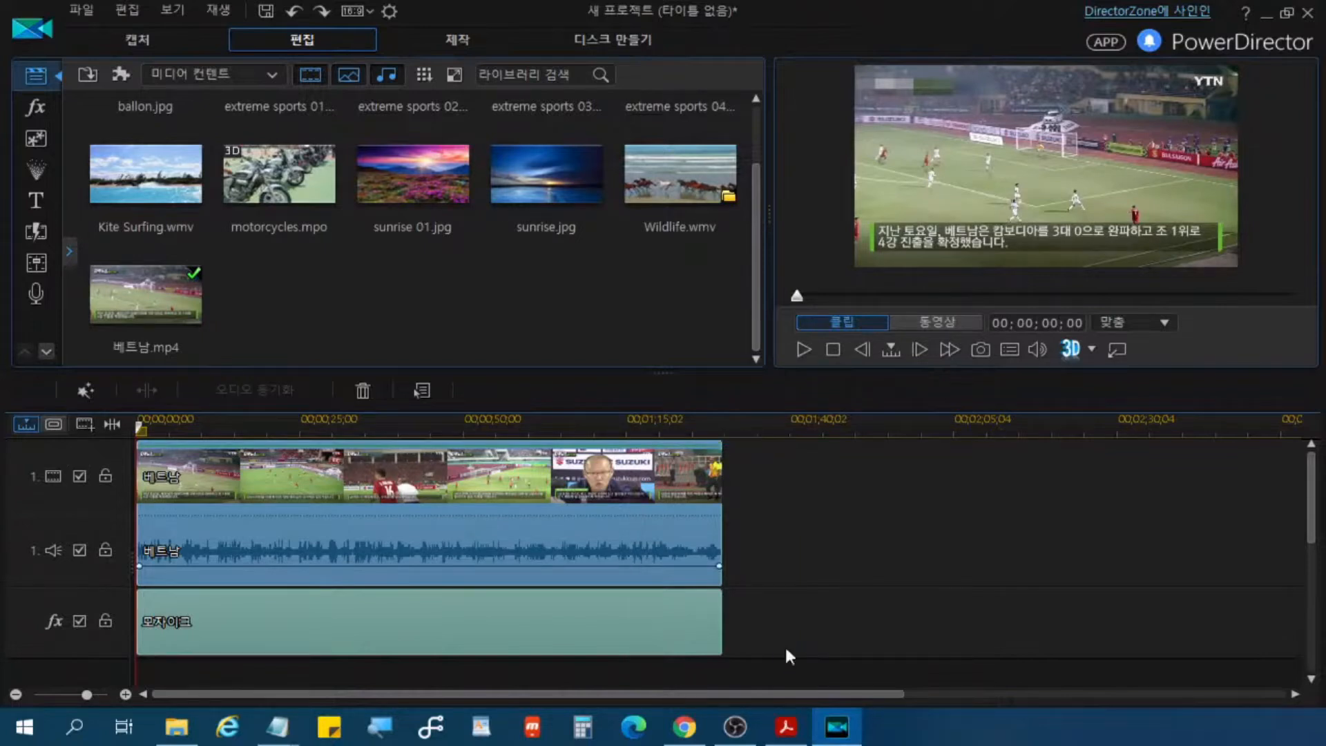
left_click(363, 390)
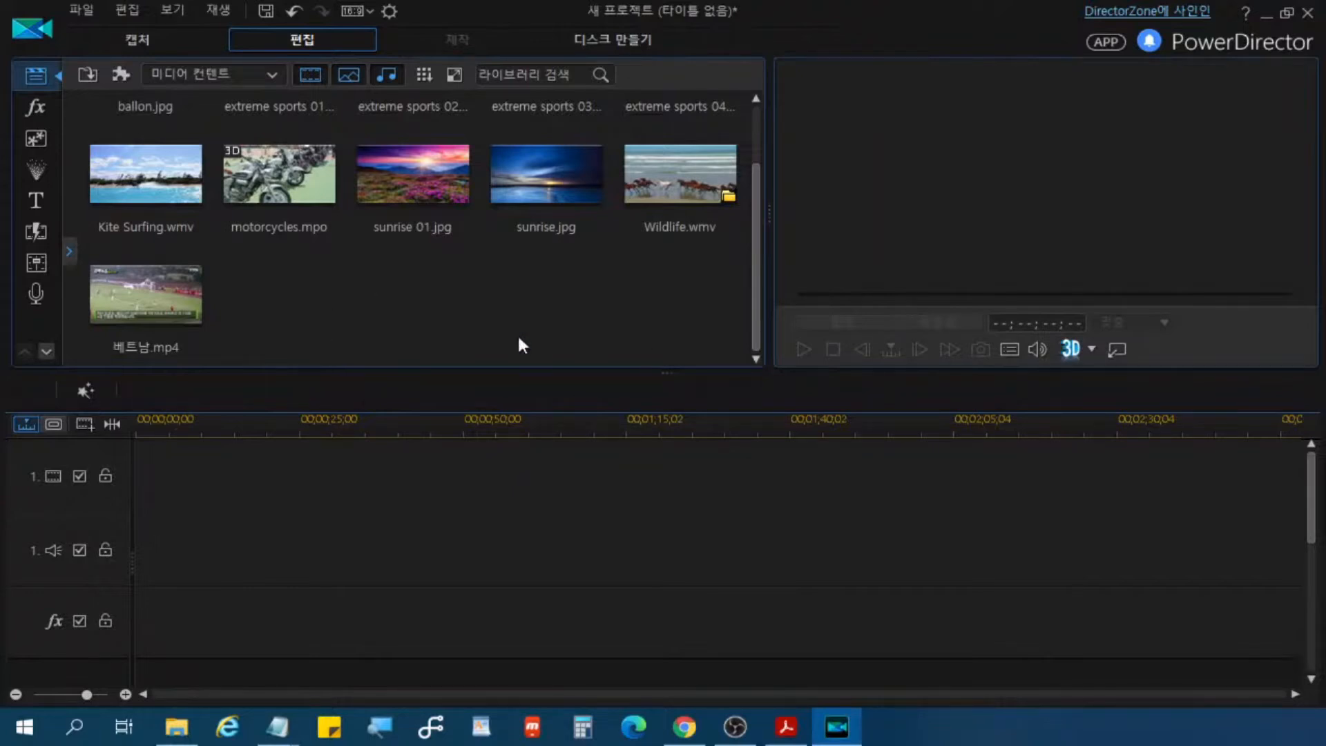
Step: Insert Wildlife.wmv into the second video and audio tracks and undo the insertion
left_click(674, 195)
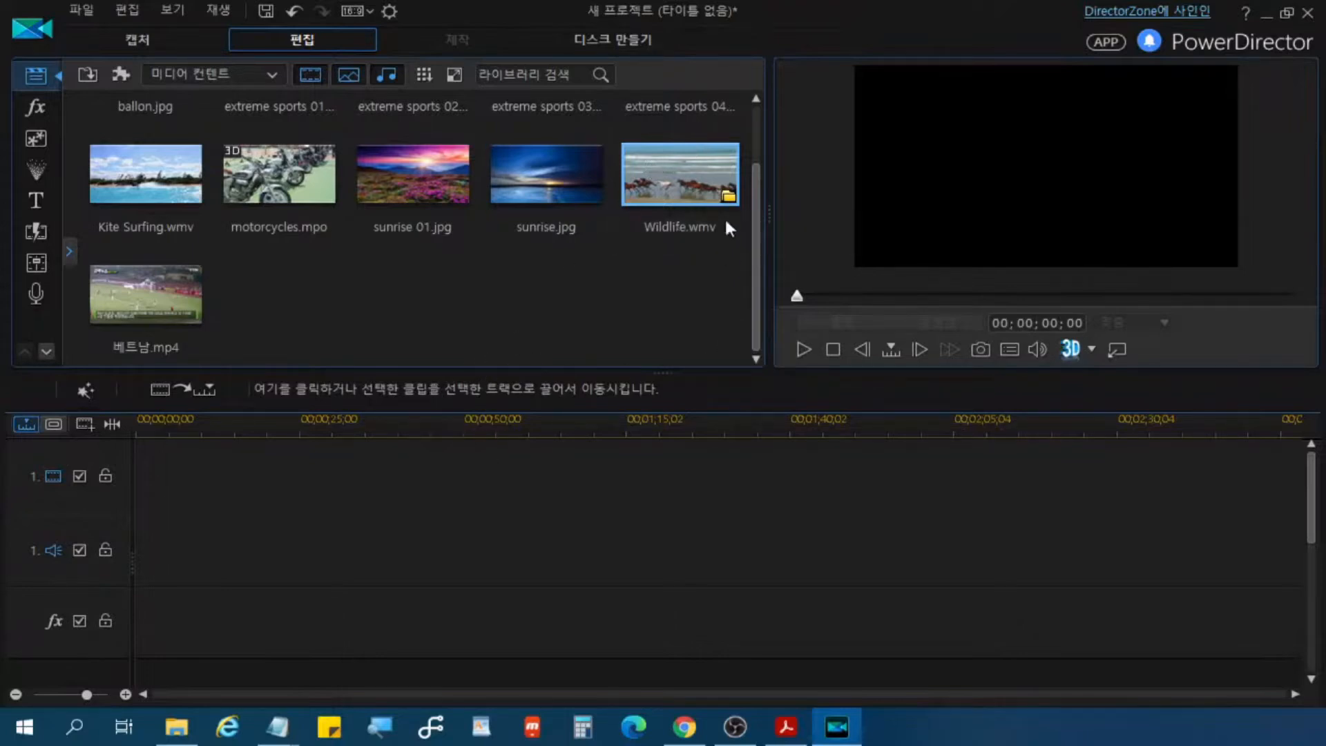
left_click(719, 189)
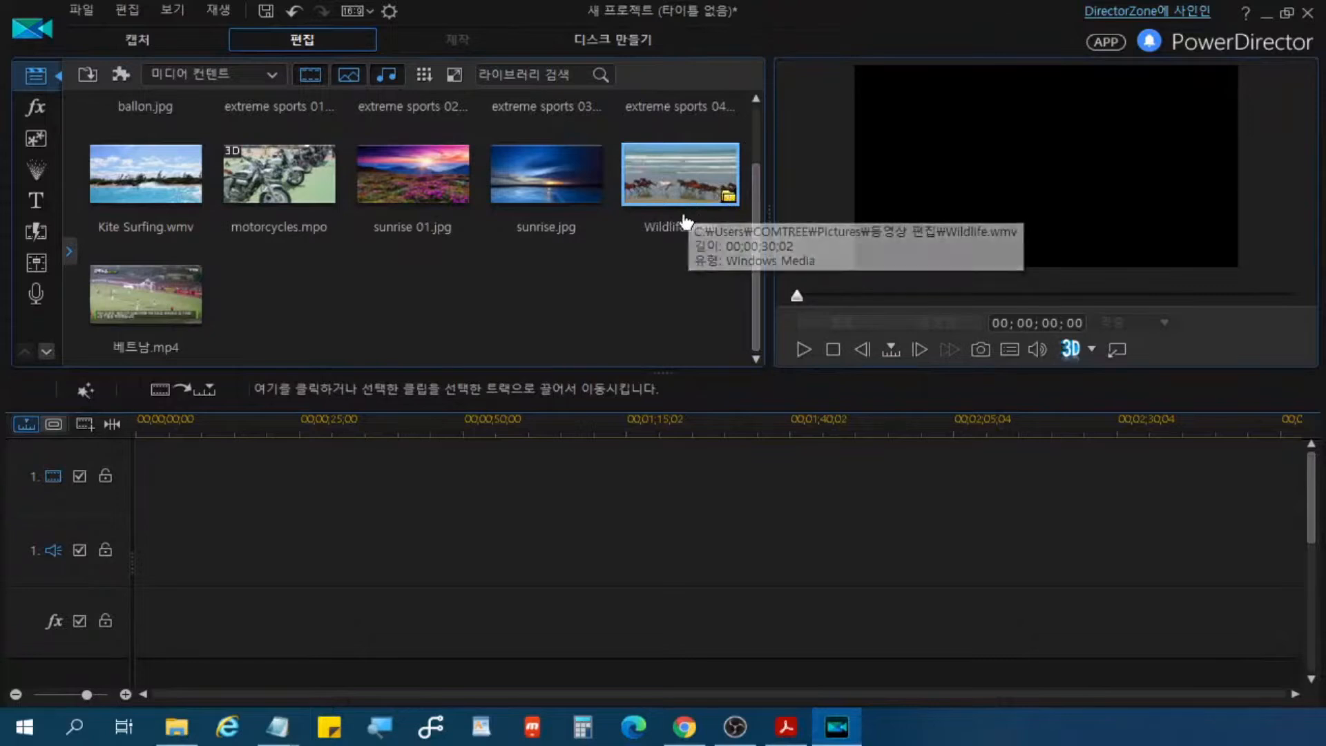
left_click(680, 181)
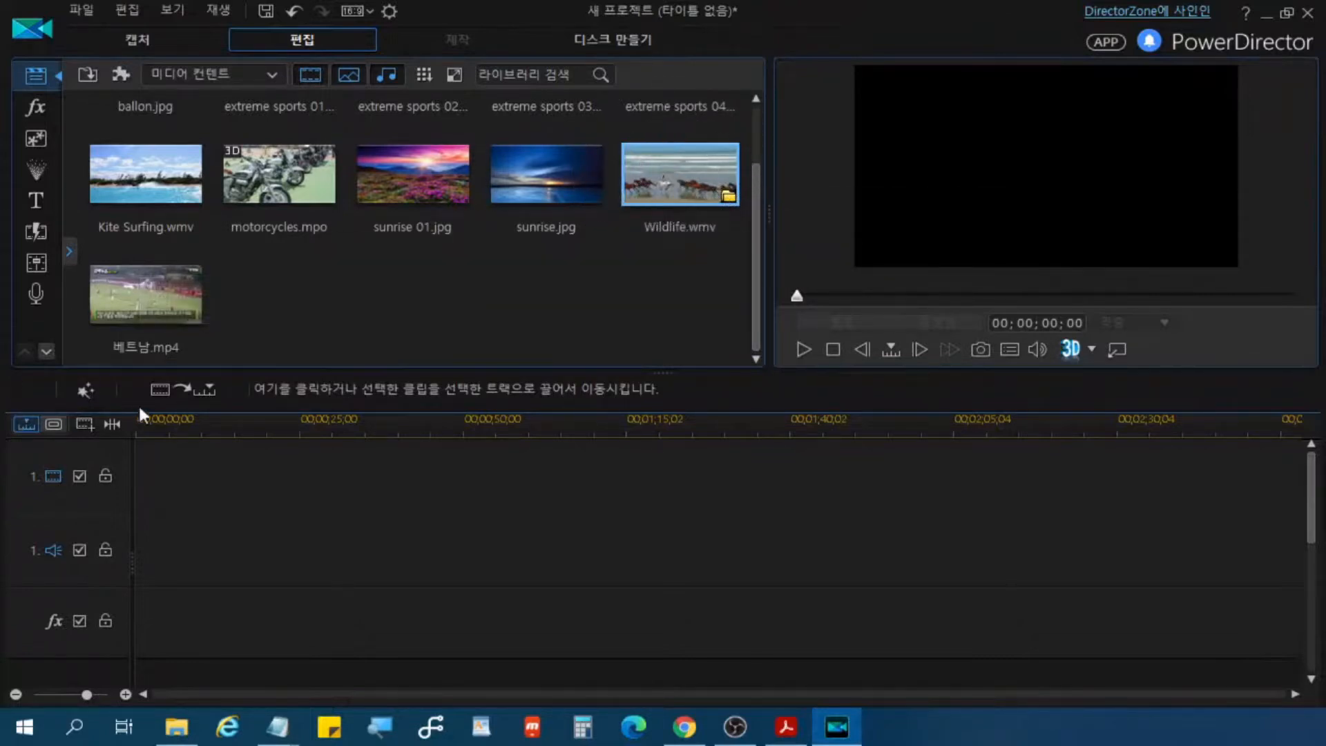
left_click(192, 392)
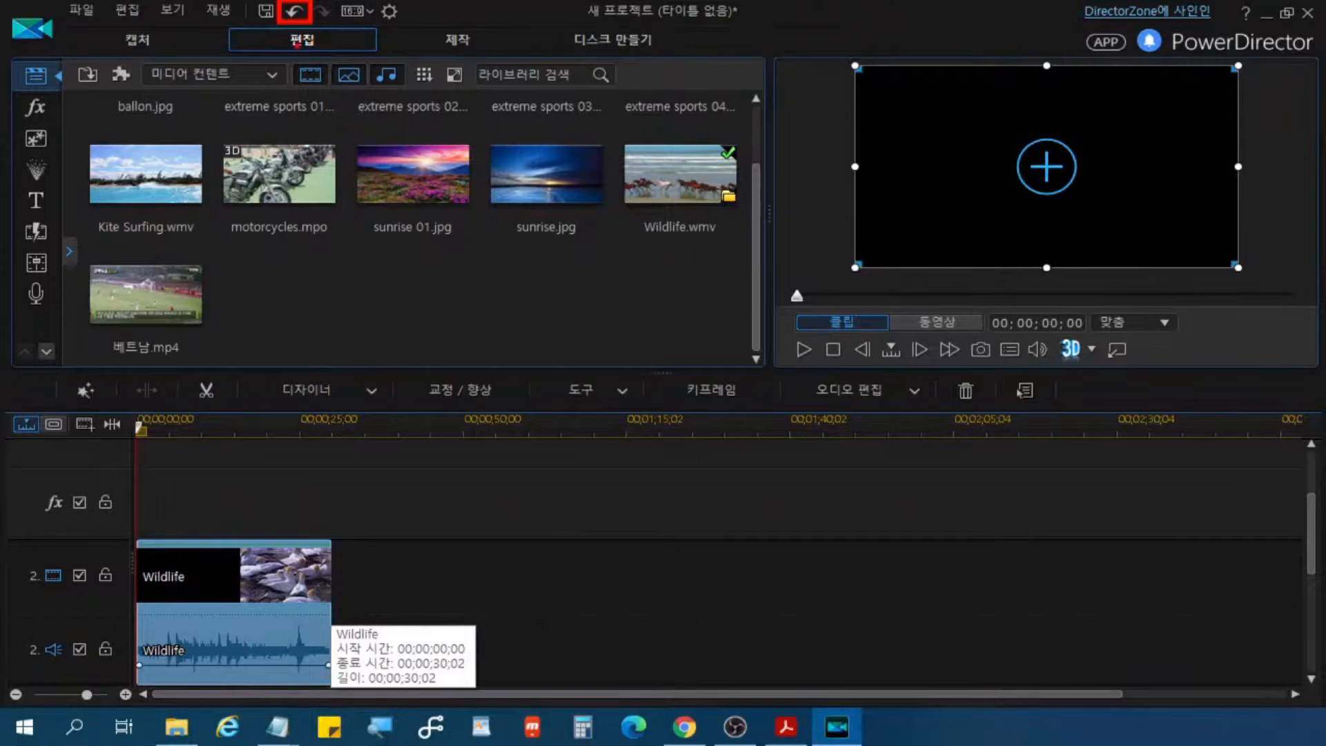
left_click(294, 12)
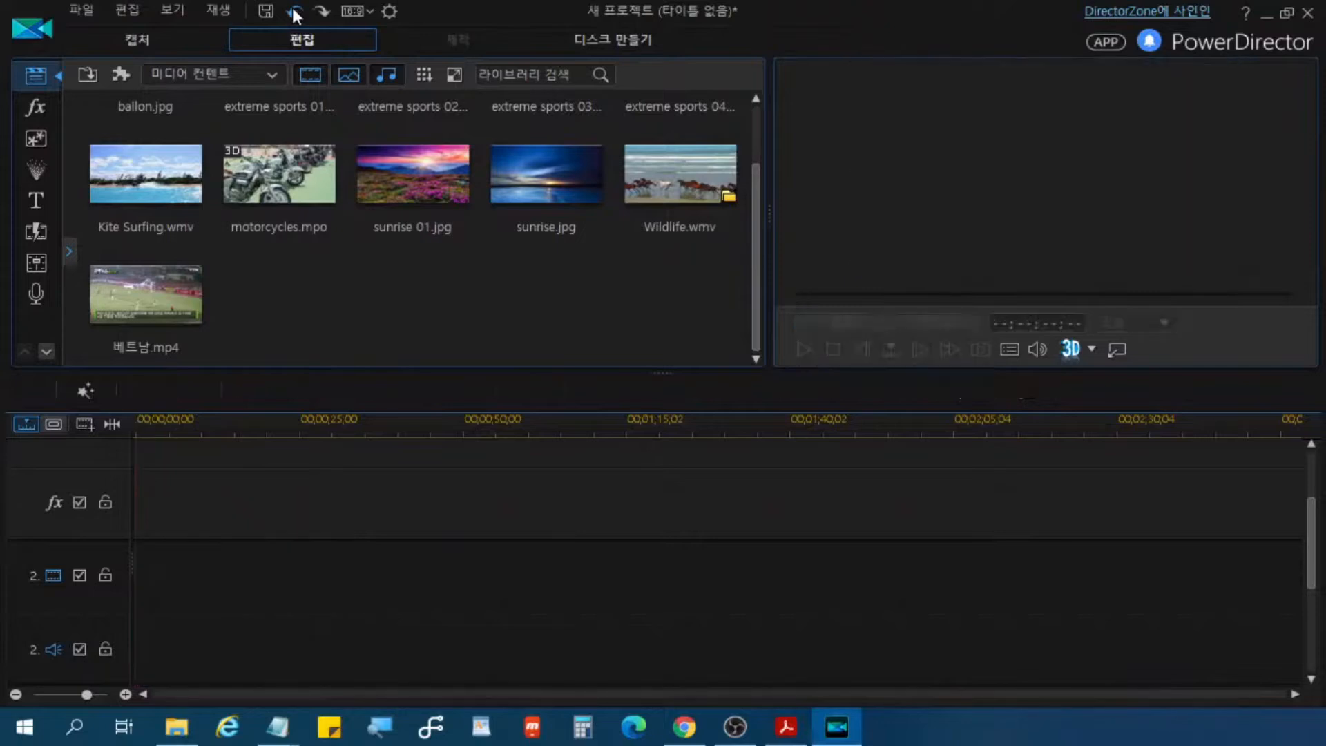
Step: Insert Wildlife.wmv at the start of the first video track and stretch the timeline scale to enlarge the clip
left_click(679, 186)
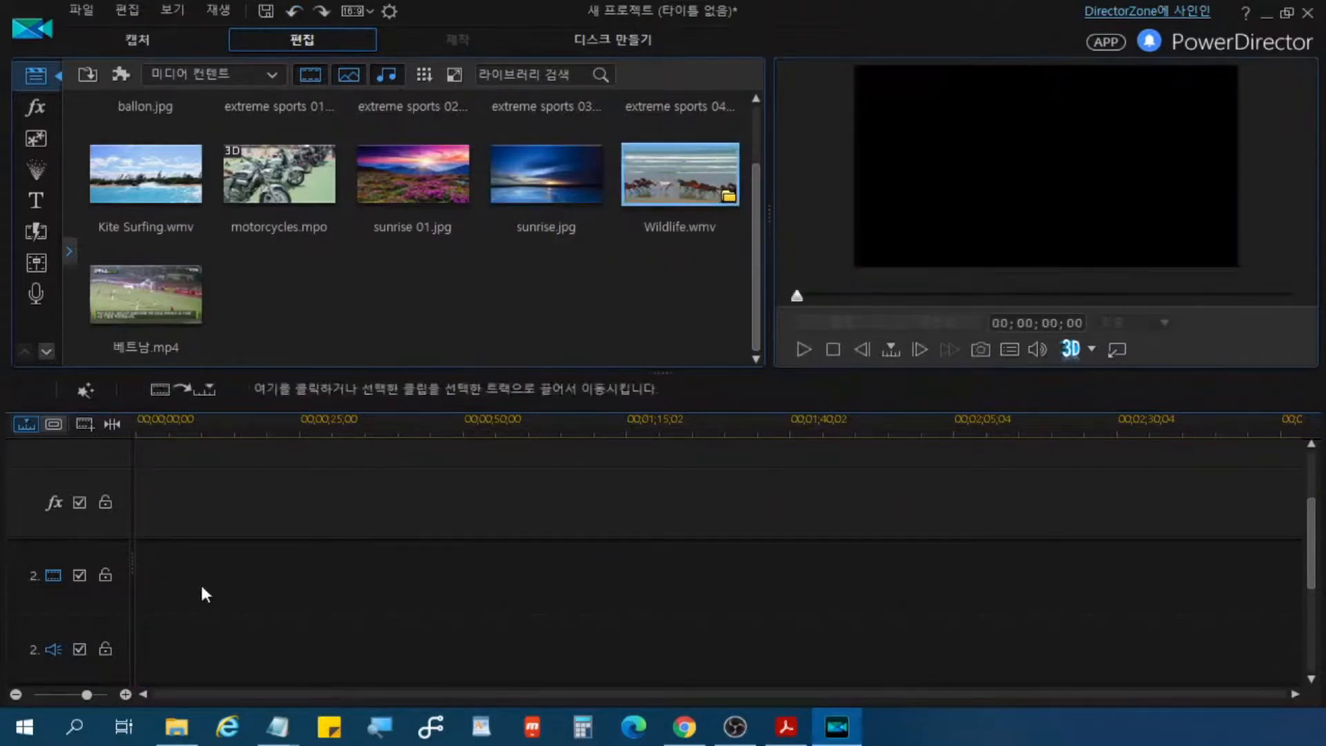
scroll(190, 490, "up", 2)
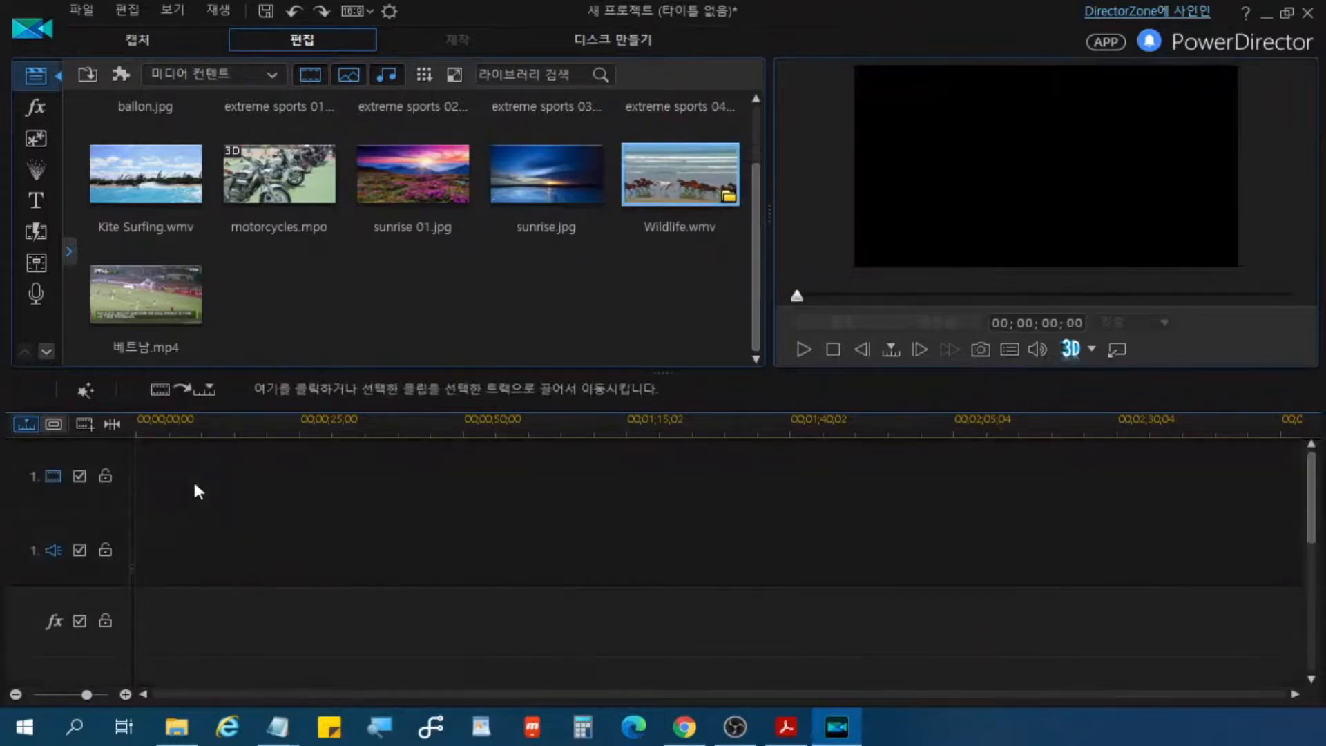
left_click(194, 485)
left_click(178, 389)
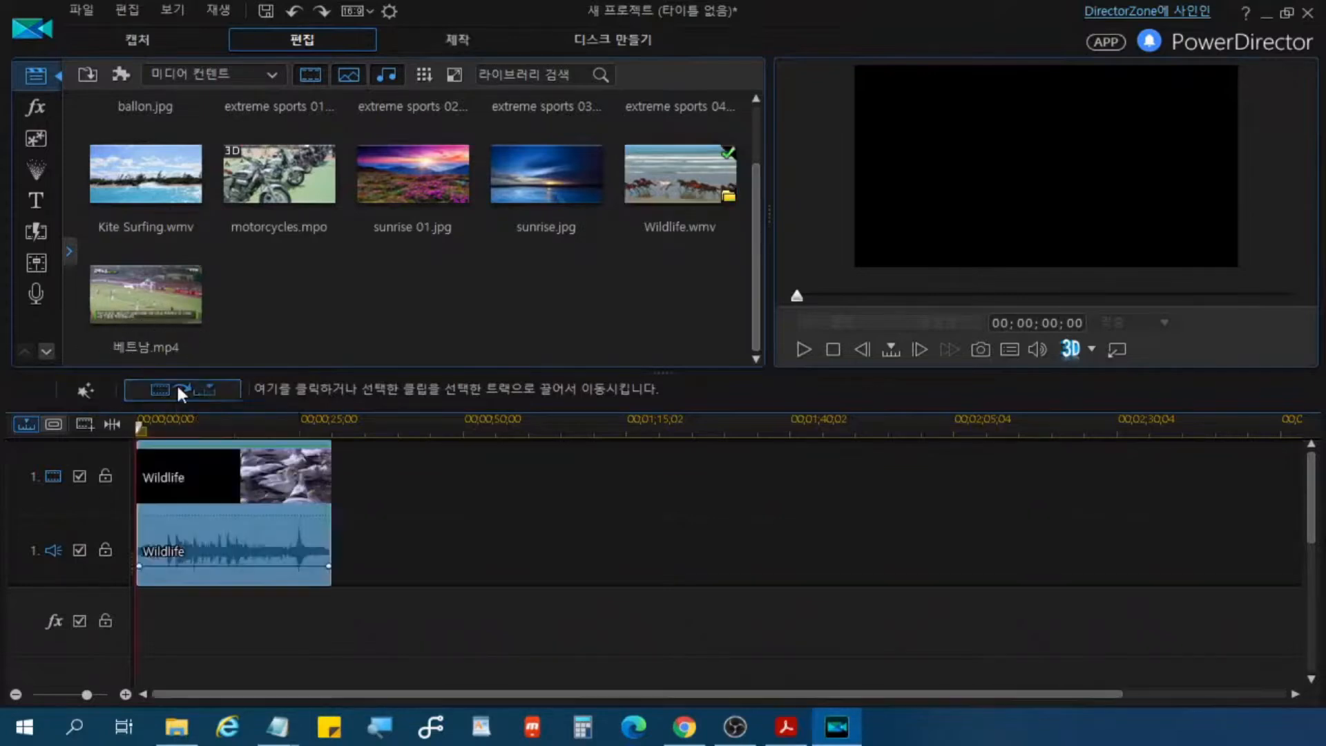
left_click_drag(329, 428, 709, 431)
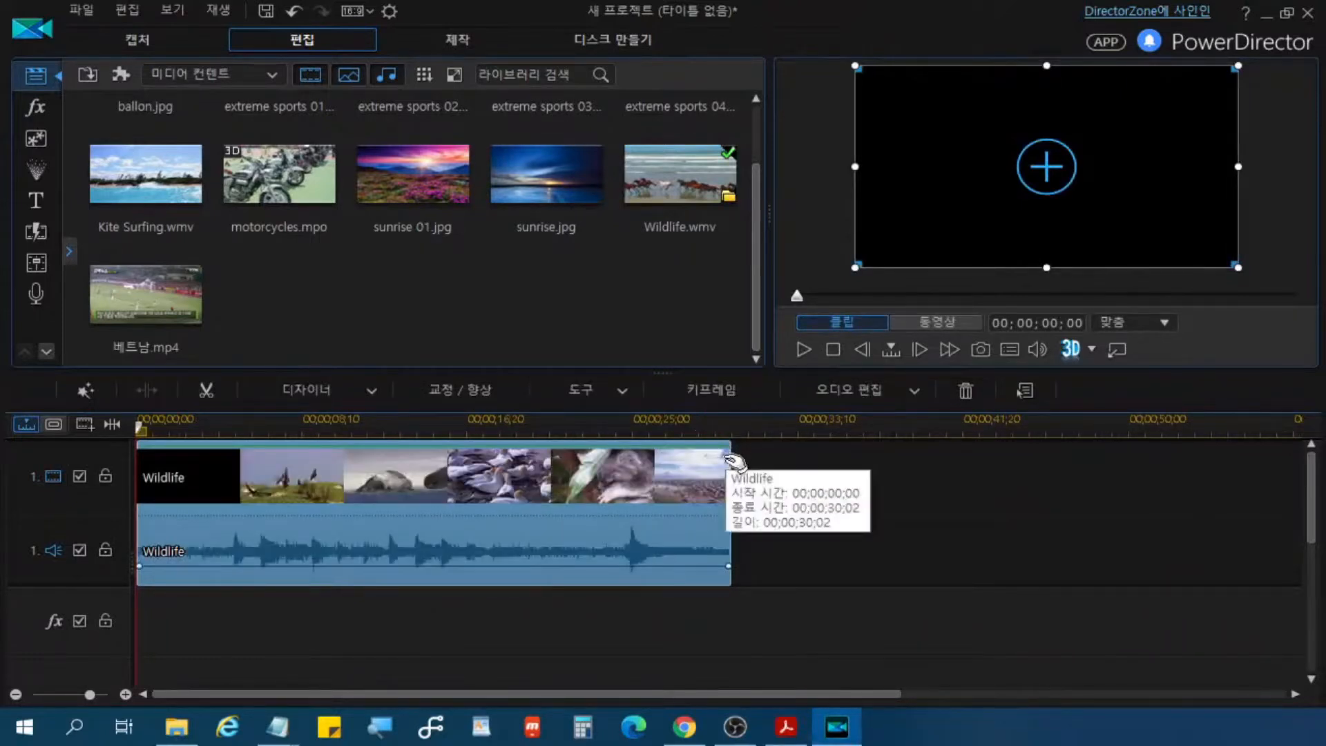
Step: Show all particle effects in the library, preview 효과-A, and select the 단풍나무 effect
key("alt+Tab")
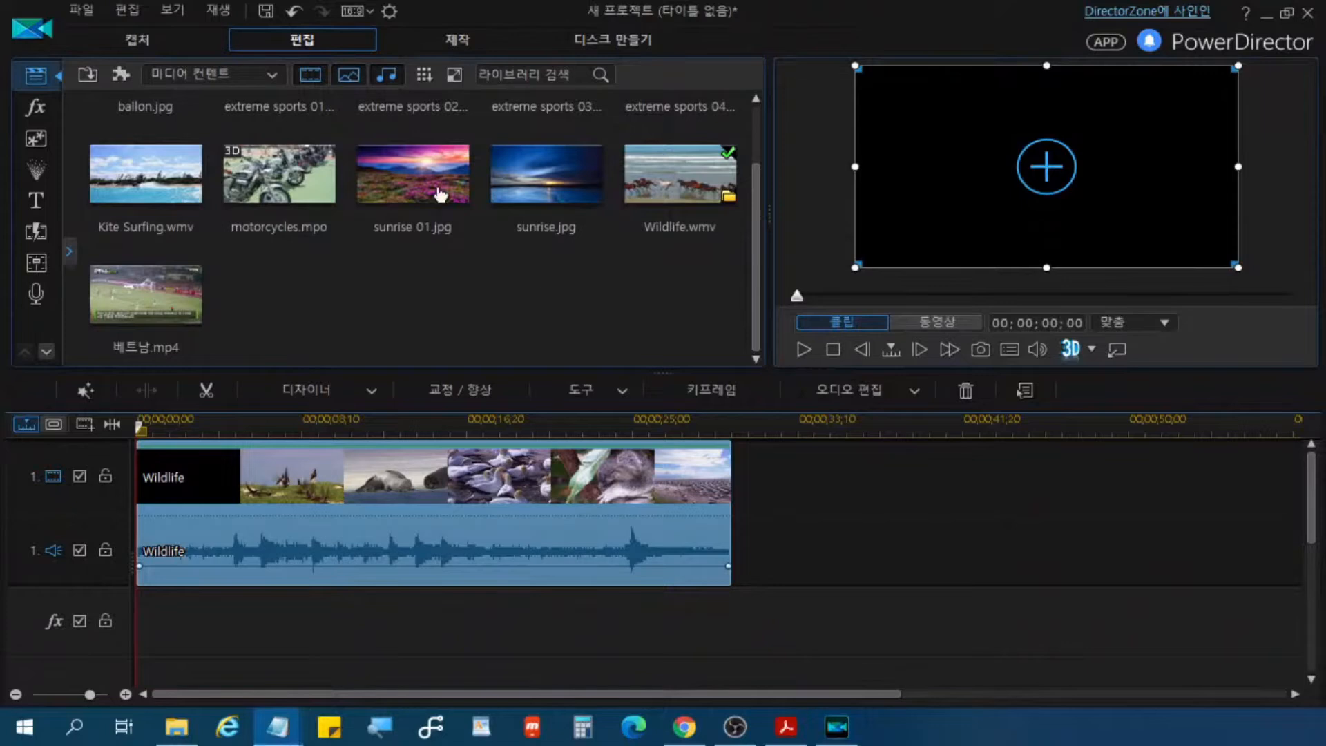
left_click(36, 172)
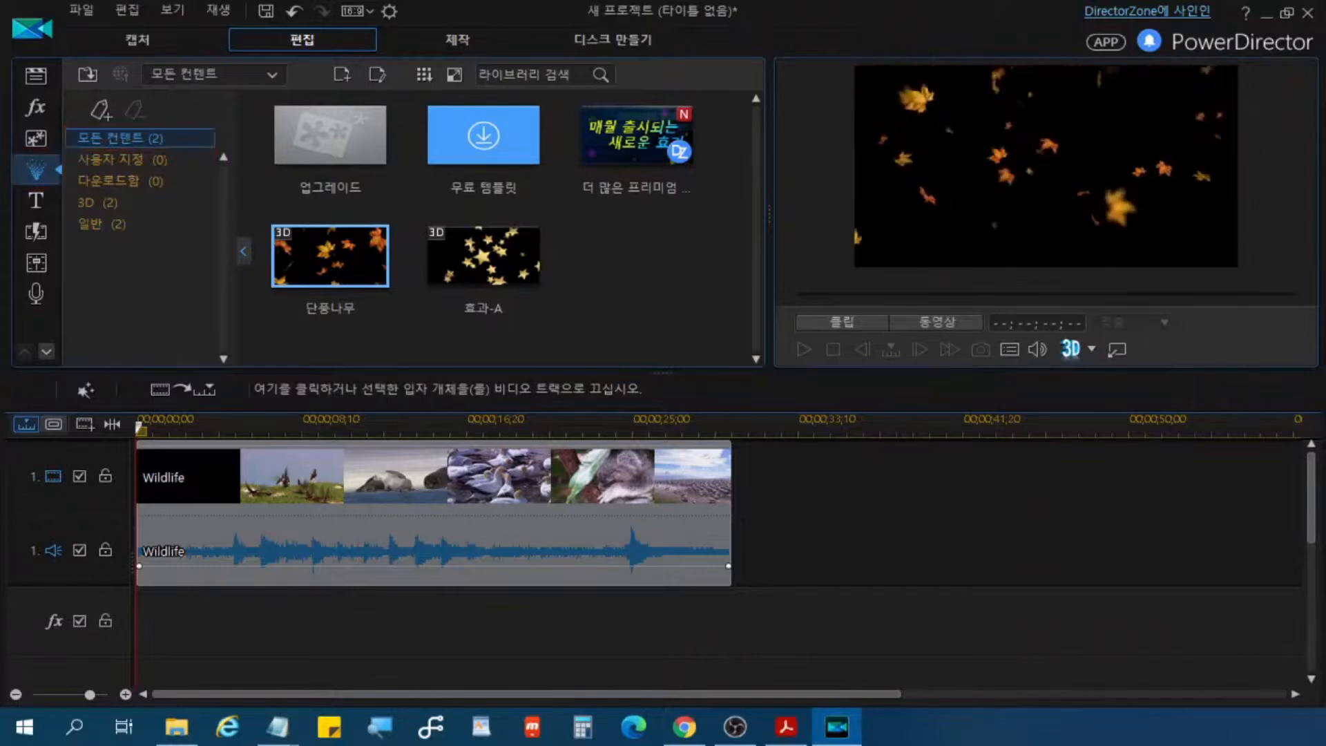
key("alt+Tab")
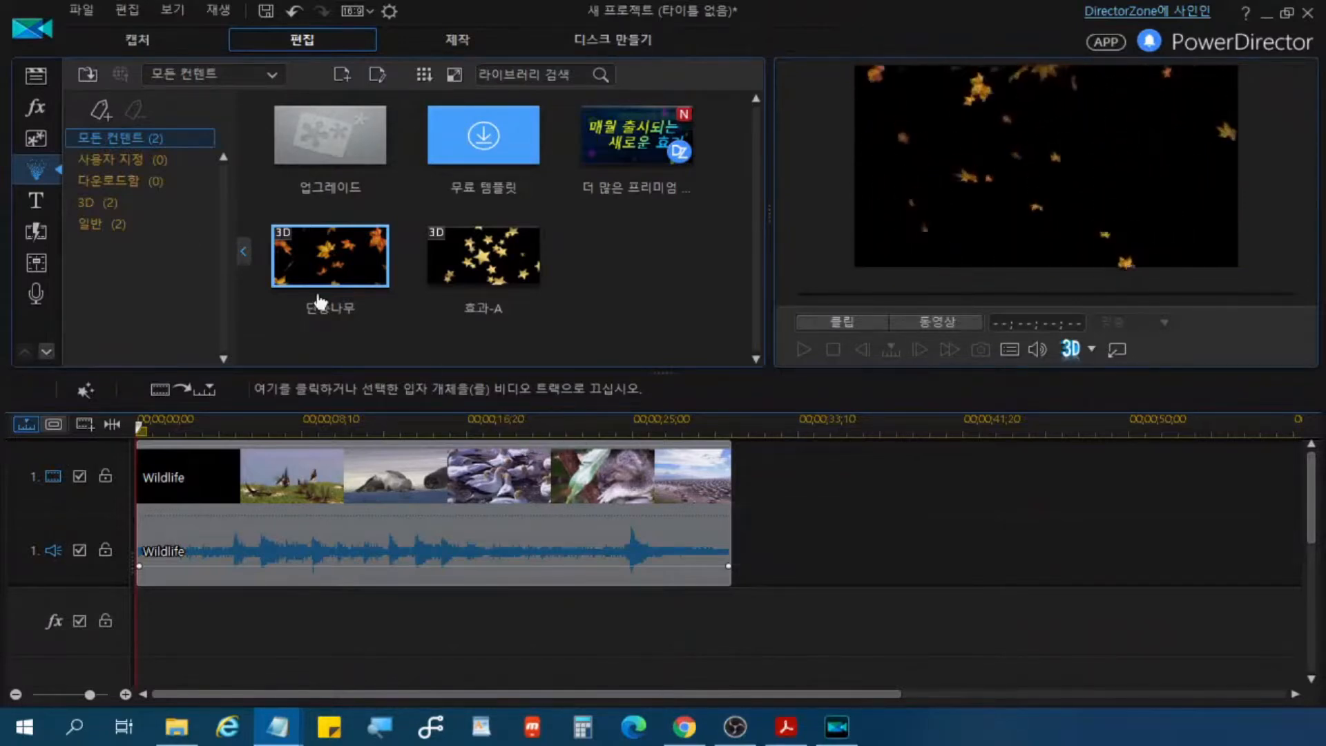
left_click(136, 146)
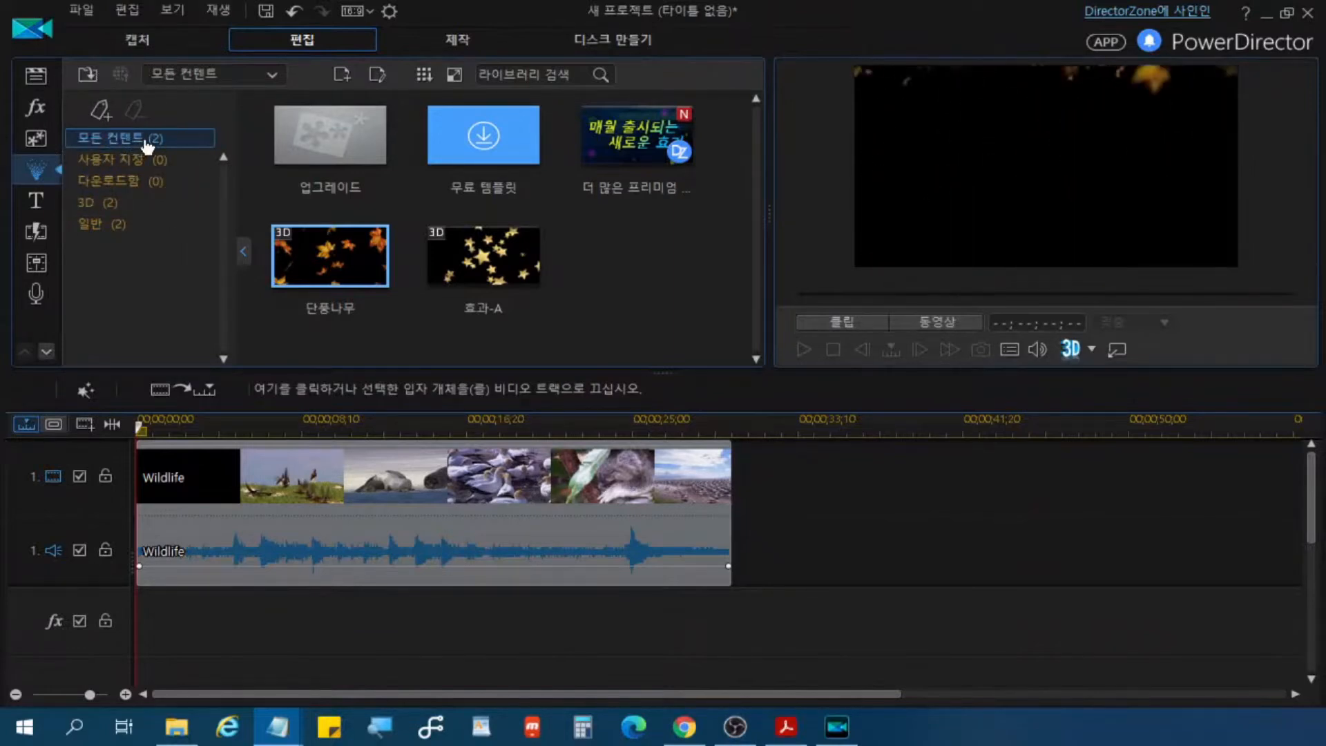
left_click(145, 141)
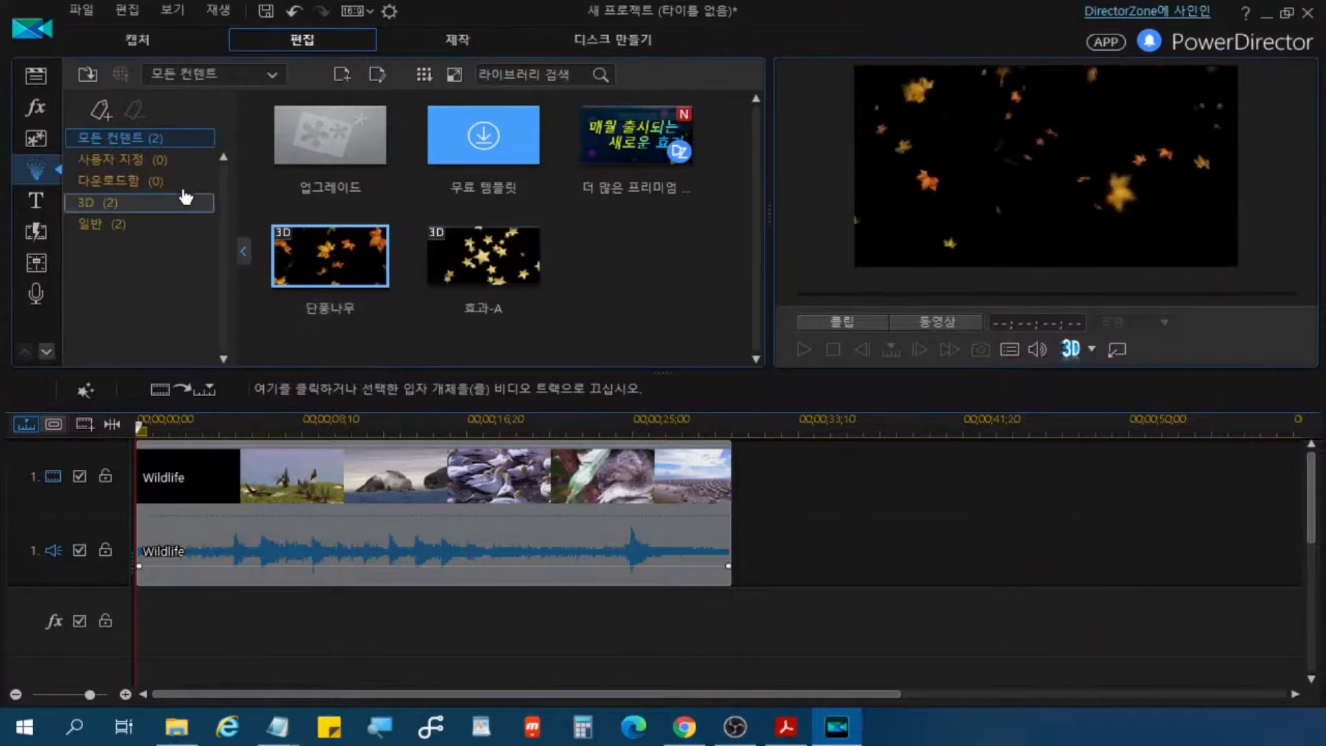
left_click(499, 252)
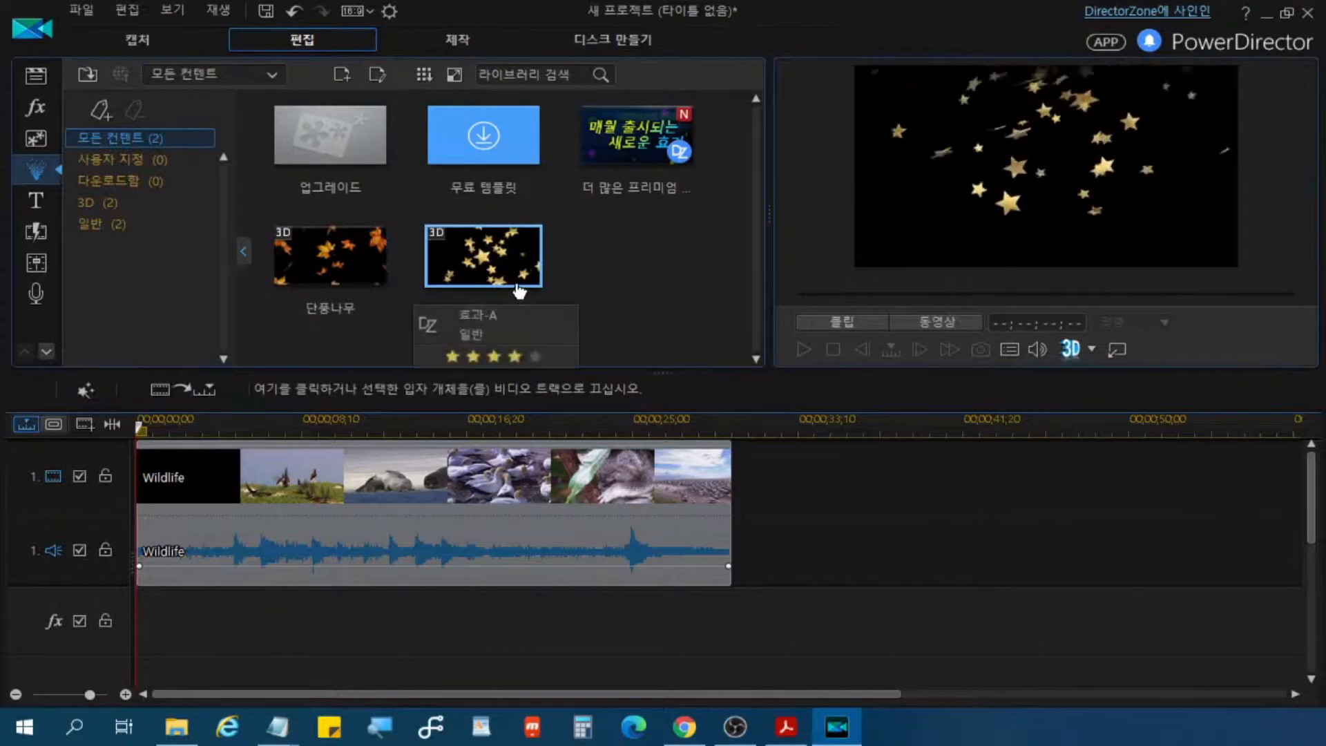
key("ctrl")
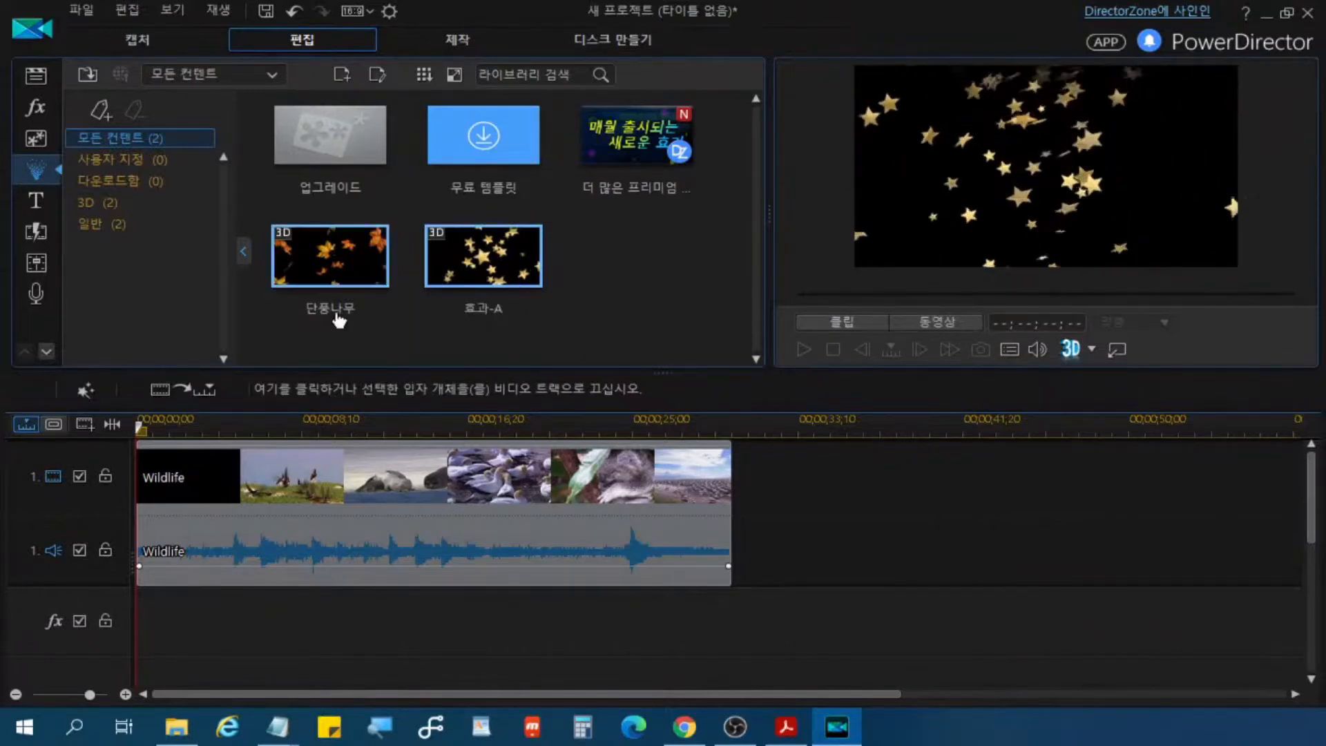
left_click(339, 270)
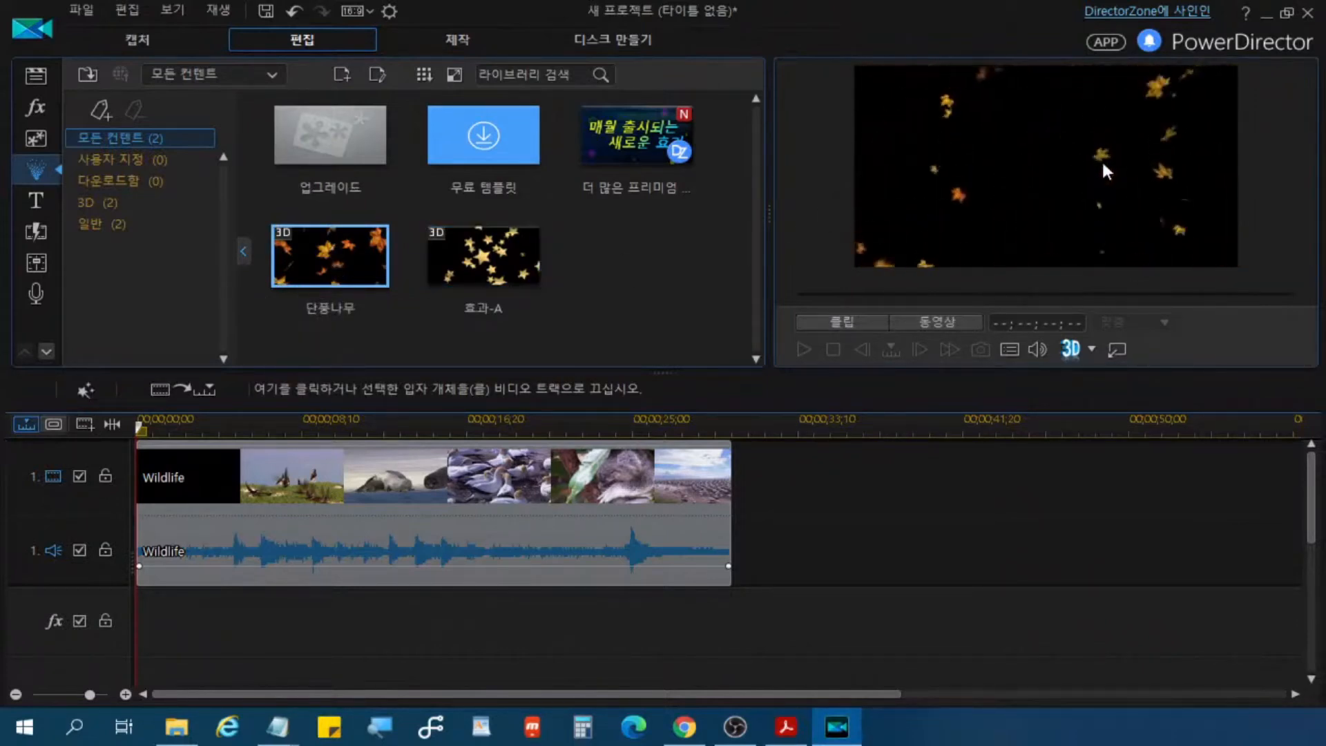
Step: Insert the 단풍나무 particle effect at the start of the first video track using the 크로스페이드 option
mouse_move(366, 281)
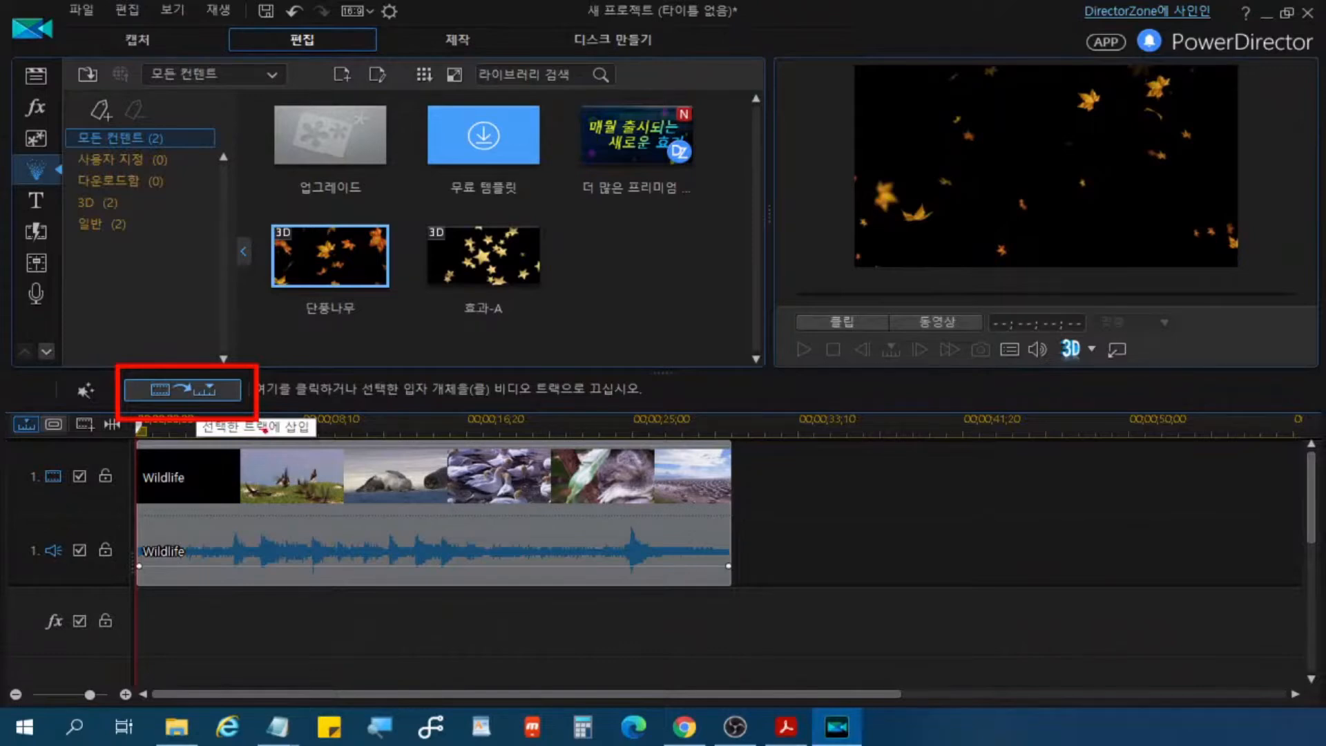
left_click(192, 386)
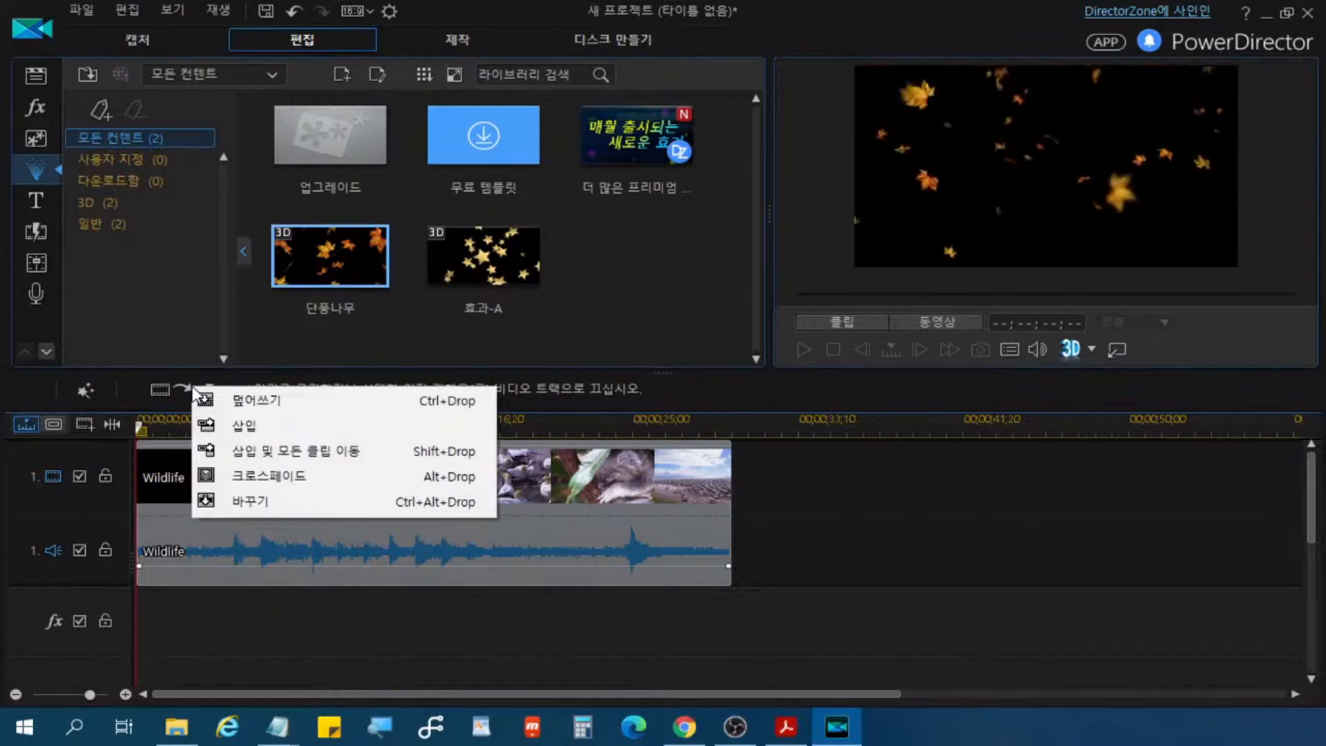
left_click(316, 483)
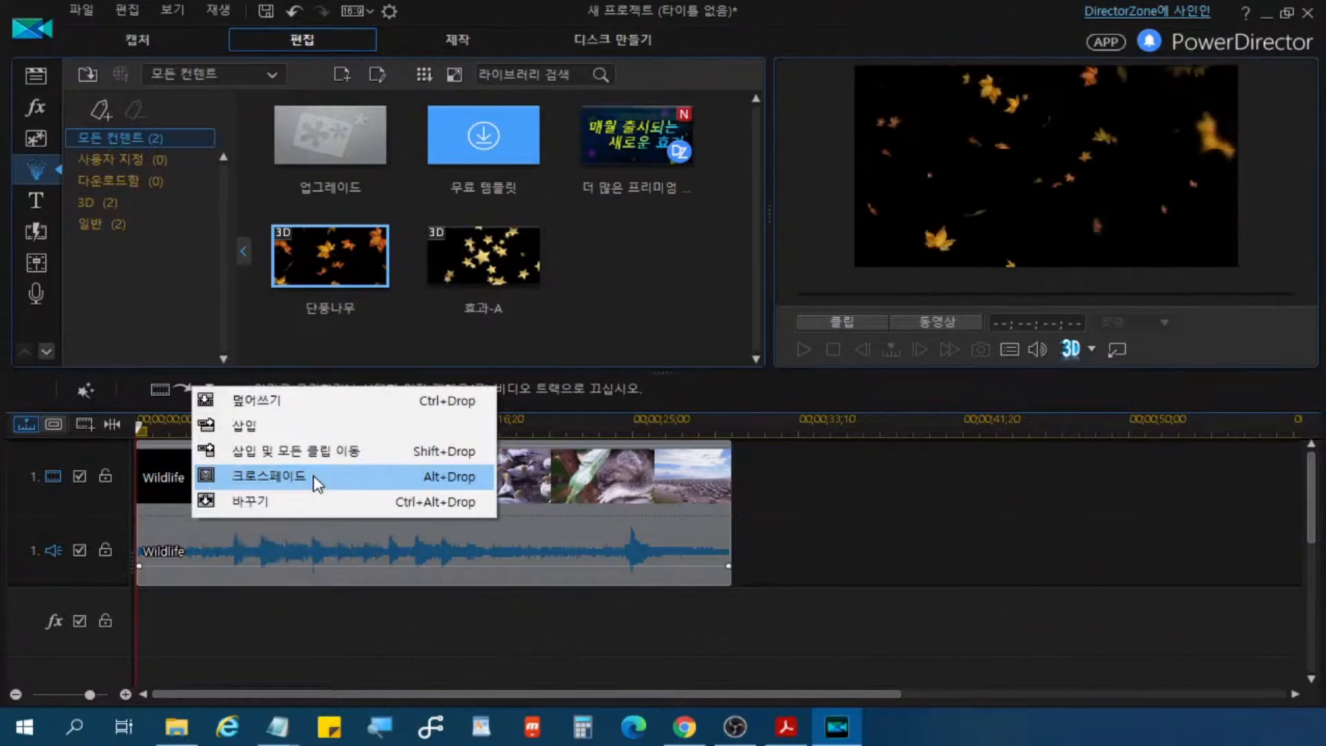
left_click(315, 480)
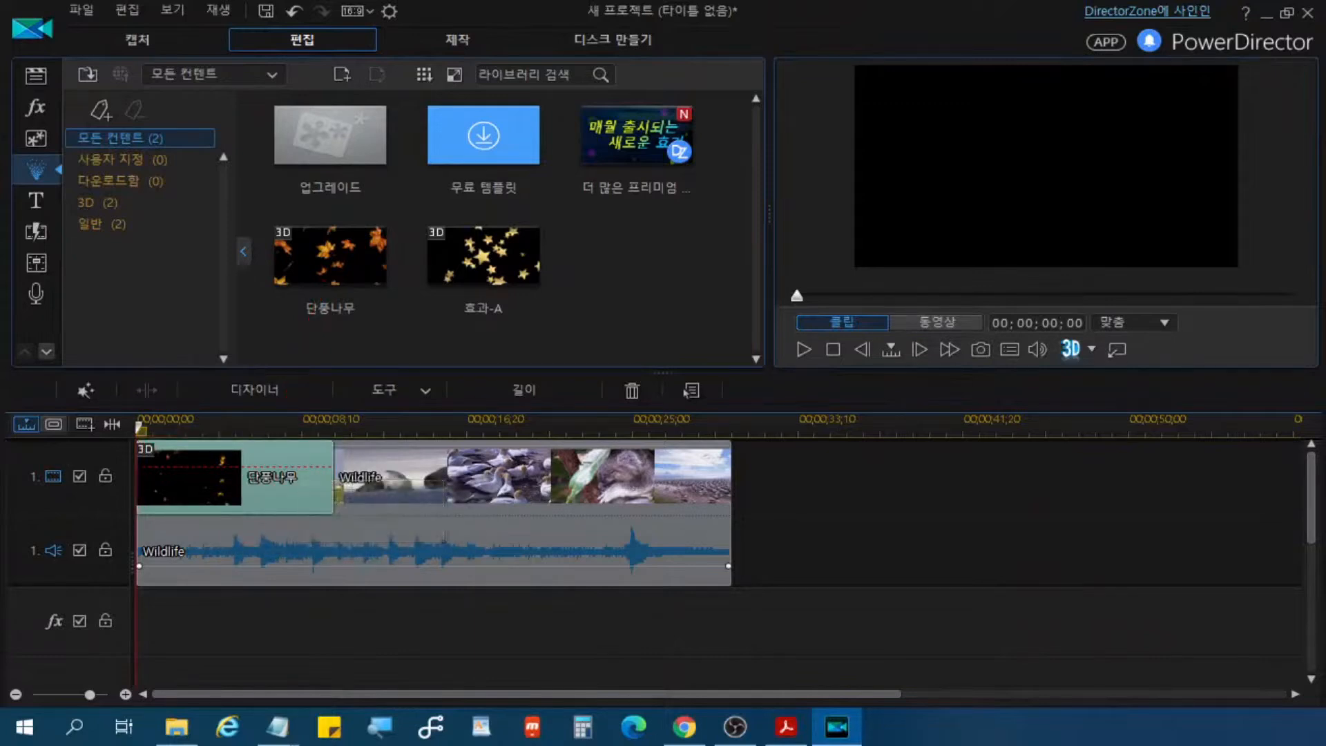
Step: Play the timeline from the start to check the 단풍나무 crossfade with the Wildlife video, and stop playback
key("alt+Tab")
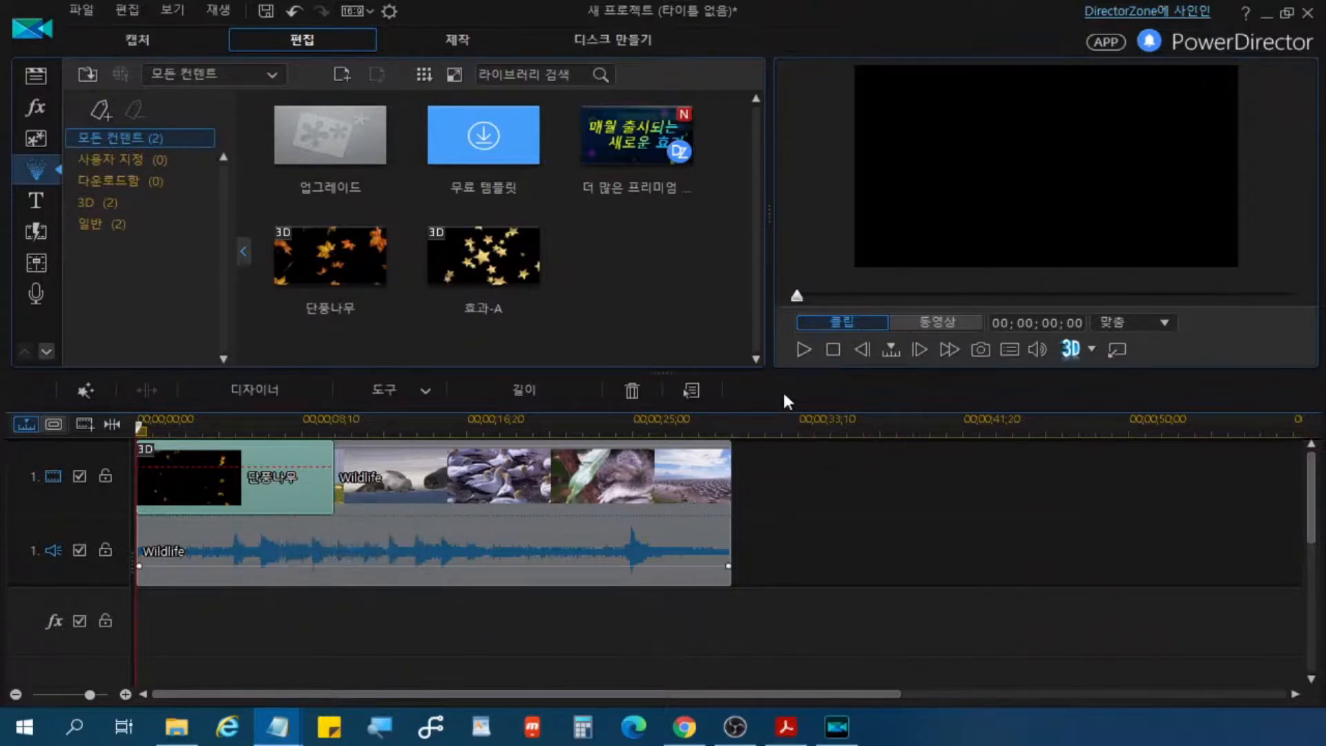
left_click(803, 350)
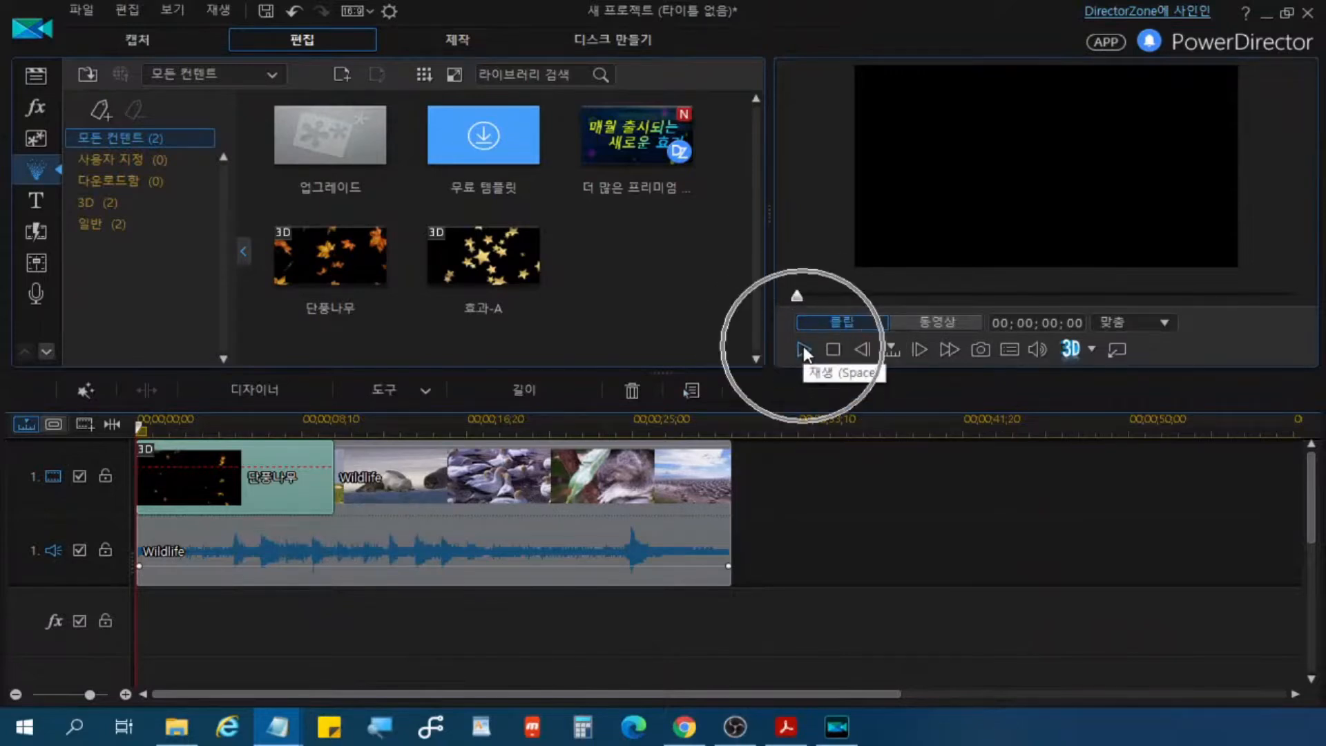
left_click(803, 350)
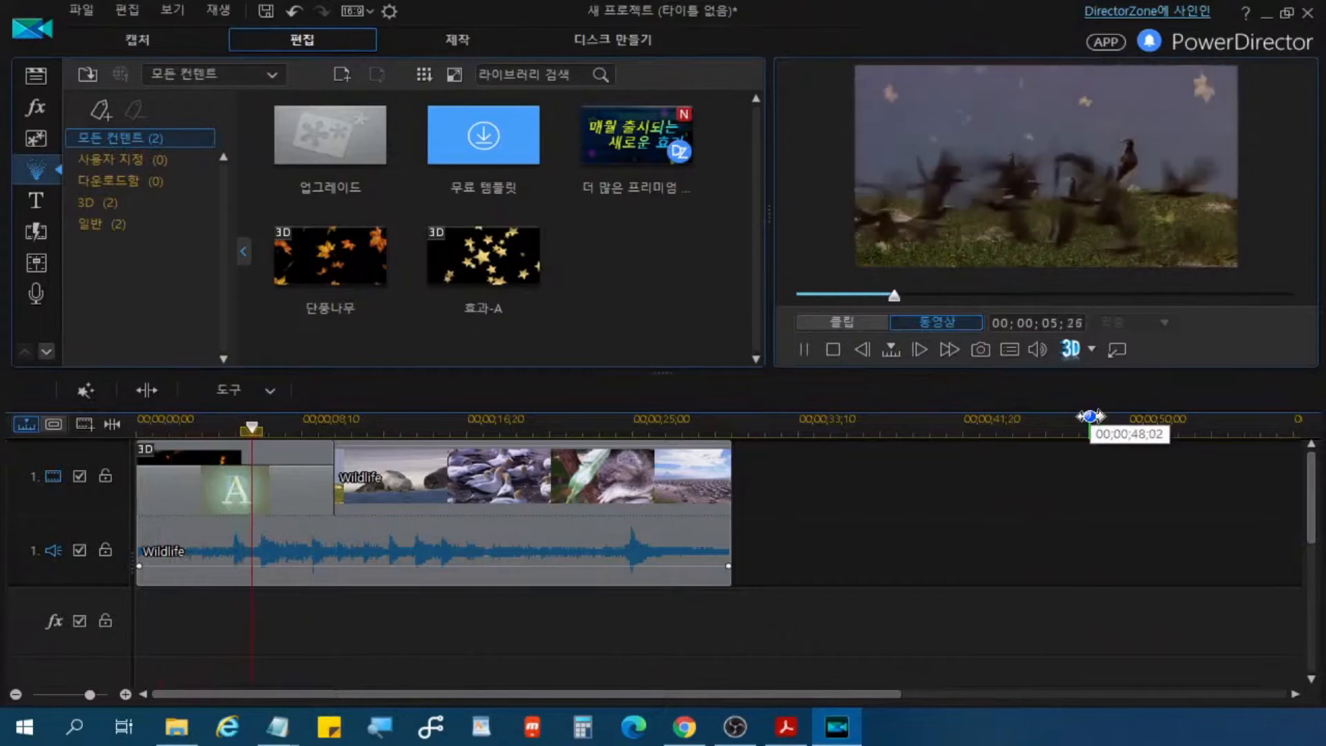
left_click(833, 350)
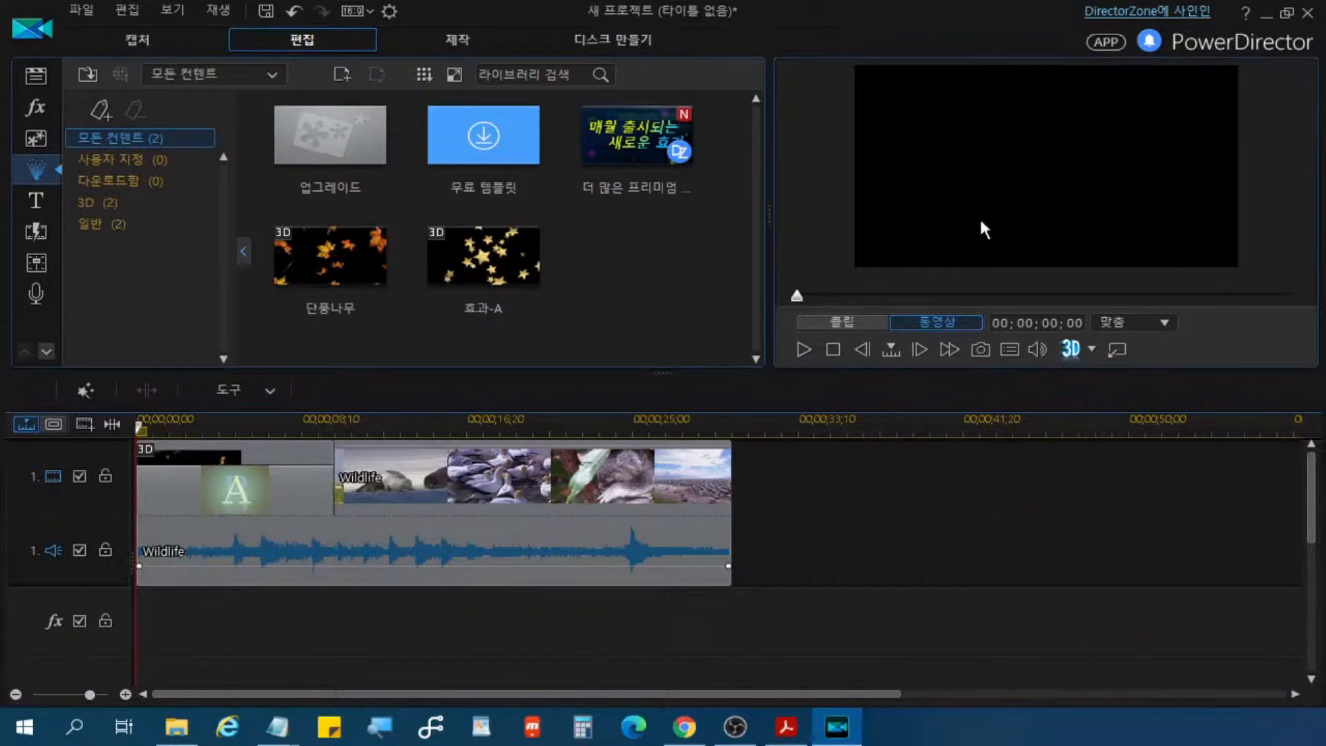
left_click(305, 263)
key("alt+Tab")
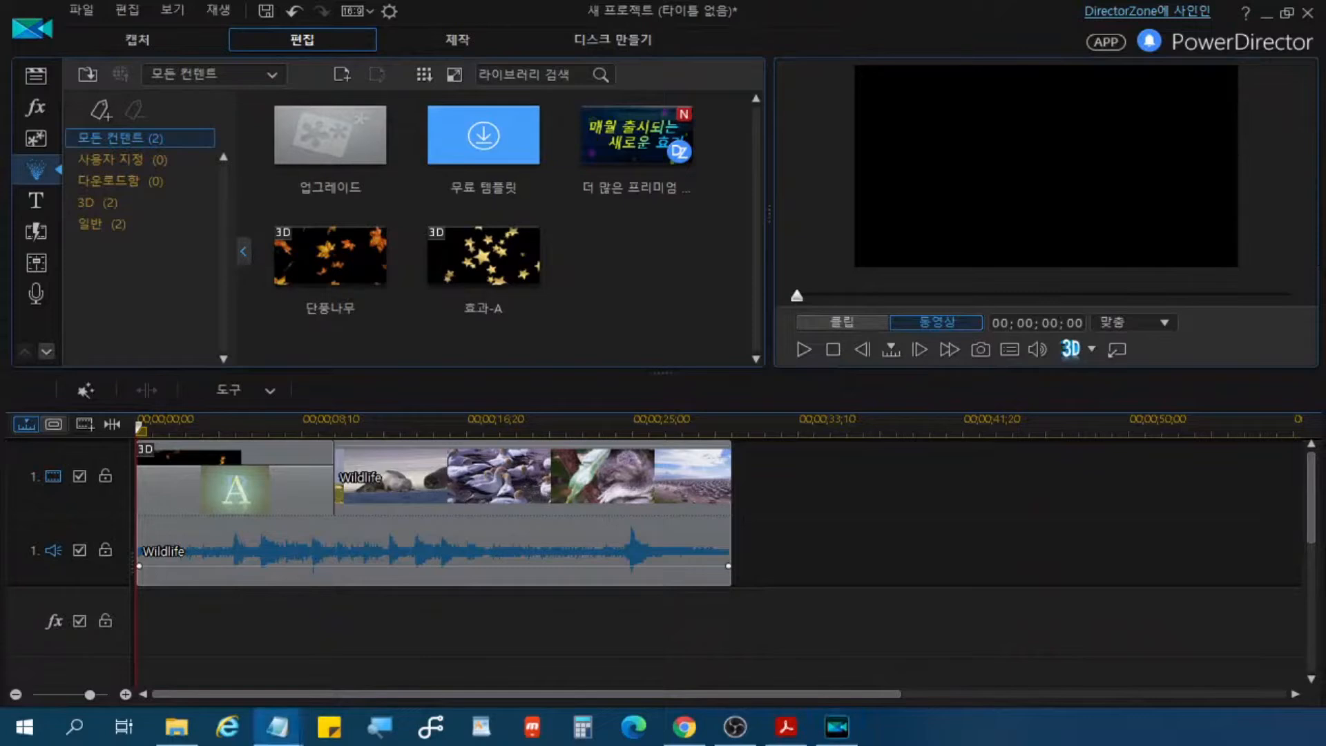
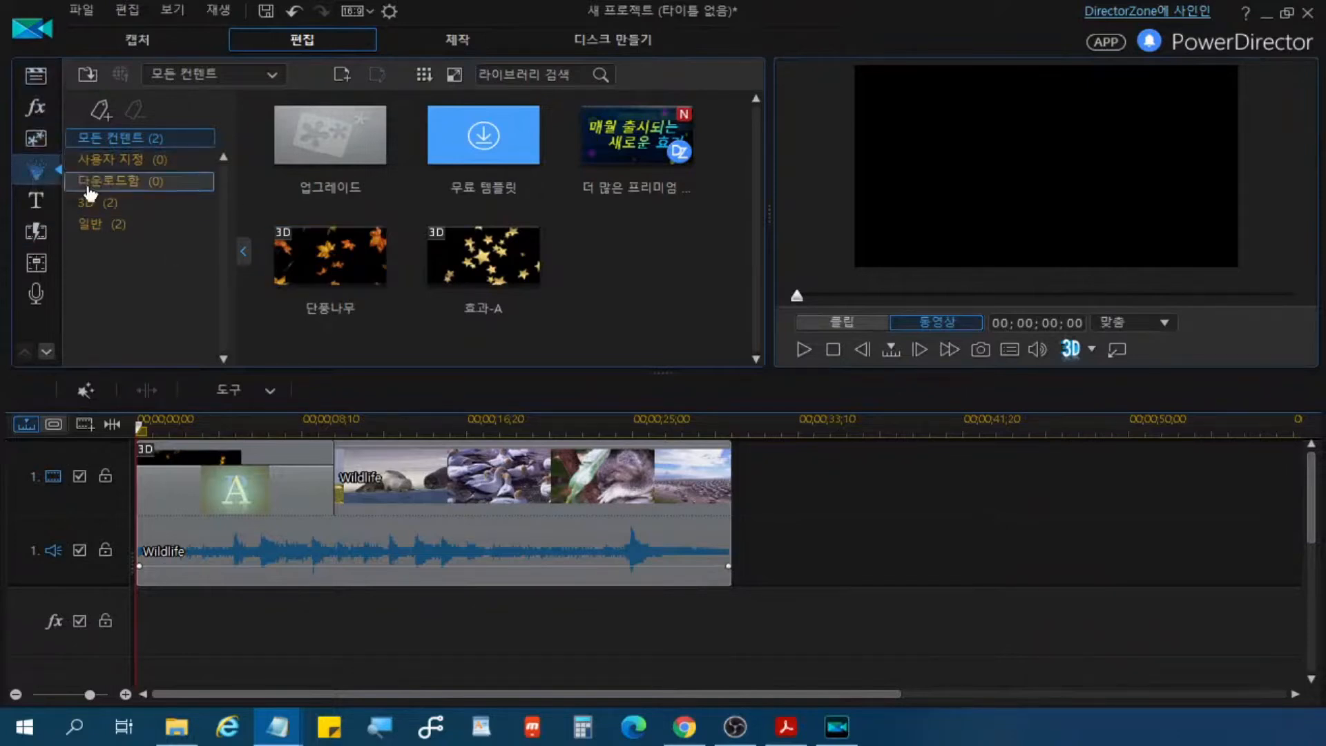
Step: Return to the media library and delete the Wildlife clip and the 단풍나무 particle effect from the timeline
left_click(40, 78)
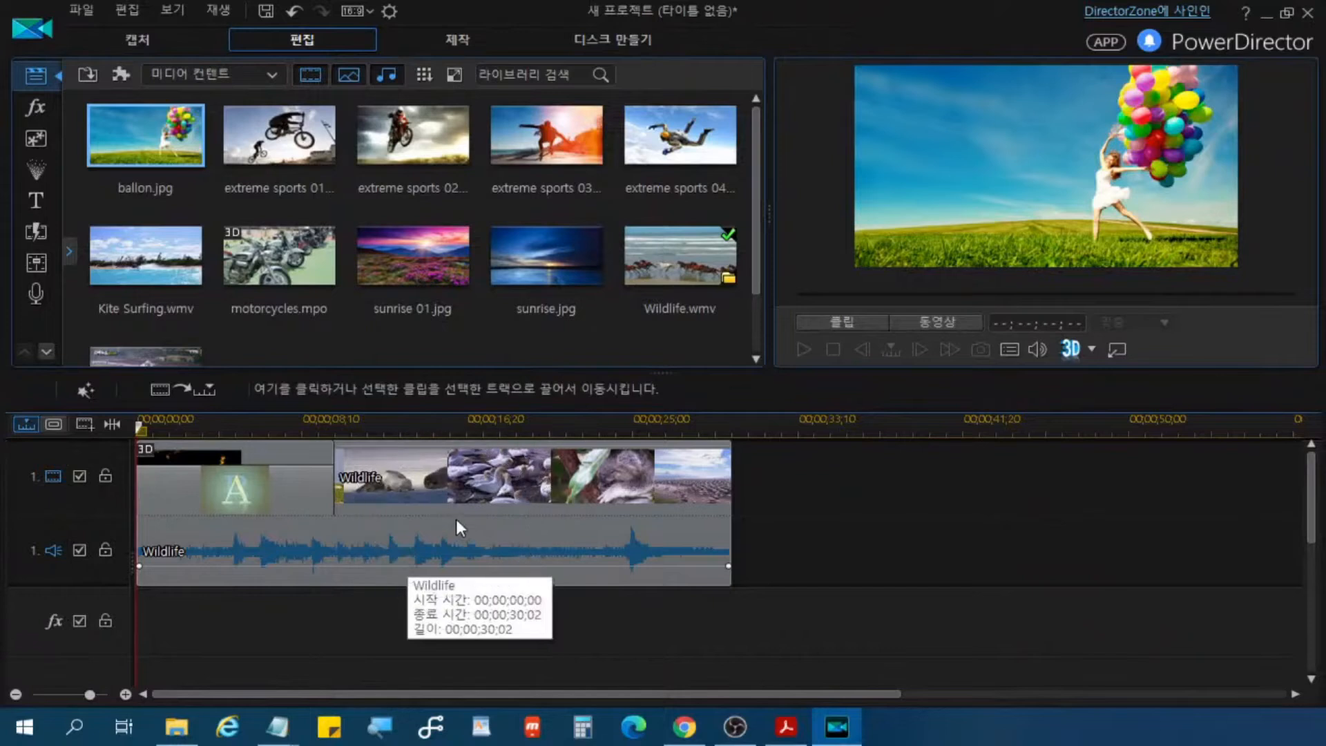
left_click(743, 615)
left_click_drag(766, 611, 645, 428)
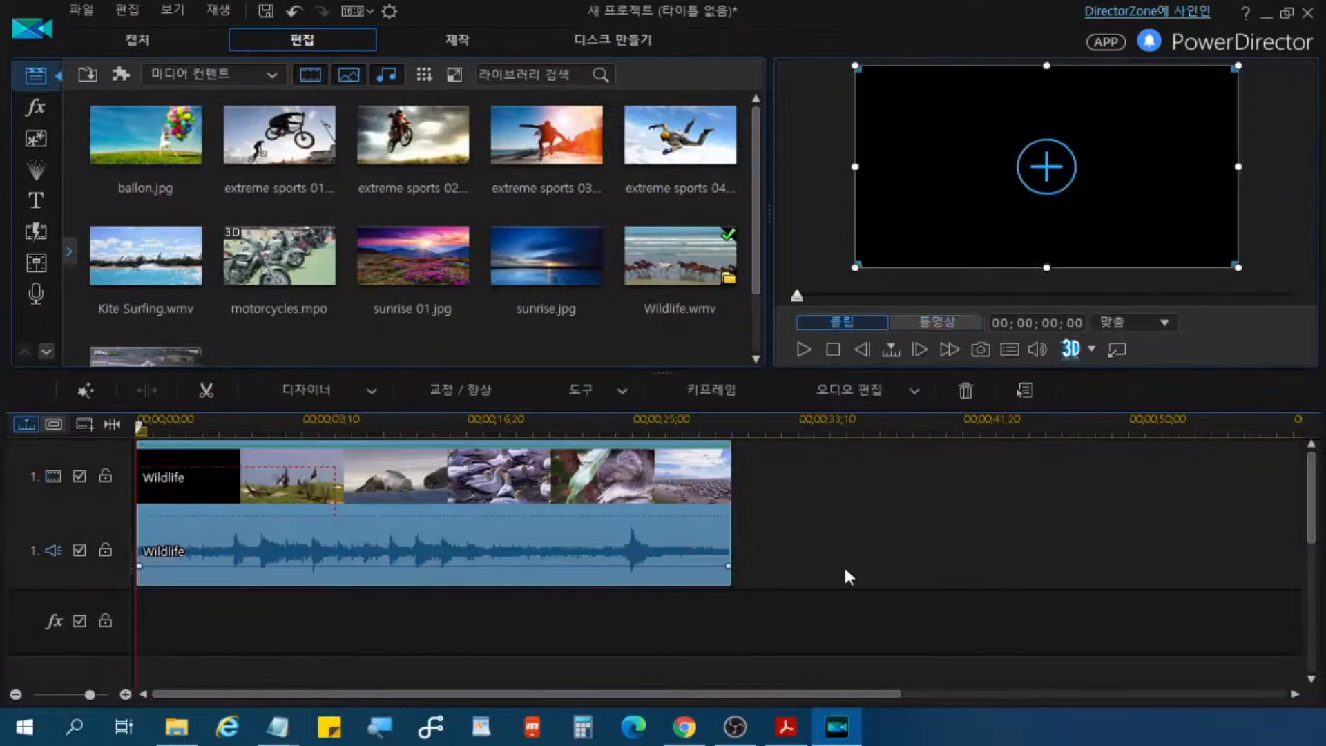
key("Delete")
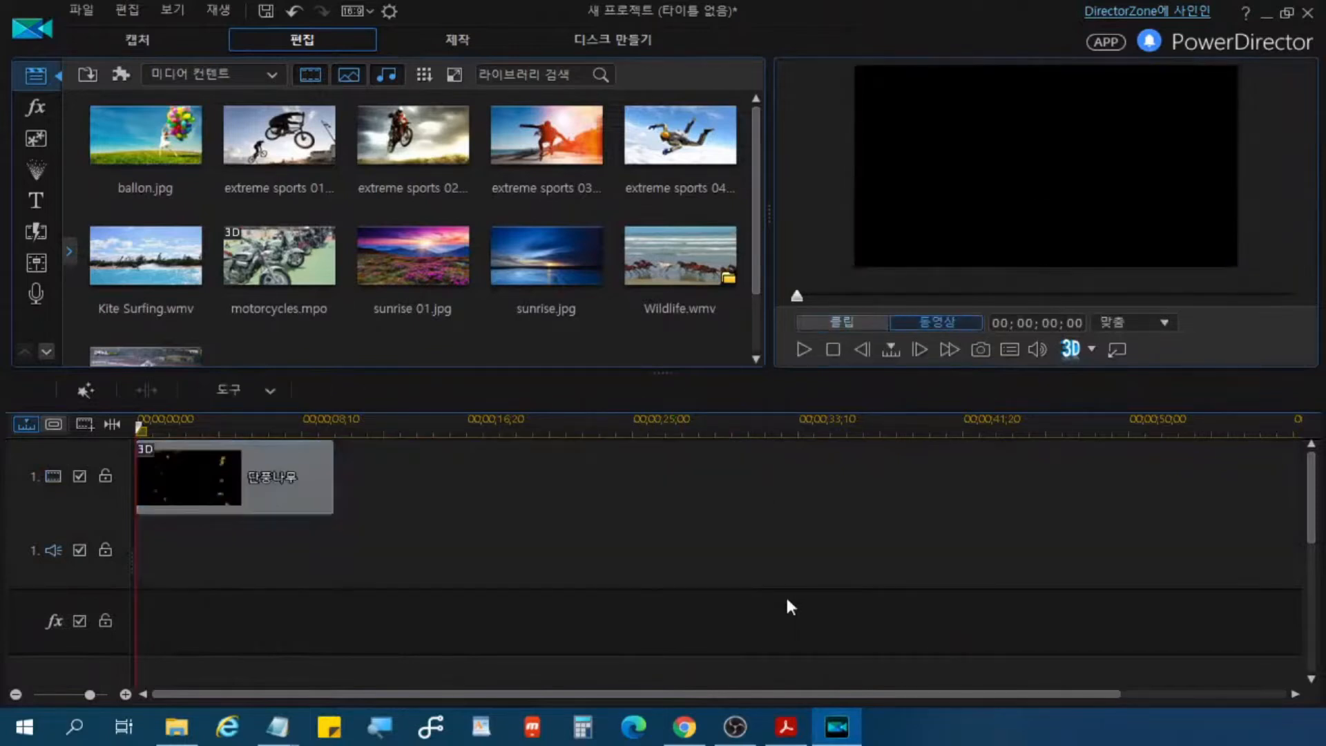
left_click(304, 492)
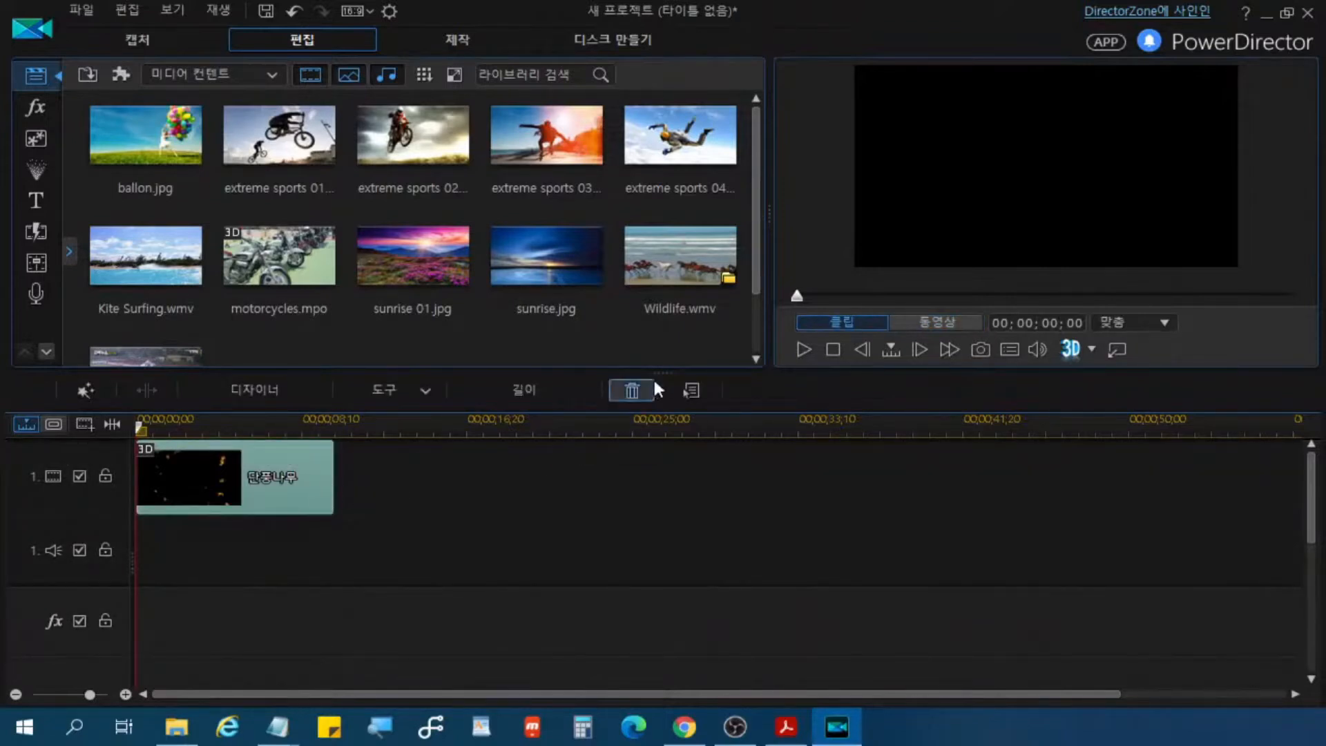
left_click(633, 391)
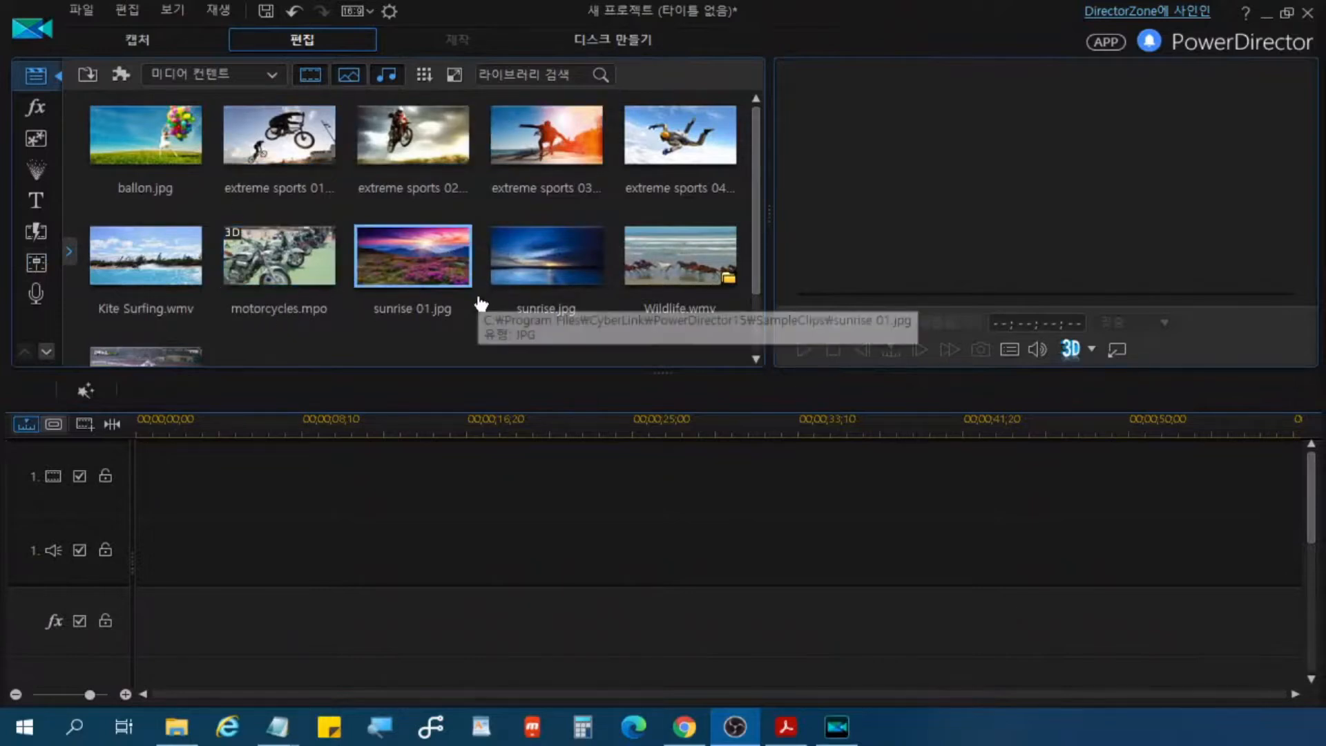
Step: Hide images in the media library, insert Kite Surfing.wmv on the first video track, and stretch the timeline scale to enlarge the clip
left_click(347, 77)
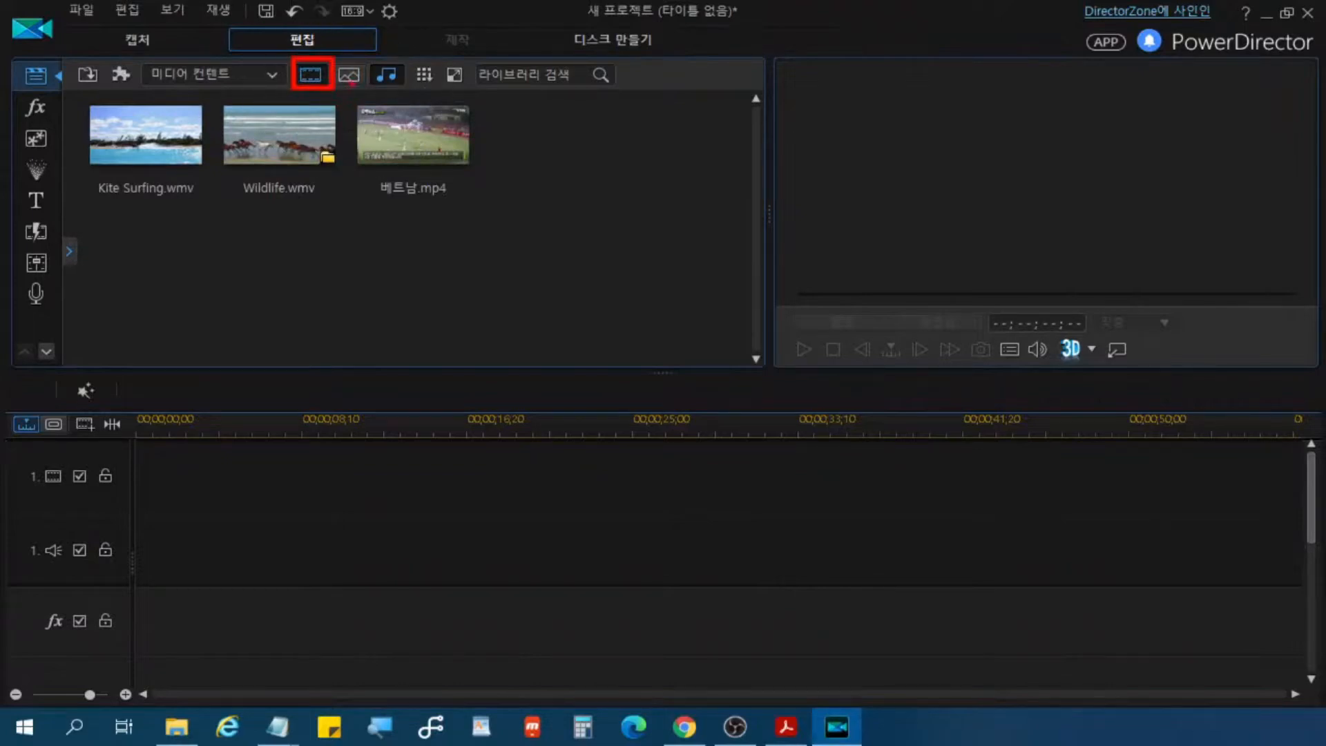
left_click(147, 136)
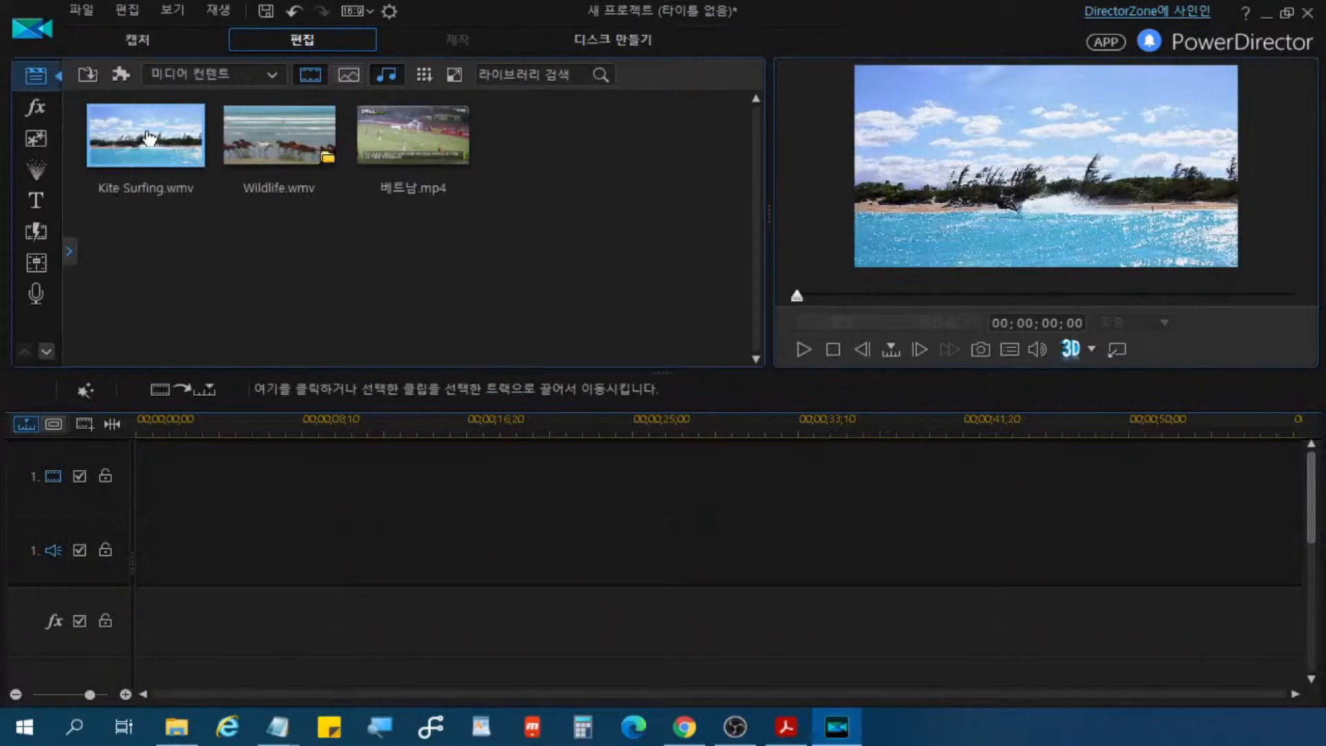
left_click(207, 392)
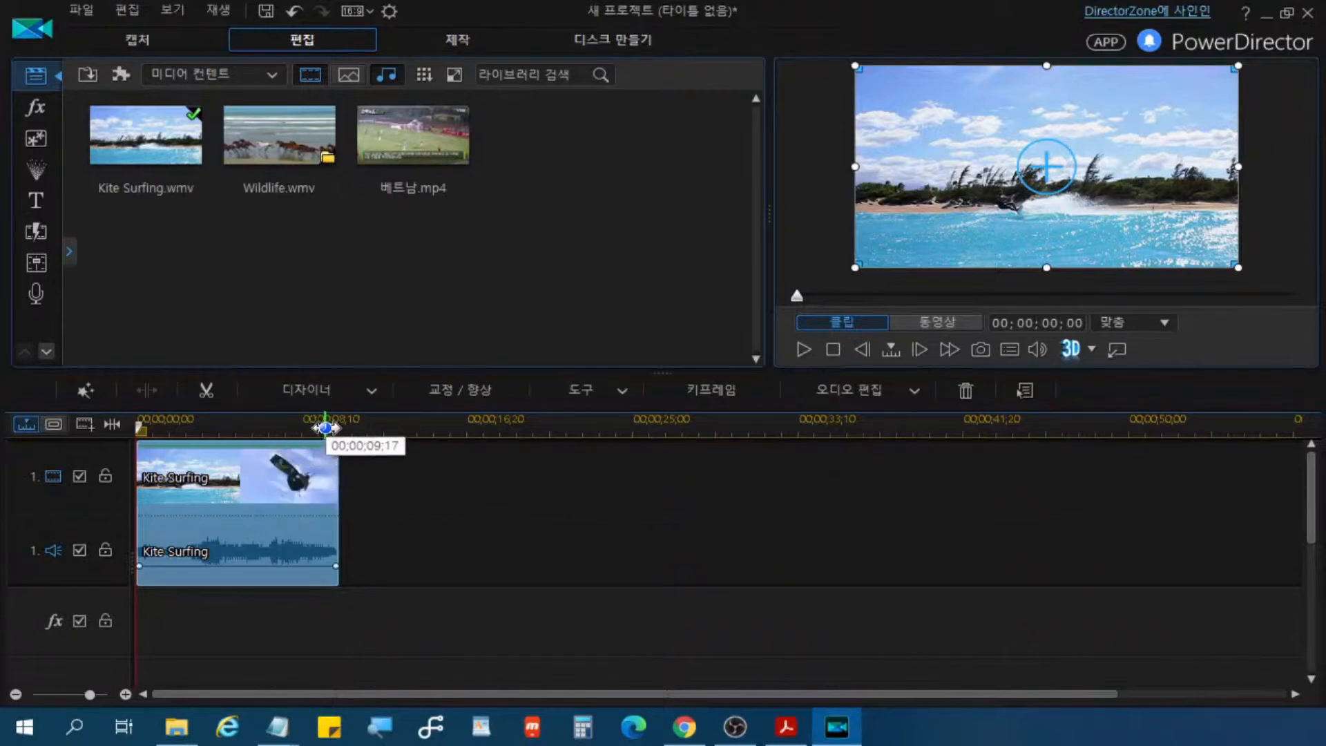
left_click_drag(325, 429, 843, 414)
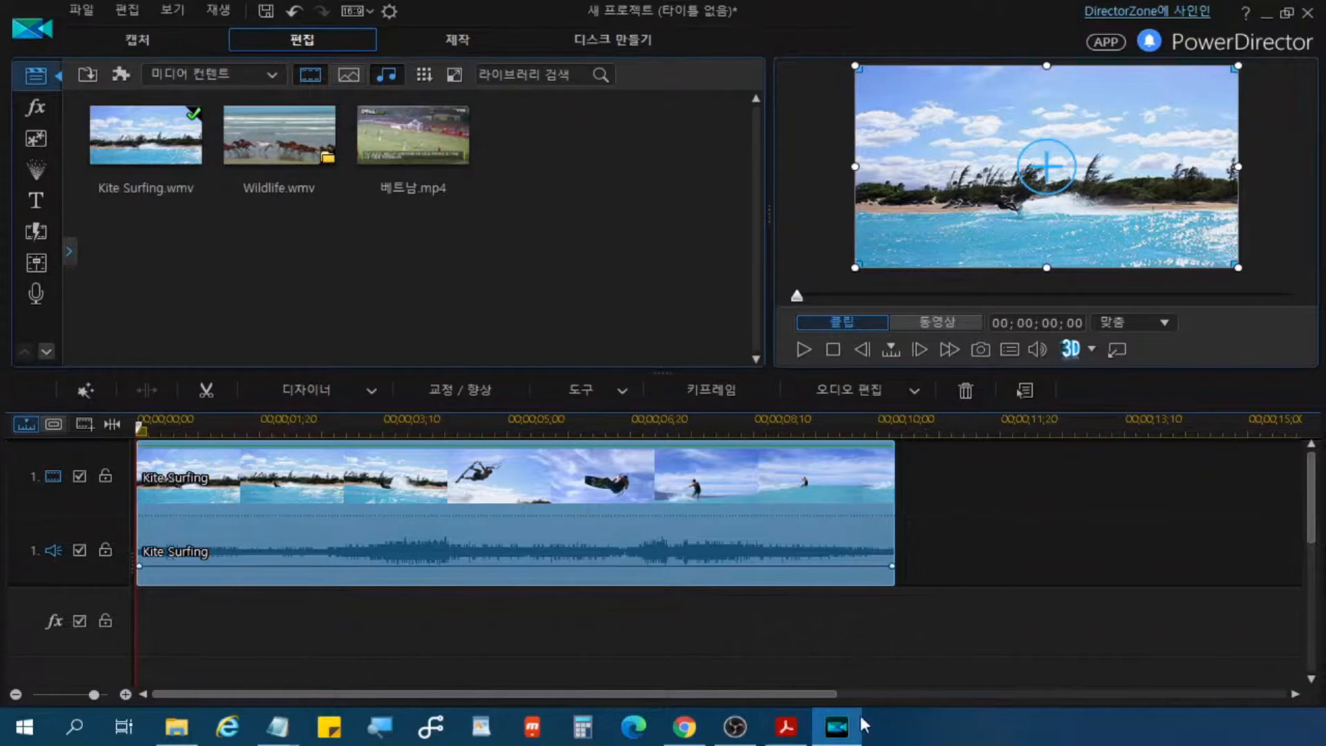
mouse_move(863, 722)
key("alt+Tab")
key("alt+Tab")
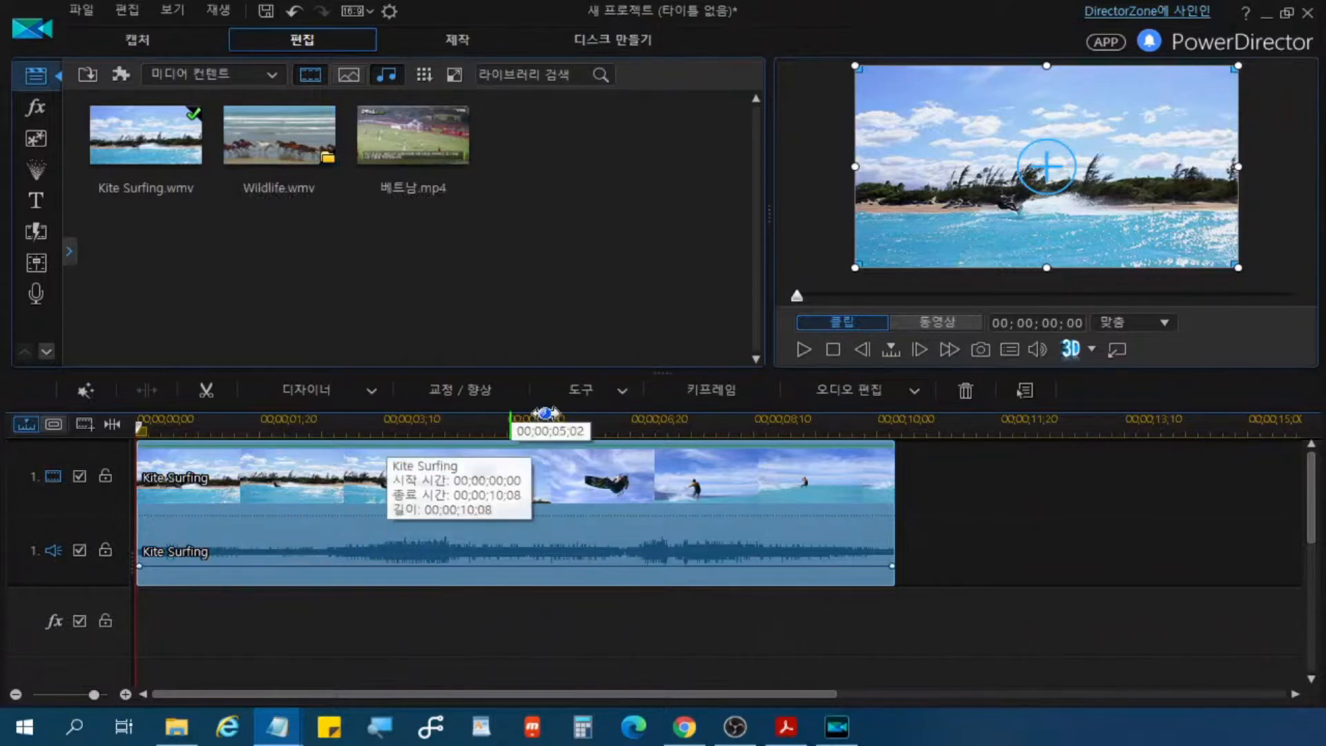
left_click(310, 75)
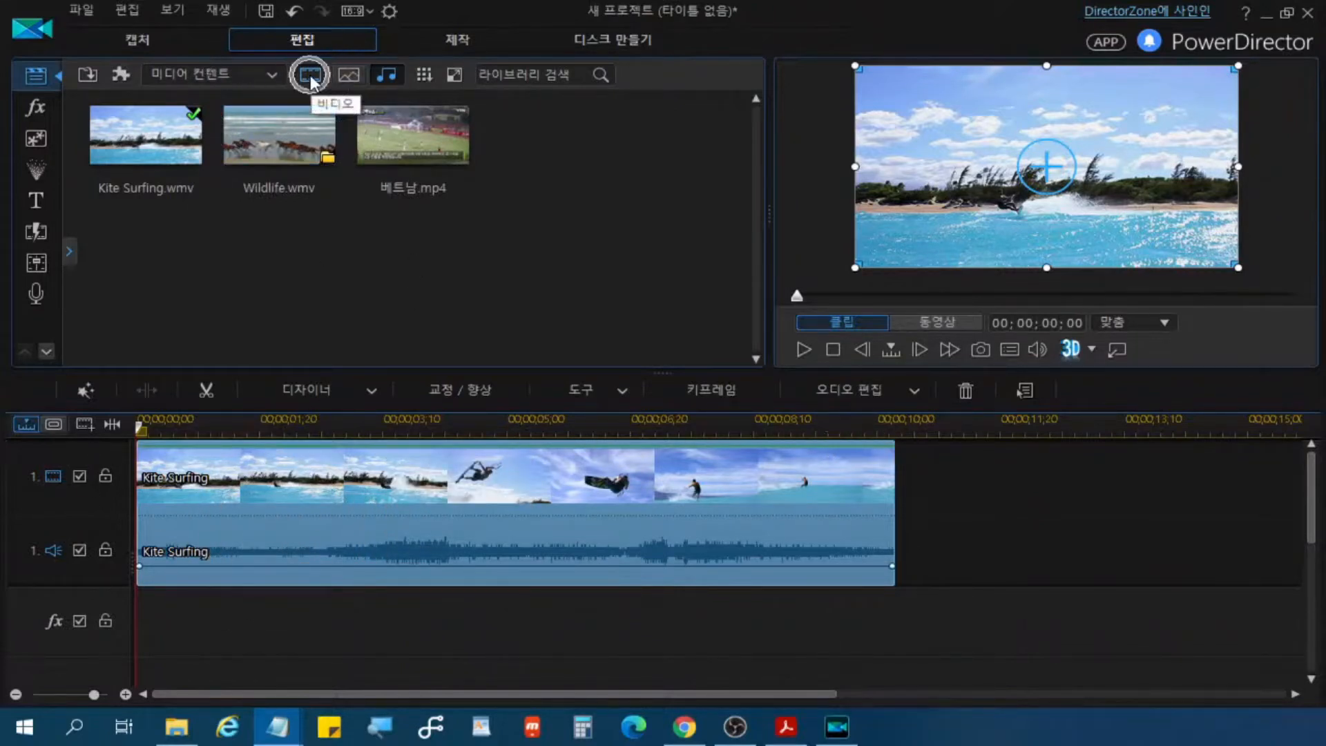
left_click(350, 77)
left_click(352, 81)
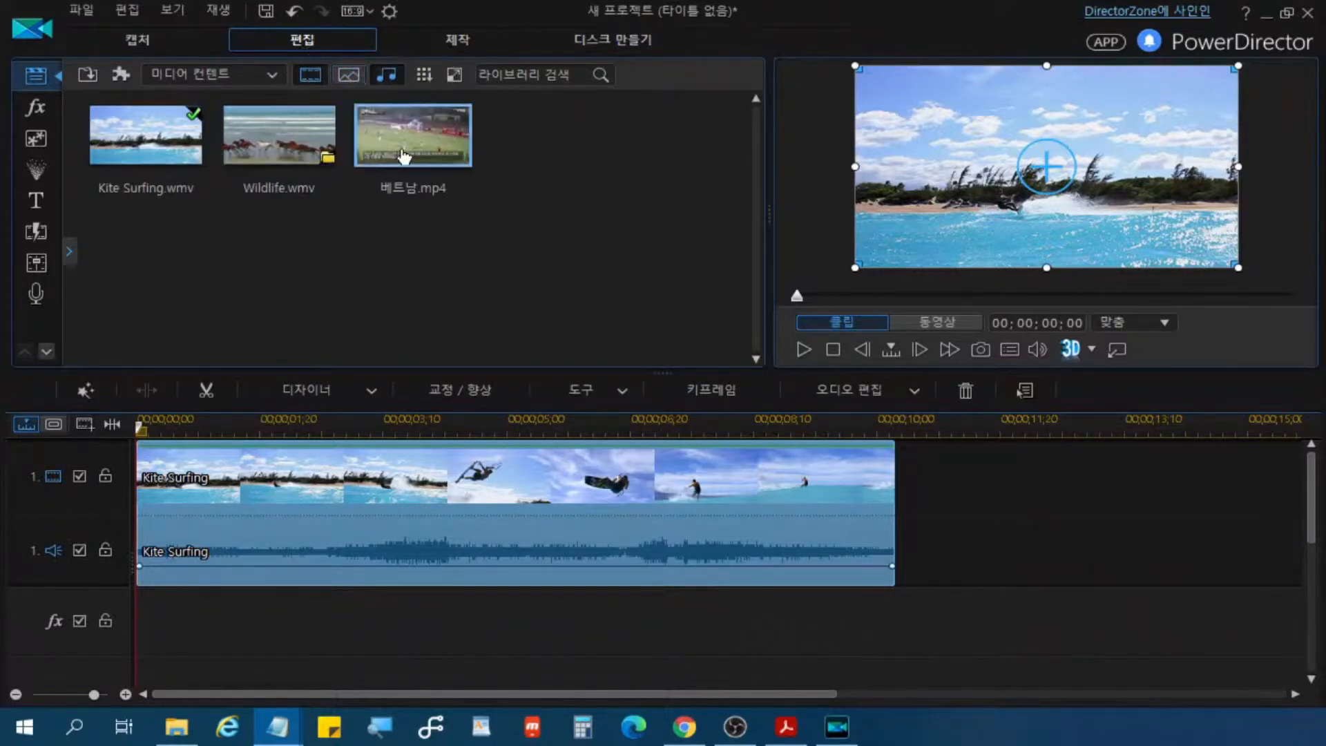
left_click(310, 76)
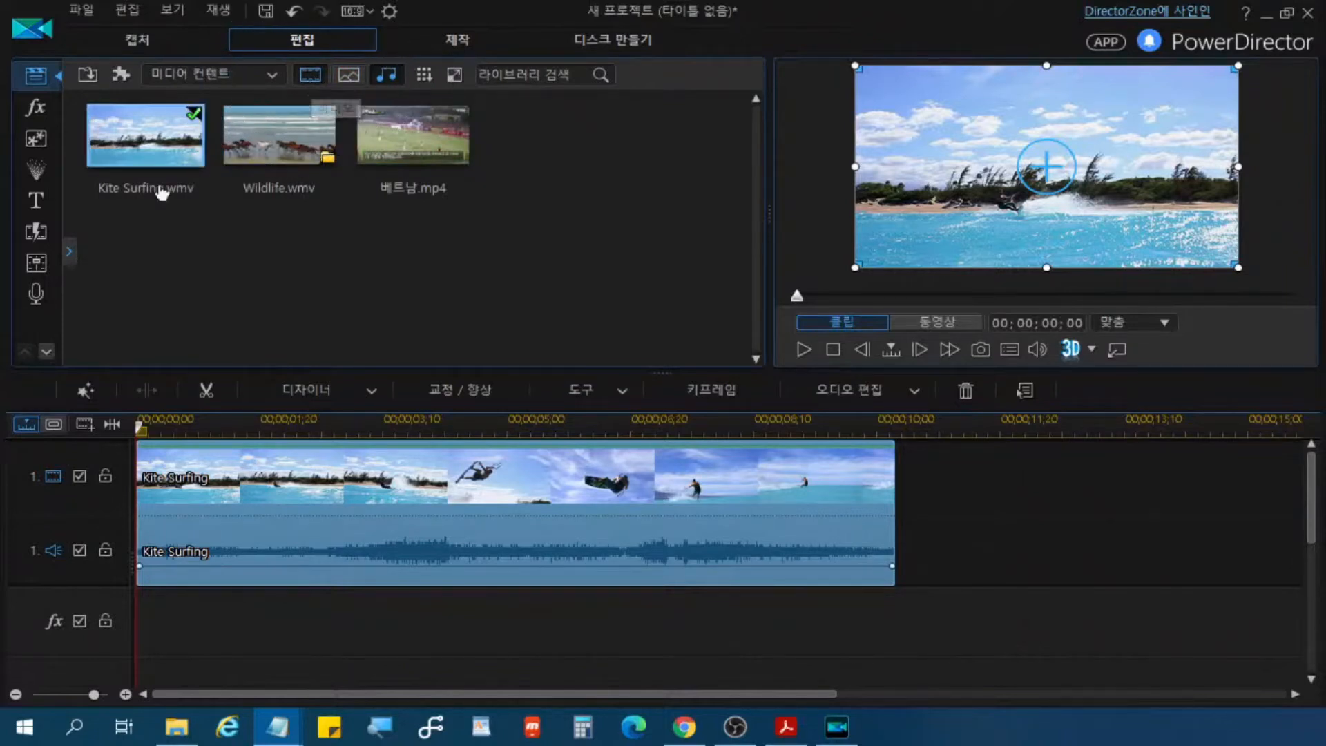
left_click(146, 153)
left_click(147, 154)
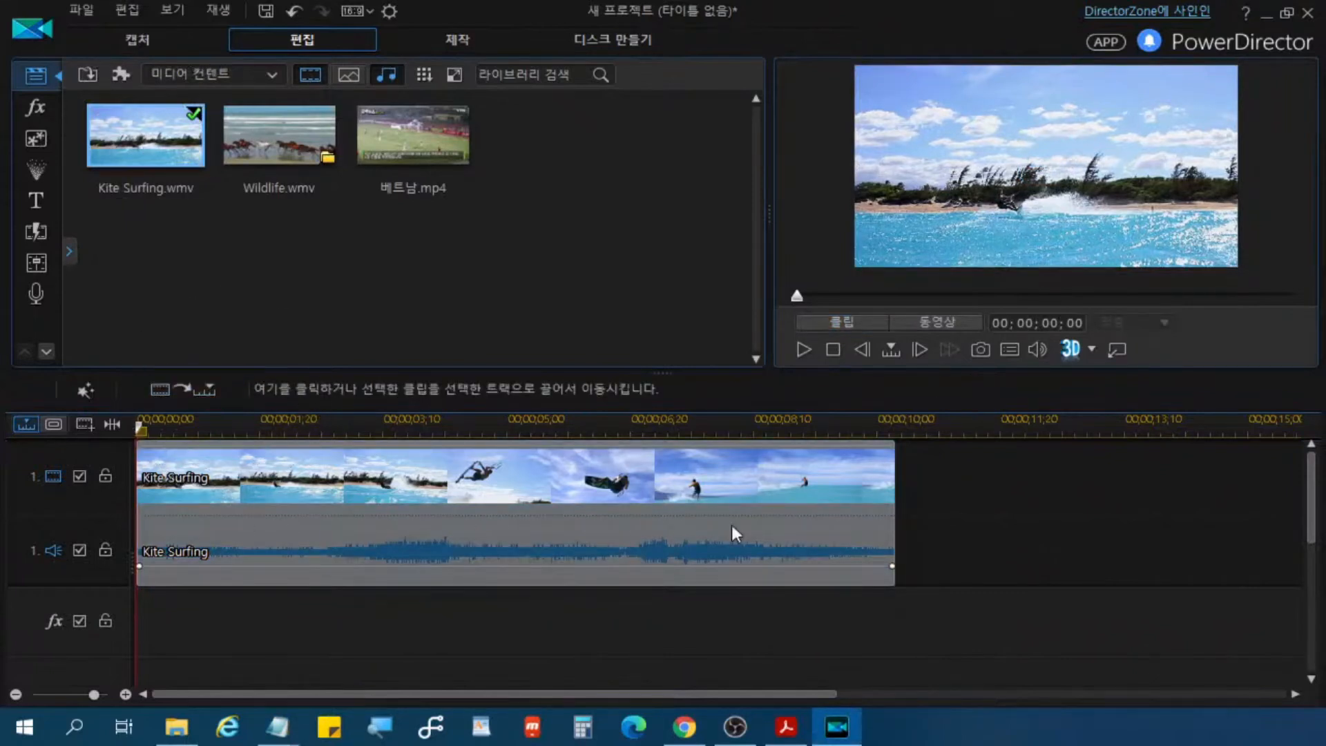
left_click_drag(889, 424, 887, 424)
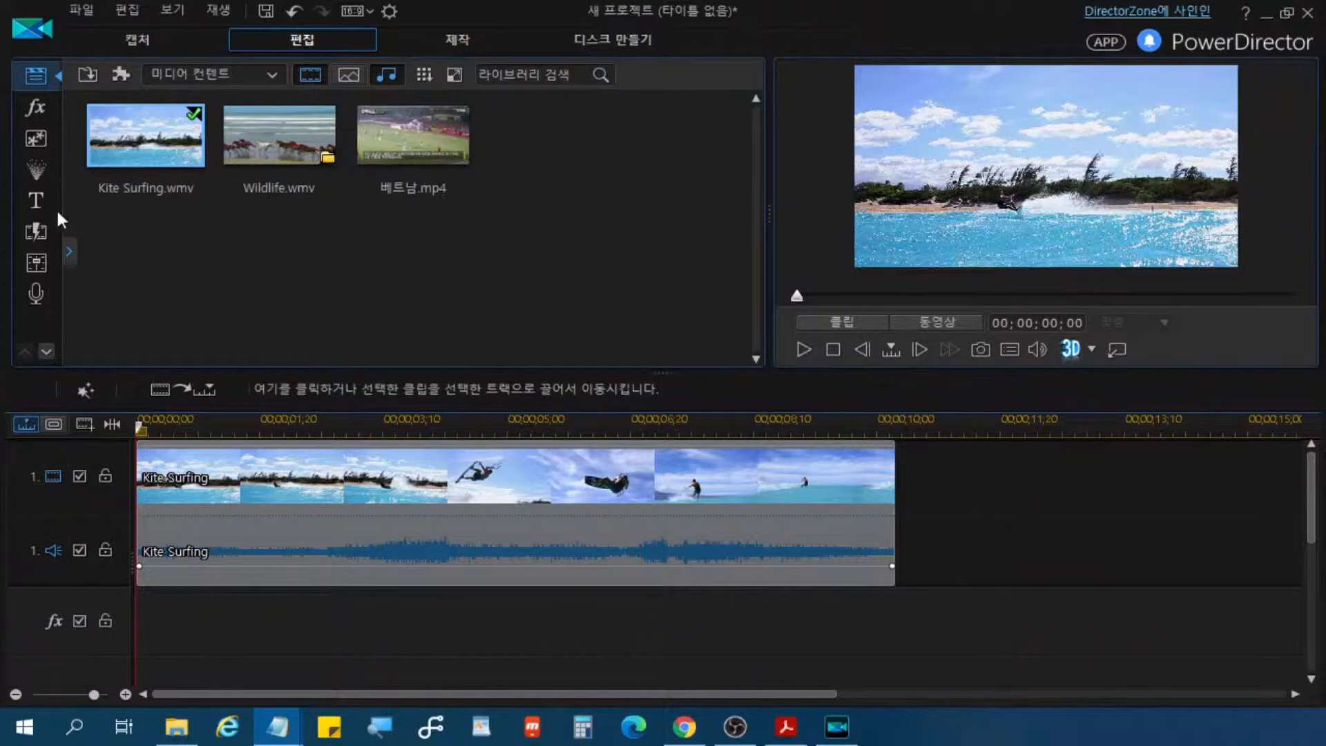
Step: Open the title templates, check the 다운로드함 category, and show 모든 컨텐트 again
left_click(38, 201)
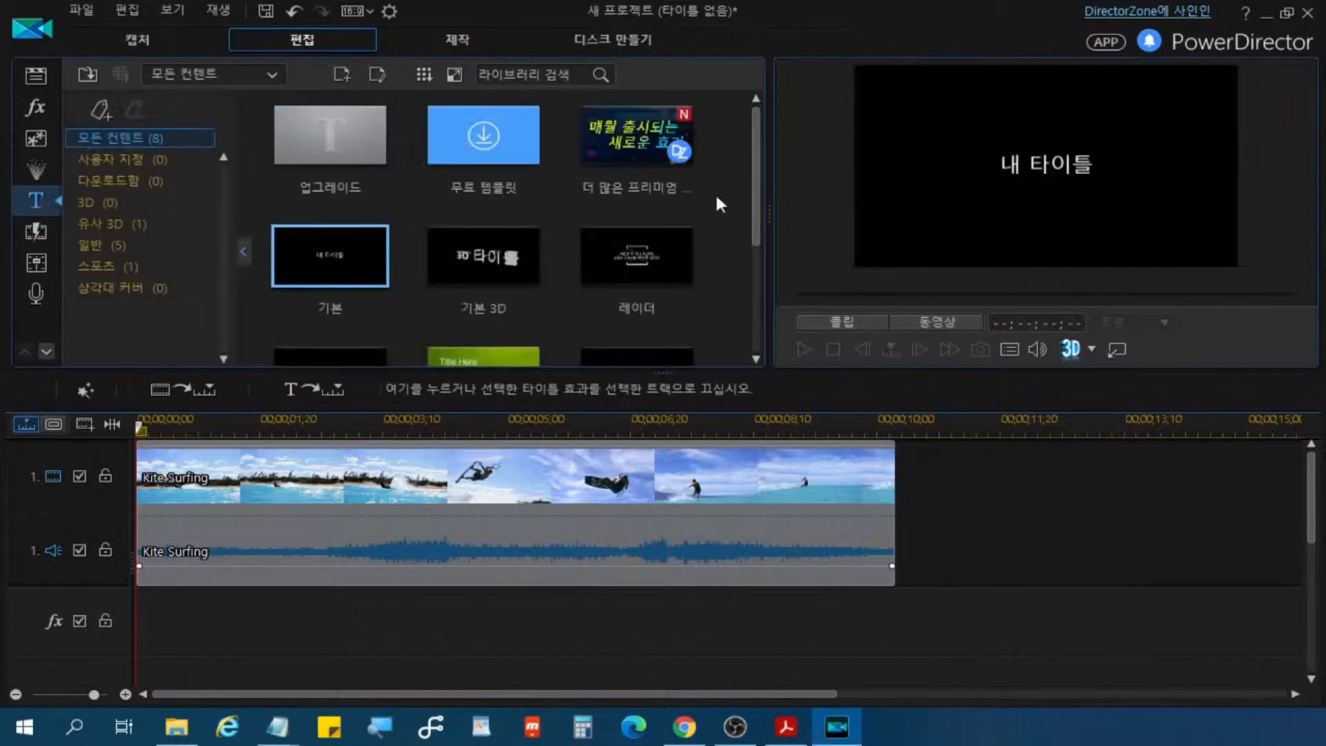
key("alt+Tab")
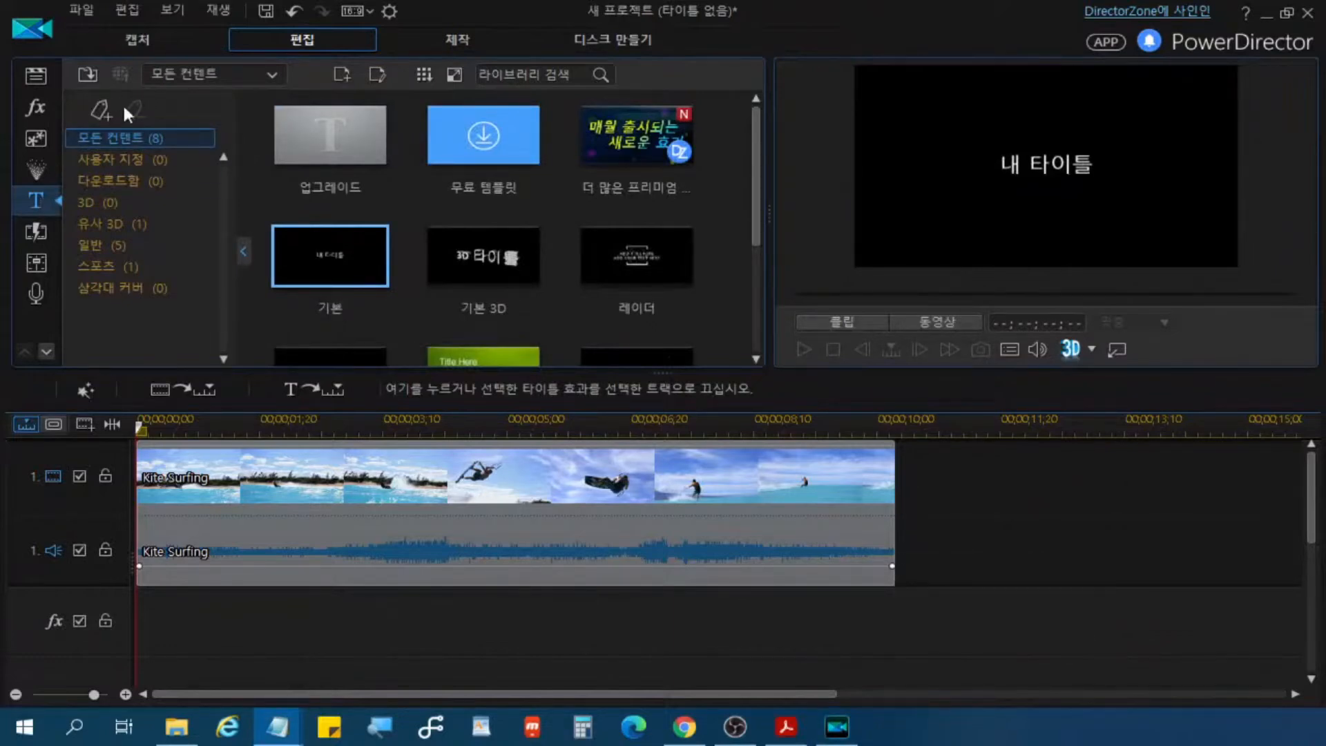
left_click(126, 181)
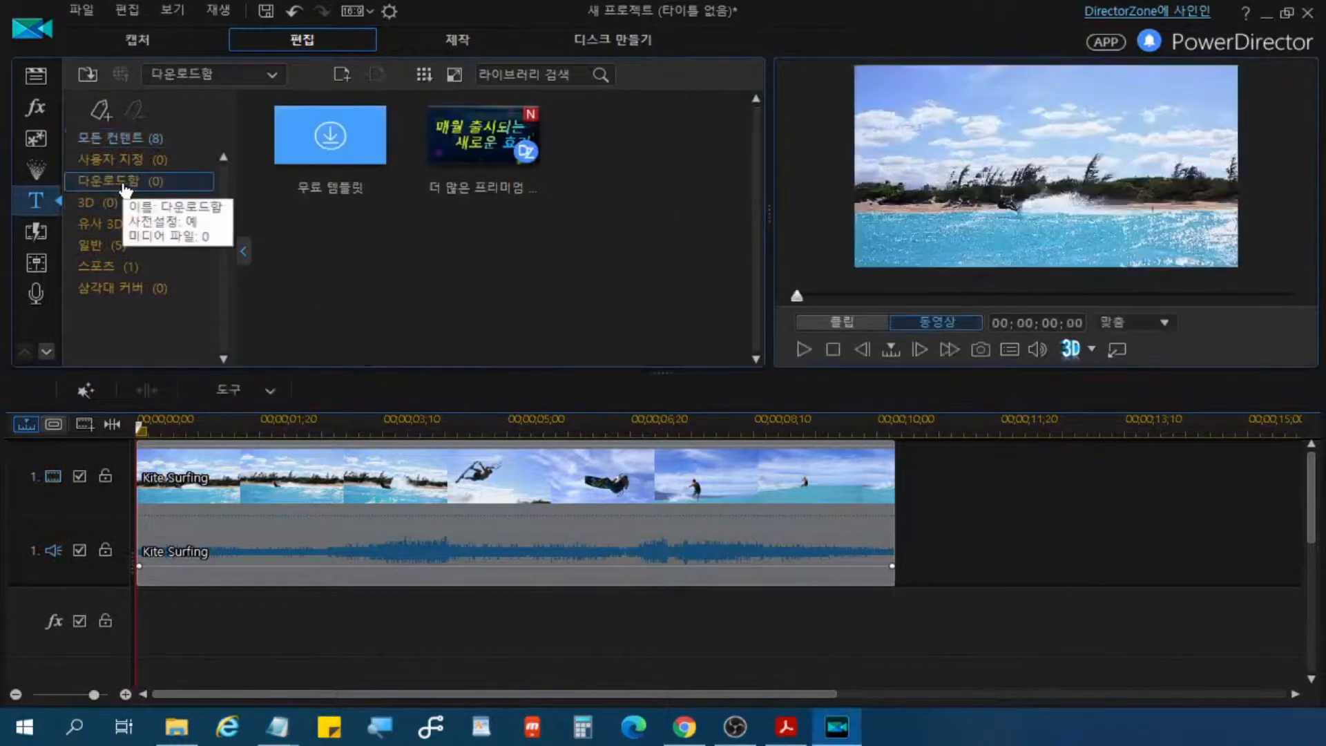
left_click(135, 138)
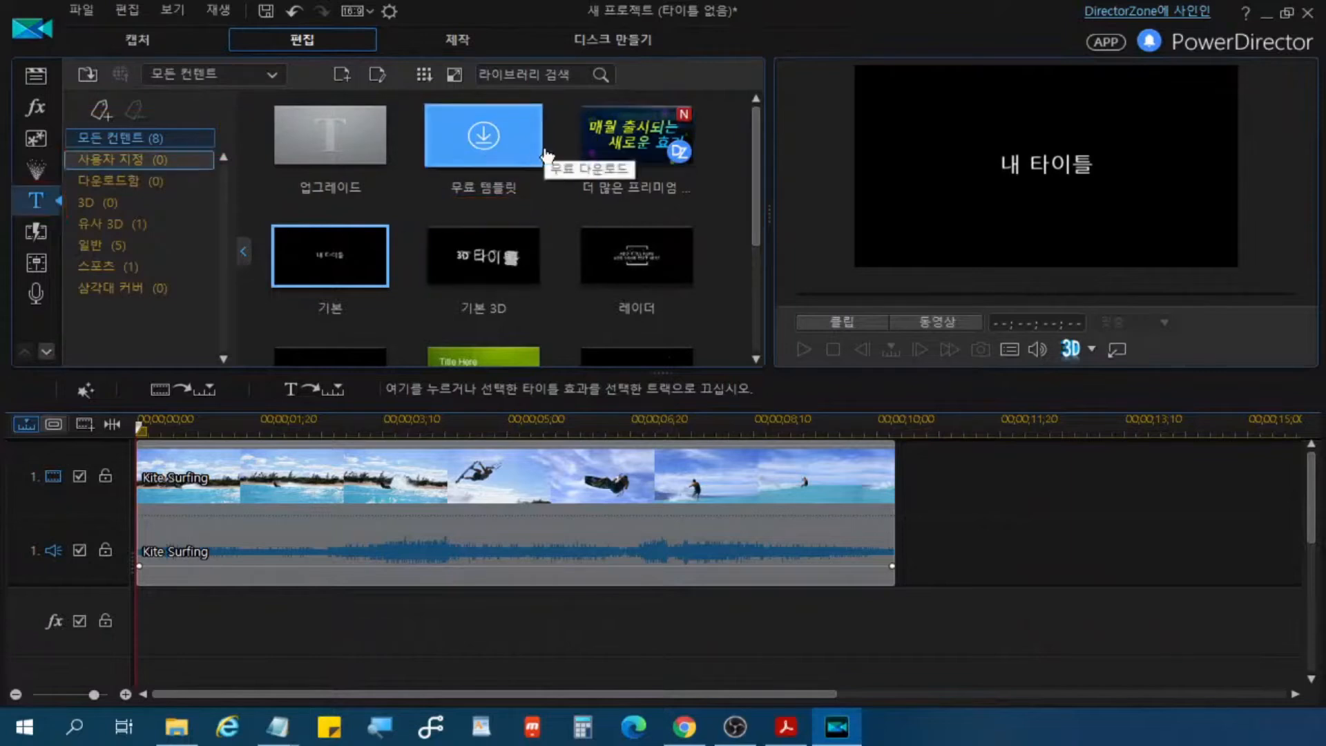
Step: Look through the title templates and widen the library area to fit four templates per row
scroll(417, 222, "down", 3)
scroll(442, 222, "up", 2)
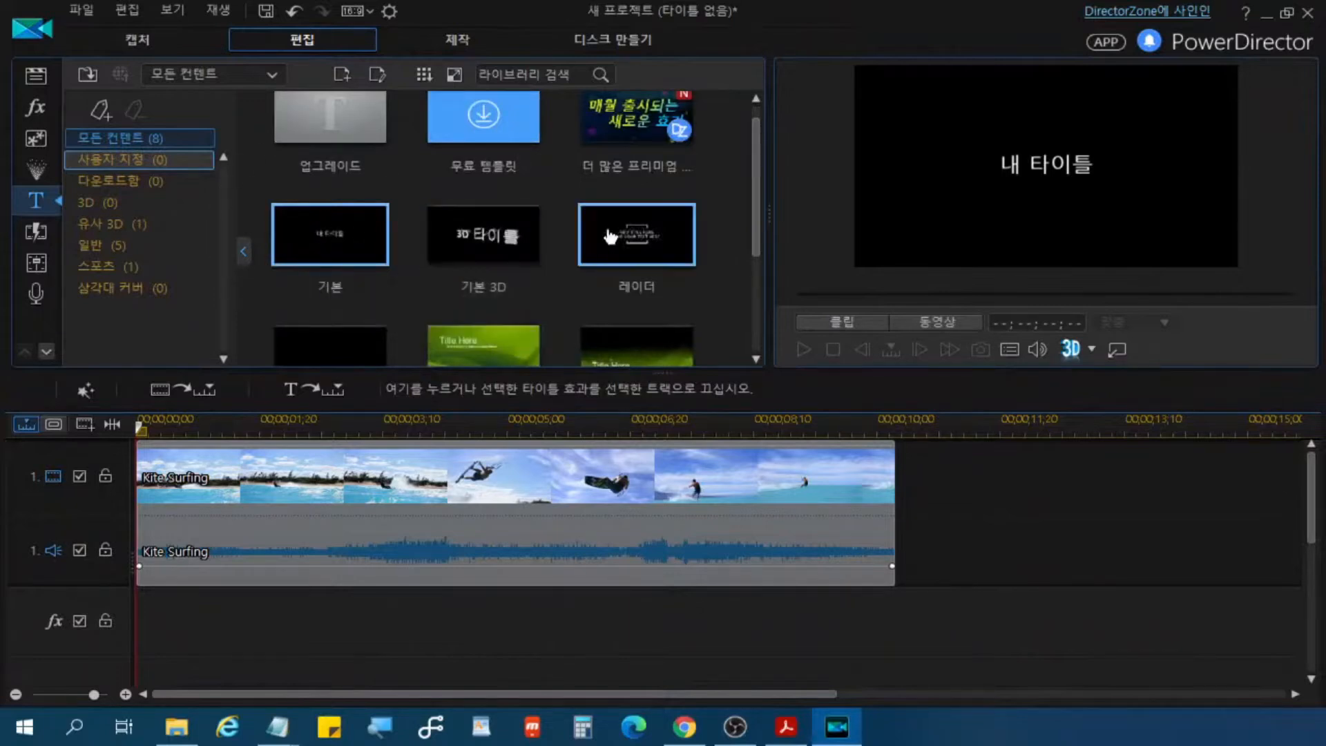
scroll(631, 238, "down", 3)
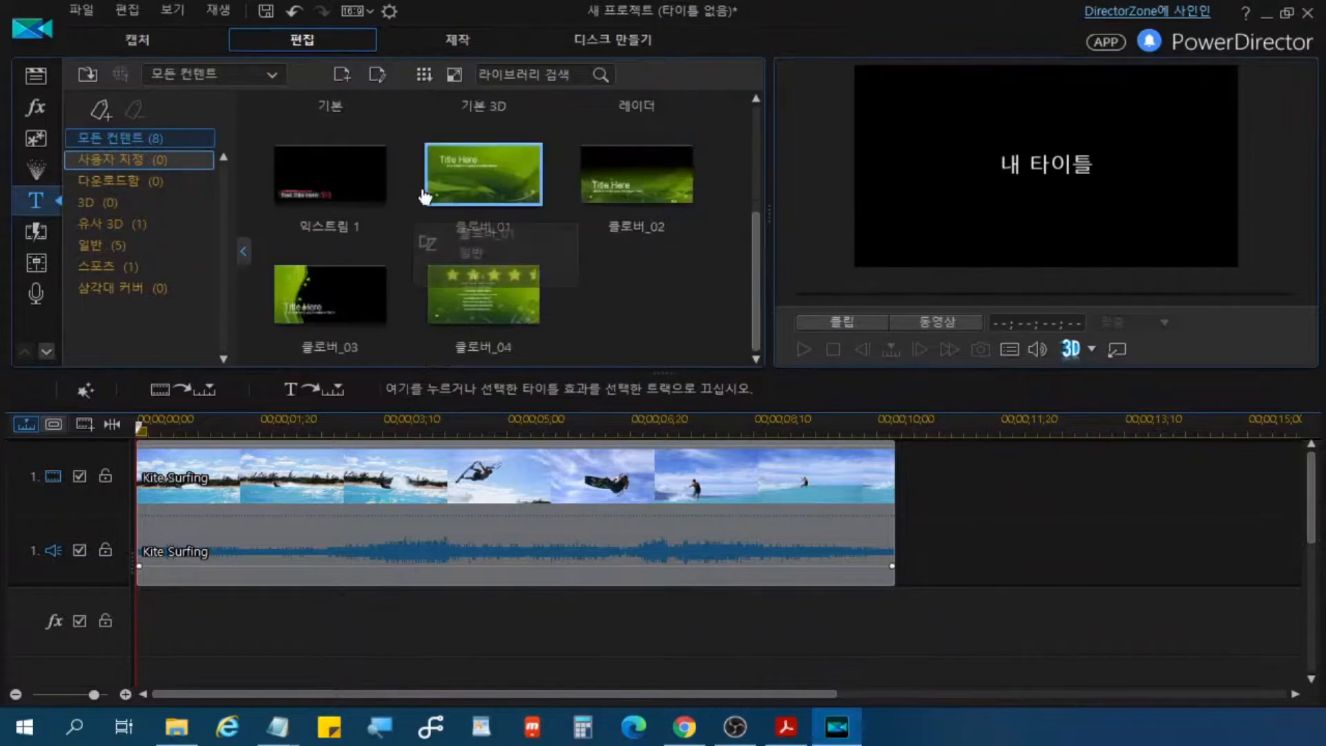
left_click_drag(771, 215, 868, 222)
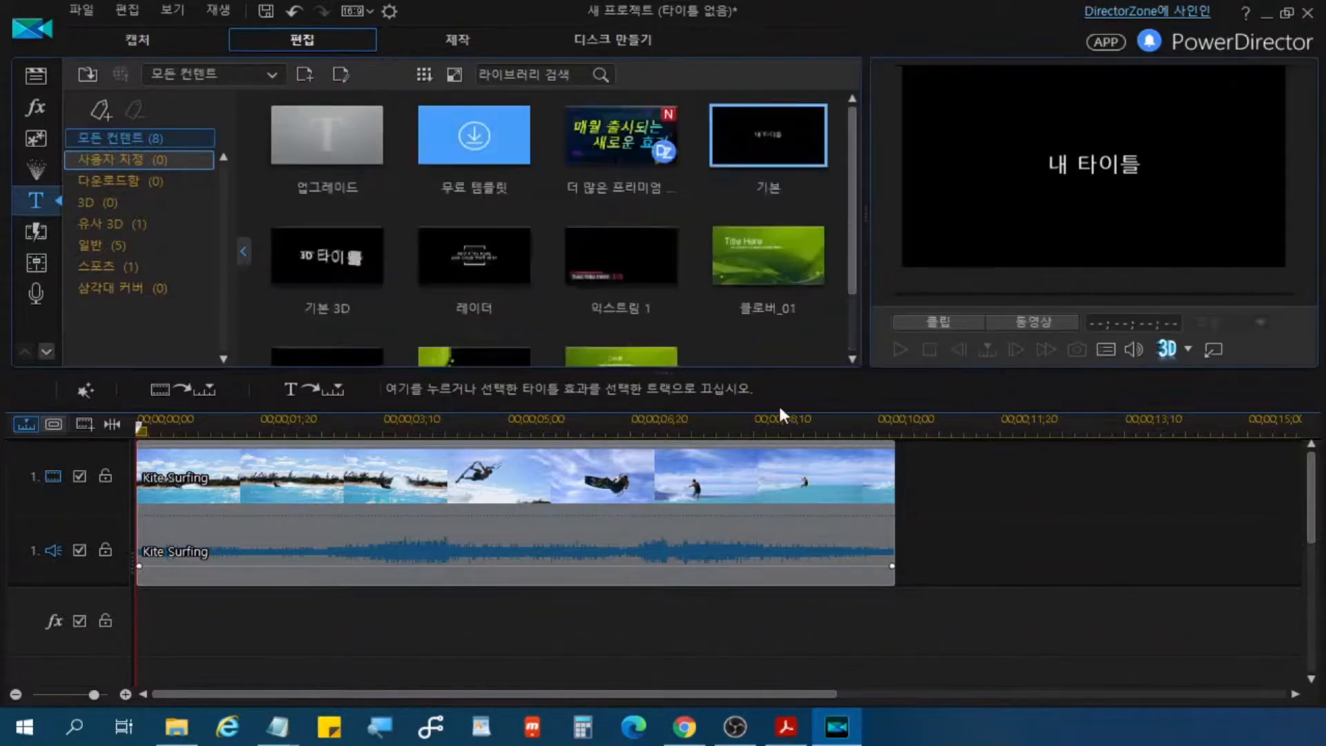
mouse_move(792, 237)
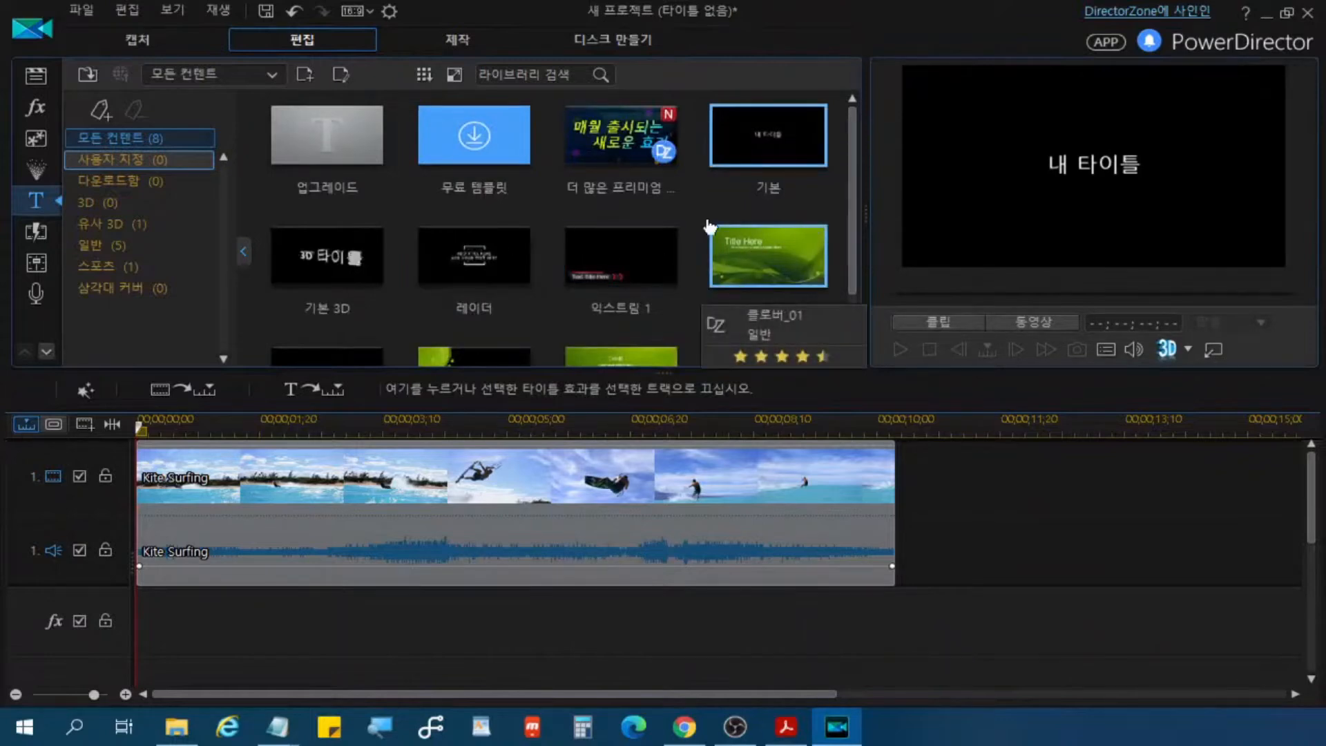
scroll(711, 222, "down", 1)
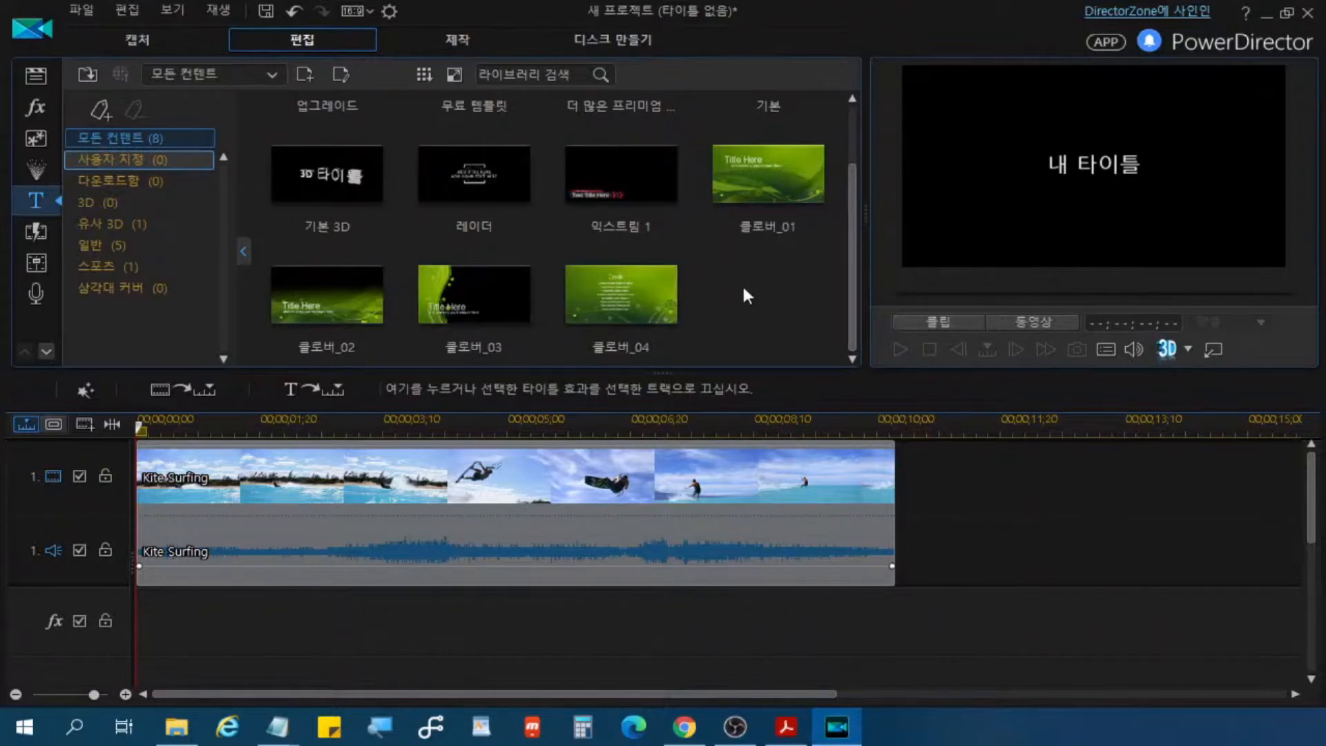
Step: Preview the title templates 클로버_04, 클로버_03, 클로버_02, 클로버_01 and 기본
left_click(627, 304)
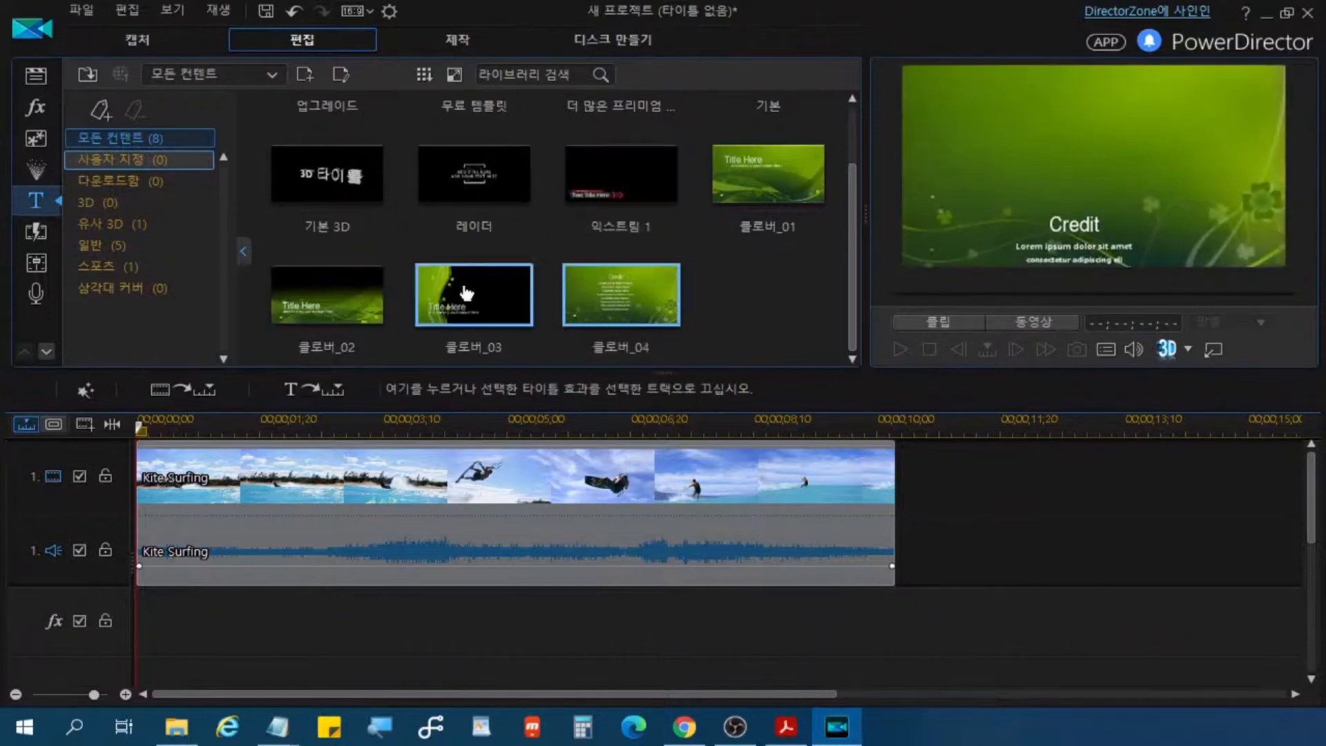
left_click(467, 294)
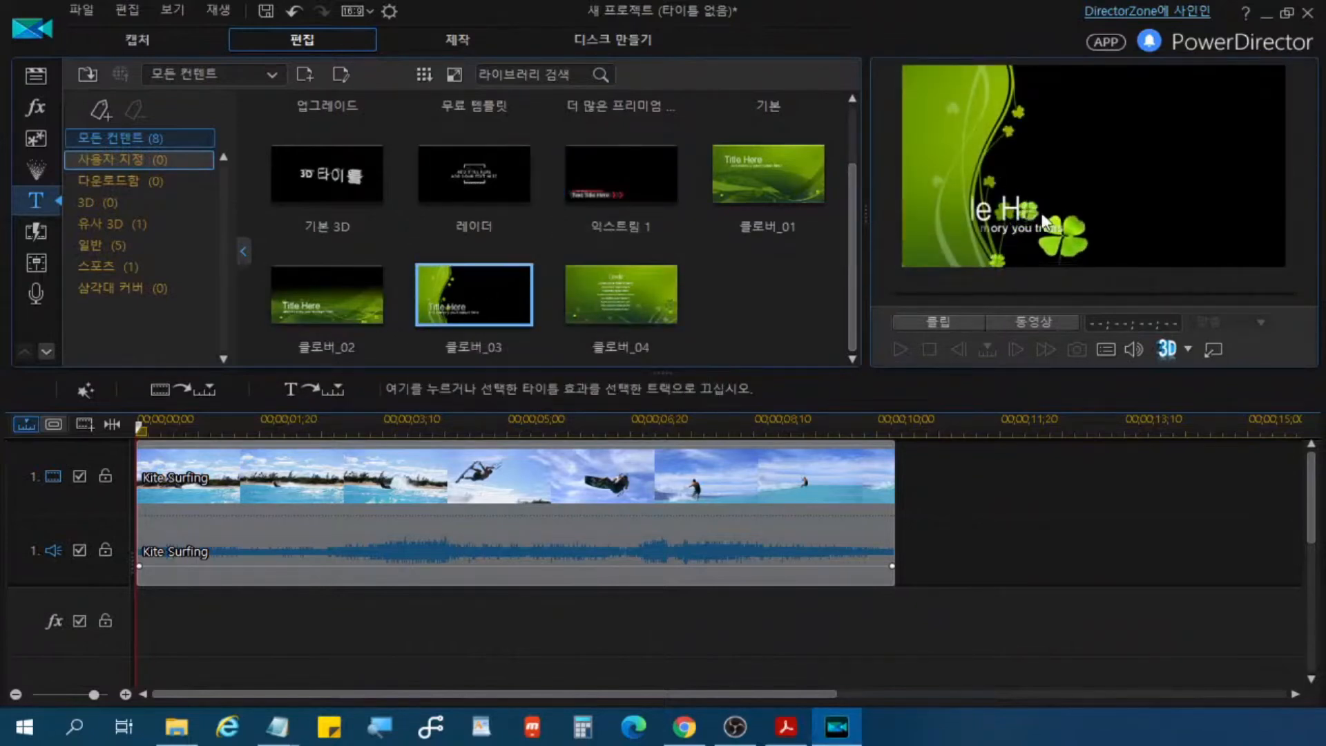
left_click(358, 315)
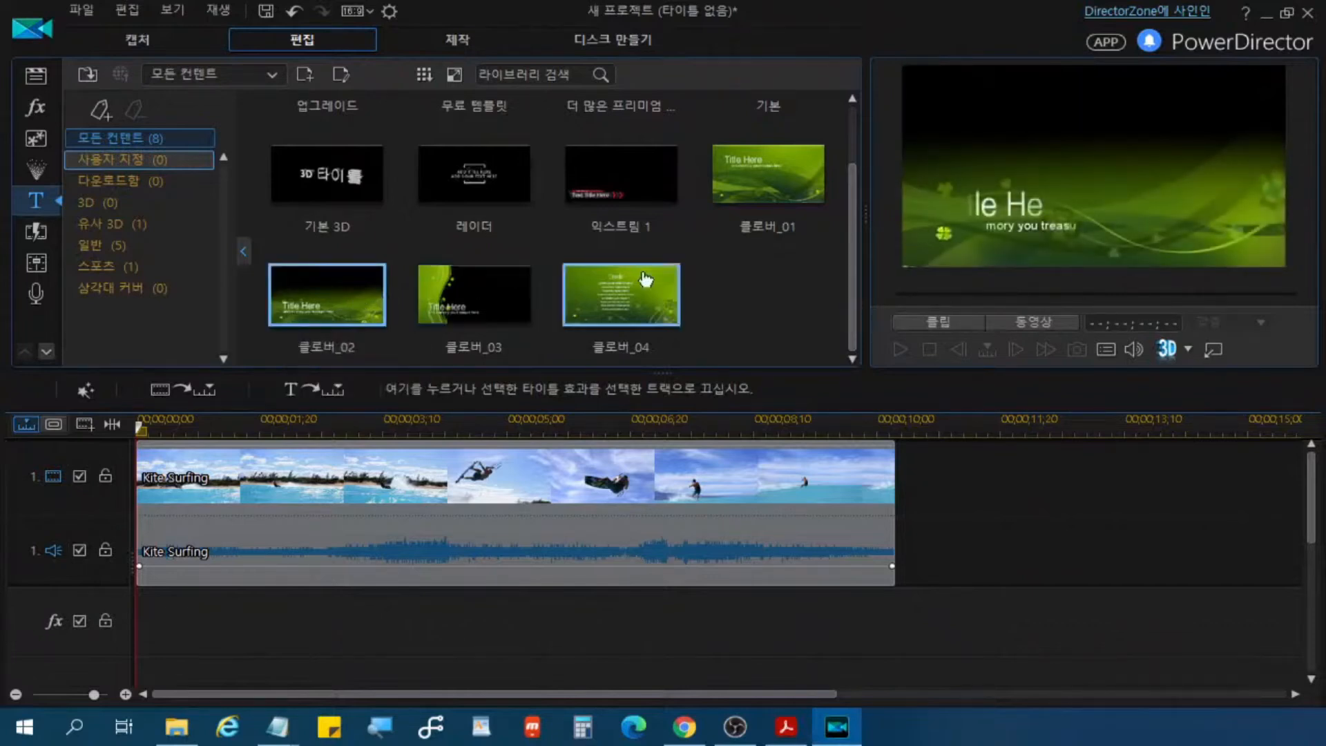
left_click(762, 181)
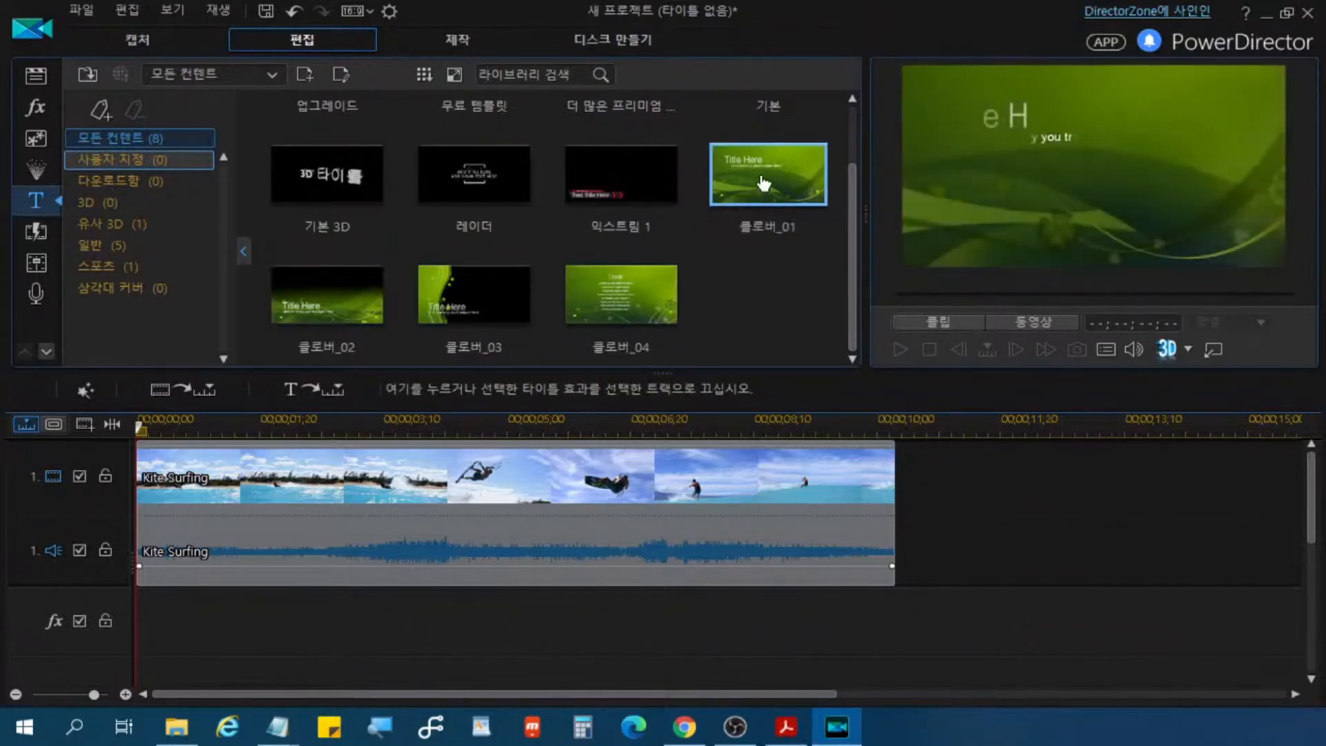
key("ctrl")
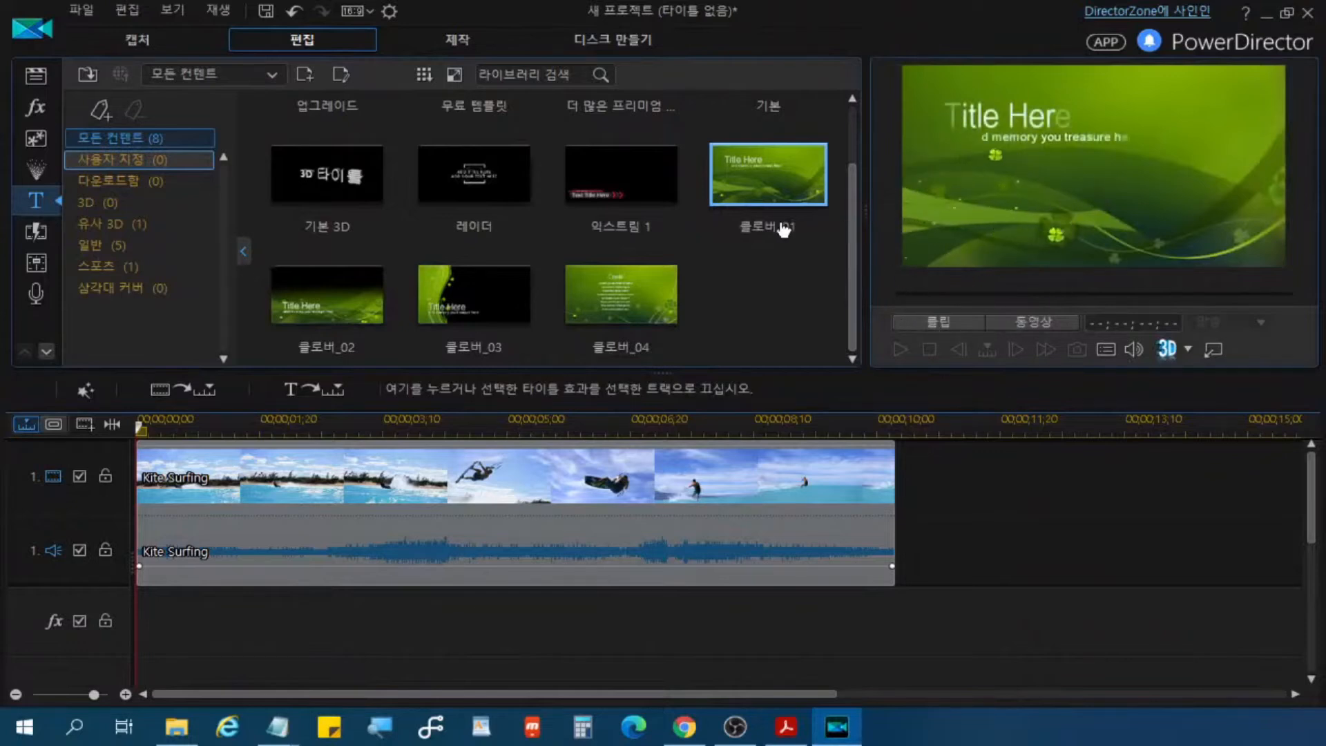
left_click_drag(849, 218, 850, 167)
left_click(758, 148)
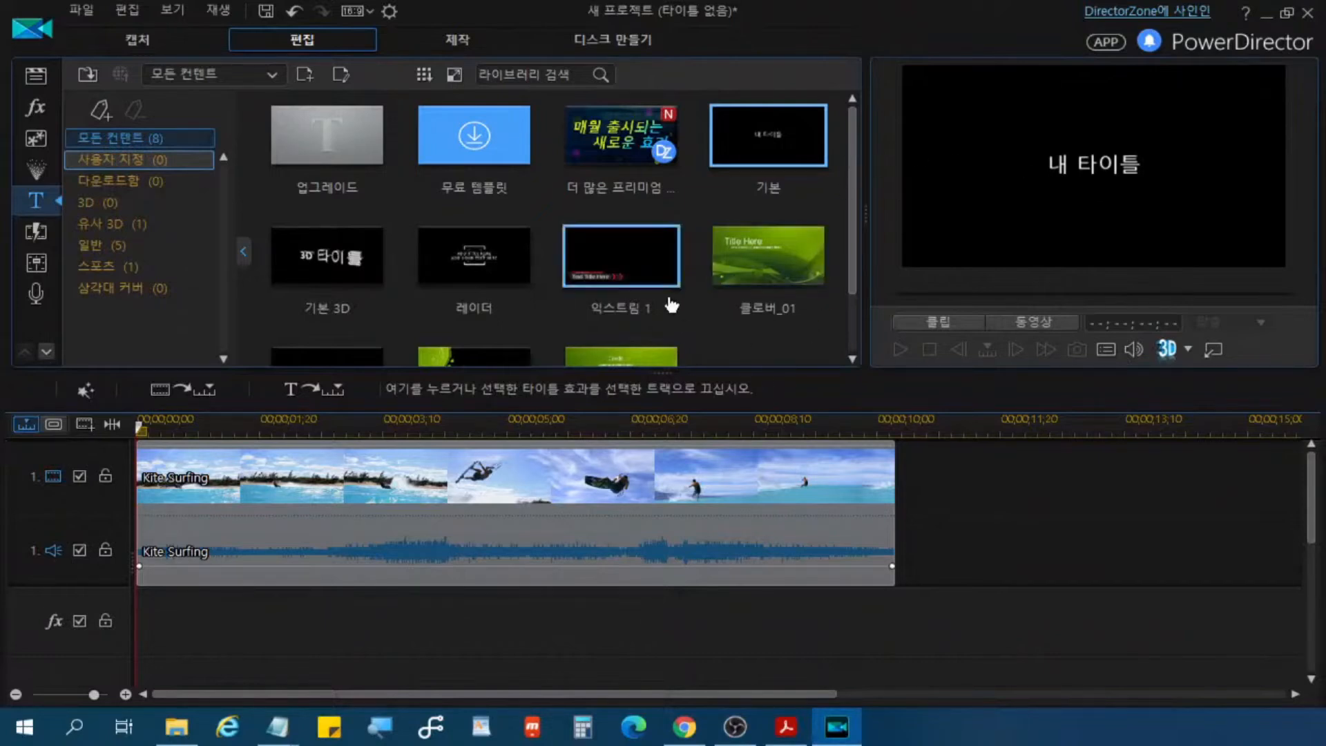
left_click(779, 261)
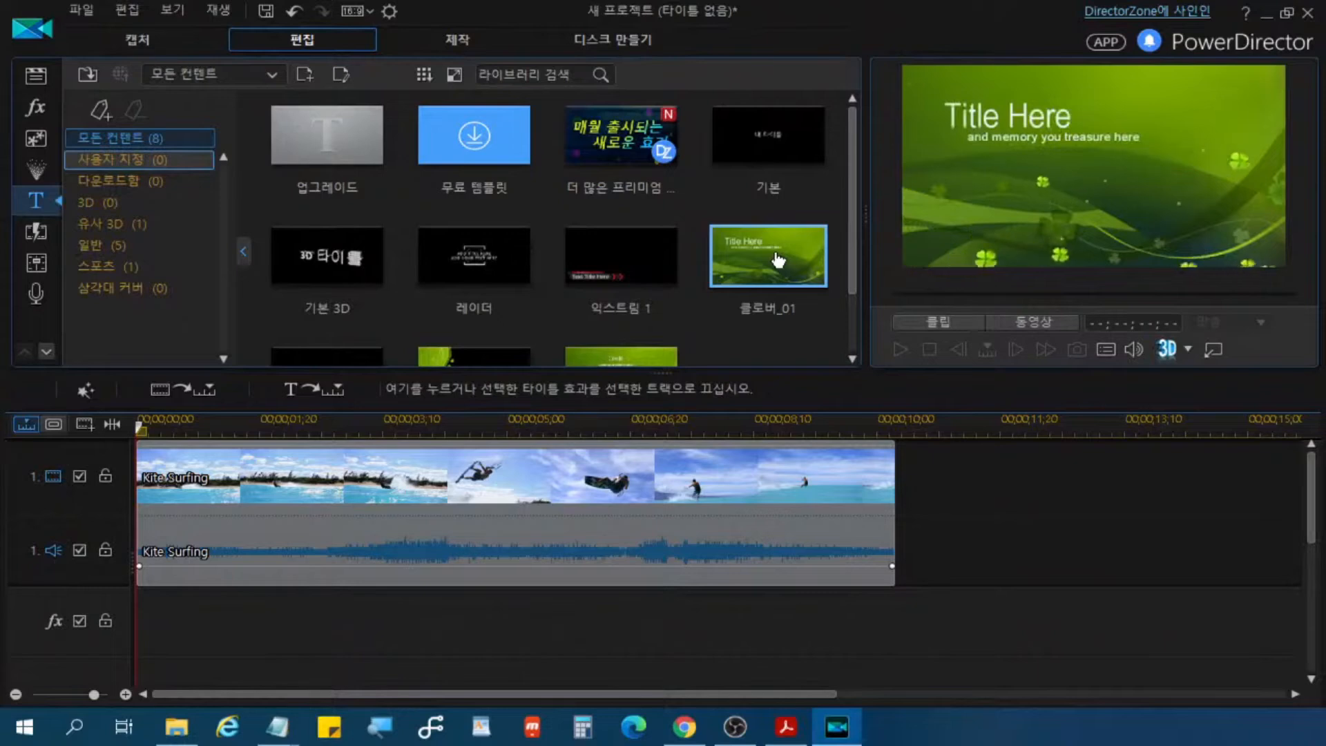
Step: Add the 클로버_02 title template to the title track at the start of the timeline
scroll(761, 258, "down", 2)
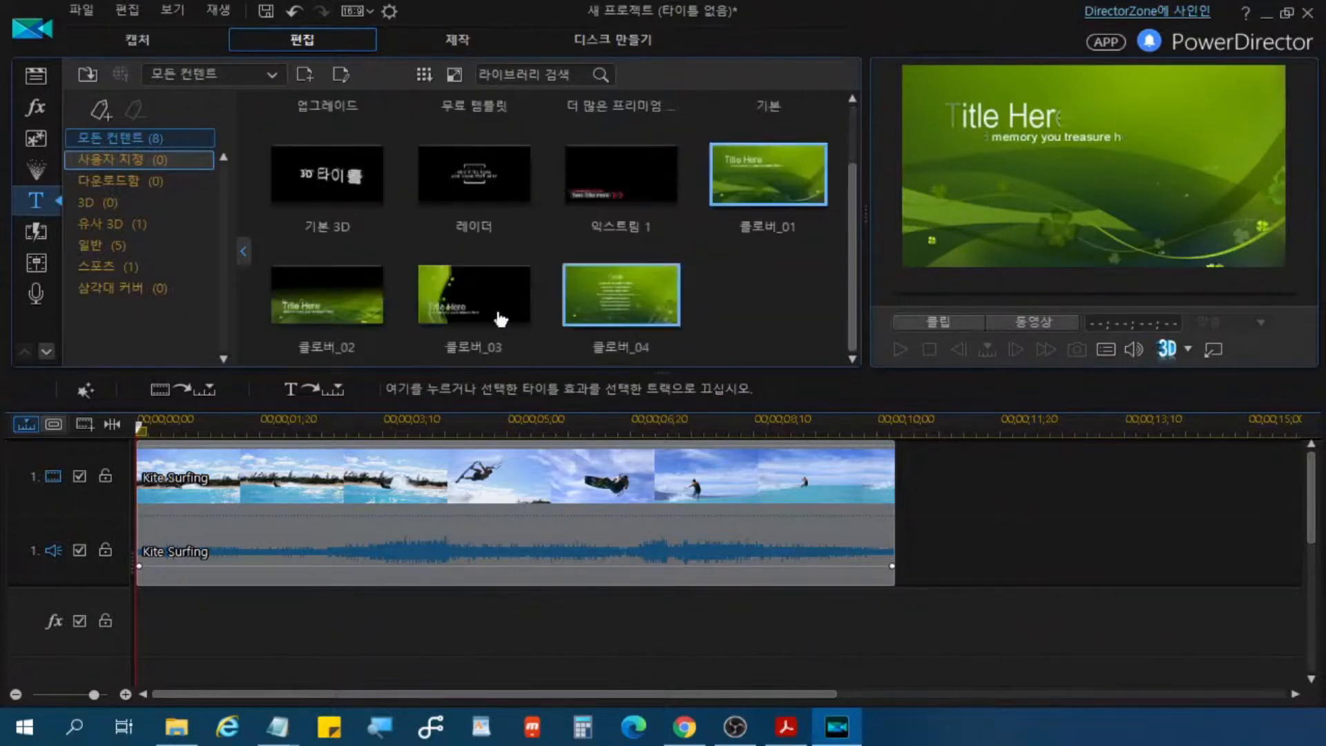
left_click(321, 310)
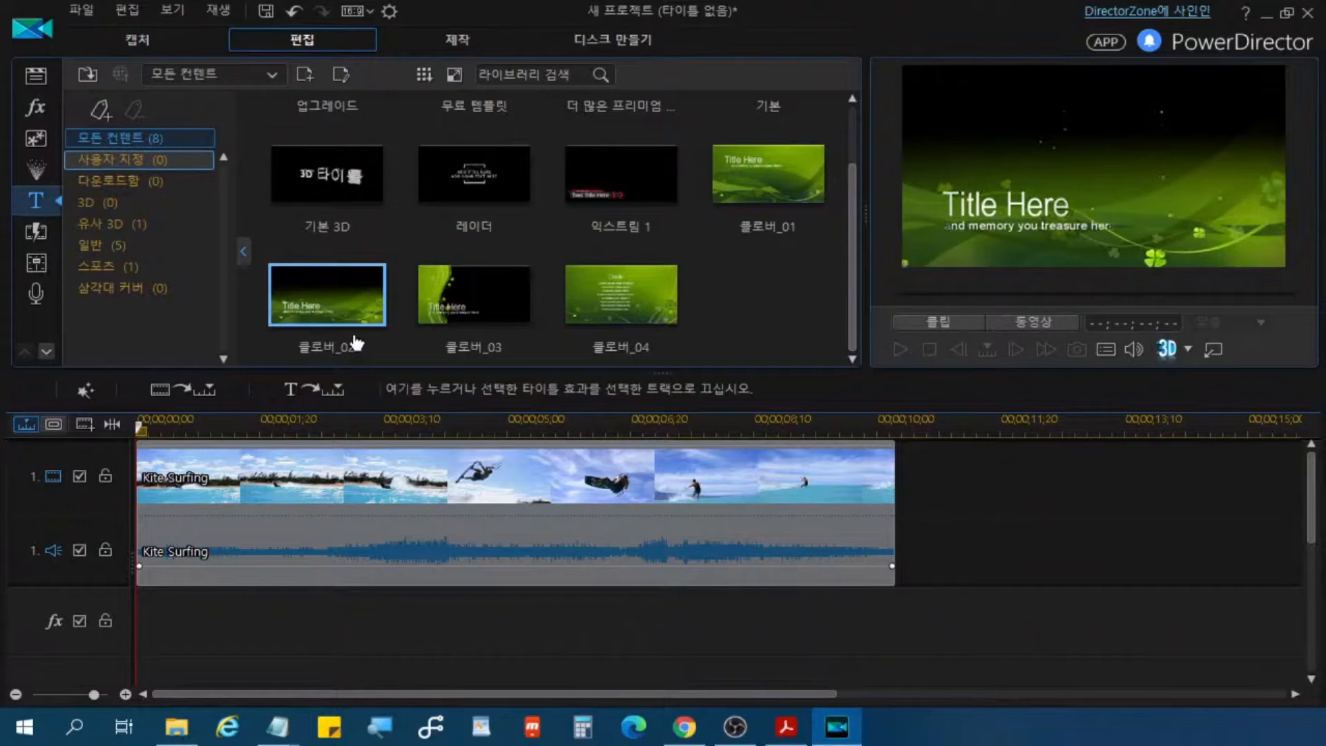
left_click(341, 298)
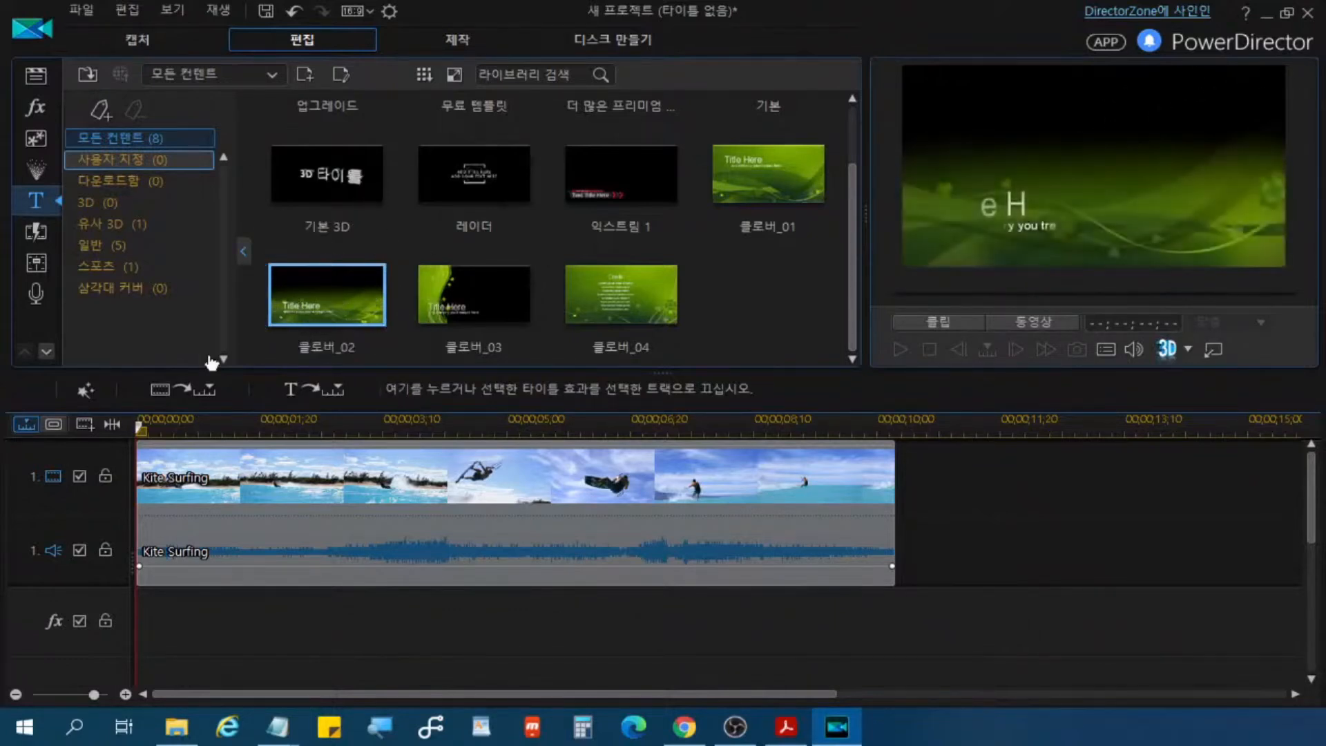
left_click(292, 389)
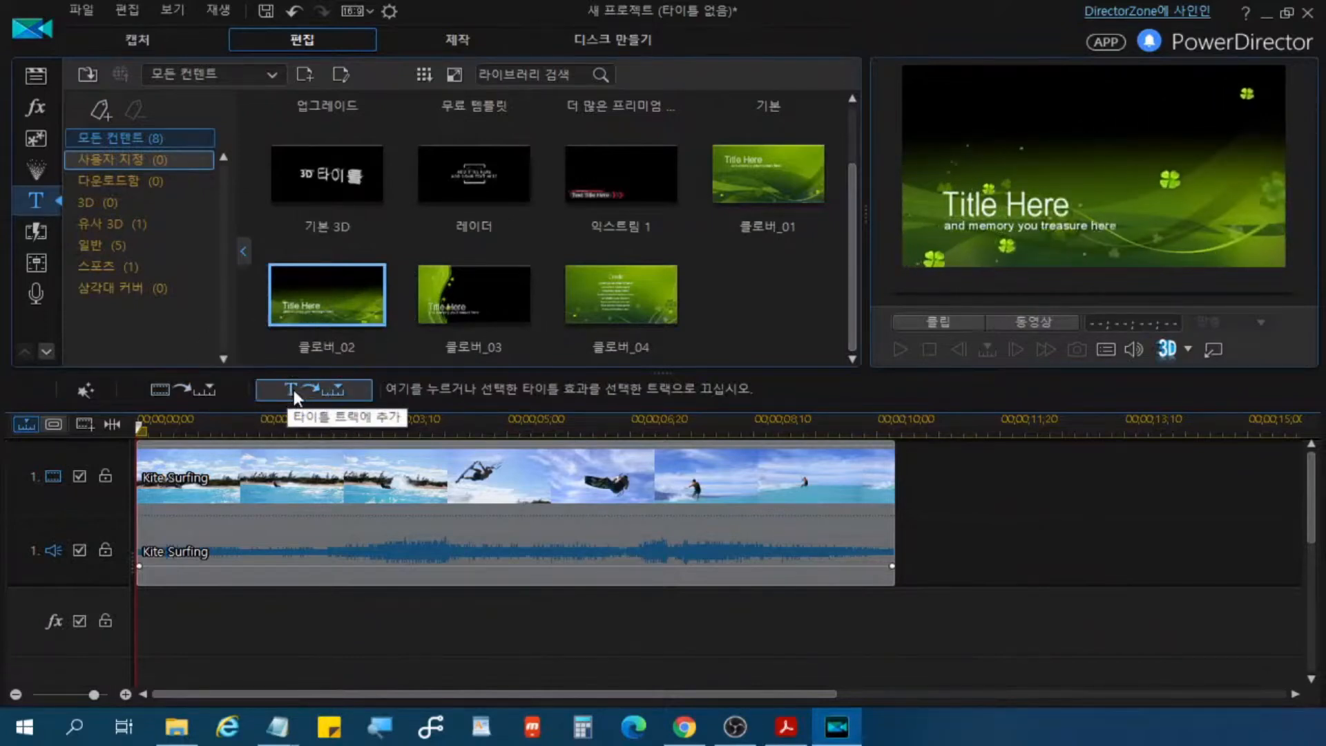
key("alt+Tab")
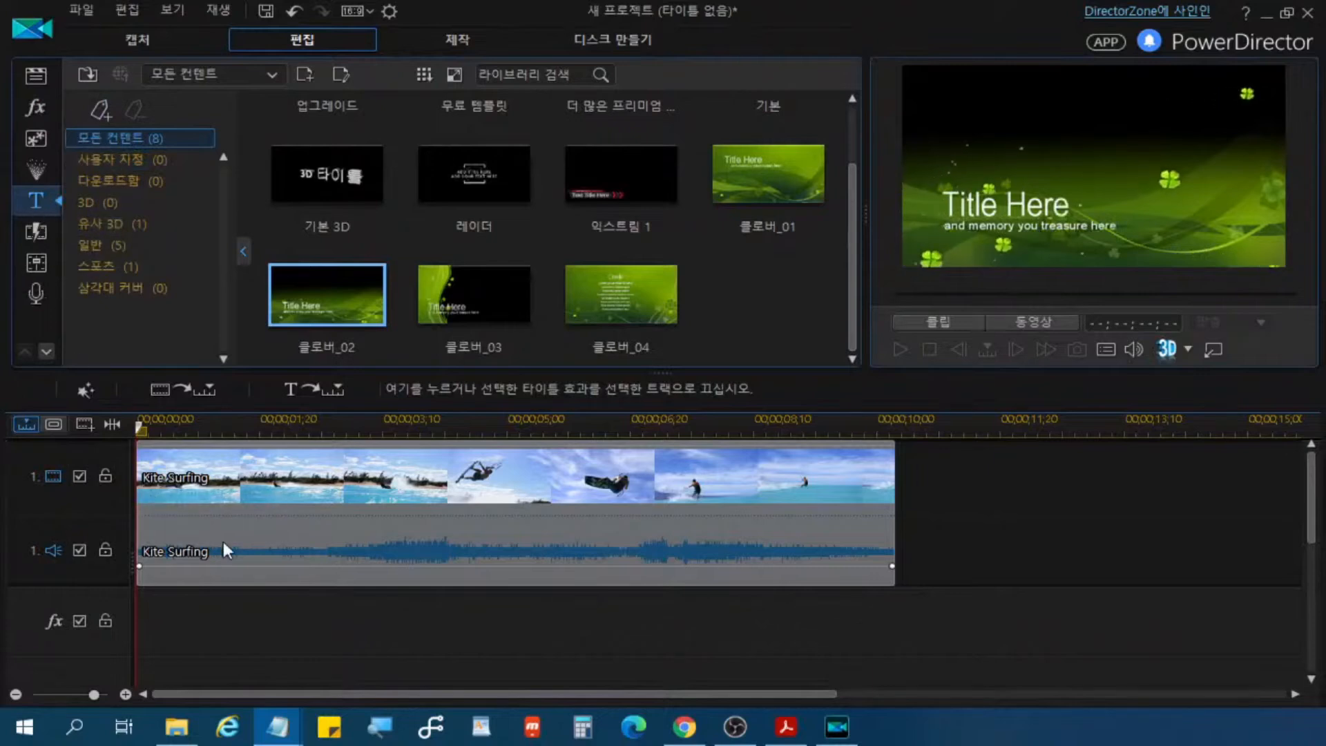
left_click(314, 395)
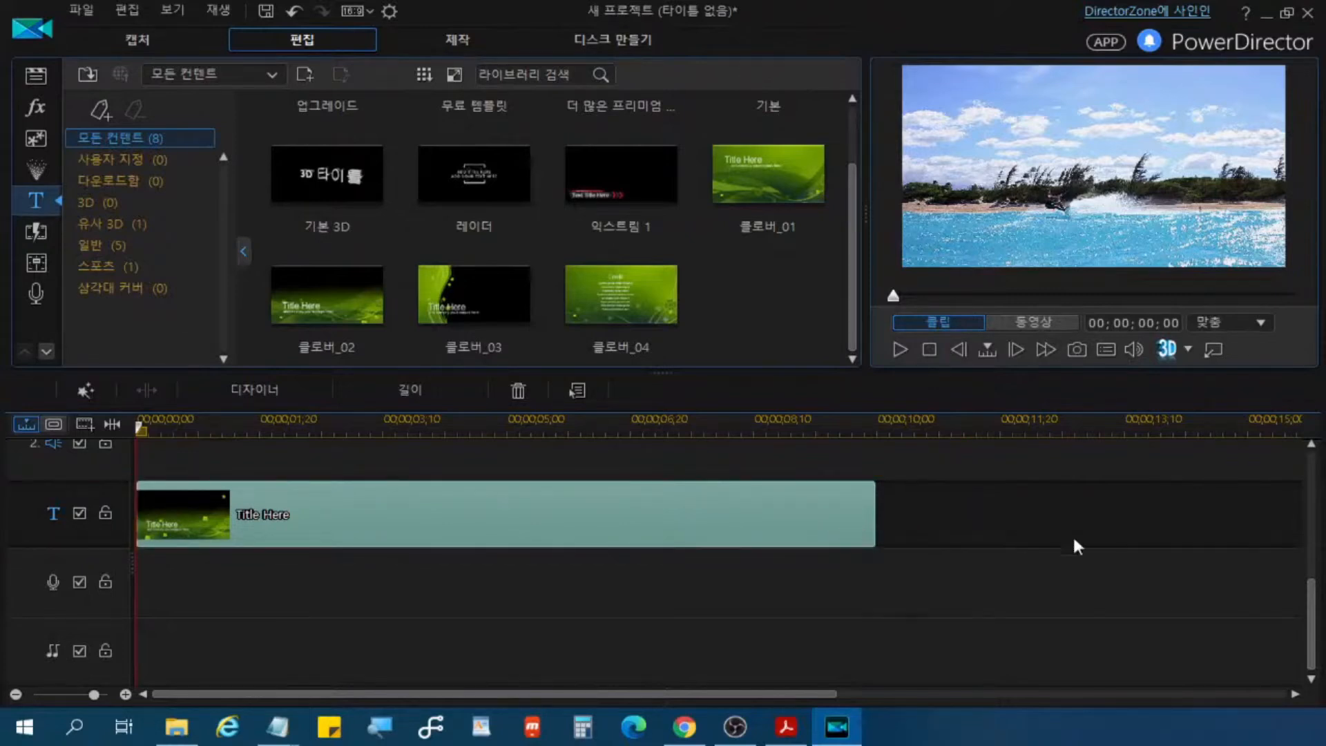
Step: Examine the new title clip on the title track and the other tracks in the timeline
left_click_drag(1314, 651, 1315, 547)
scroll(1313, 488, "down", 3)
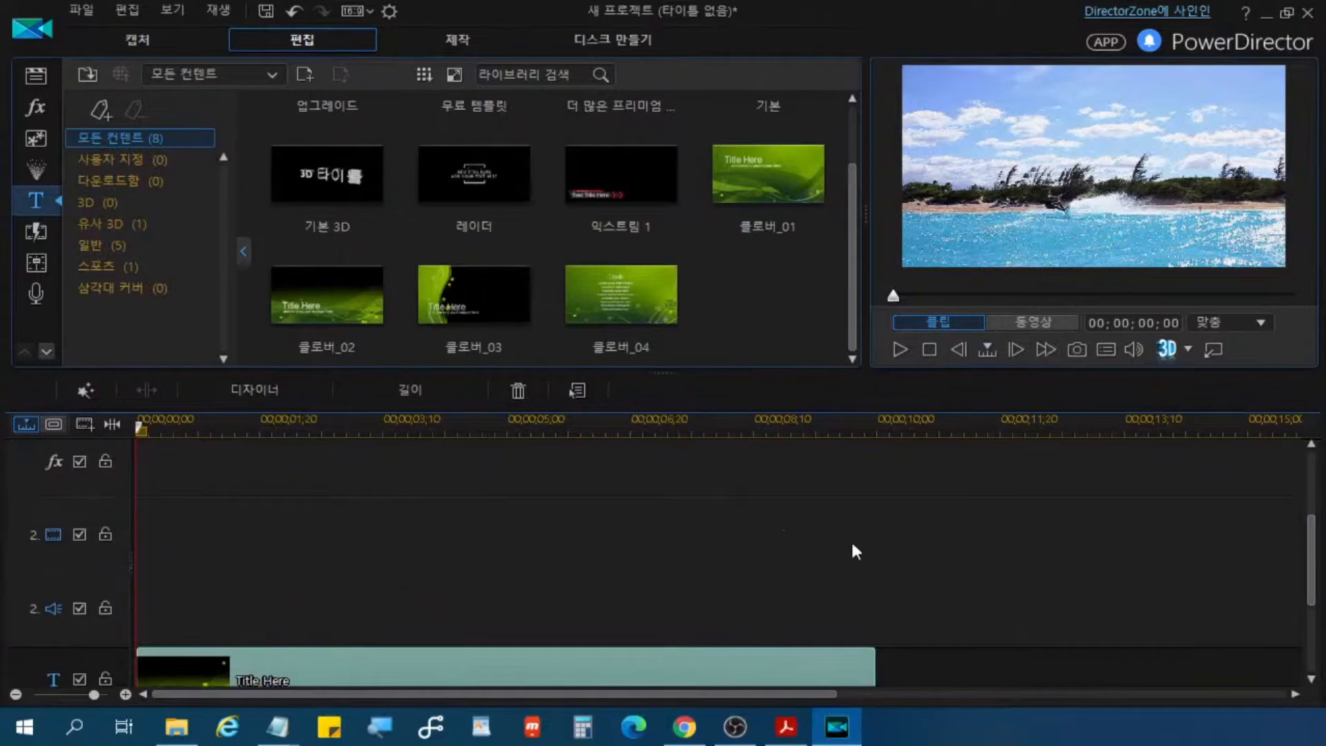
left_click_drag(1316, 593, 1311, 557)
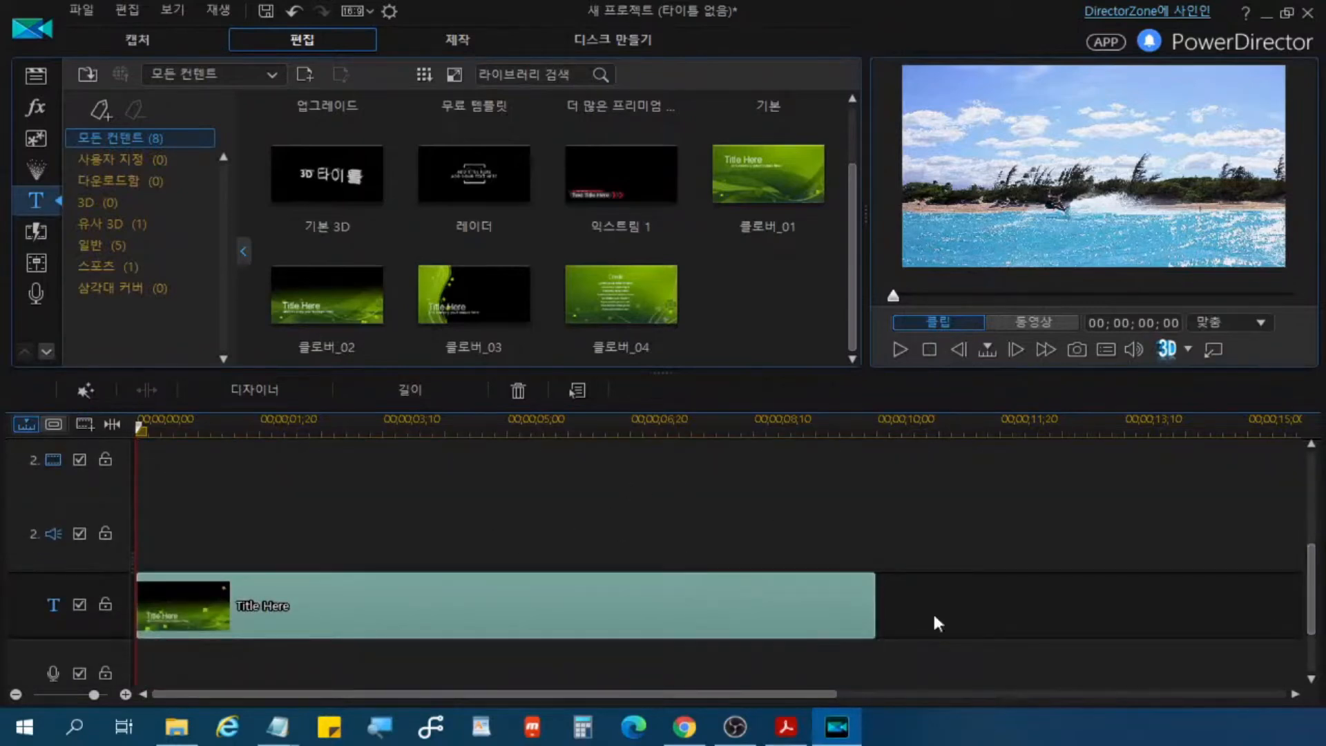
right_click(951, 601)
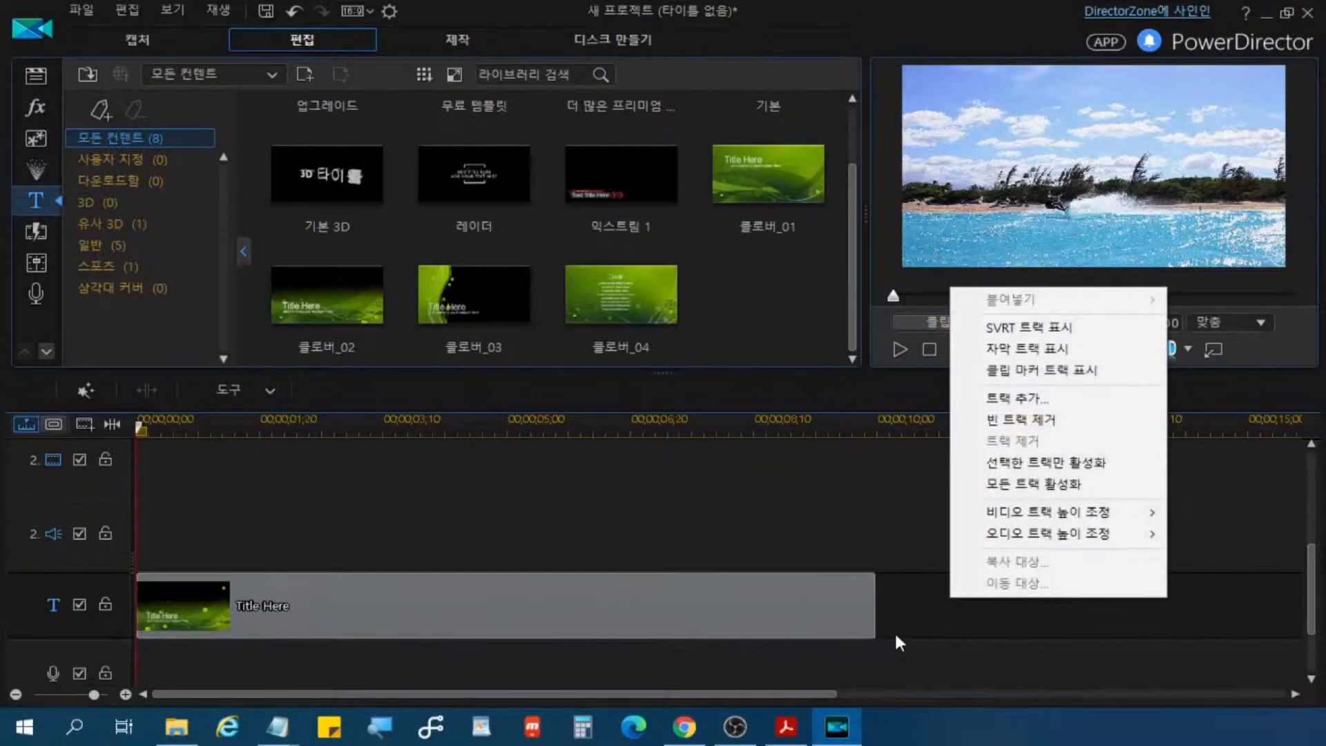
right_click(800, 620)
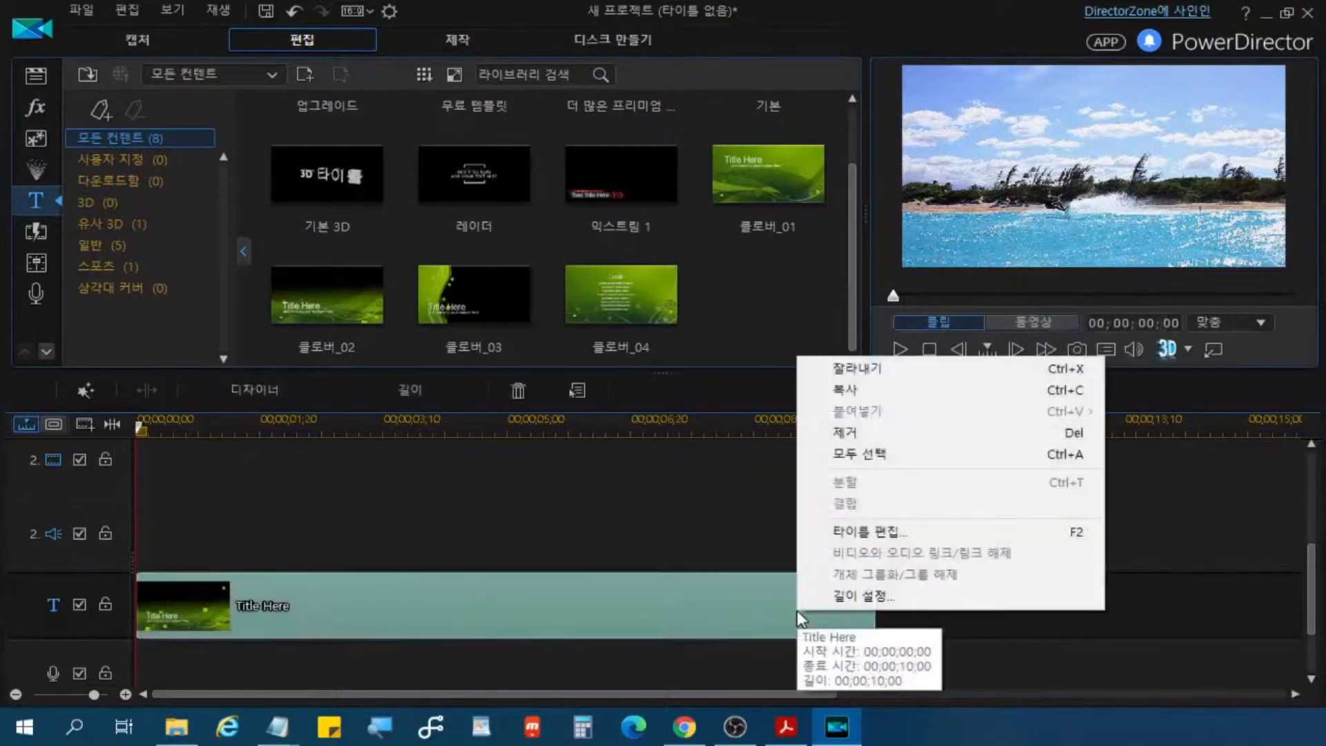
left_click(760, 595)
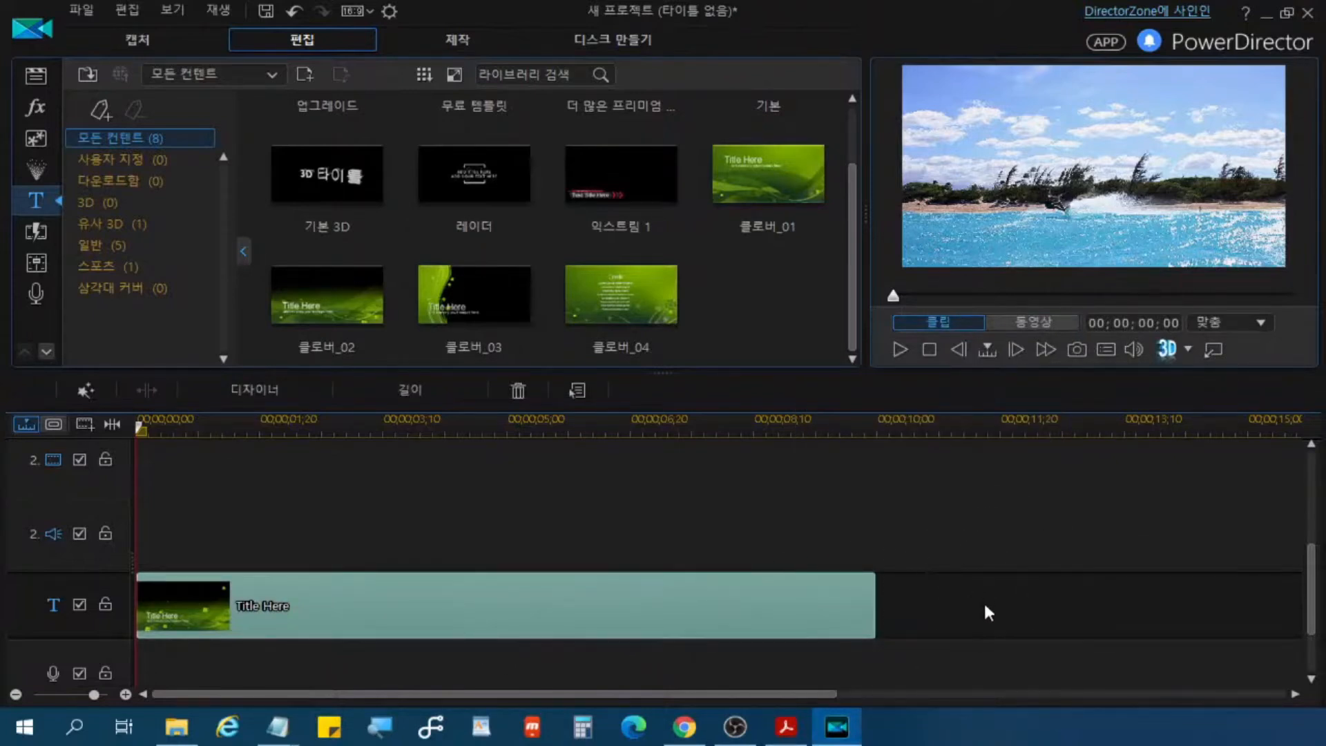
scroll(941, 598, "up", 3)
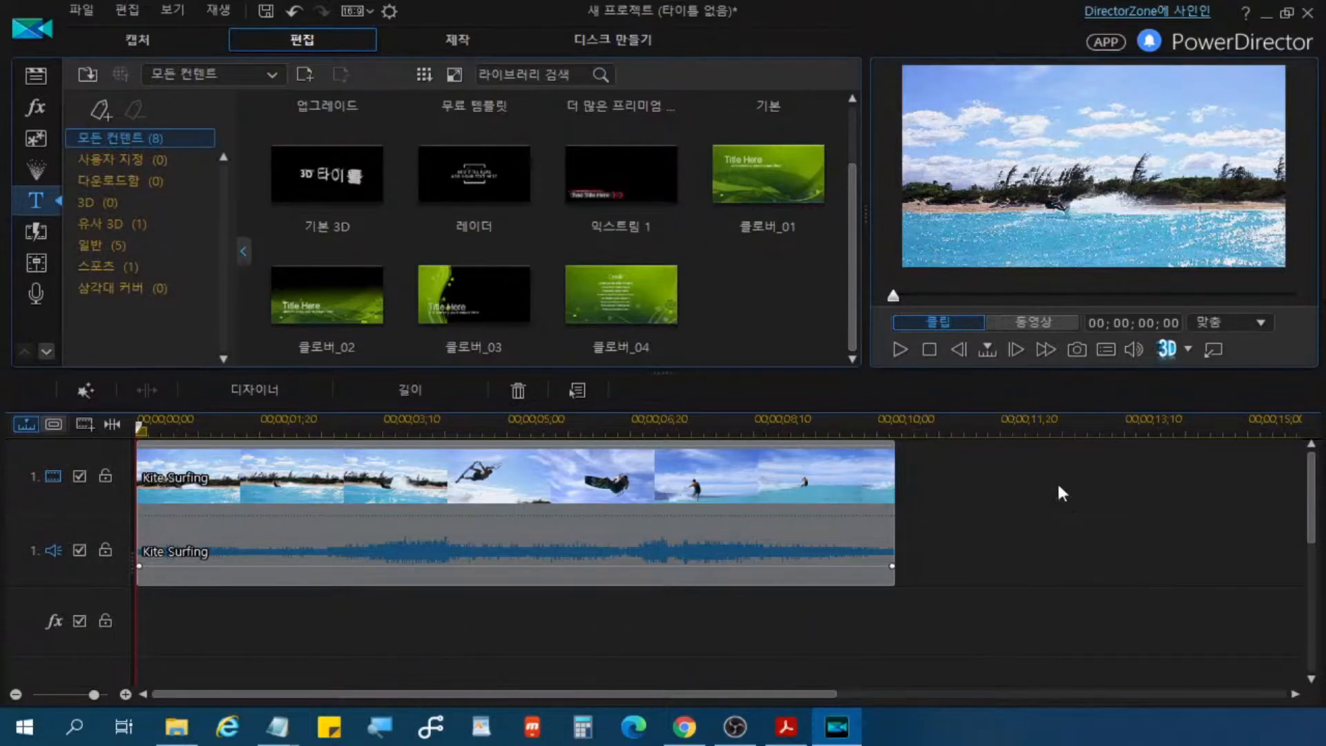
left_click(1037, 483)
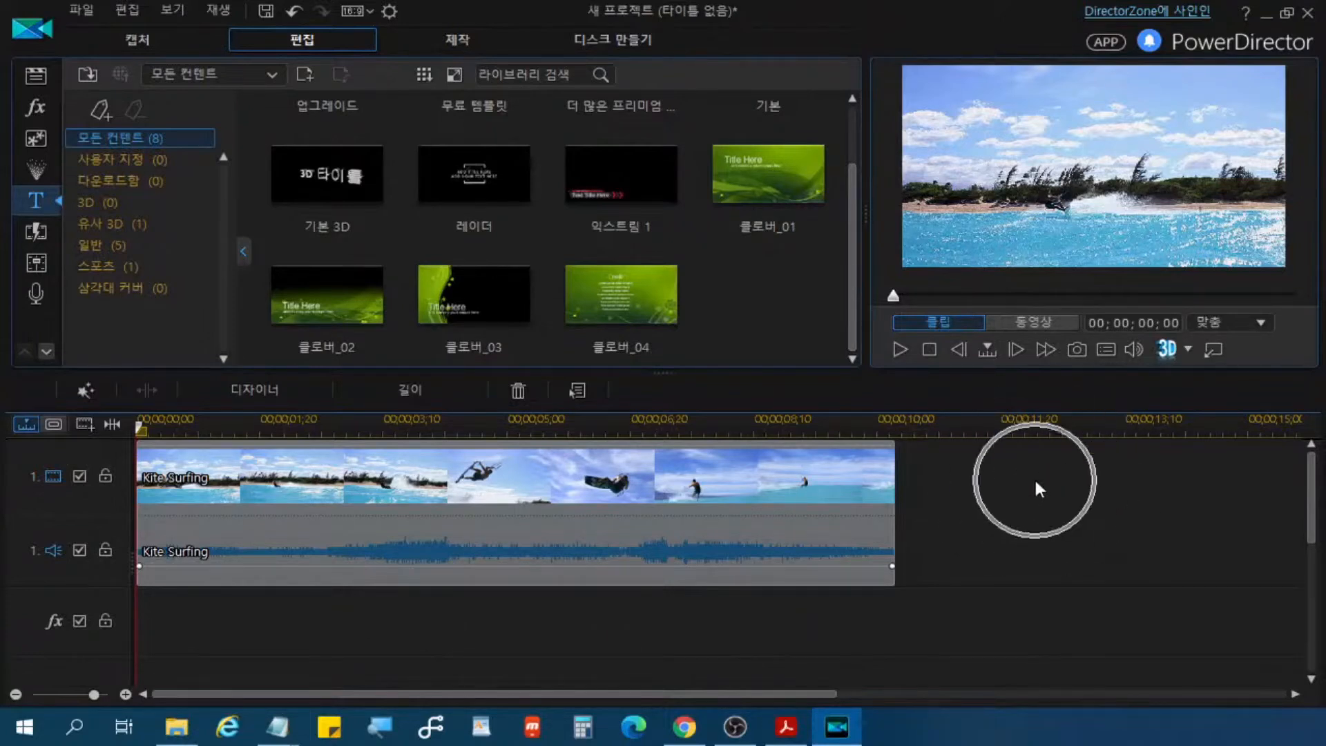
Step: Set both the video track height and the audio track height in the timeline to 중간
right_click(1034, 476)
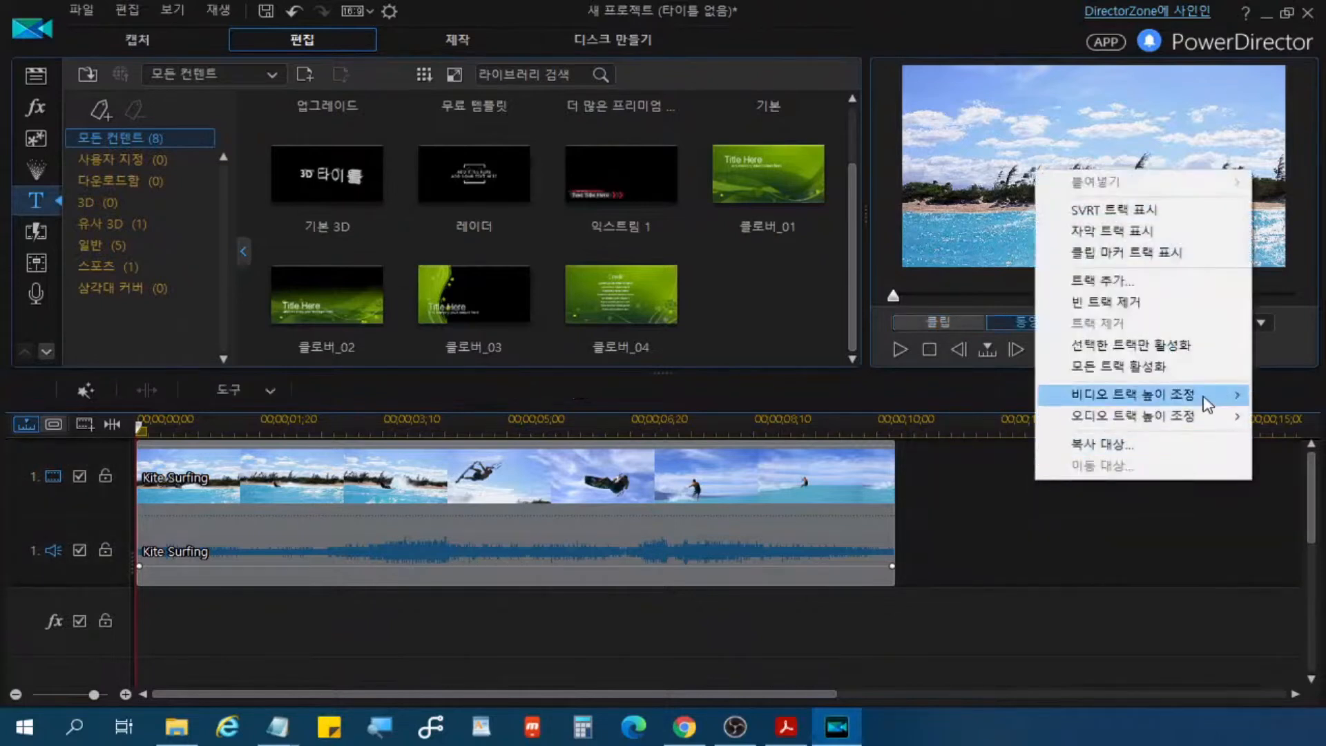
mouse_move(1205, 404)
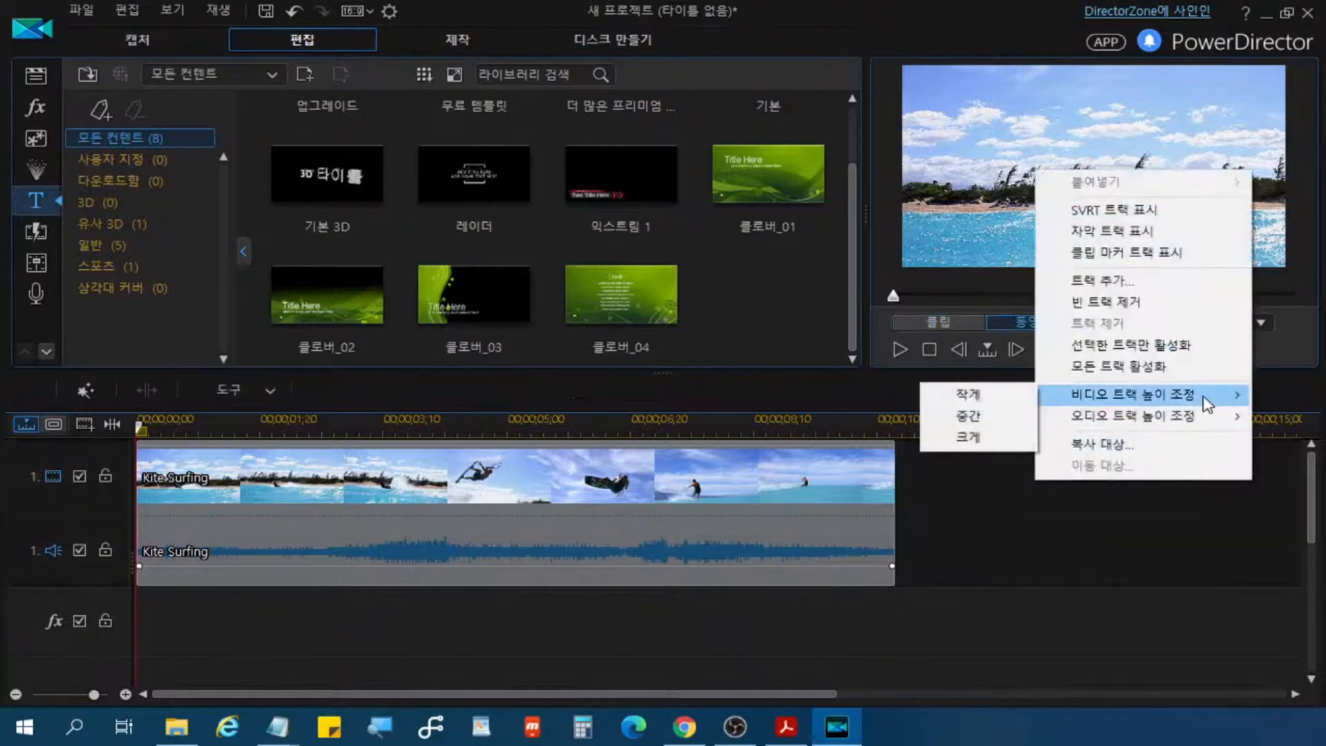
left_click(981, 421)
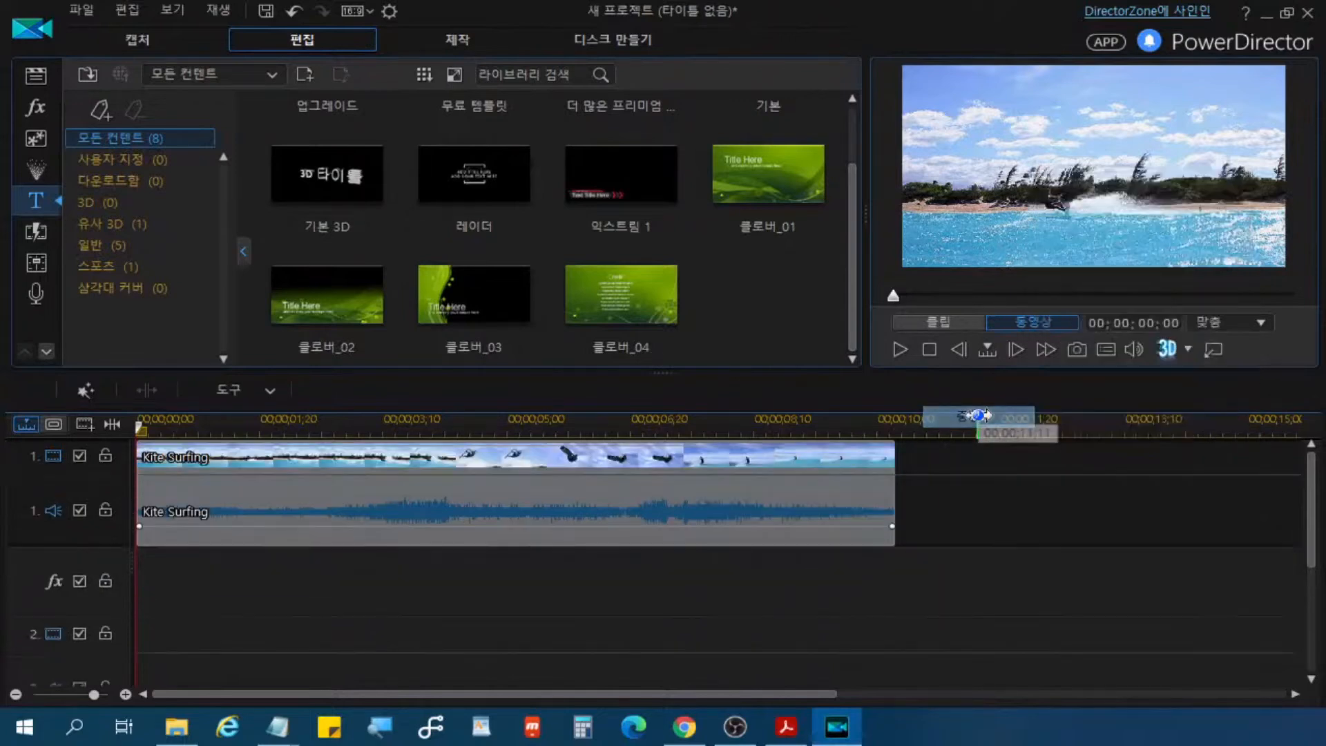
right_click(970, 528)
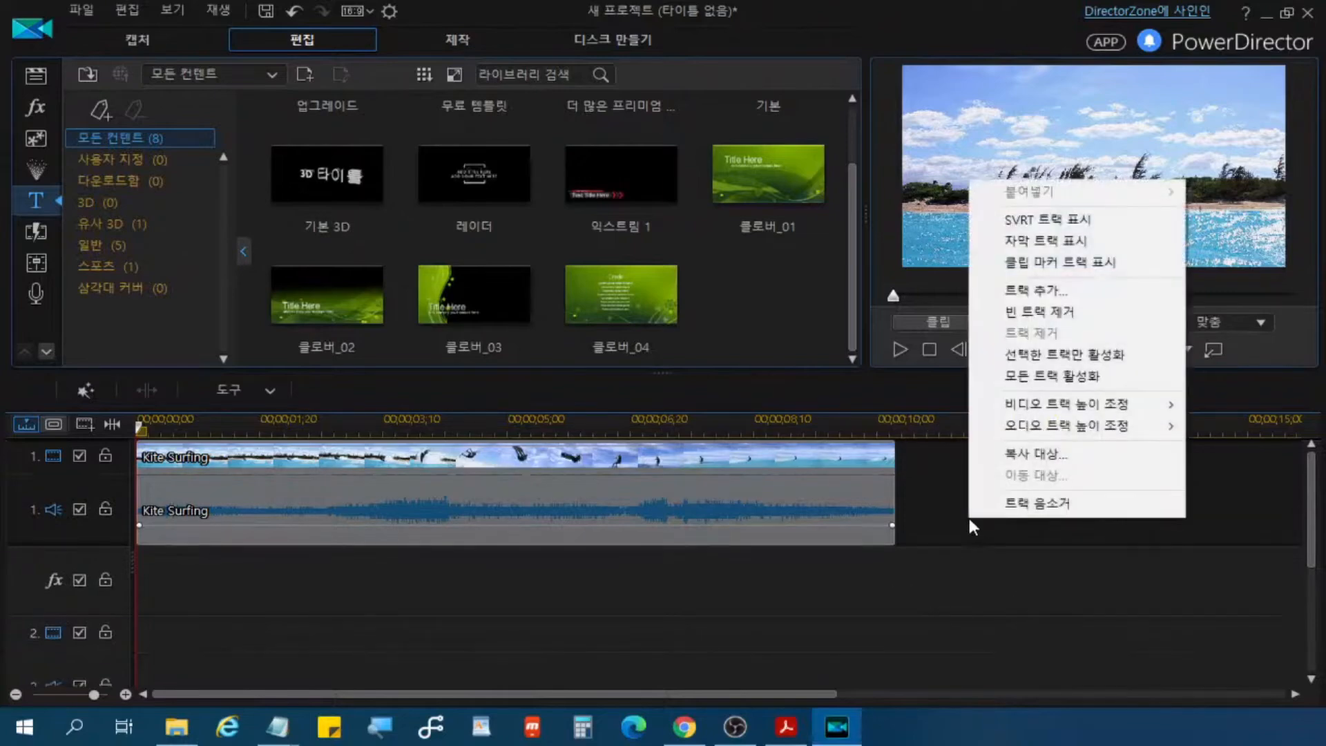
mouse_move(1134, 435)
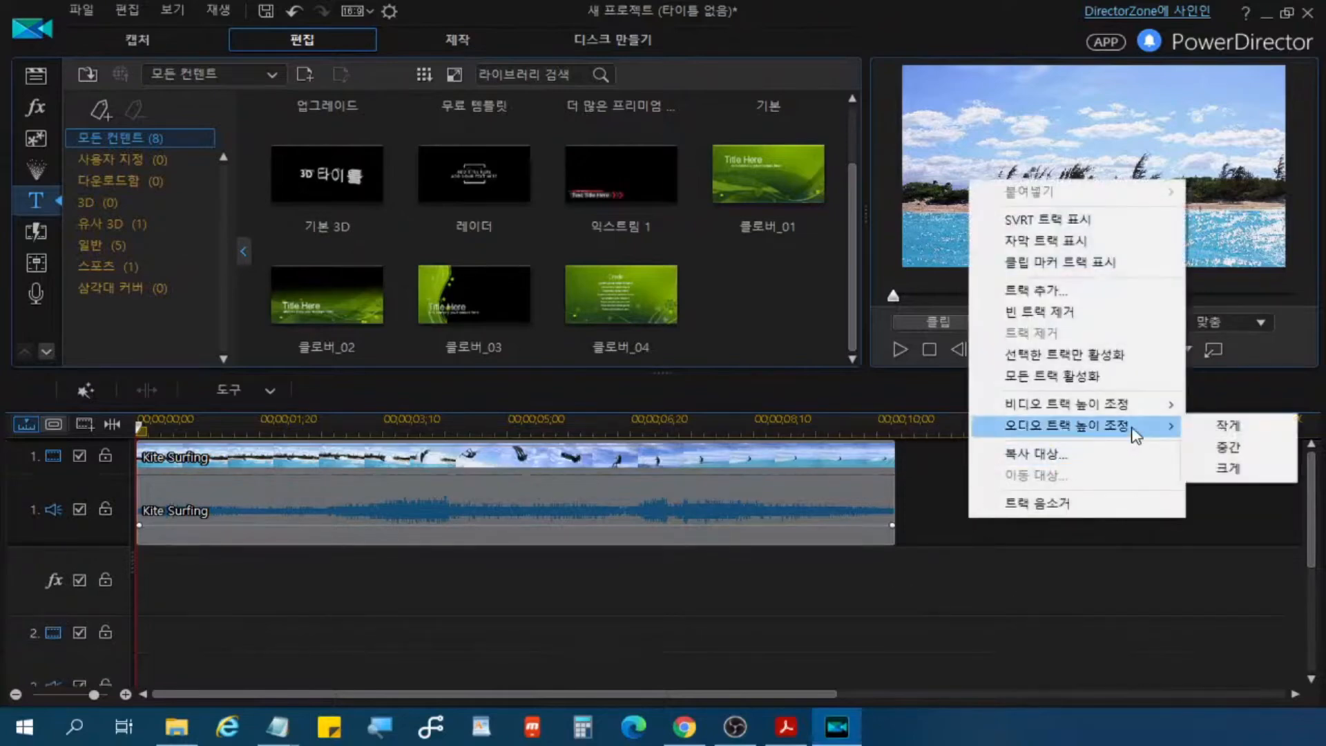
left_click(1230, 448)
right_click(1057, 545)
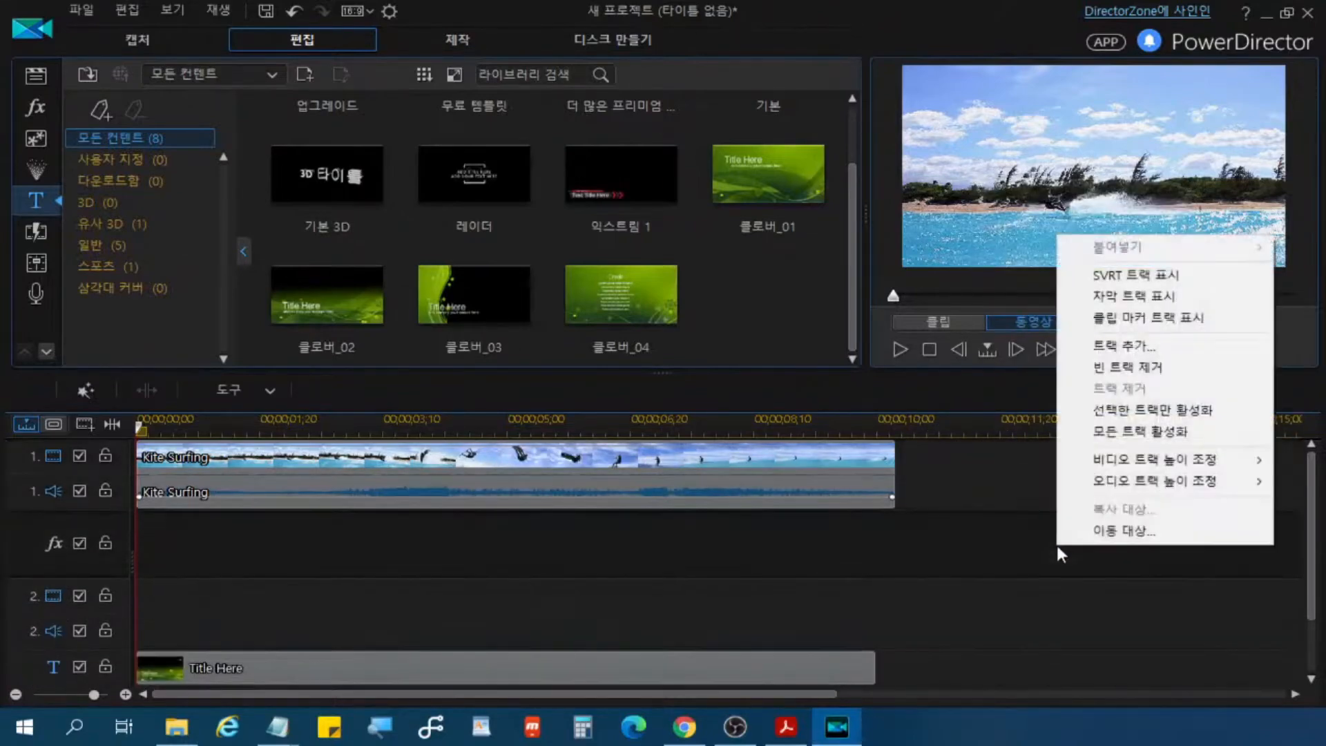
mouse_move(1187, 492)
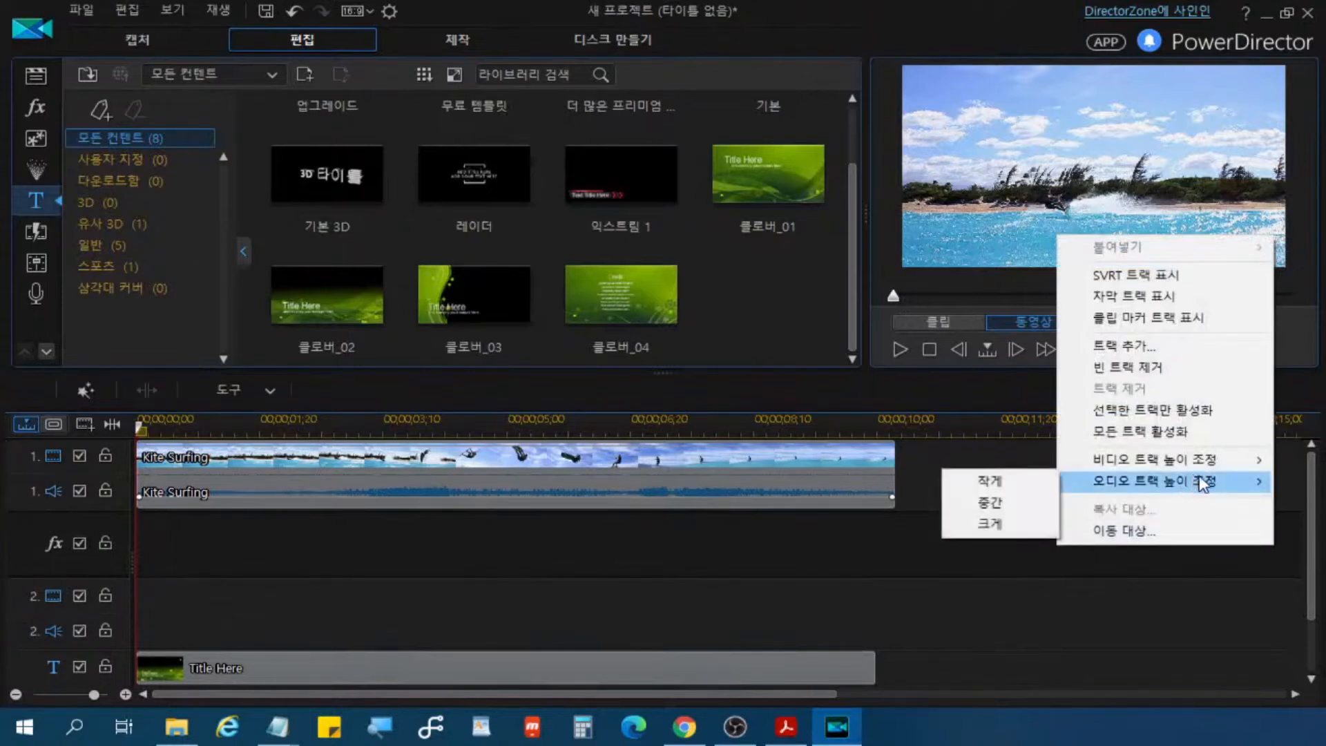
left_click(925, 567)
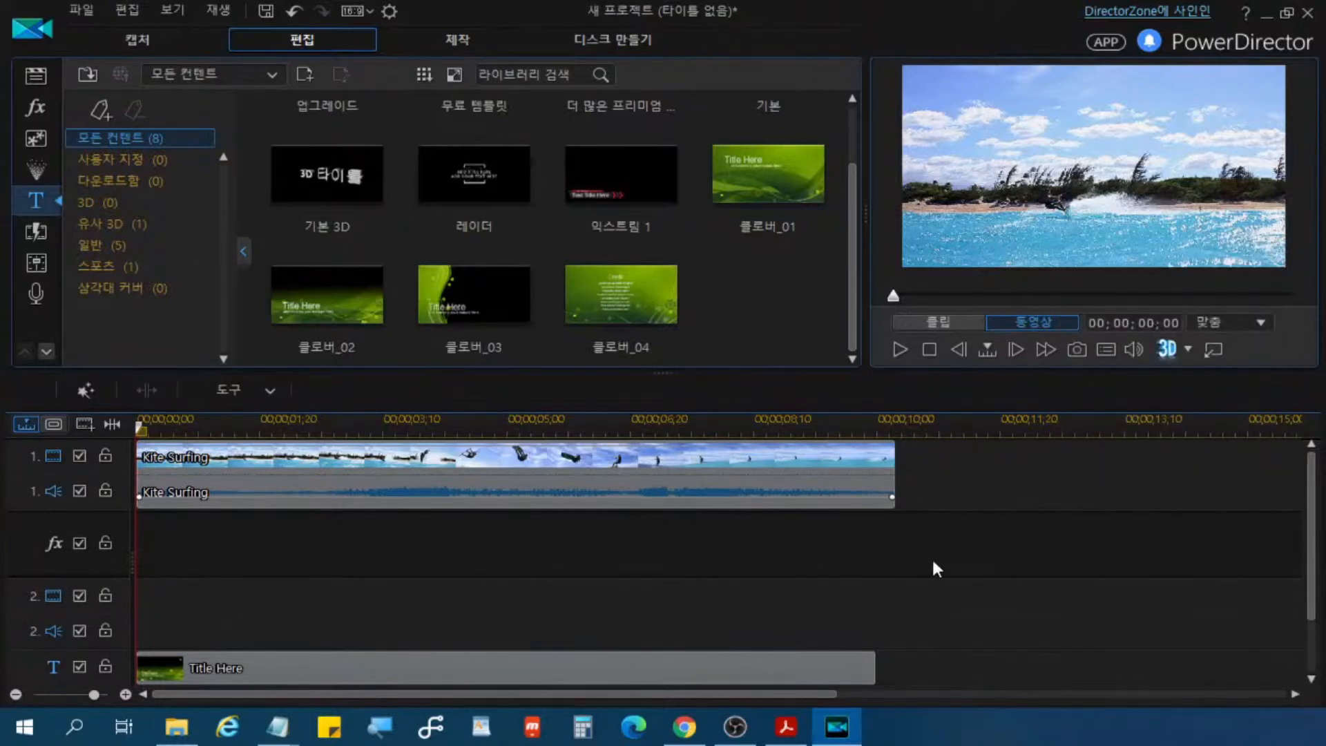
Step: Enlarge the timeline area upward so that more tracks, including the title track, fit in view
left_click(749, 666)
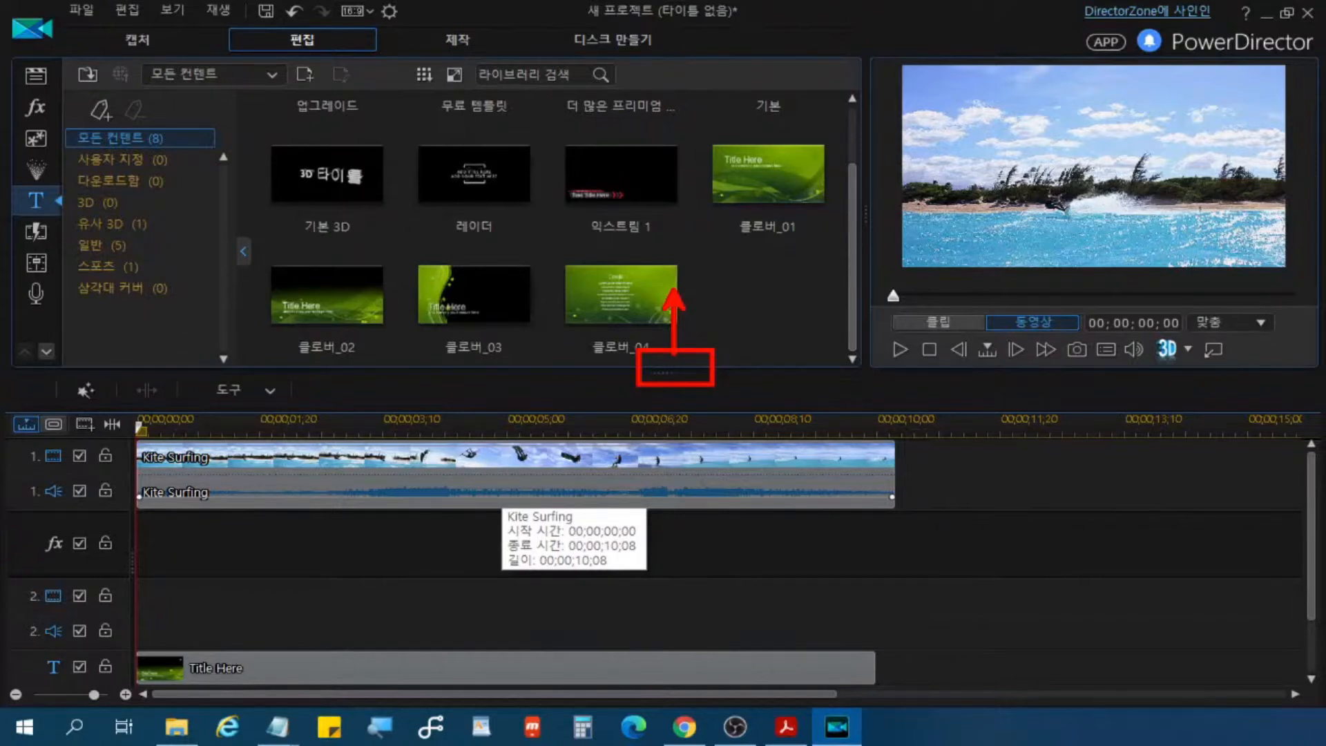
left_click_drag(663, 371, 663, 317)
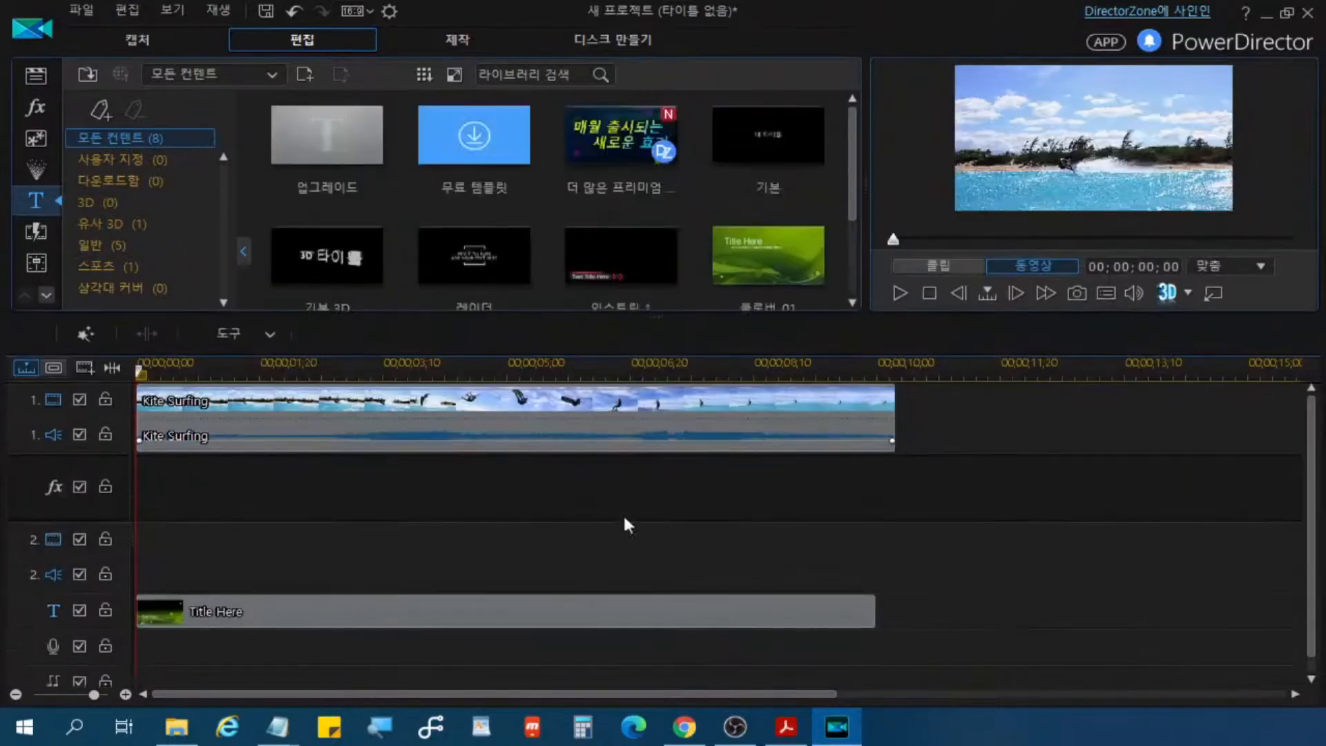
mouse_move(615, 429)
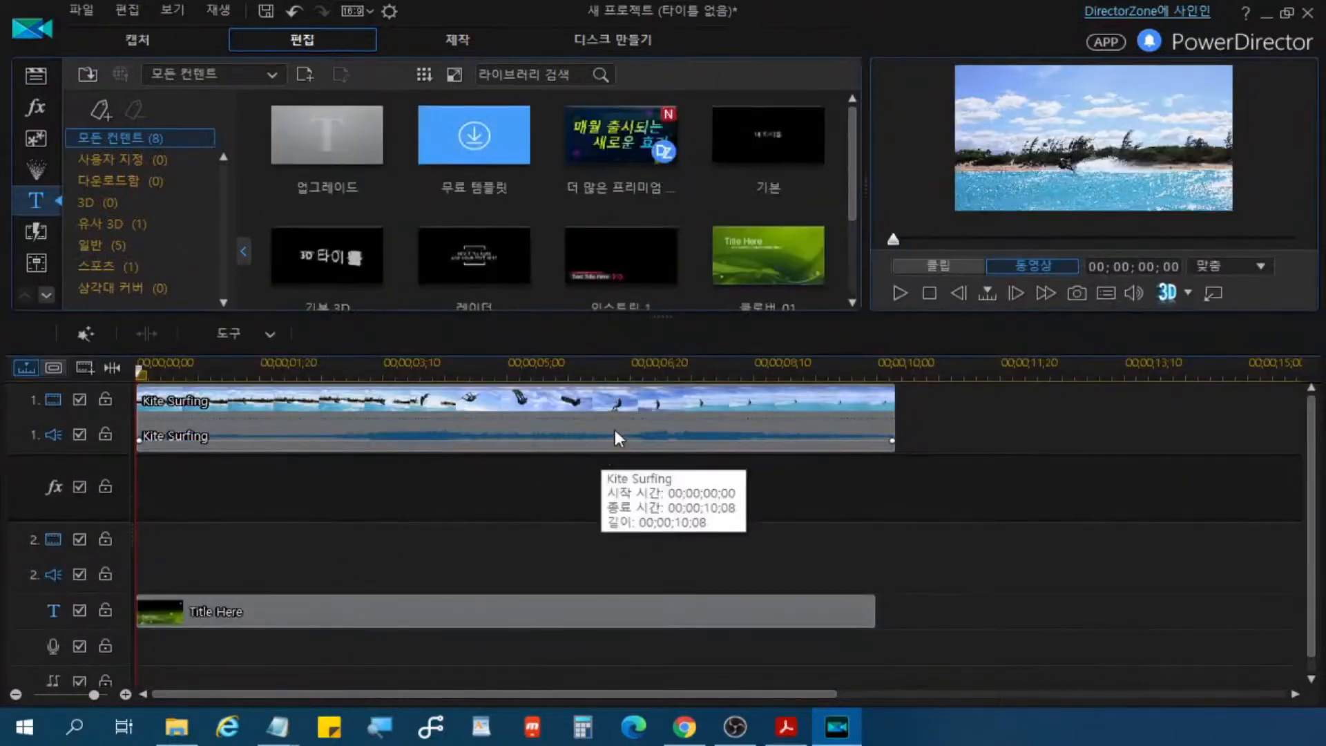
mouse_move(369, 611)
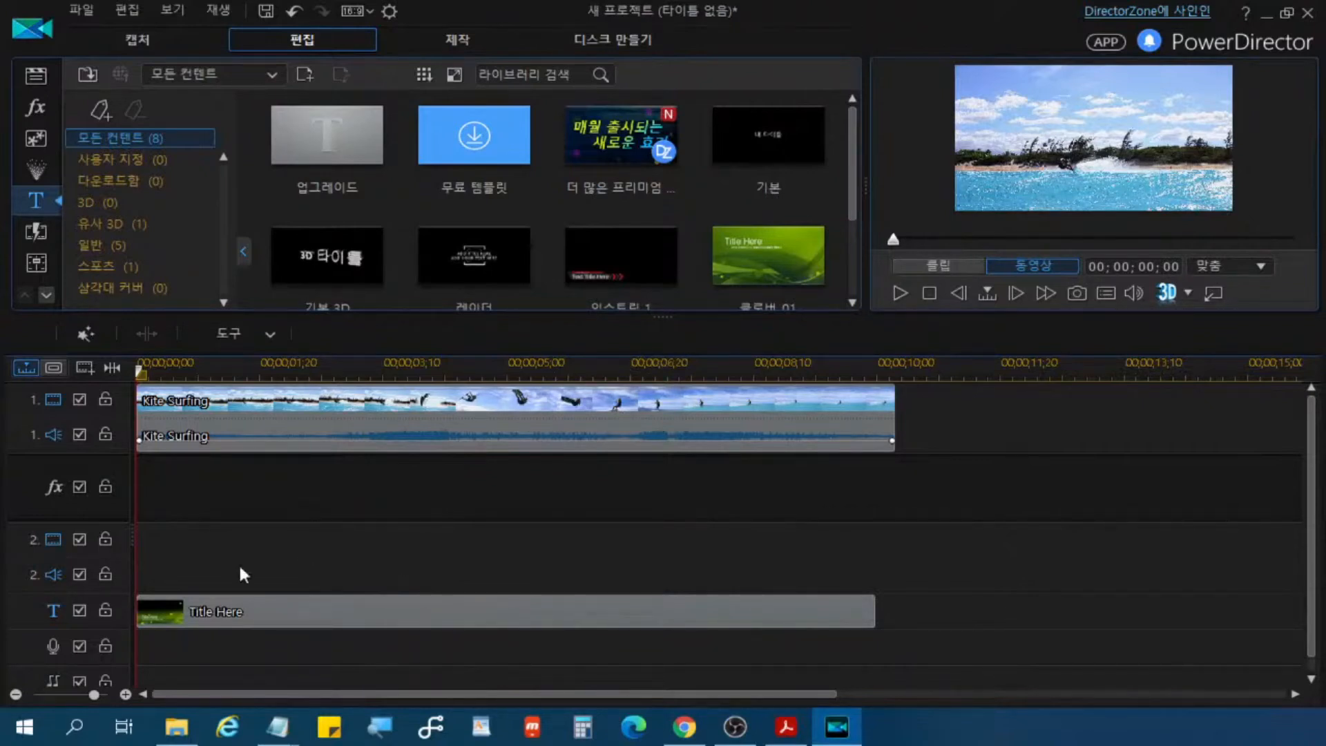
Step: Open the Title Here clip on the title track in the title designer
left_click(641, 613)
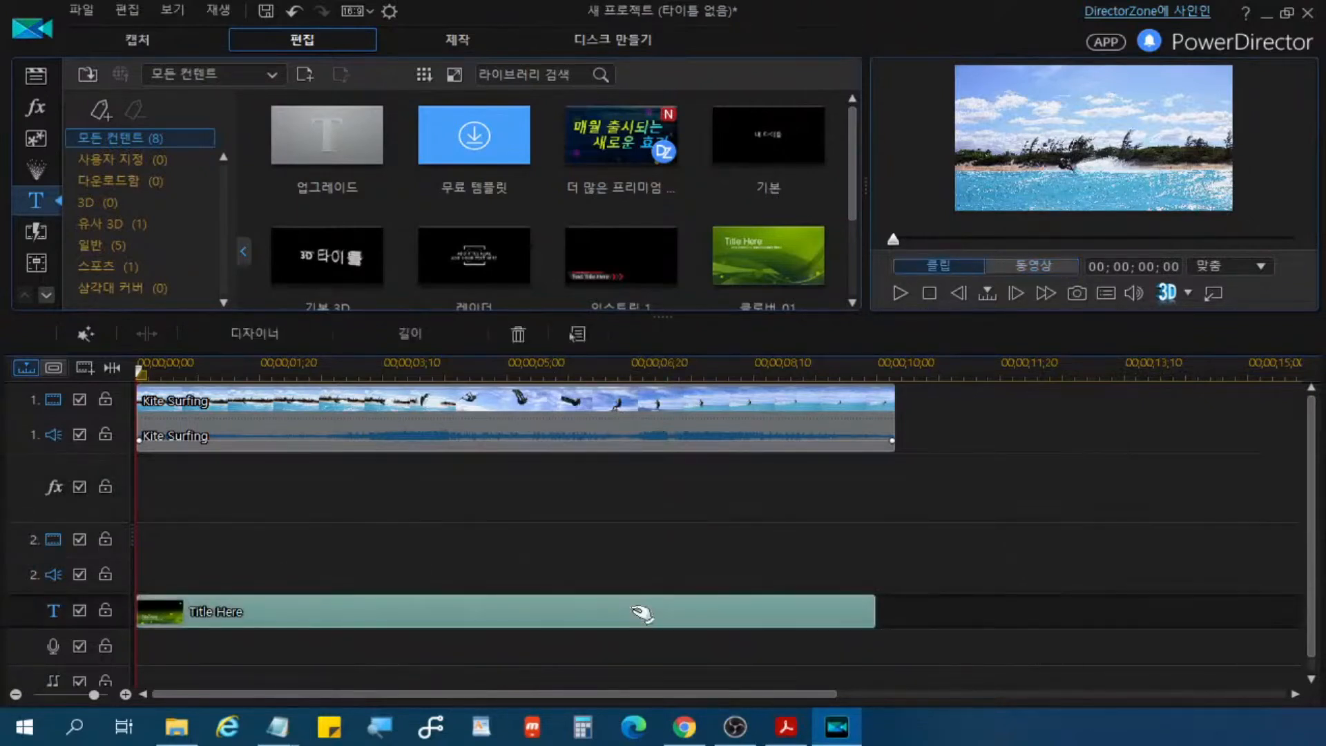
key("alt+Tab")
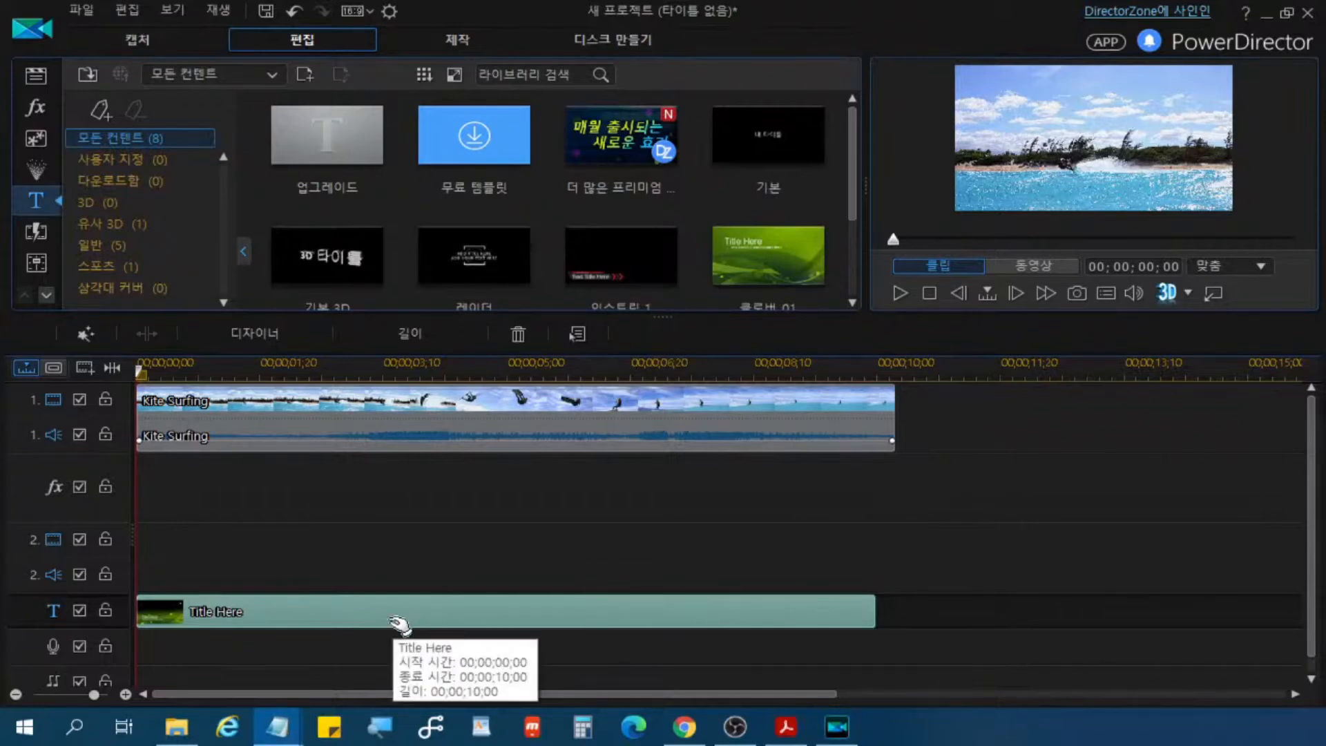
left_click(282, 340)
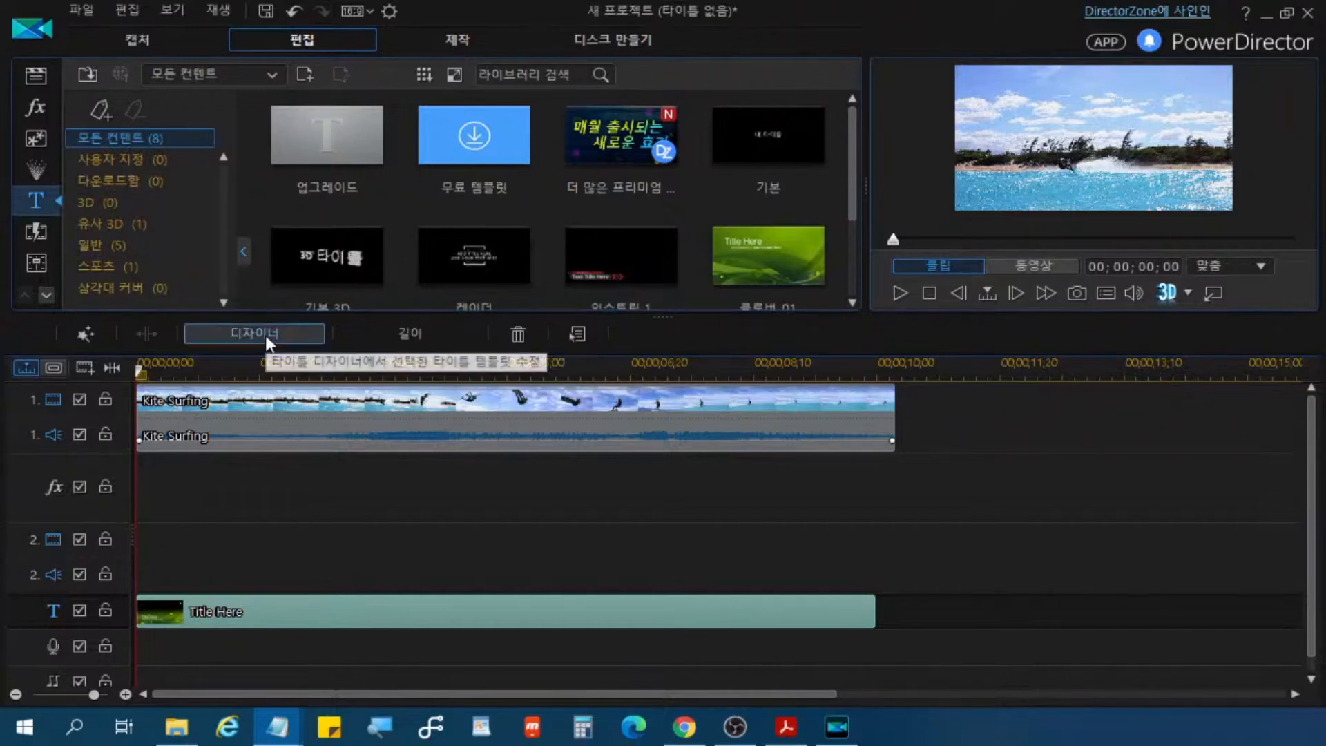
double_click(433, 612)
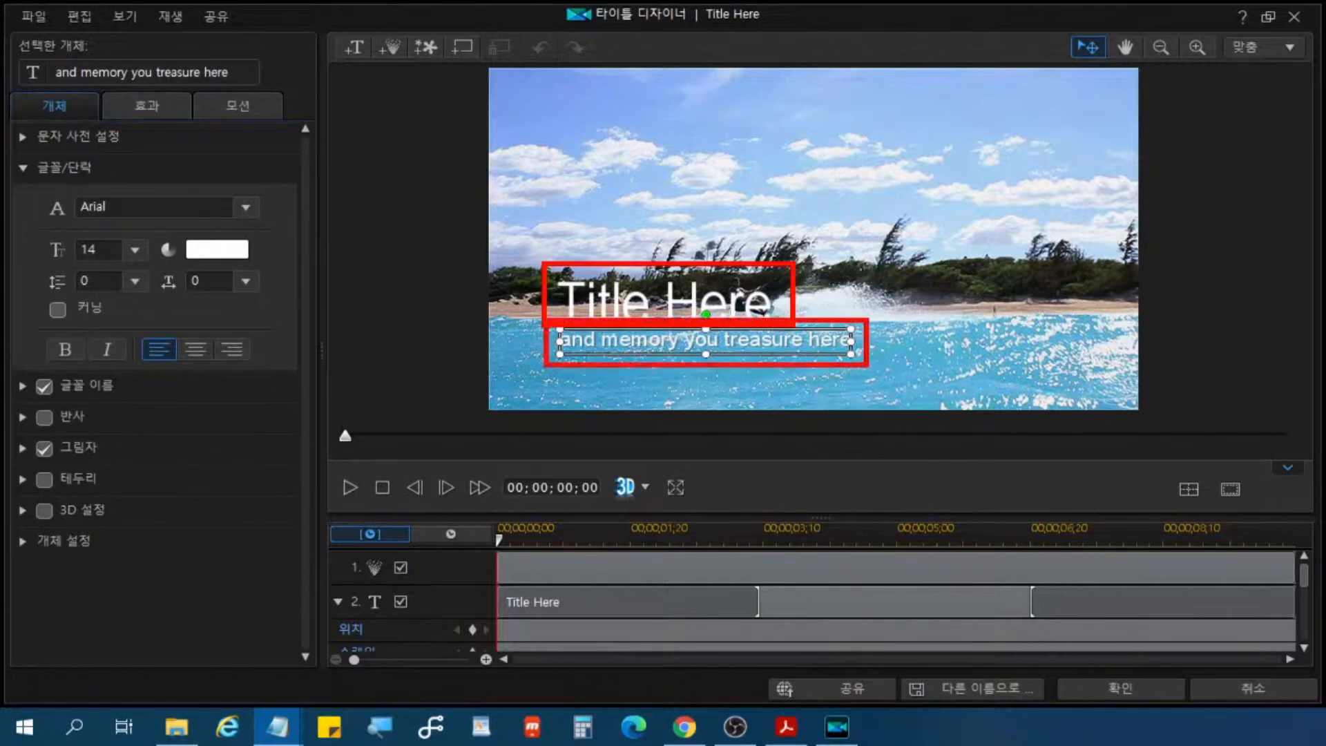
key("Escape")
key("ctrl")
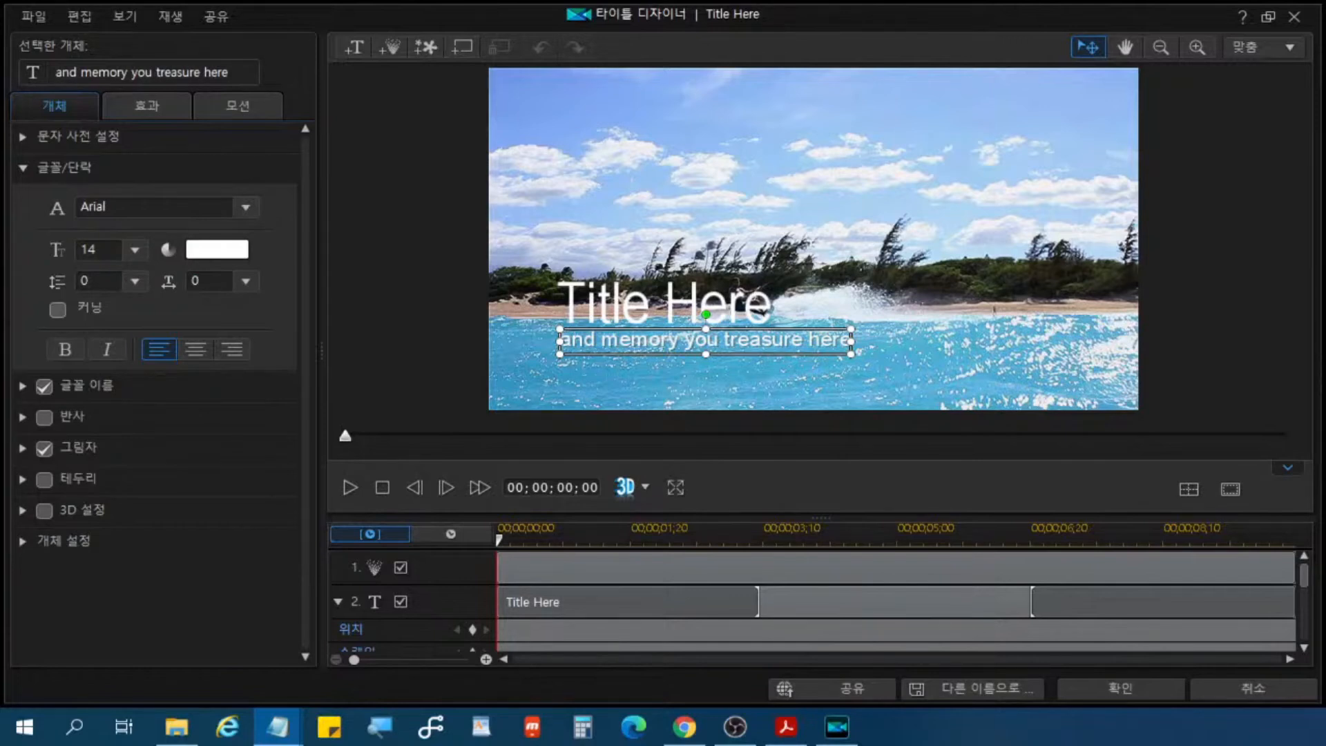
Step: Replace the main title text "Title Here" with "메리 크리스마스"
left_click(668, 296)
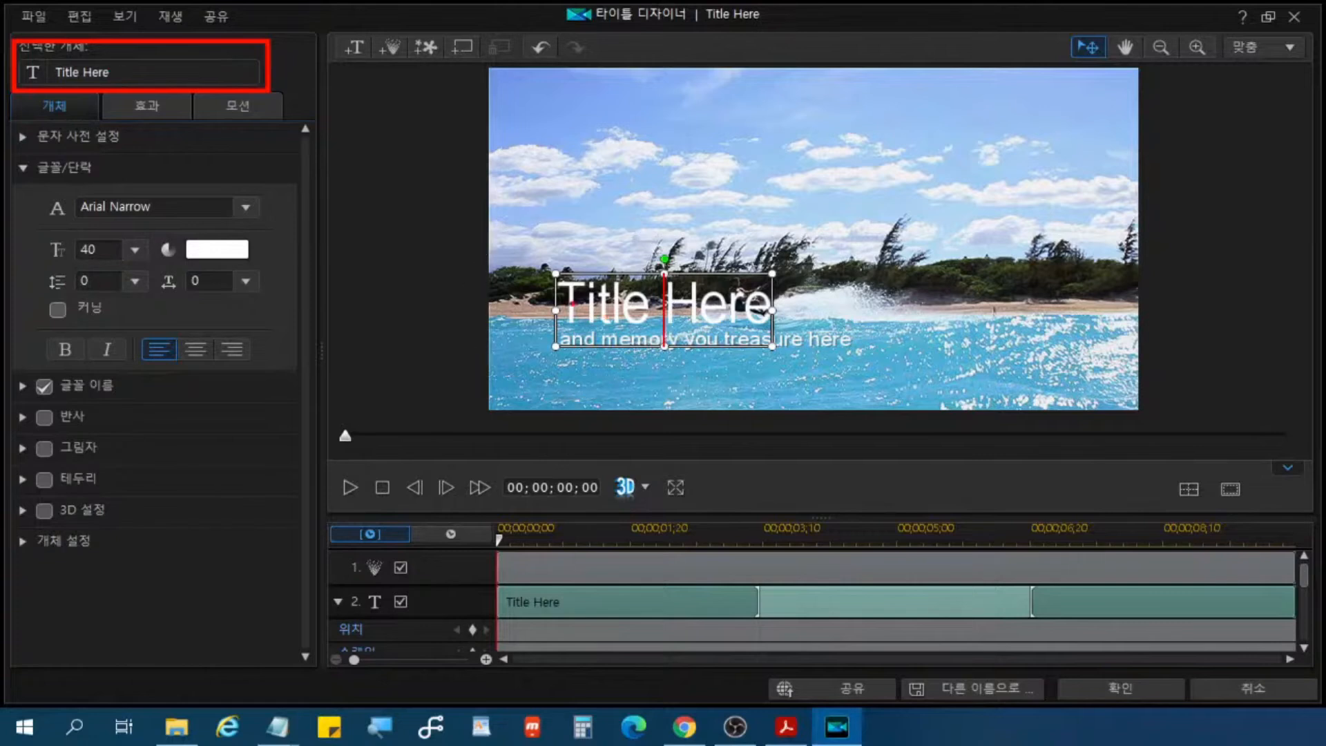
left_click_drag(562, 297, 768, 314)
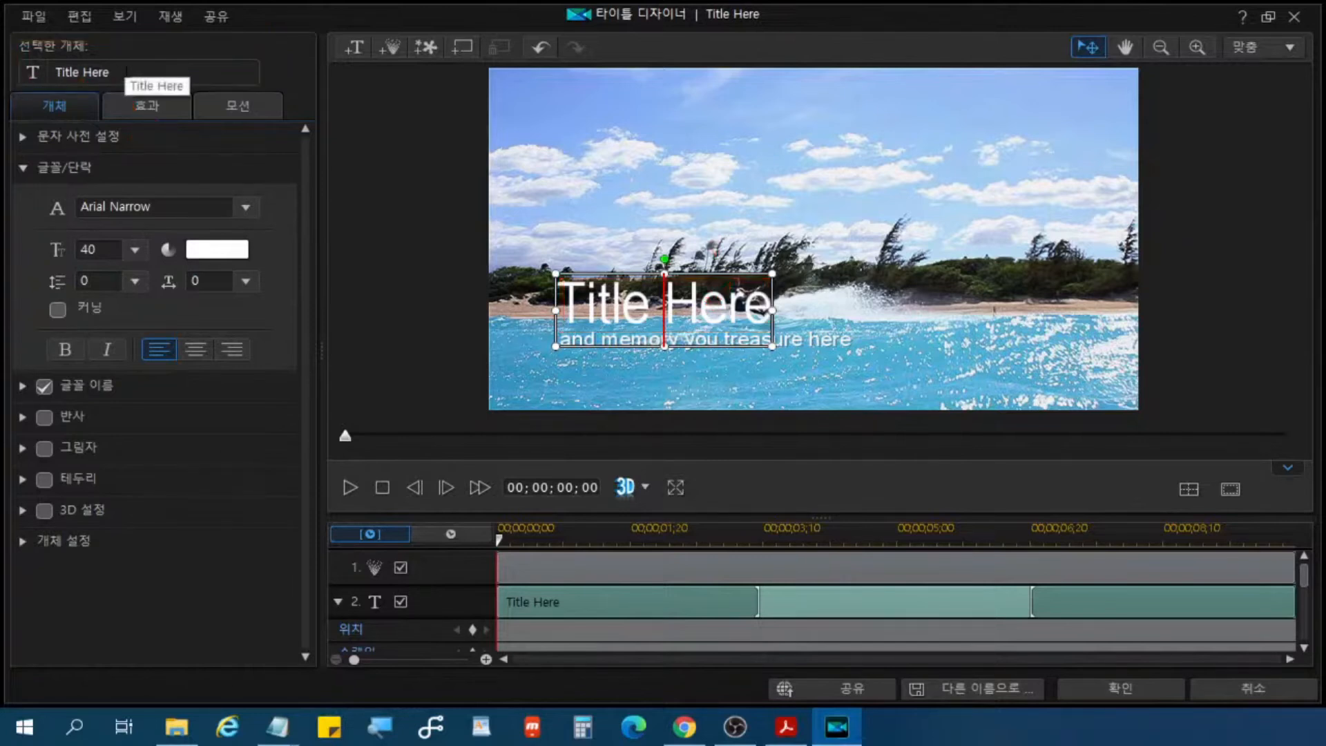
left_click_drag(111, 72, 4, 76)
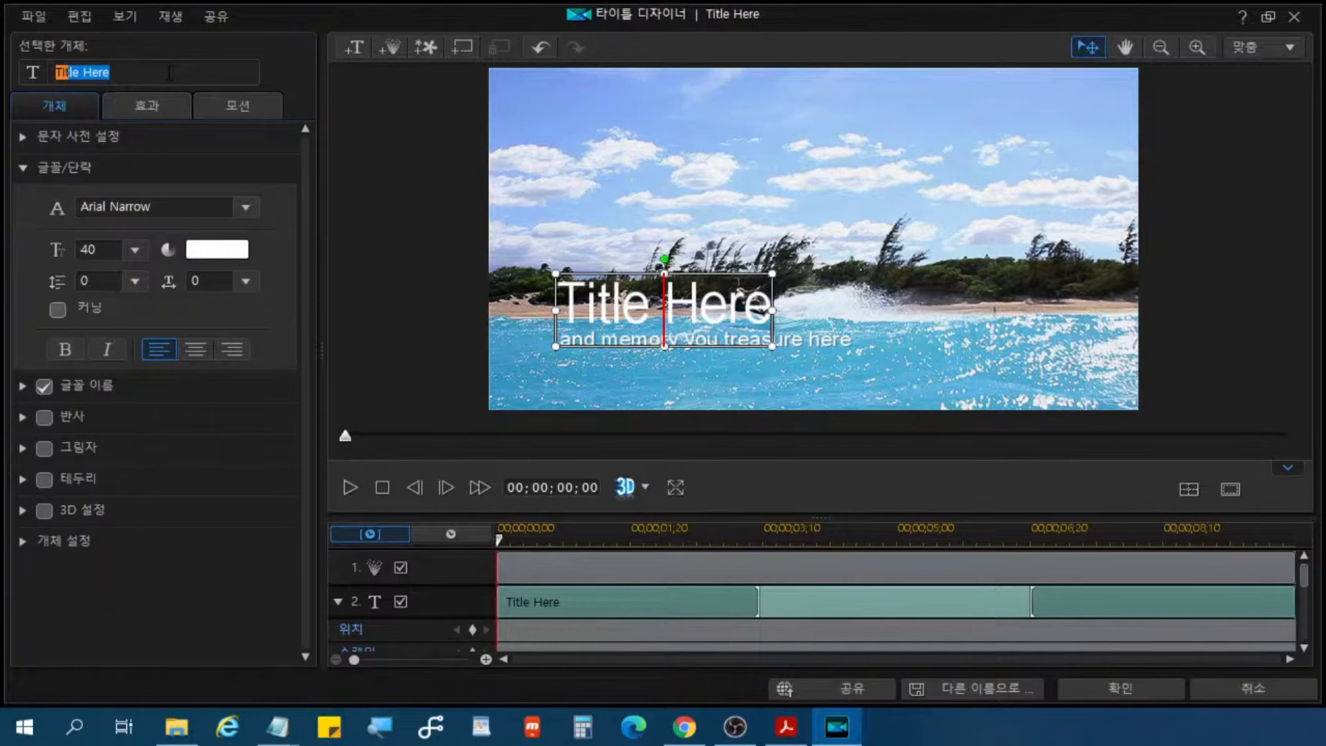
type("메리")
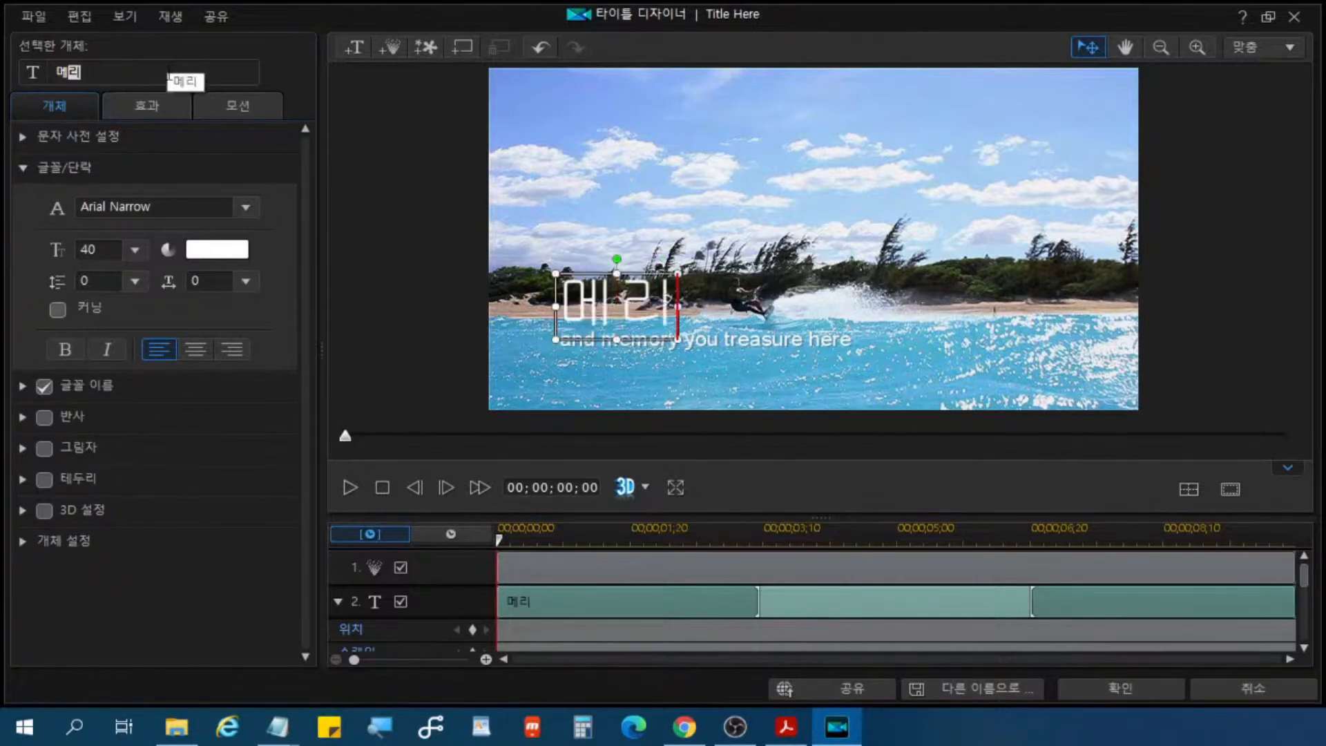
type(" 클리스마스")
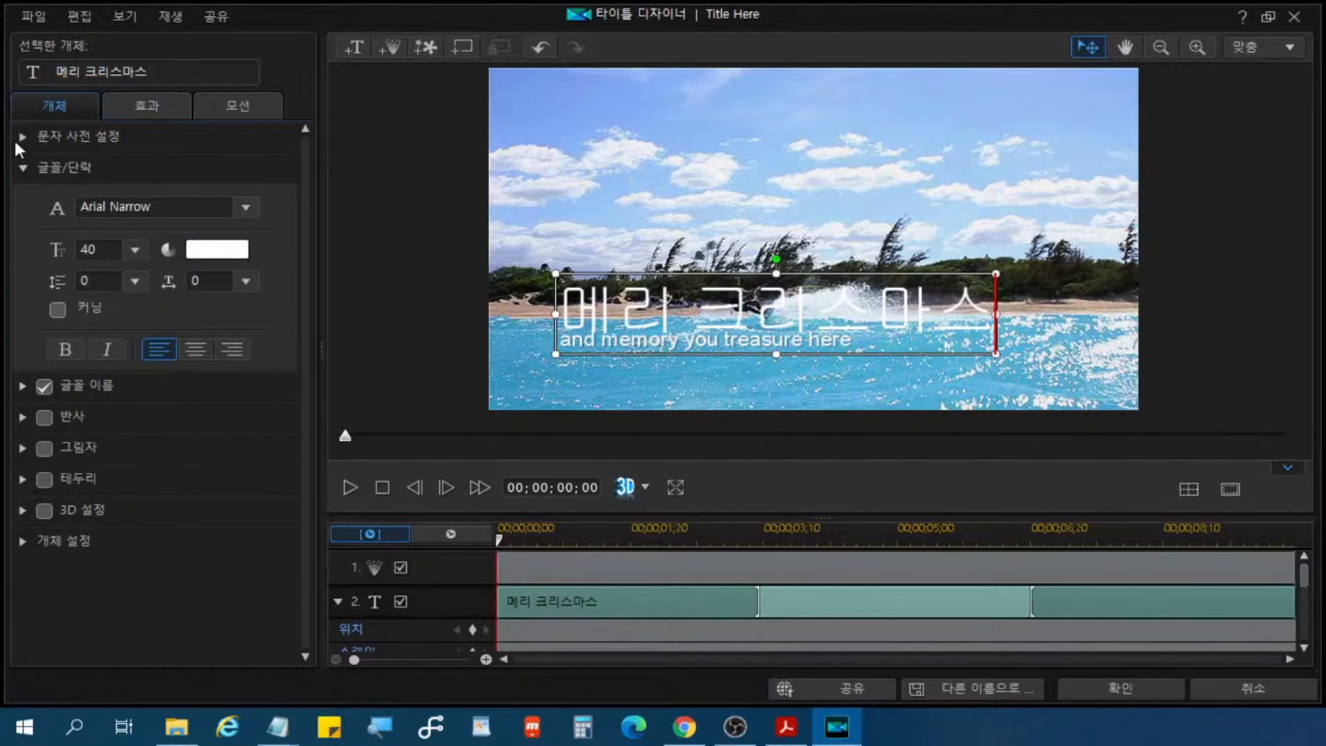
Step: Apply the pink italic character preset with the white outline to the "메리 크리스마스" title
left_click(58, 138)
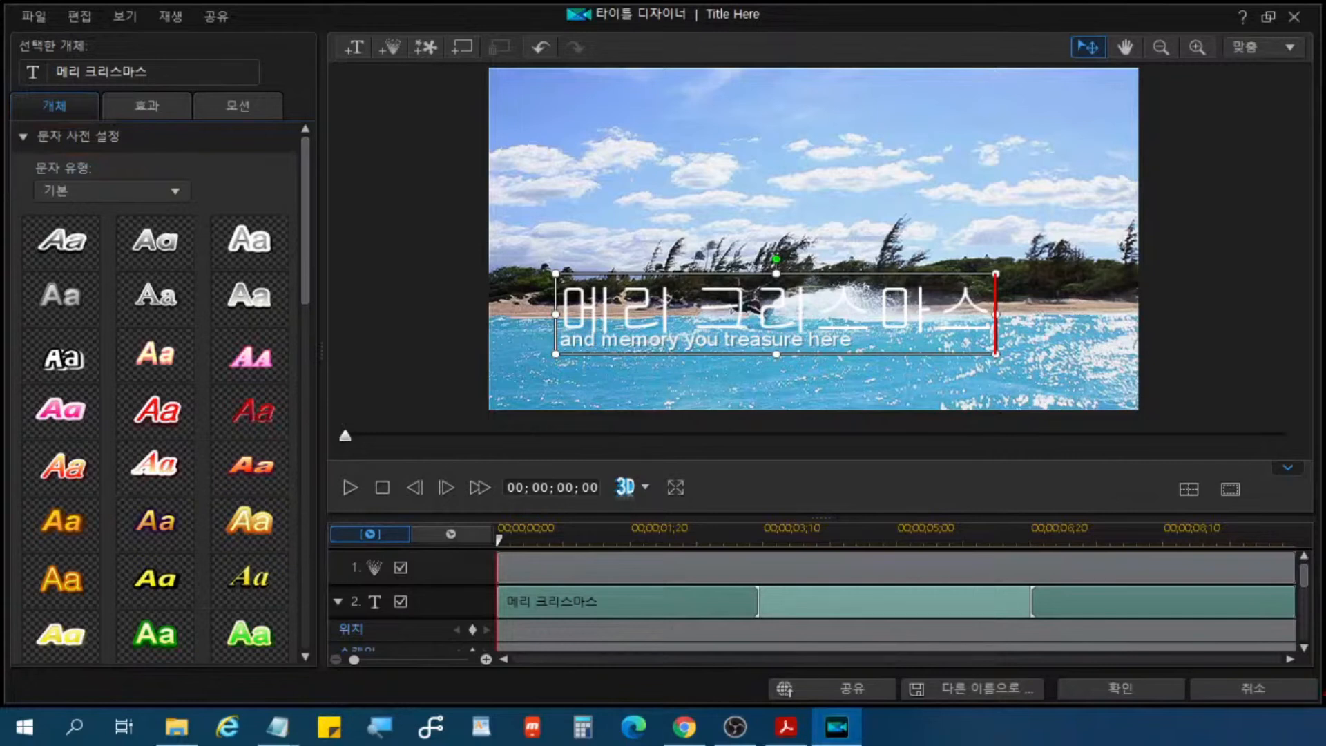
key("alt+Tab")
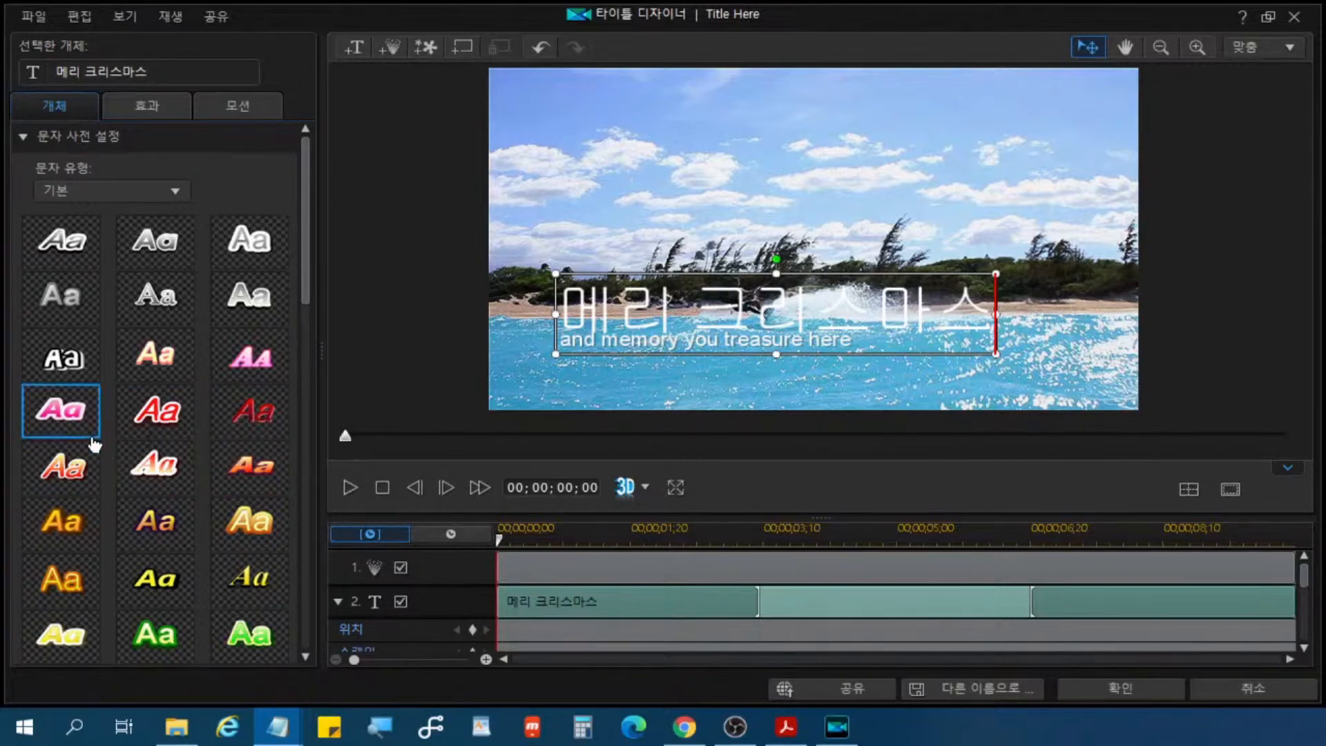
left_click(78, 416)
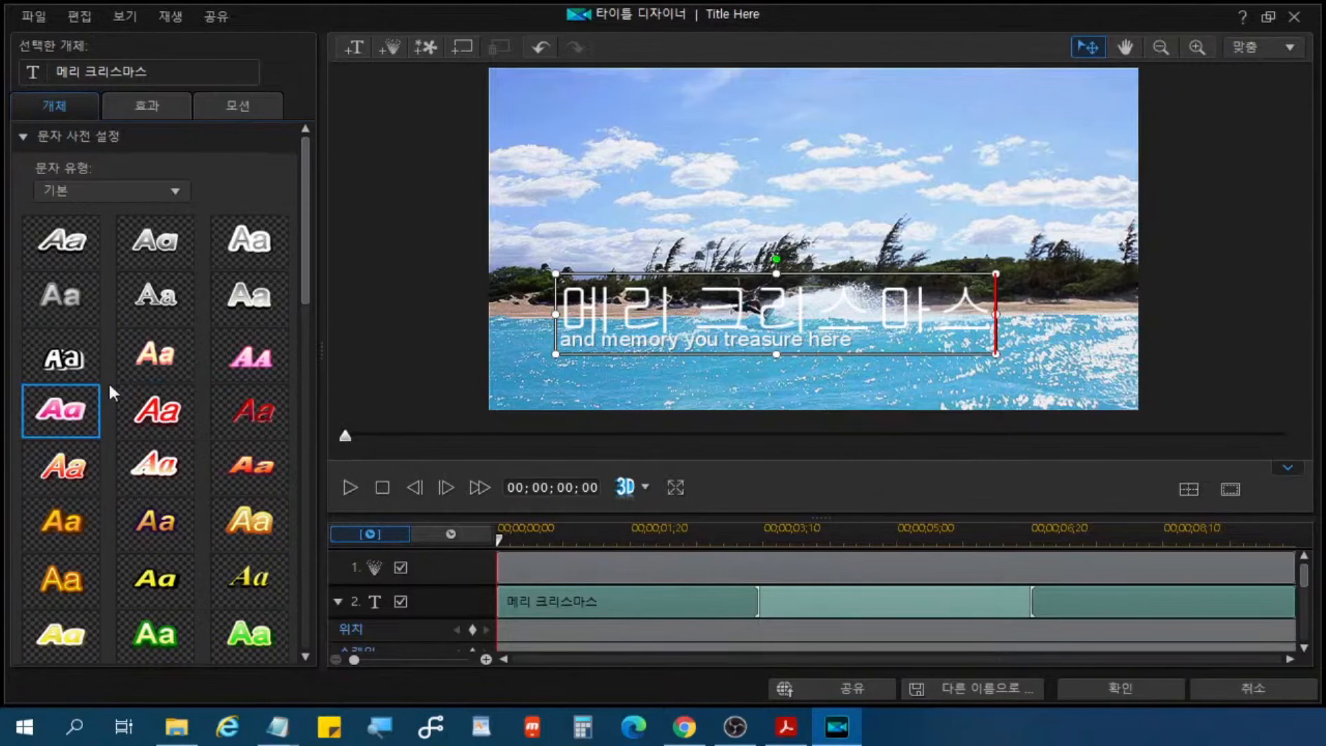
left_click(74, 417)
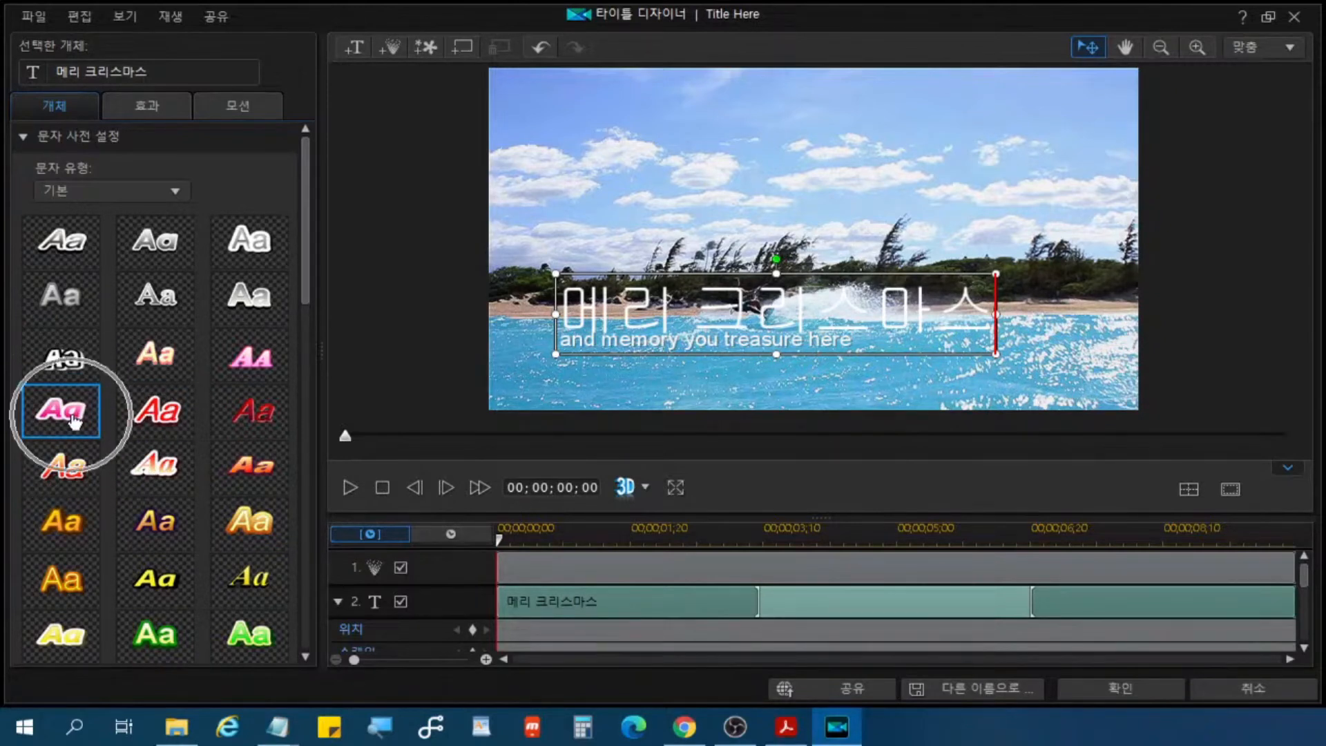
left_click(869, 308)
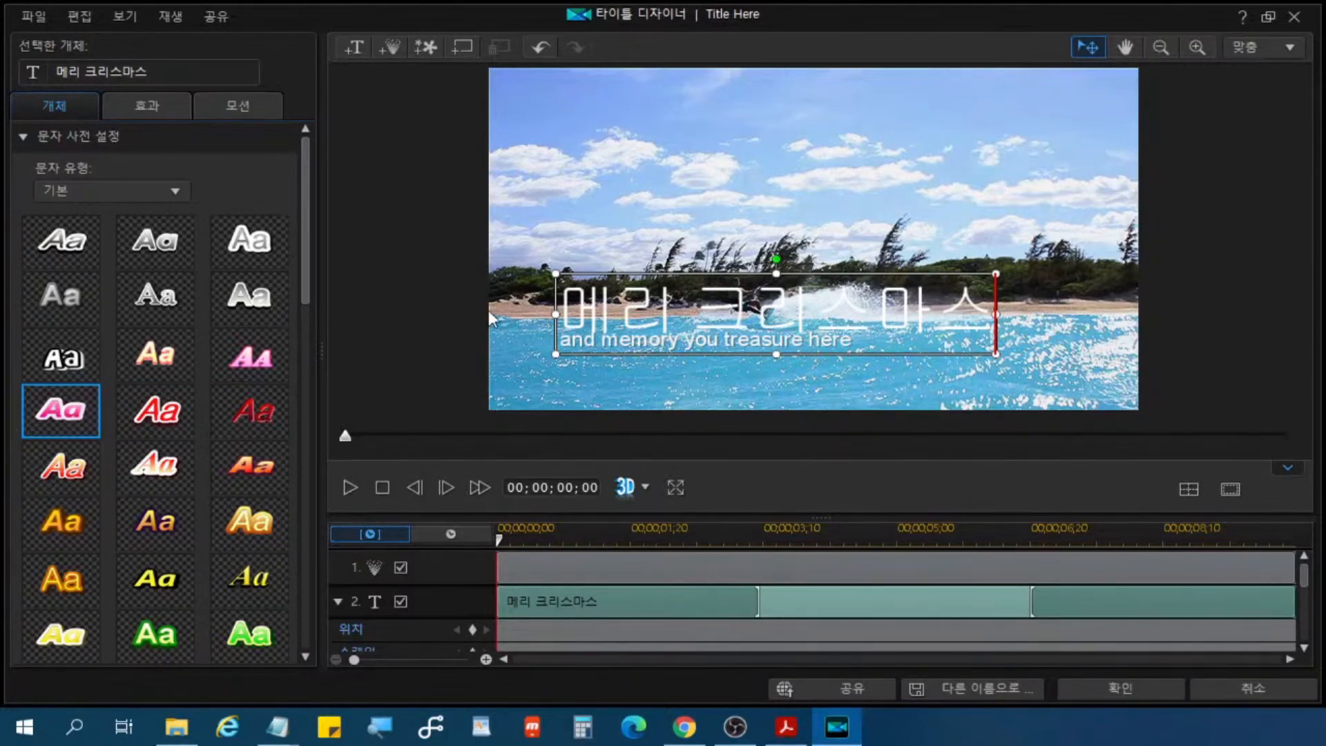
left_click(759, 317)
left_click(759, 316)
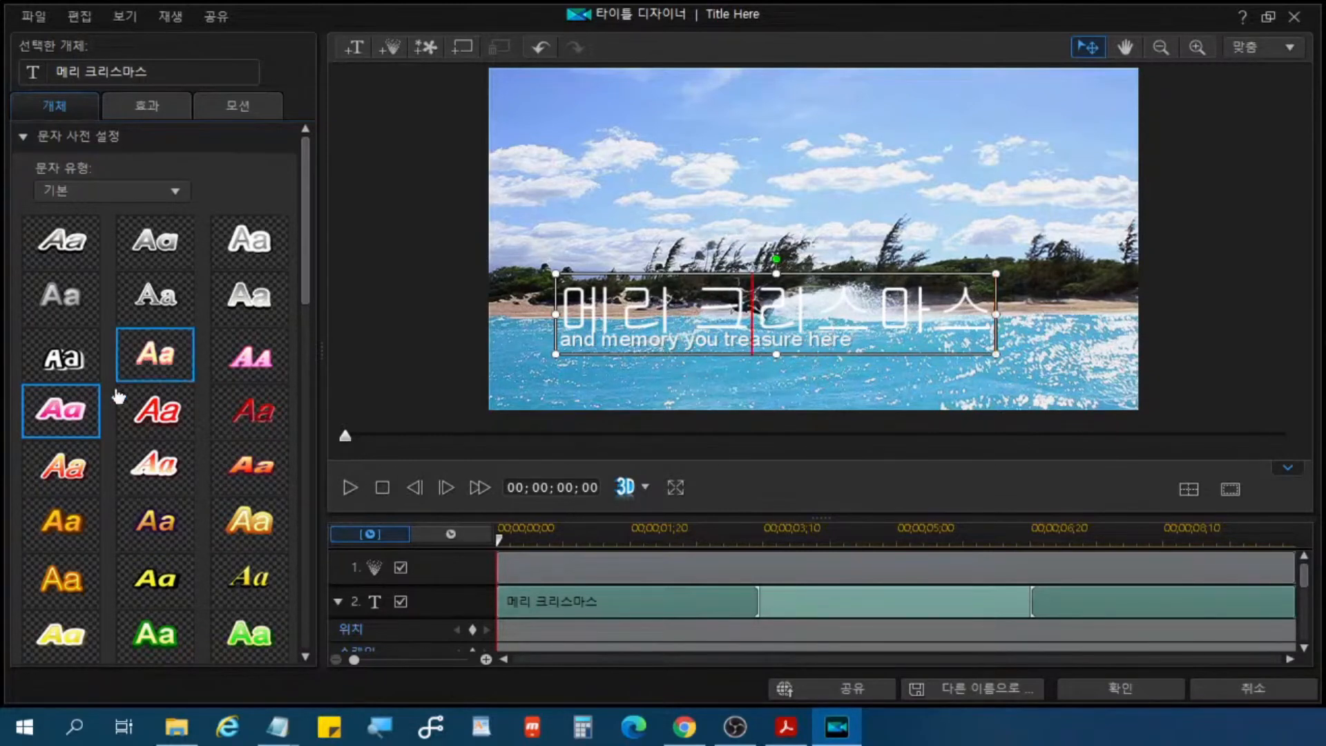
left_click(66, 418)
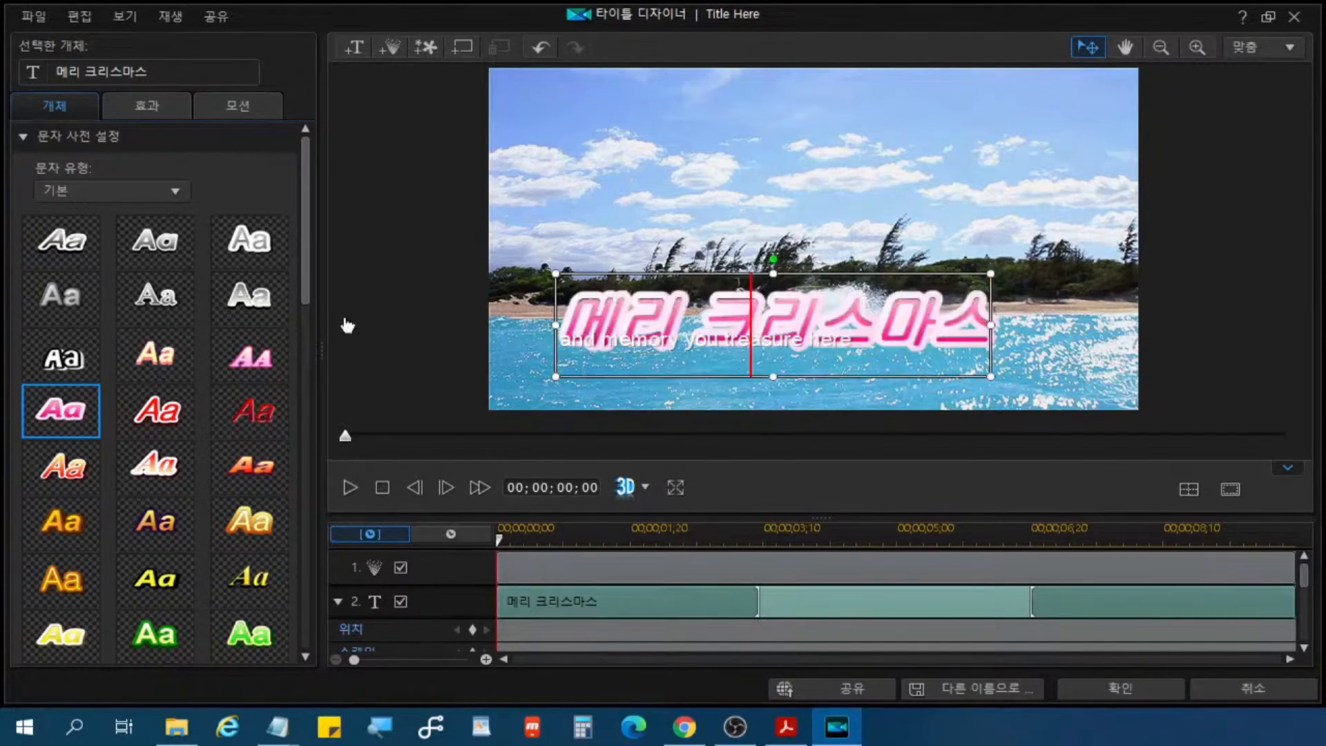
key("ctrl+2")
key("ctrl")
mouse_move(21, 382)
left_mouse_down()
mouse_move(93, 452)
mouse_move(102, 438)
left_mouse_up()
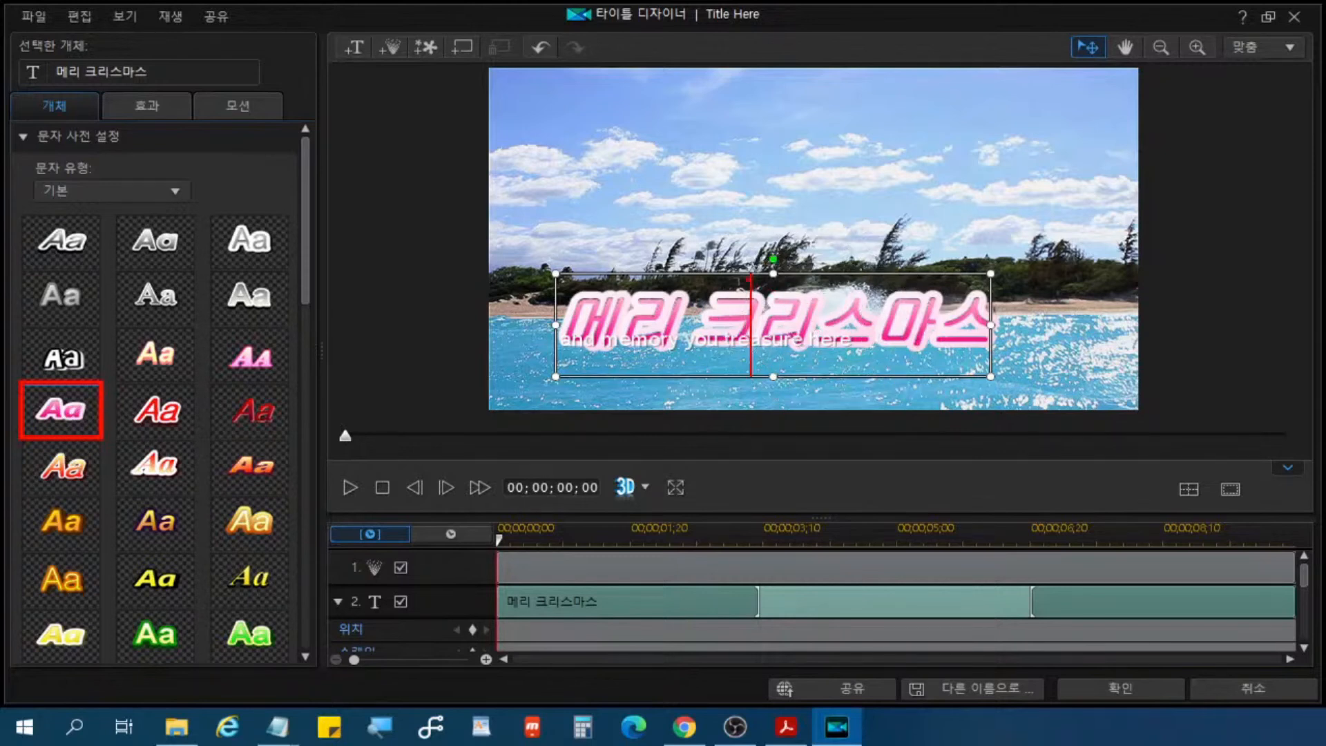
left_click_drag(749, 281, 748, 374)
left_click(847, 325)
key("ctrl+2")
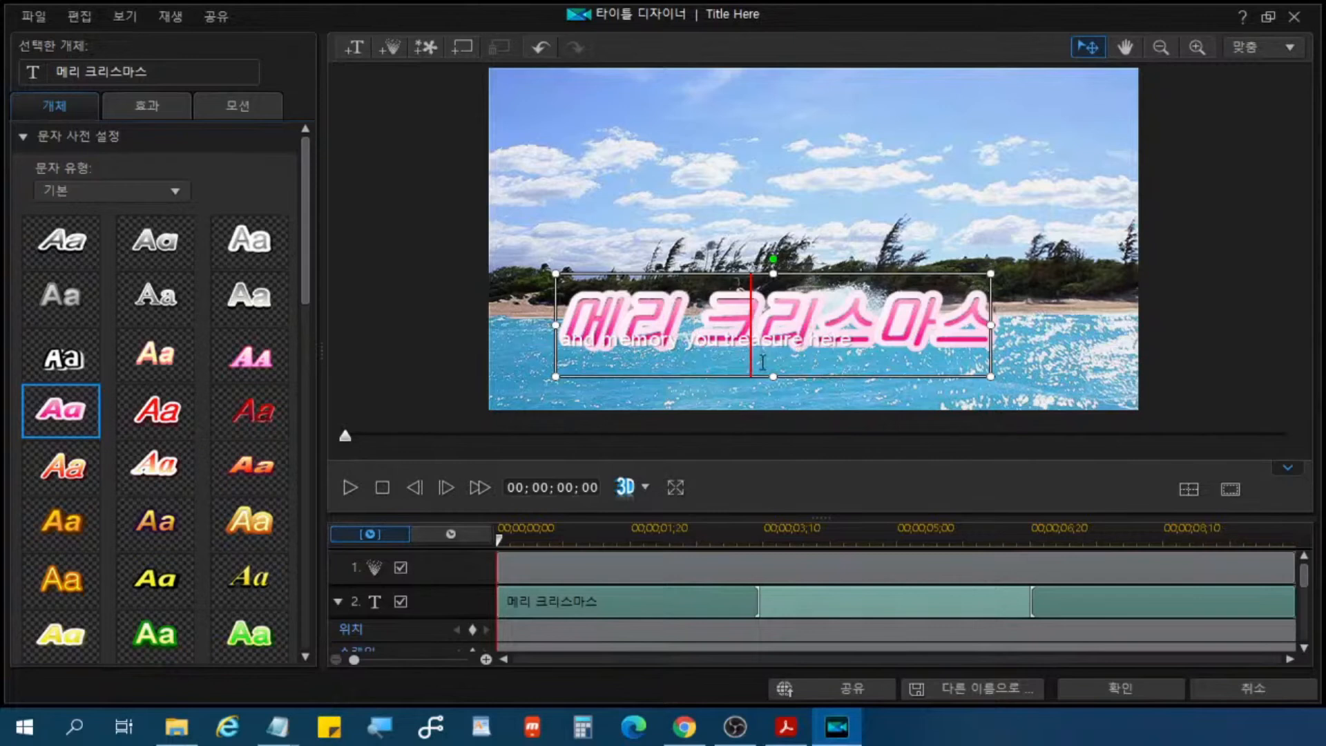
key("ctrl")
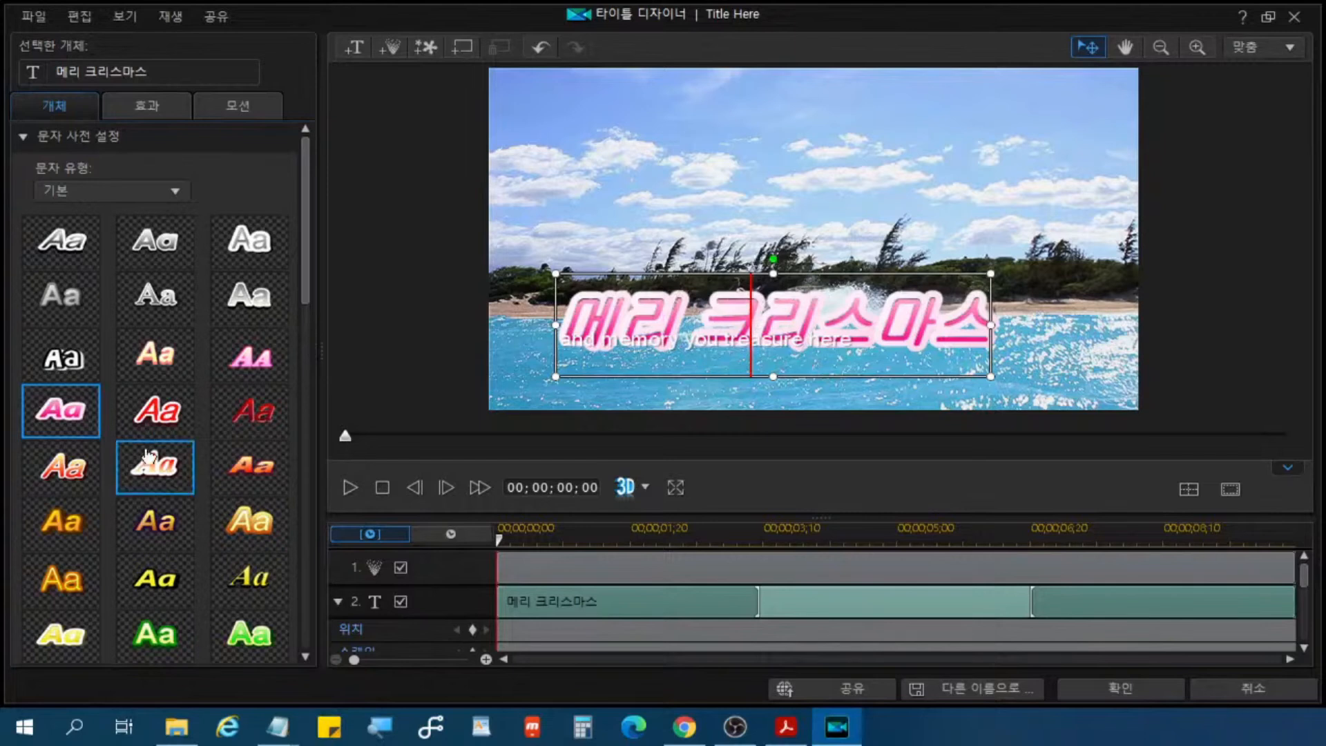
key("ctrl")
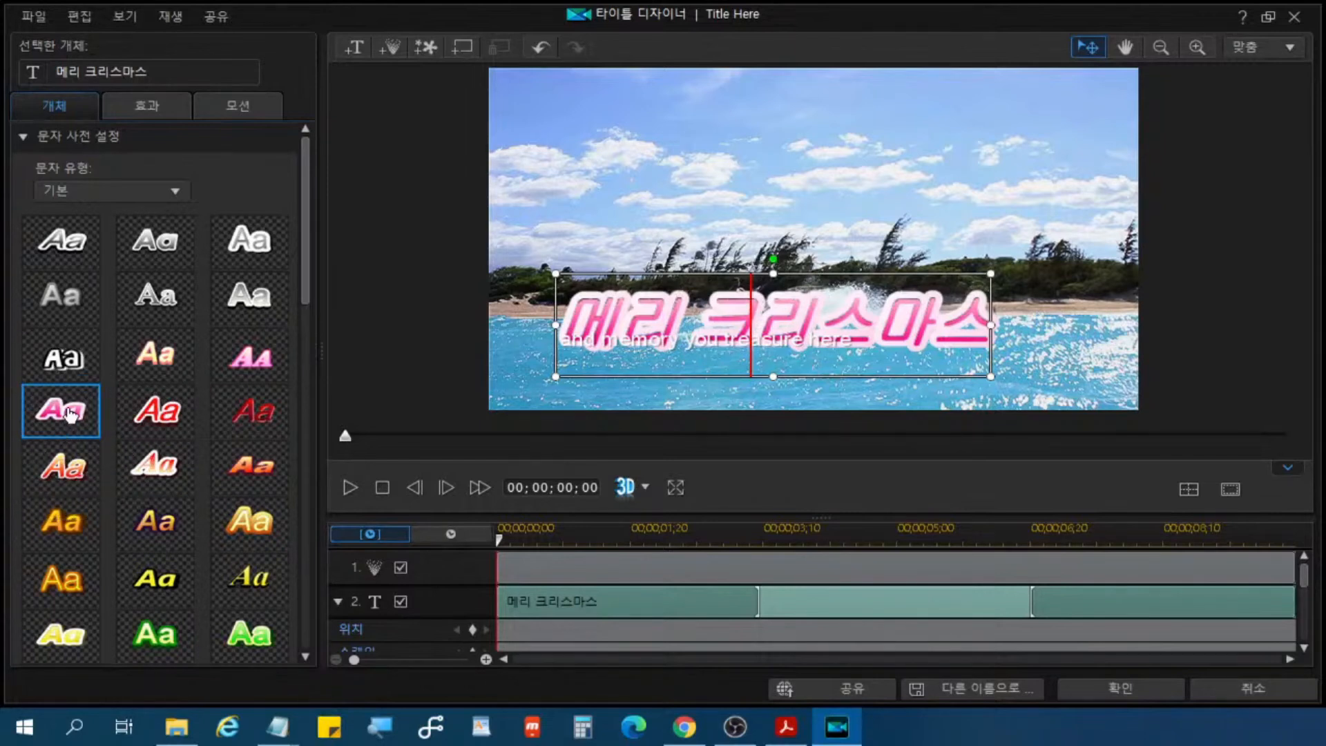
Step: Apply the red italic character preset with the white outline to the "메리 크리스마스" title and show its font settings
left_click(176, 403)
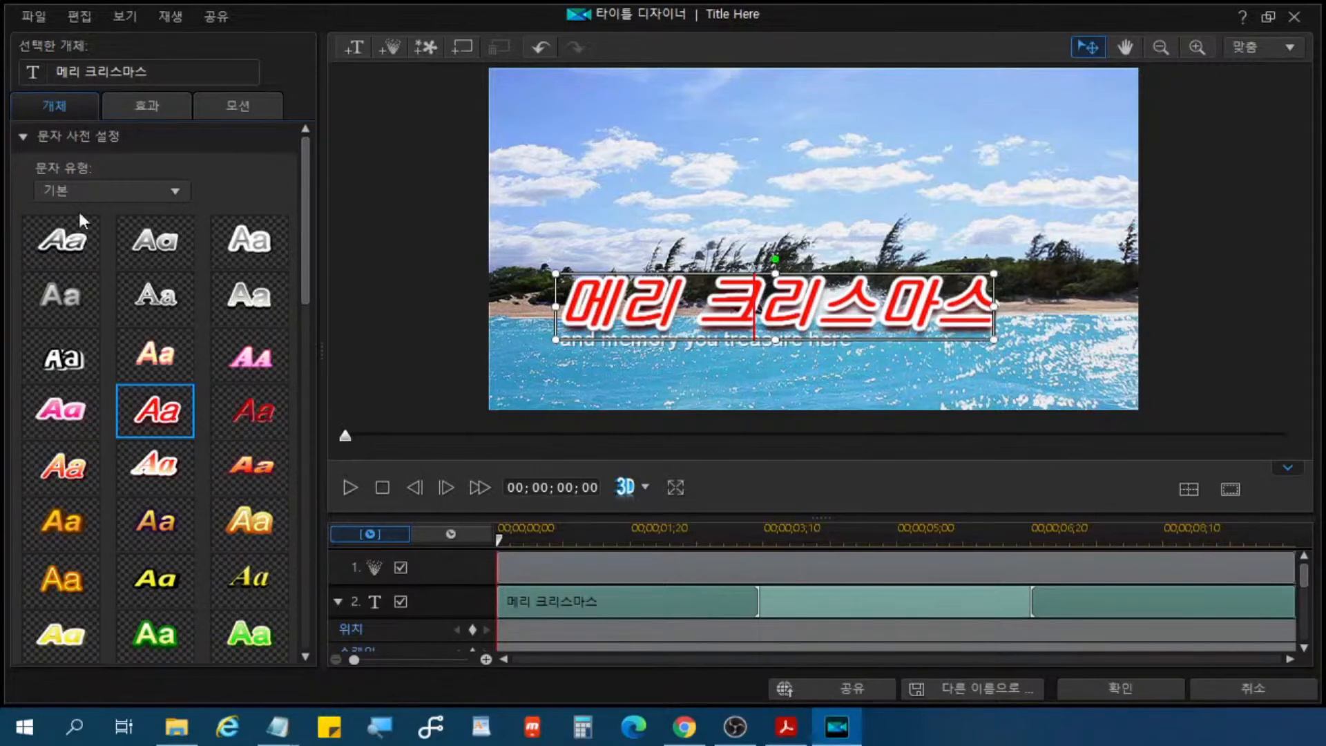
left_click(72, 136)
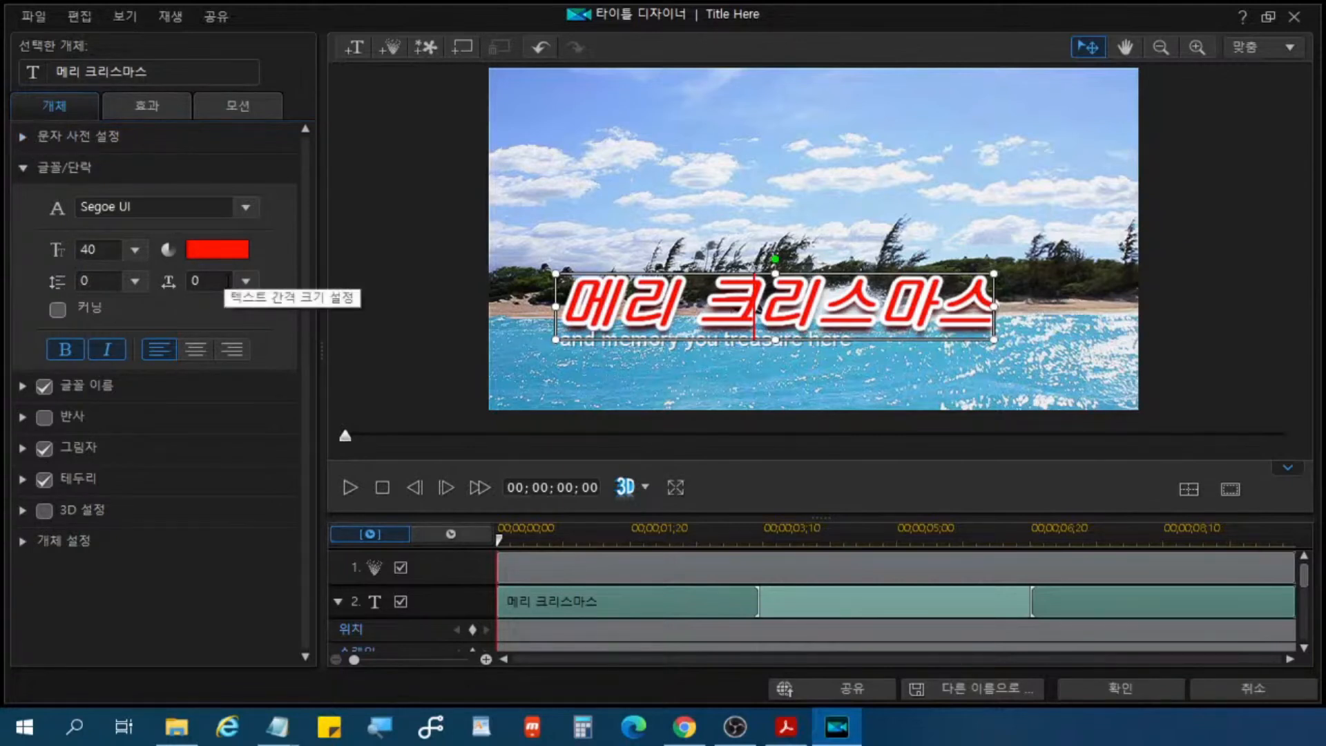
left_click(58, 170)
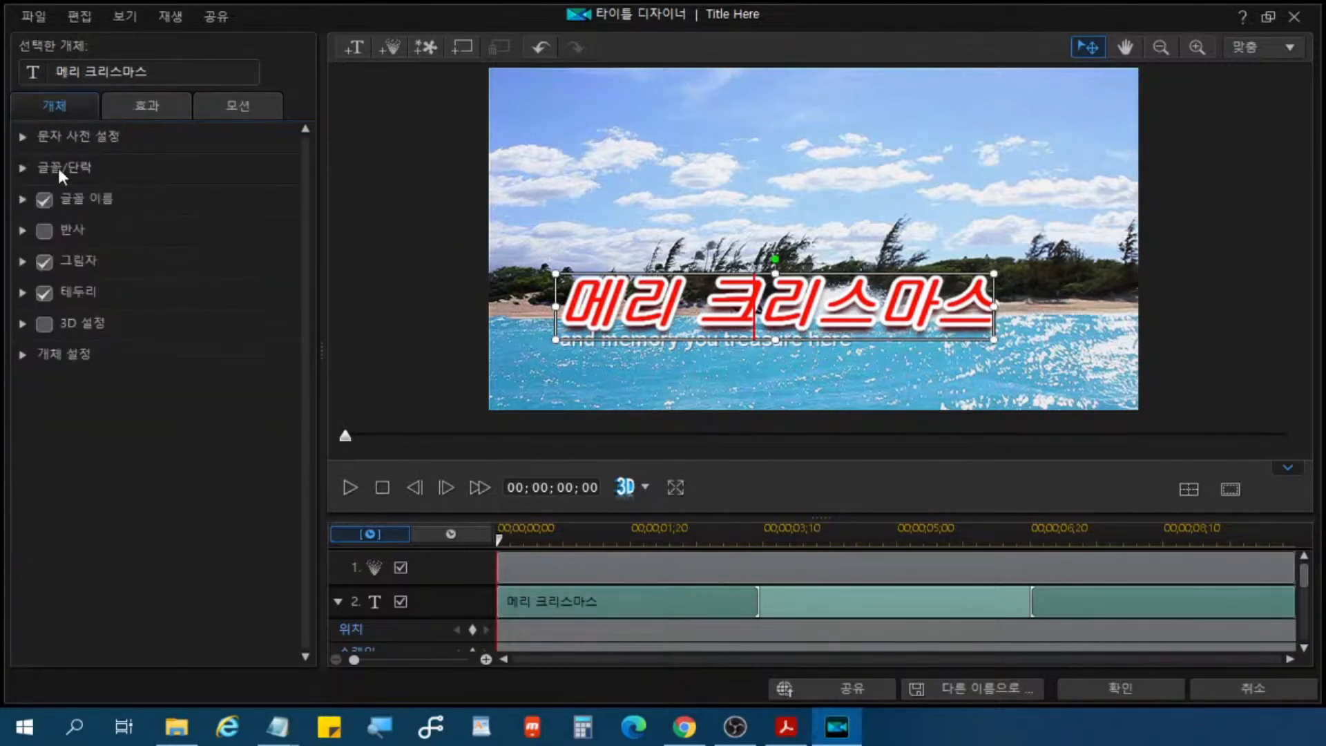
left_click(58, 169)
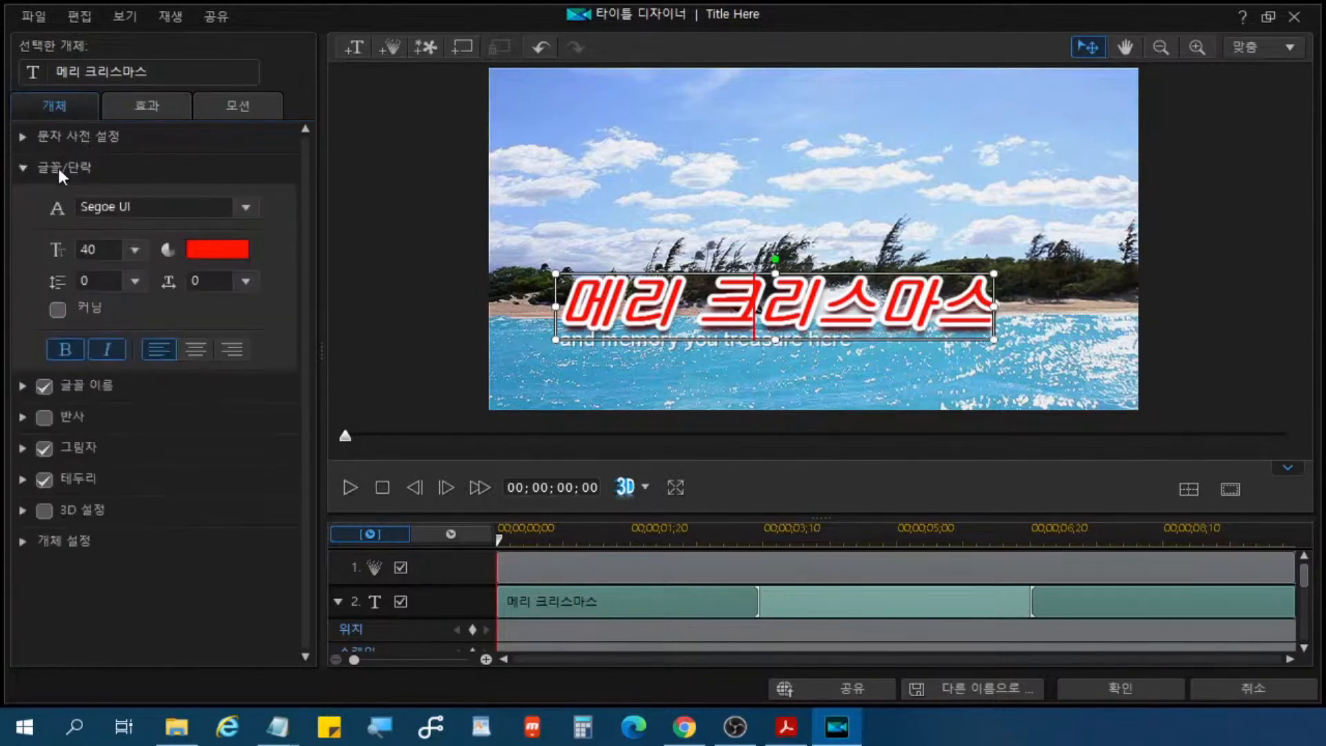
key("ctrl")
key("ctrl")
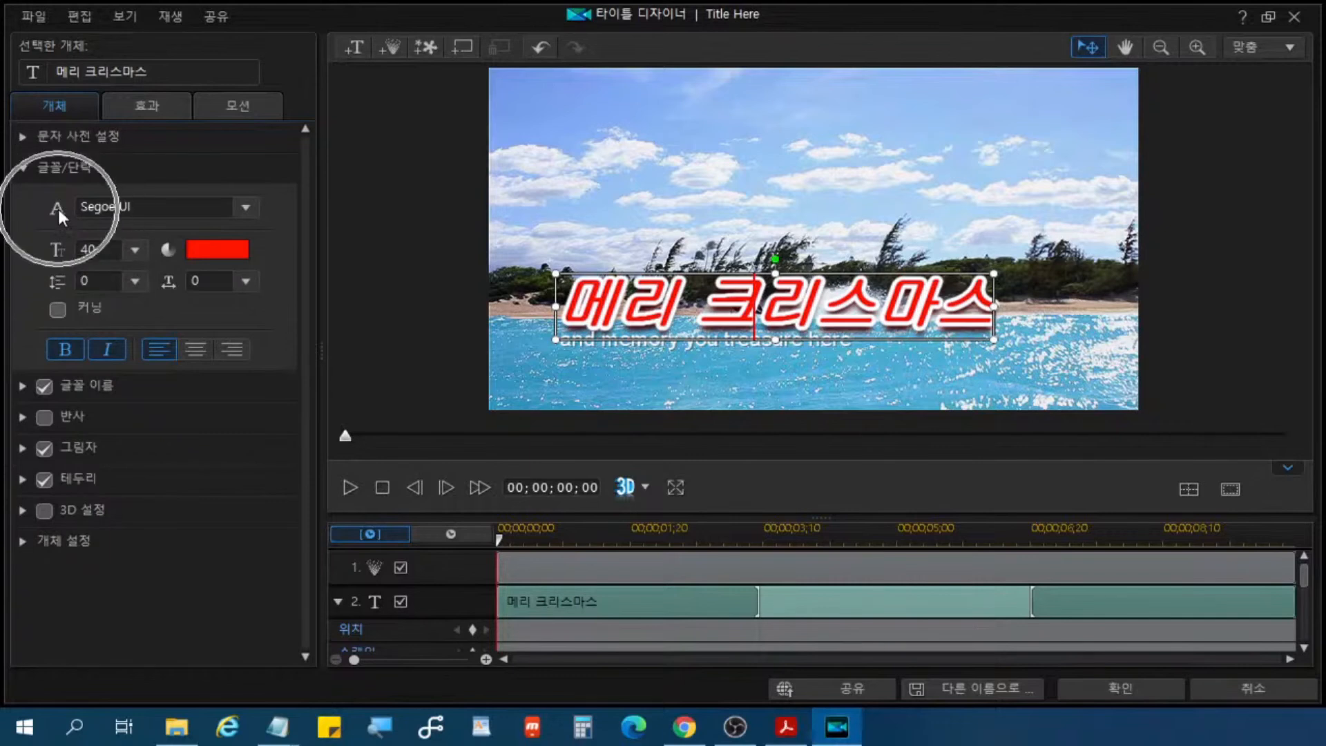
left_click(245, 207)
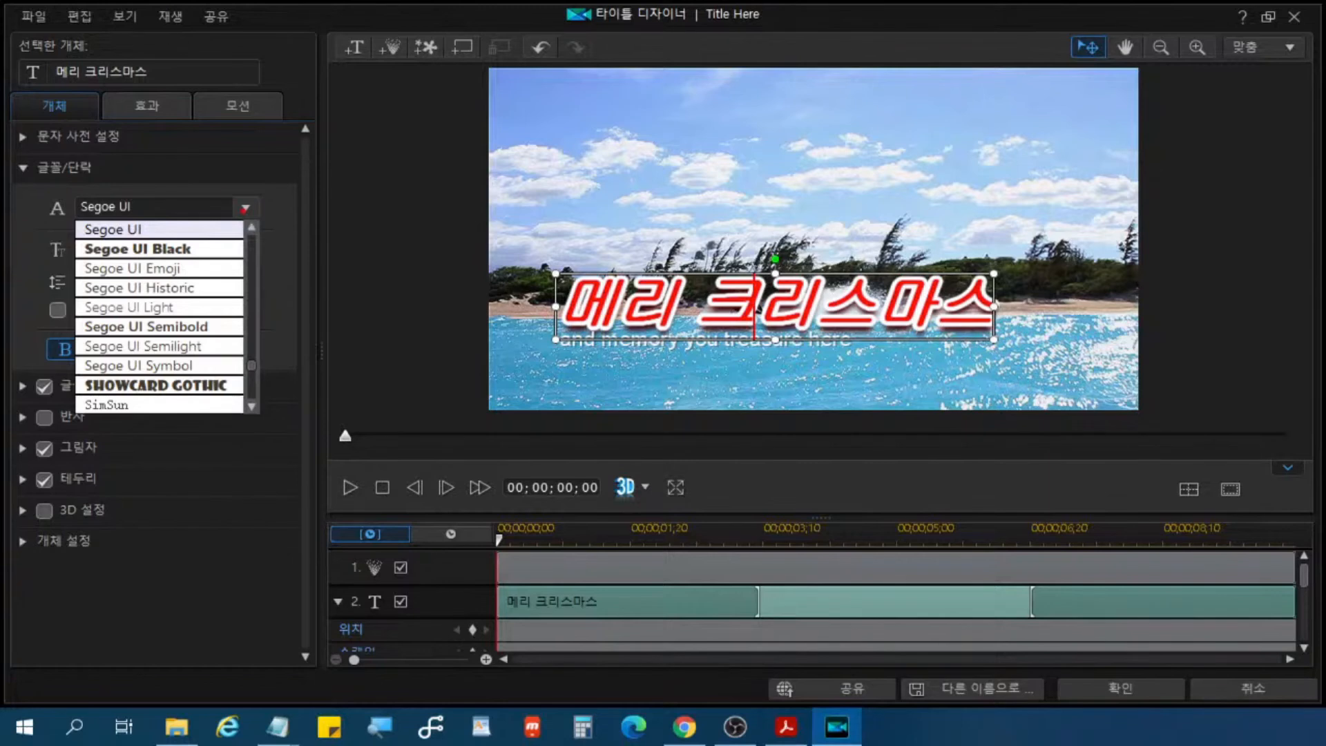
left_click(193, 338)
left_click(132, 365)
key("Escape")
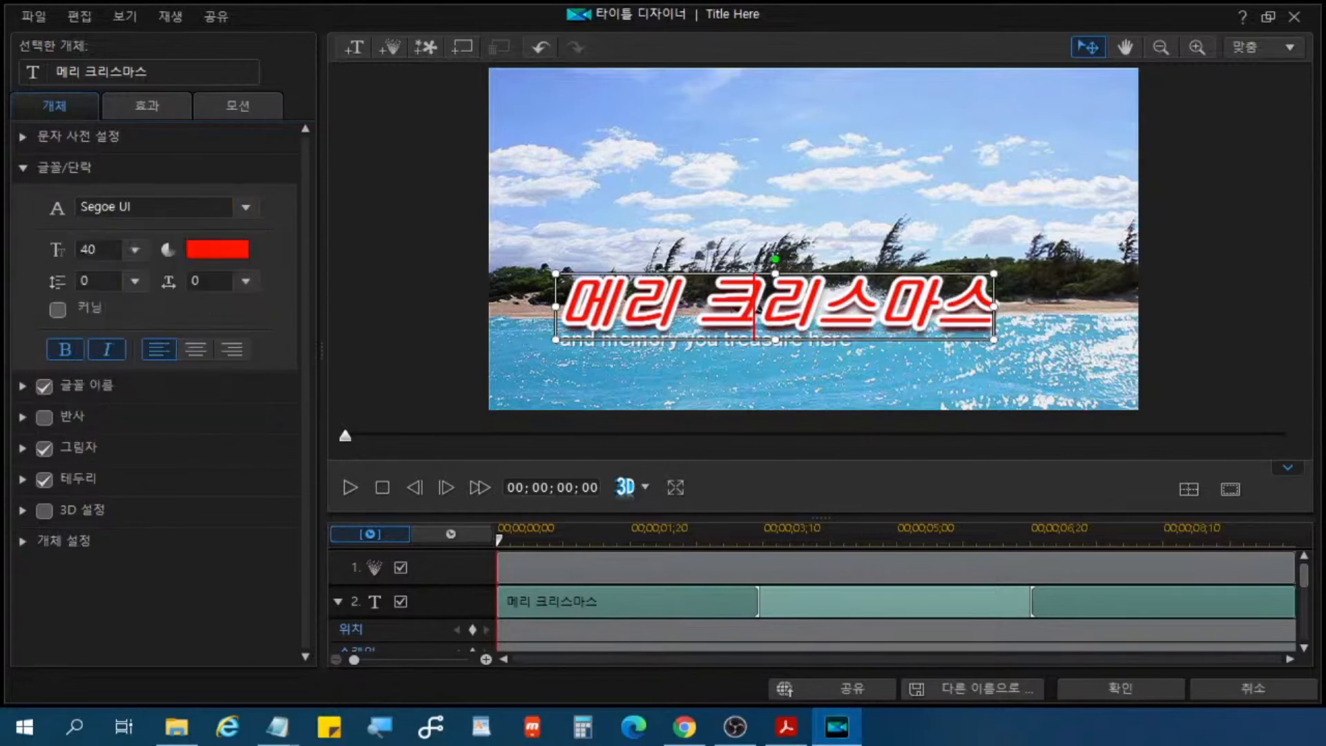
Step: Set the font of the "메리 크리스마스" title to 배달의민족 주아
left_click(245, 207)
scroll(165, 290, "down", 5)
scroll(164, 290, "down", 5)
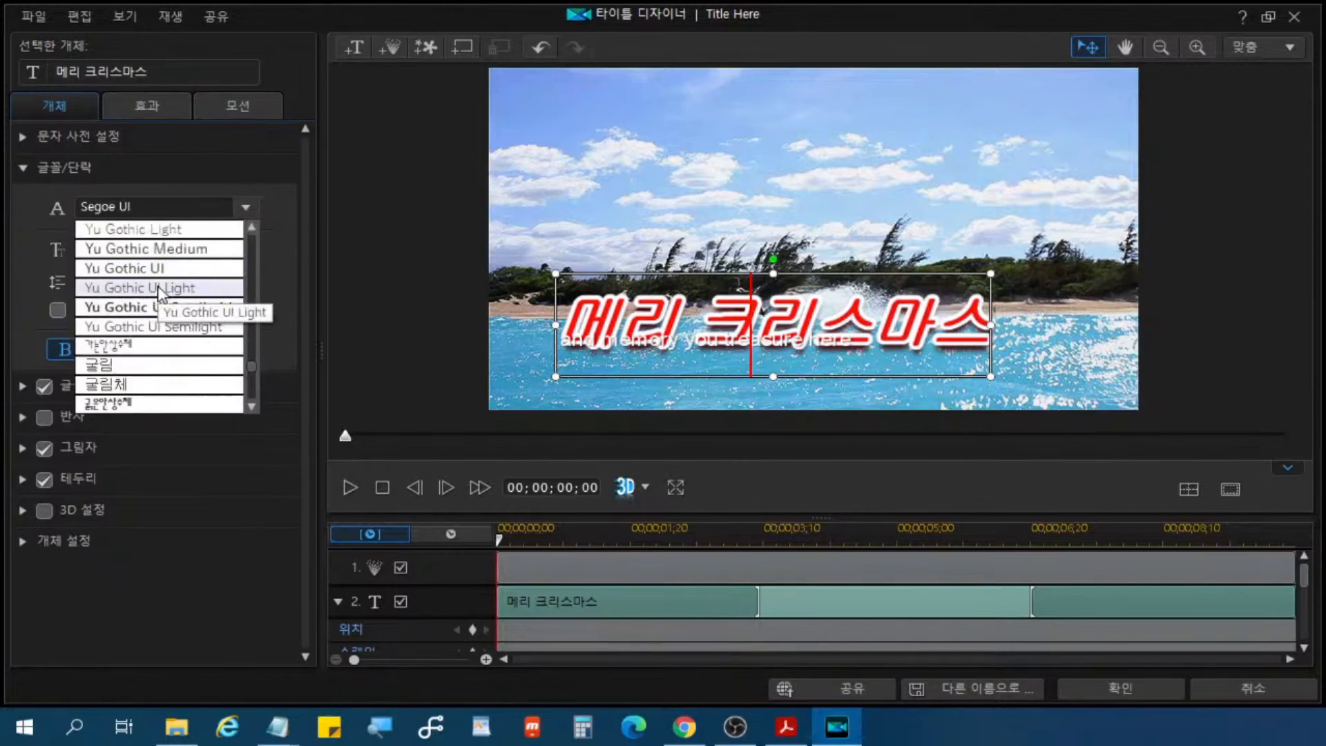
scroll(159, 291, "down", 2)
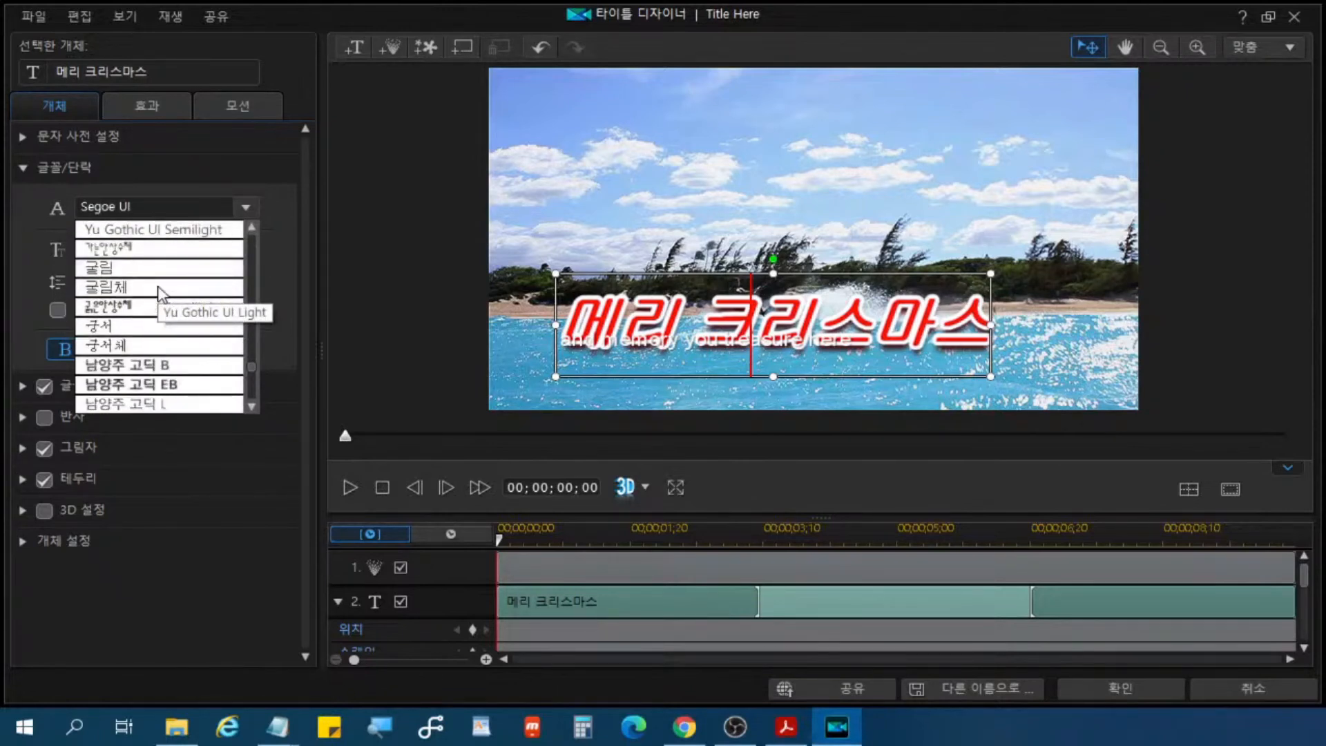
scroll(161, 293, "down", 5)
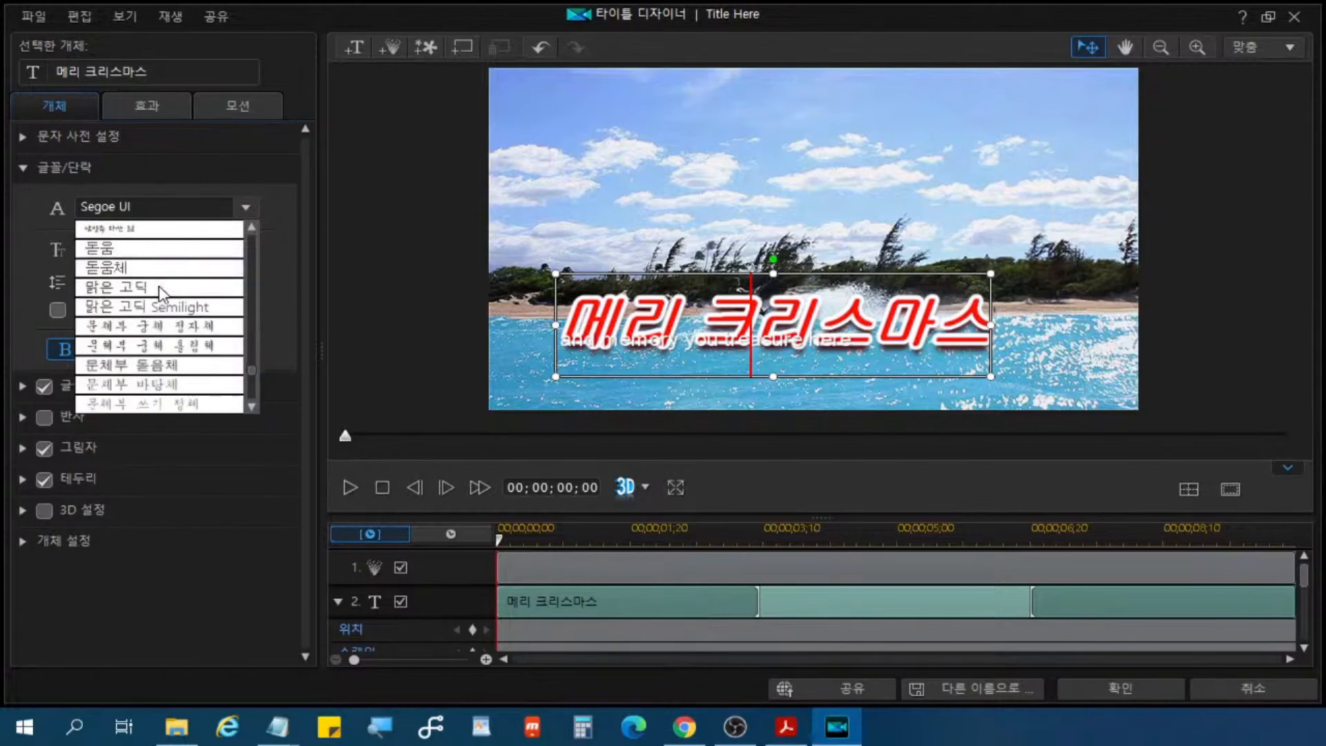
scroll(159, 290, "down", 4)
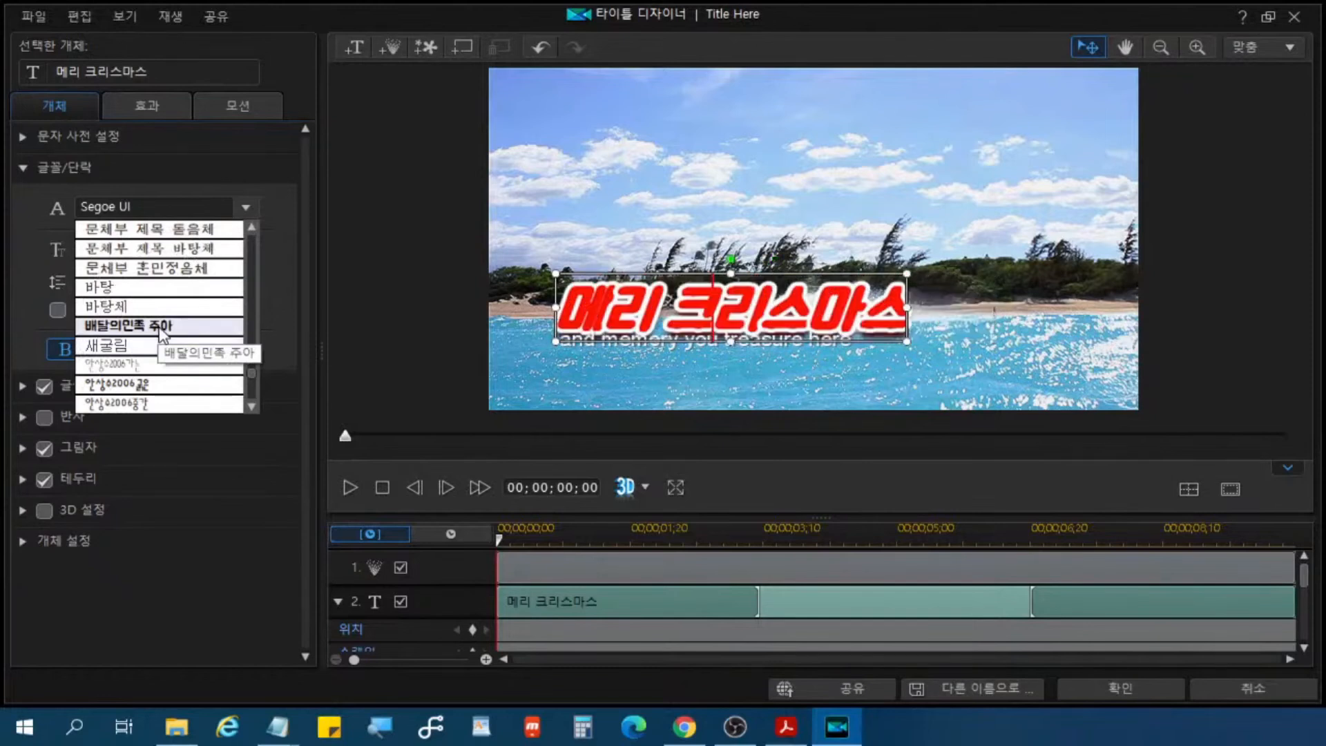
left_click(161, 326)
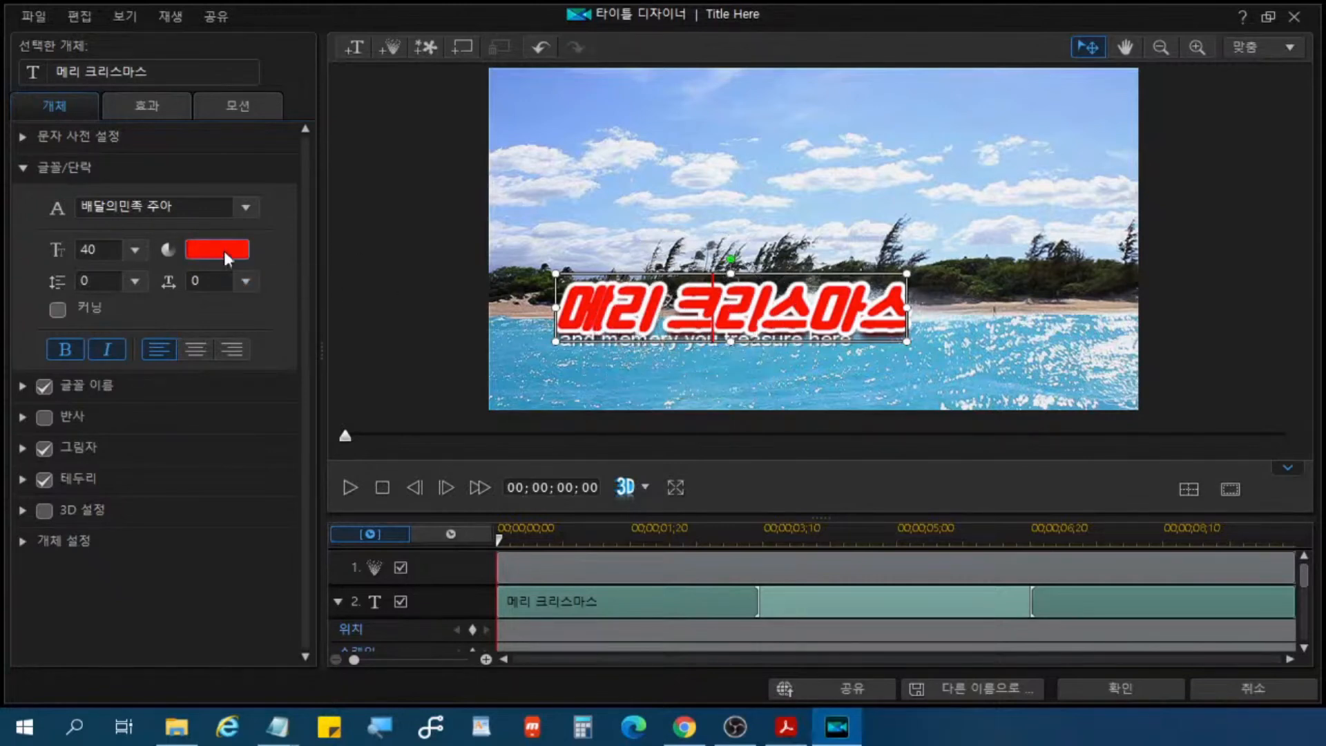
Step: Change the title's font color to the basic orange with RGB 255, 128, 64
key("ctrl")
key("ctrl")
key("ctrl")
left_click(223, 249)
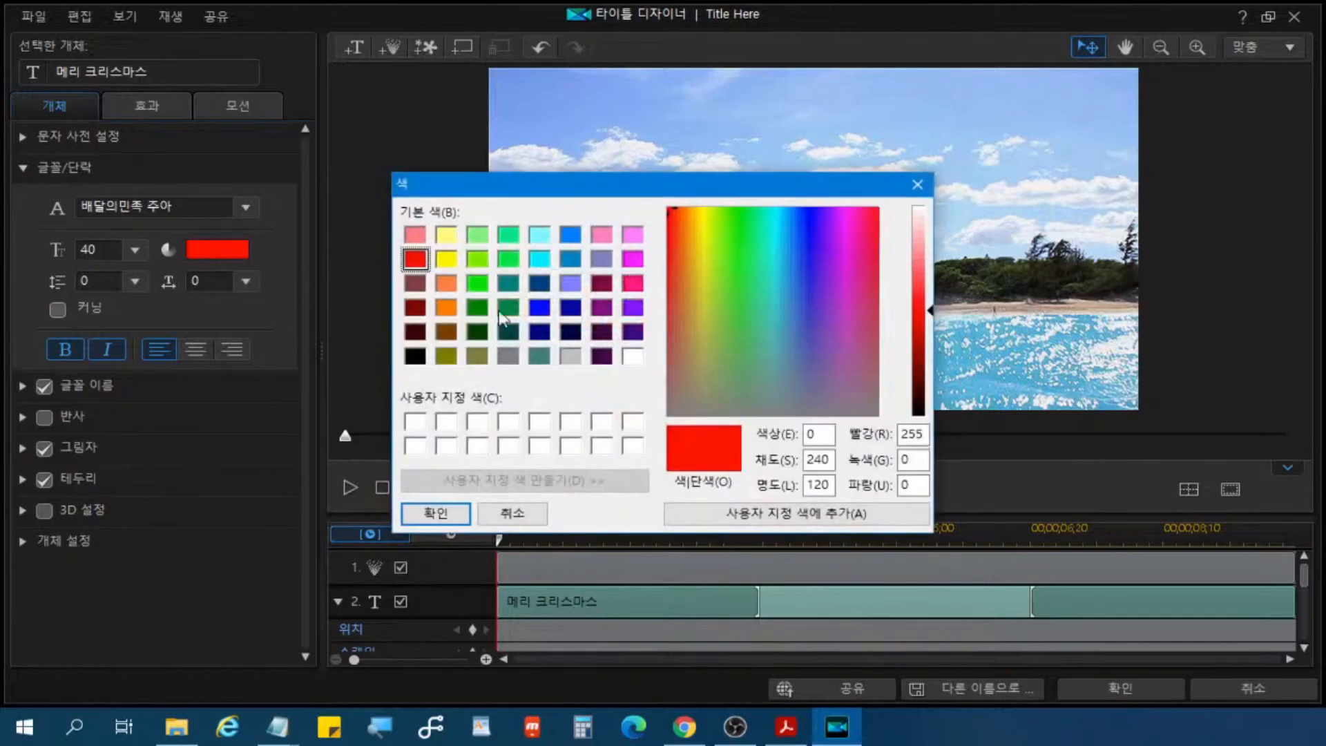
left_click_drag(678, 192, 377, 226)
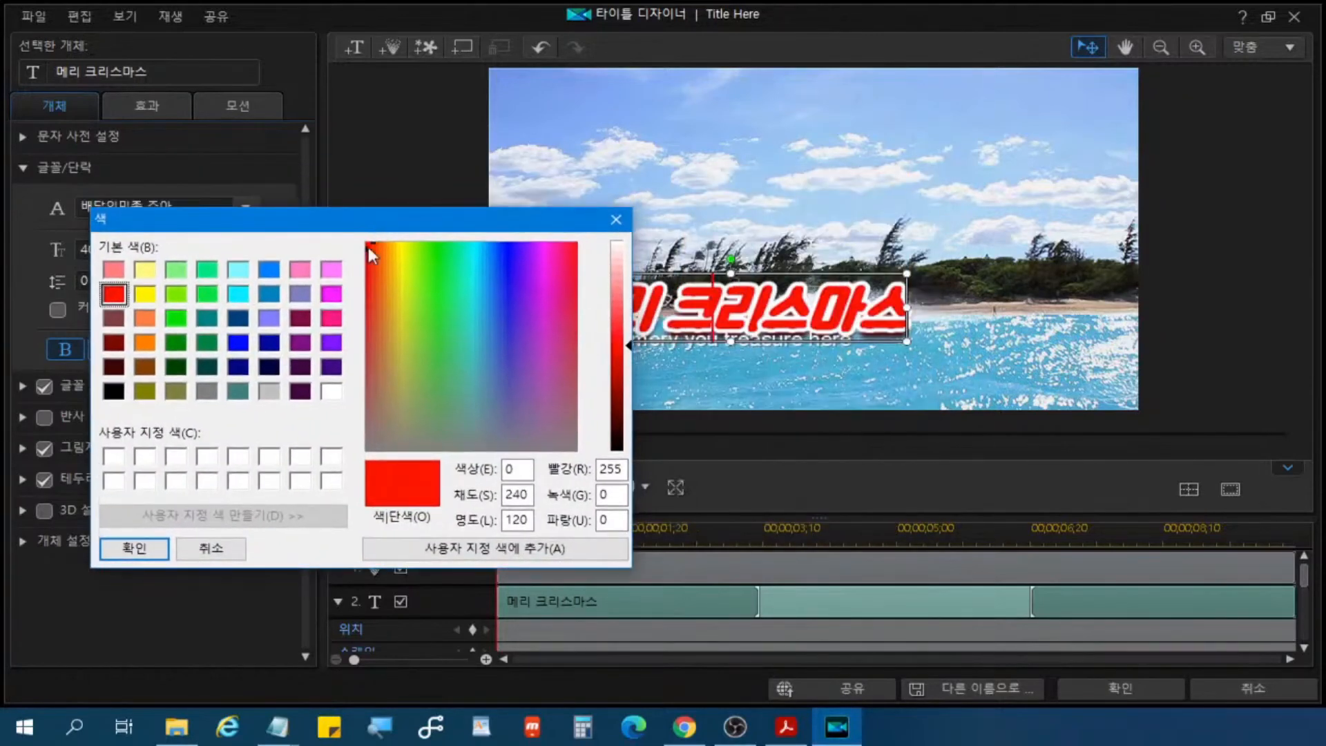
left_click(332, 319)
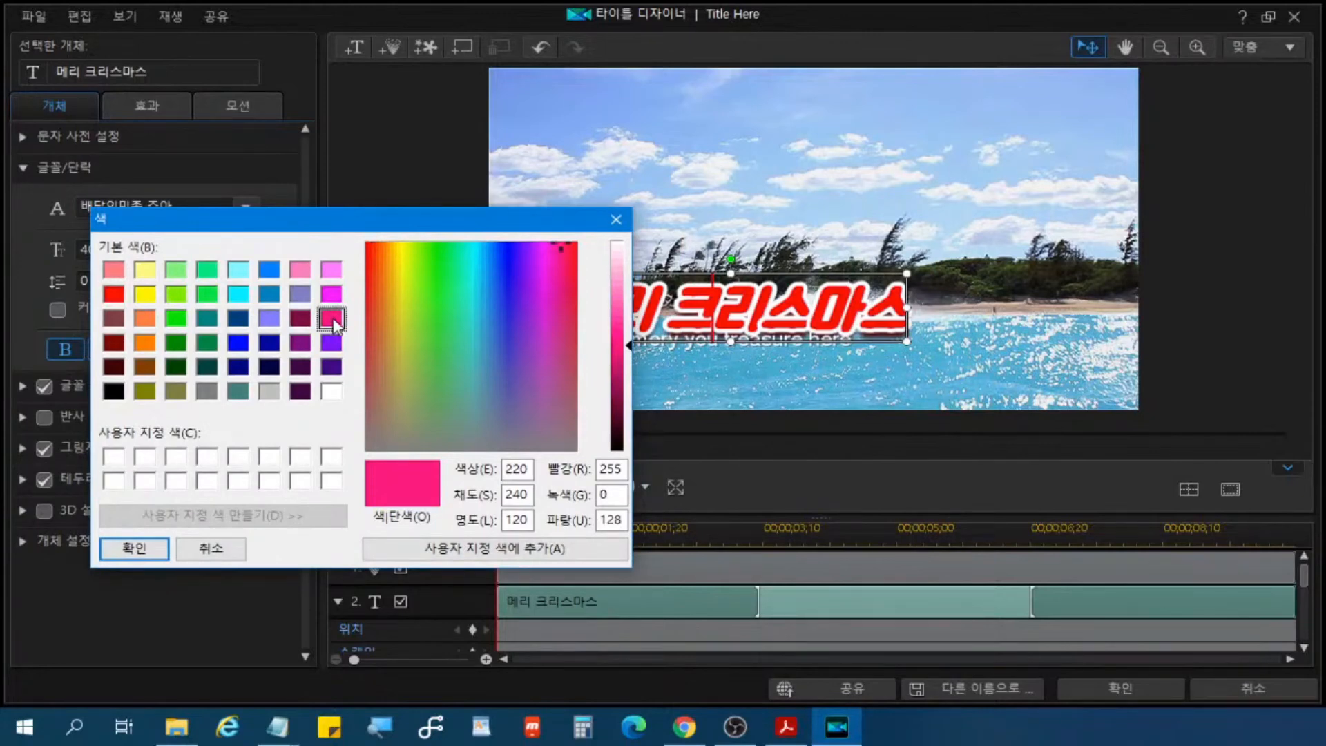
left_click(148, 322)
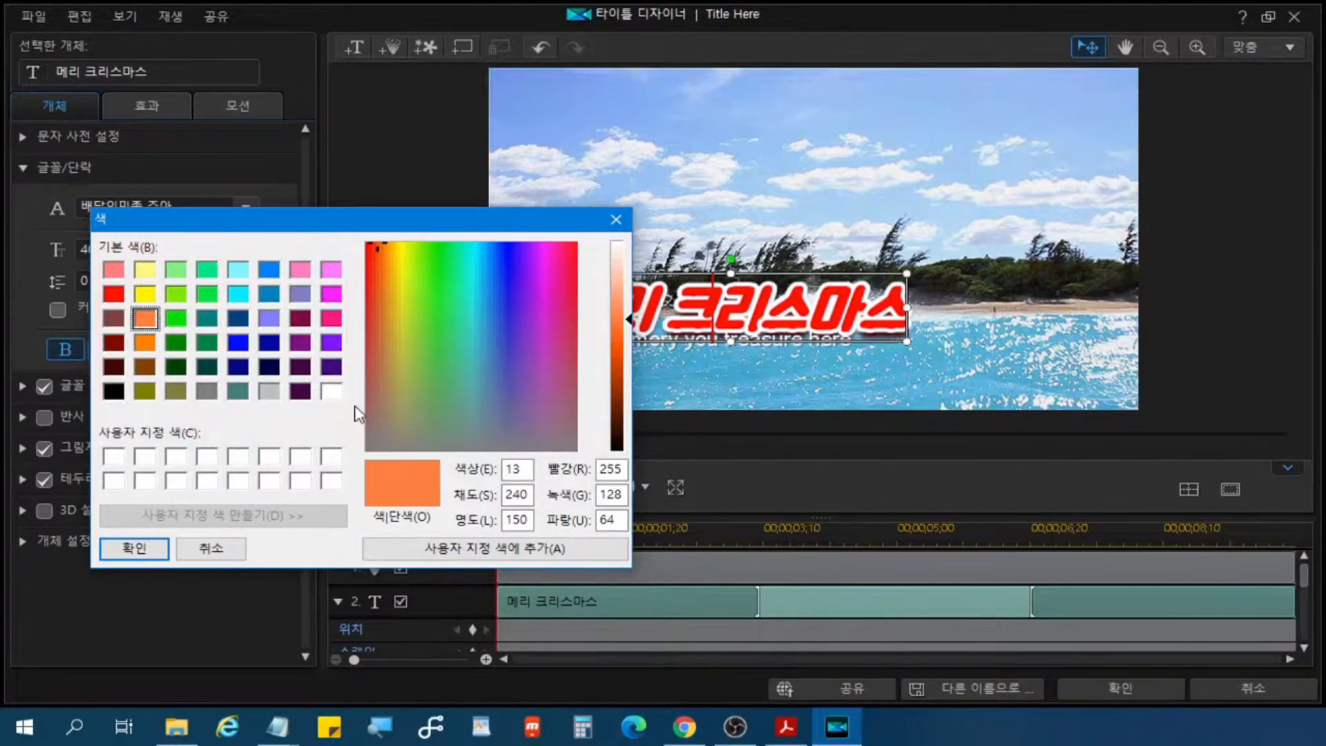
left_click(136, 549)
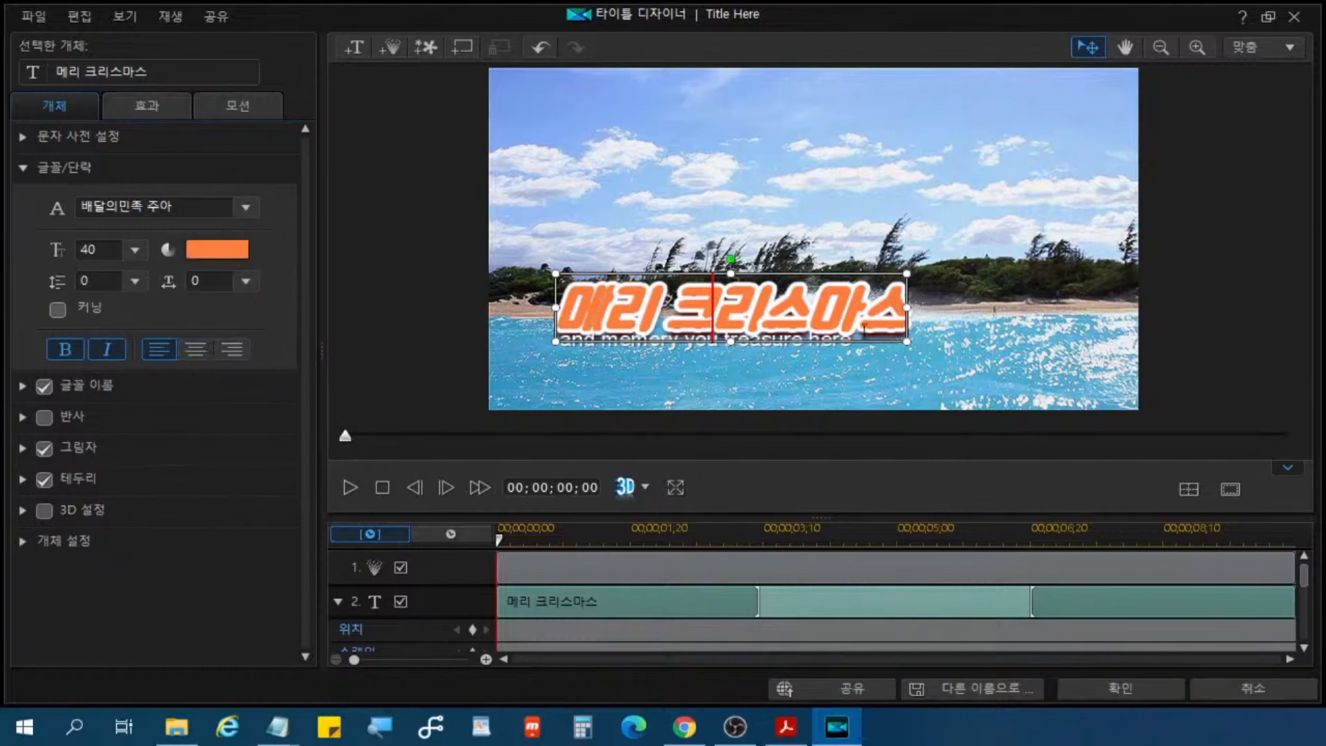
left_click(193, 352)
left_click(88, 167)
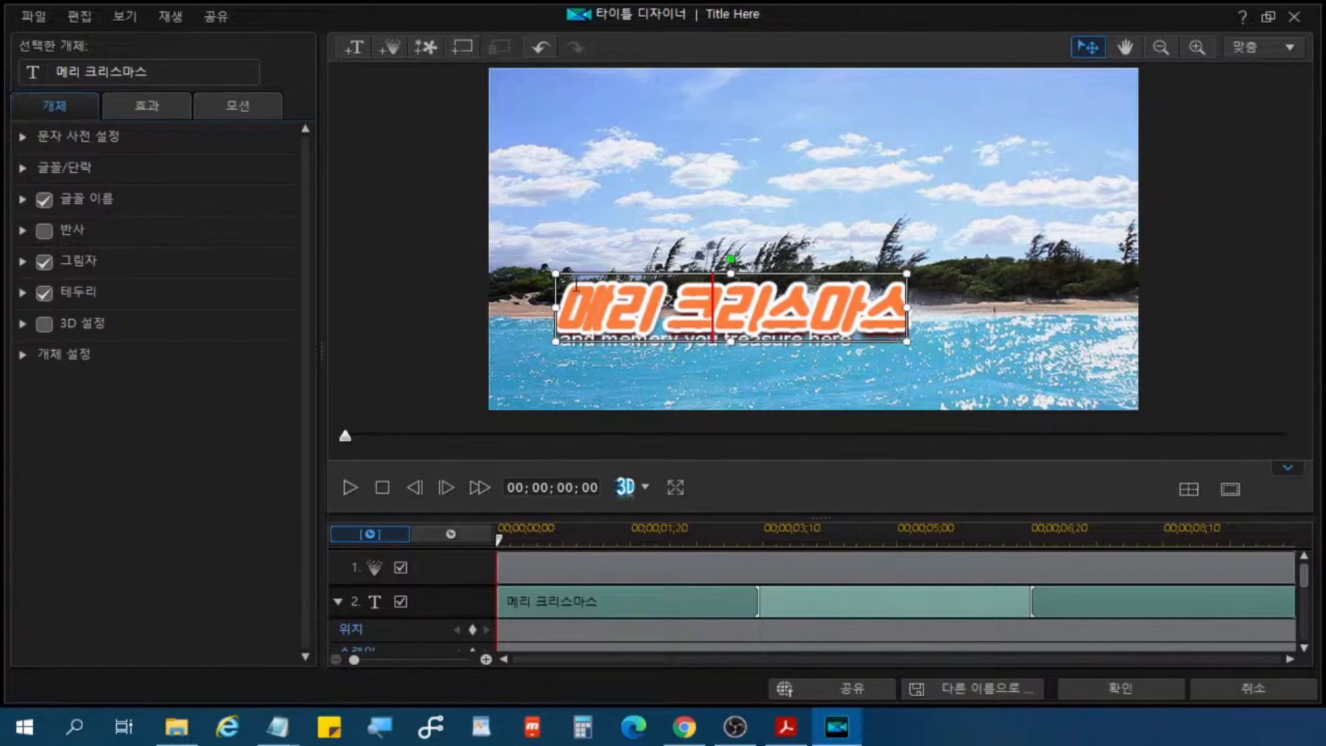
Step: Try 테두리 sizes of 4 and 8 on the title text, then settle on 5
left_click(124, 297)
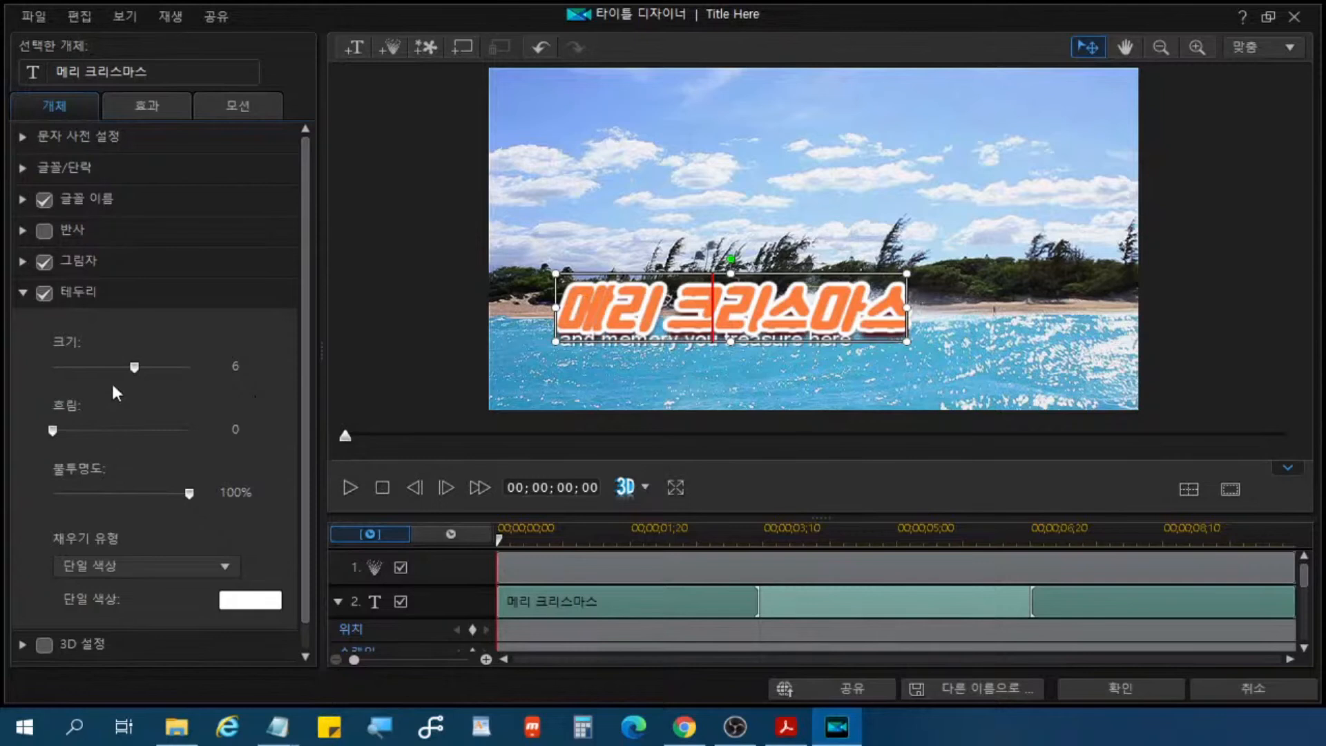
left_click(134, 371)
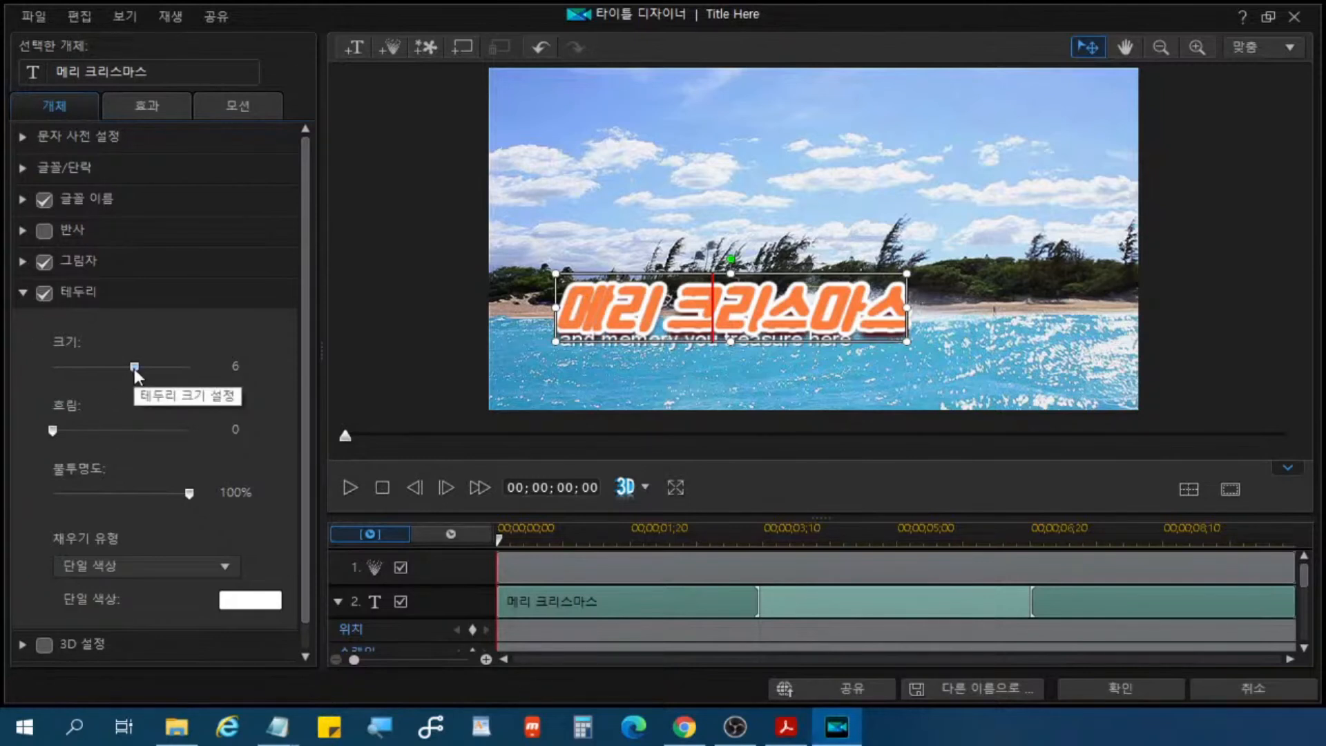
left_click(134, 369)
left_click(134, 369)
left_click_drag(131, 372, 107, 374)
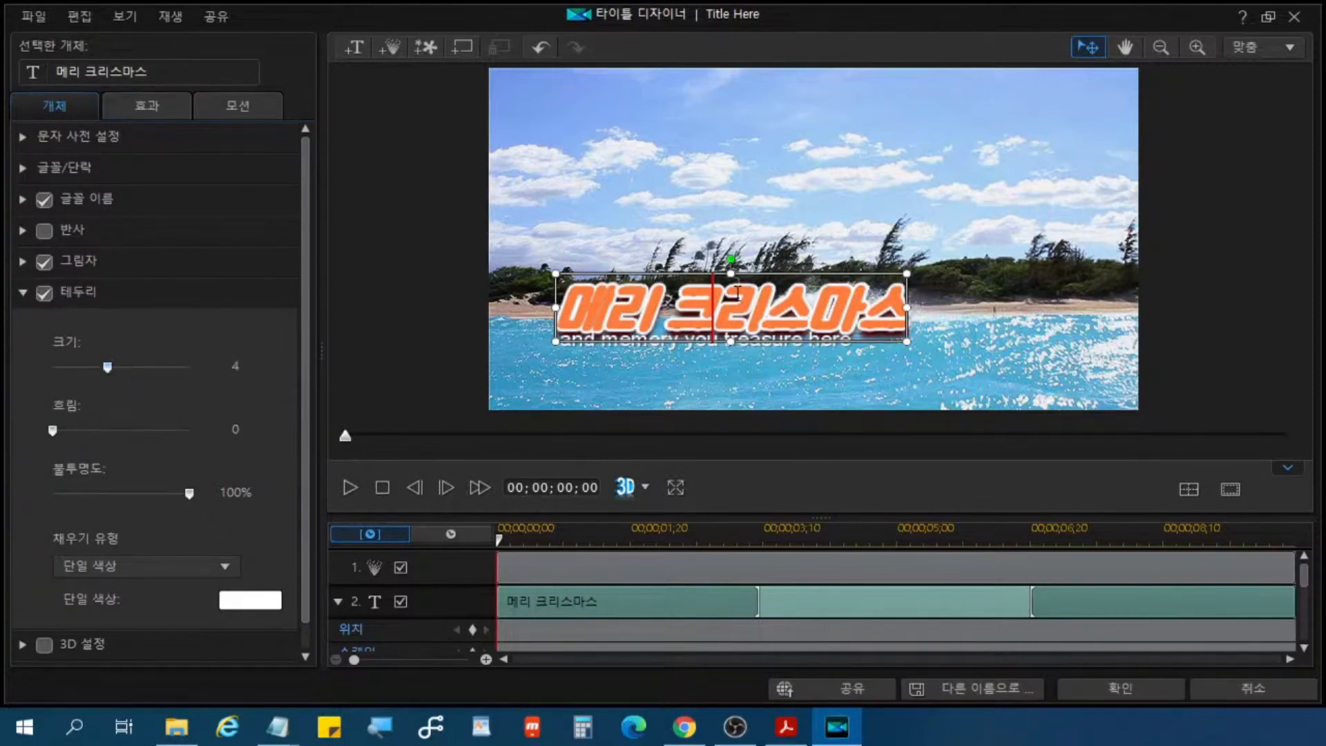
left_click_drag(103, 369, 157, 369)
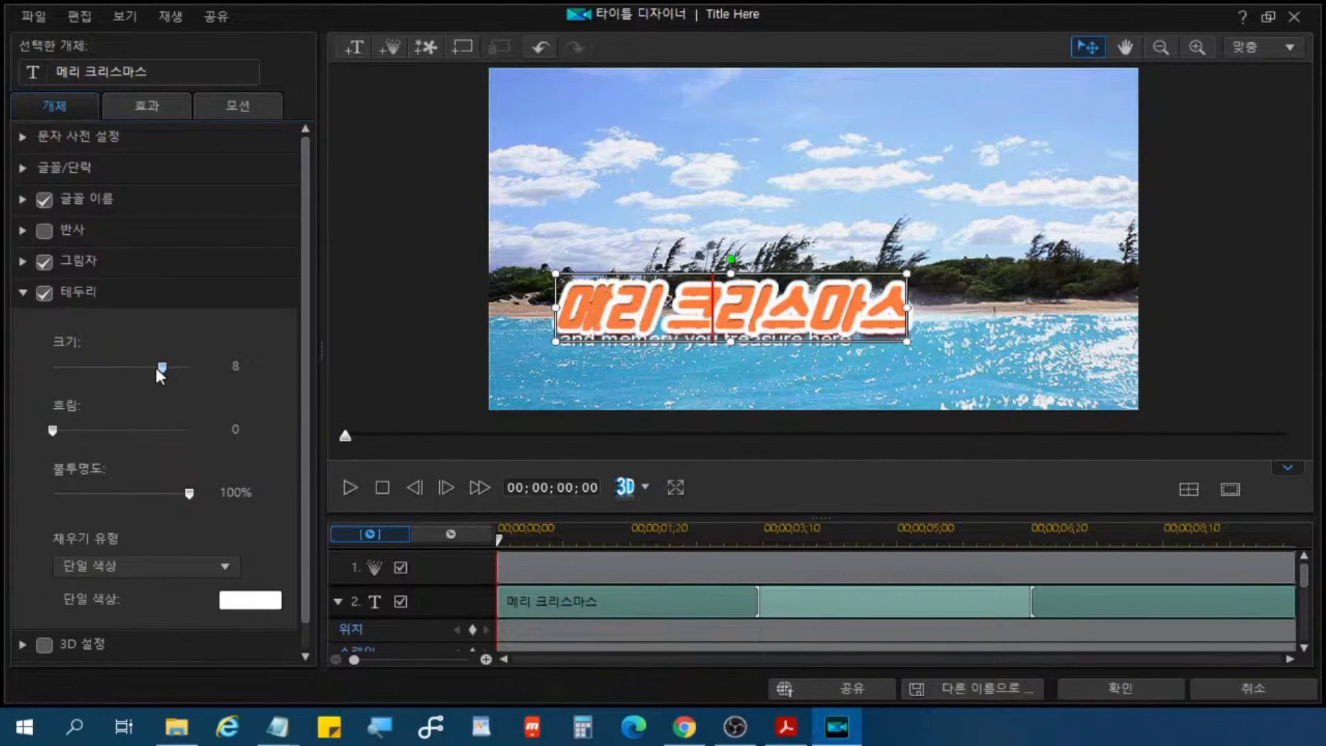
left_click_drag(161, 373, 125, 370)
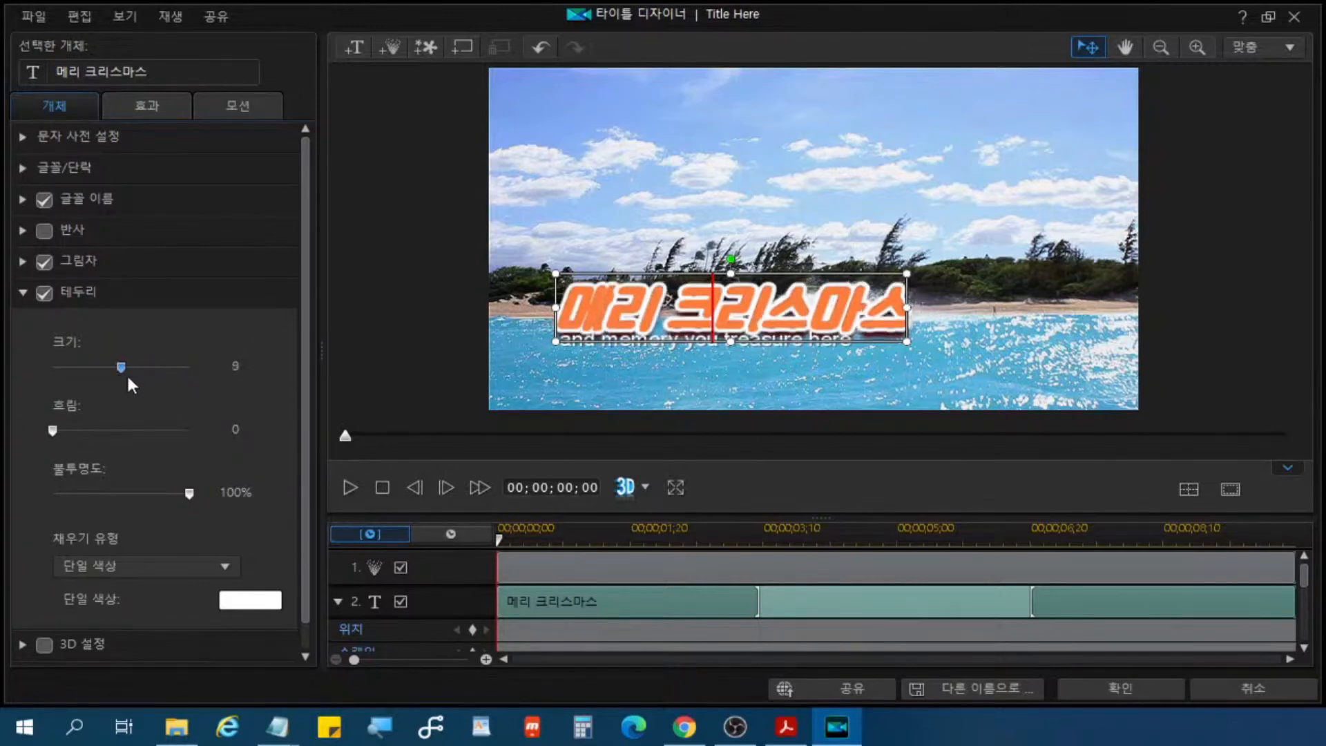
Step: Raise the title text's 테두리 size to 8 in single increments
left_click(235, 367)
left_click(270, 364)
left_click(268, 362)
left_click(267, 363)
left_click(267, 363)
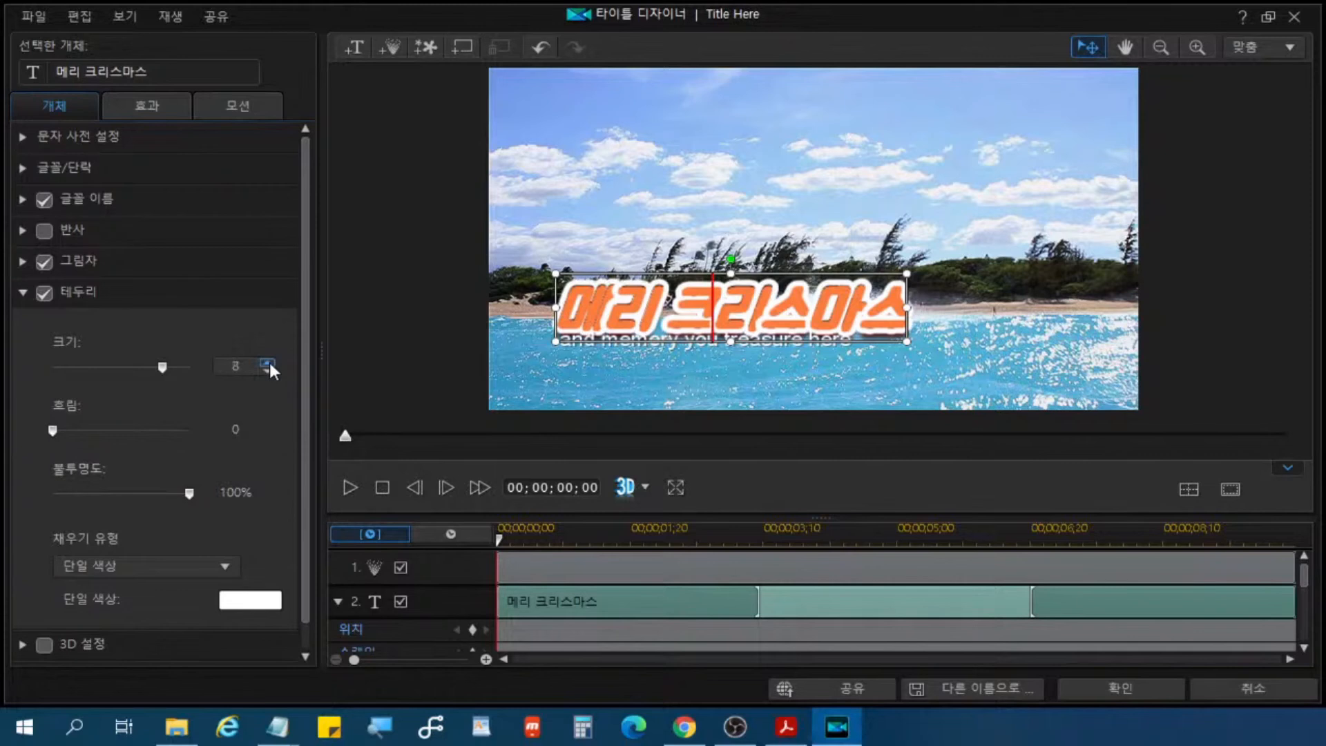
Step: Reduce the title text's 테두리 size to 3, and settle on 4
left_click(266, 370)
left_click(267, 370)
left_click(267, 370)
left_click(267, 370)
left_click(266, 370)
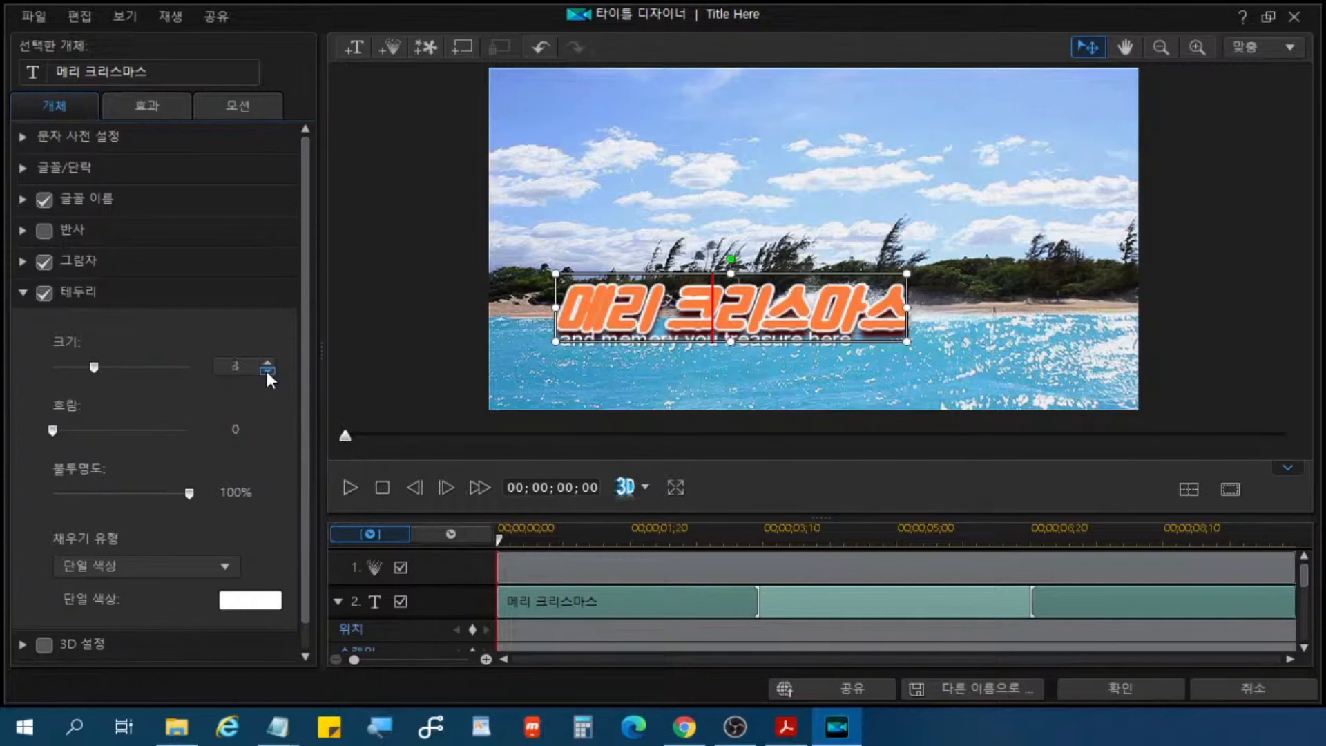
left_click(267, 360)
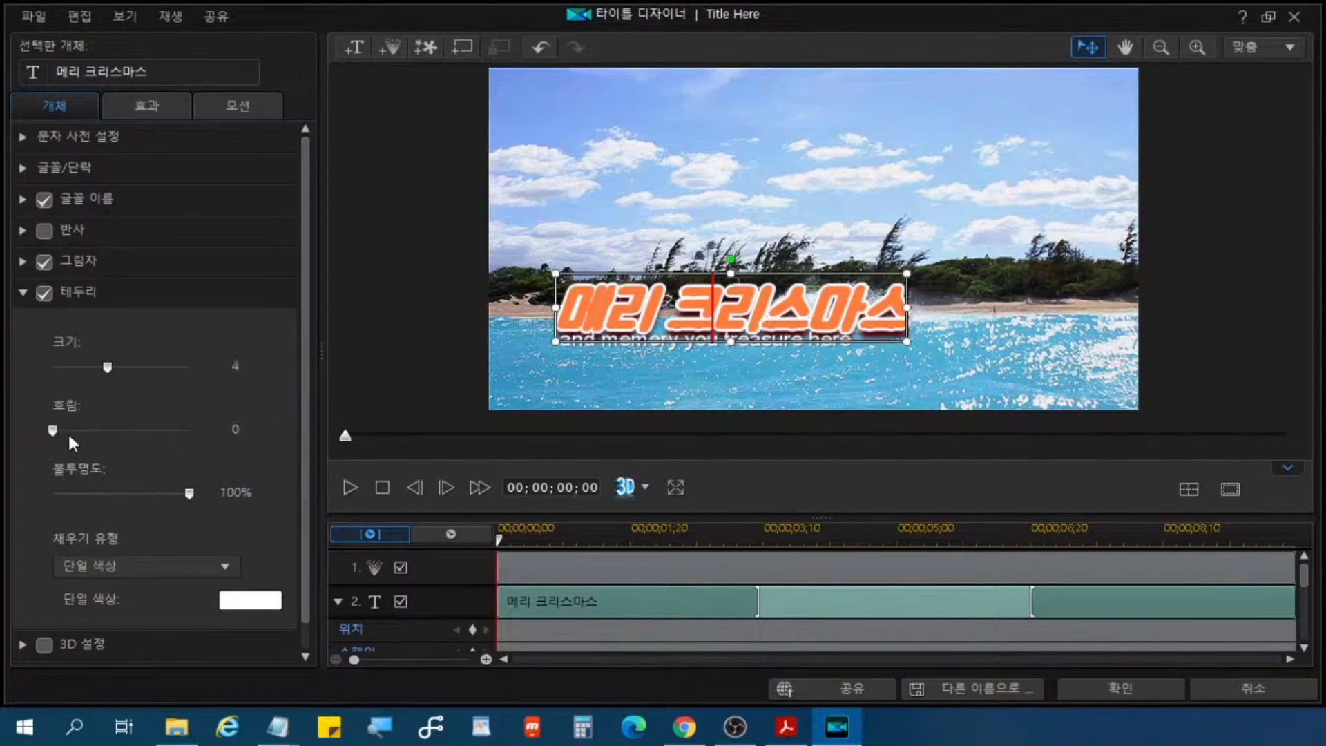
key("ctrl")
key("ctrl")
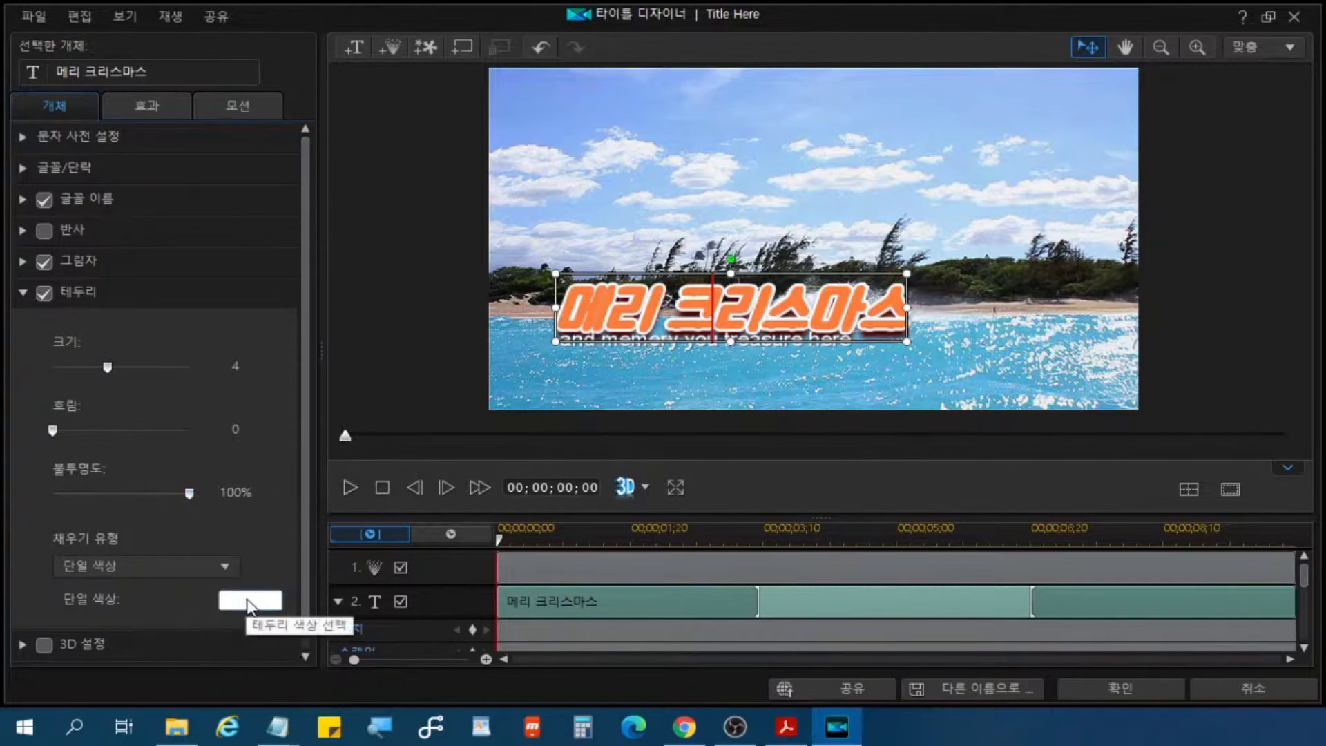
Step: Try black as the title's 테두리 color, and set it back to white
key("ctrl")
key("ctrl")
left_click(249, 603)
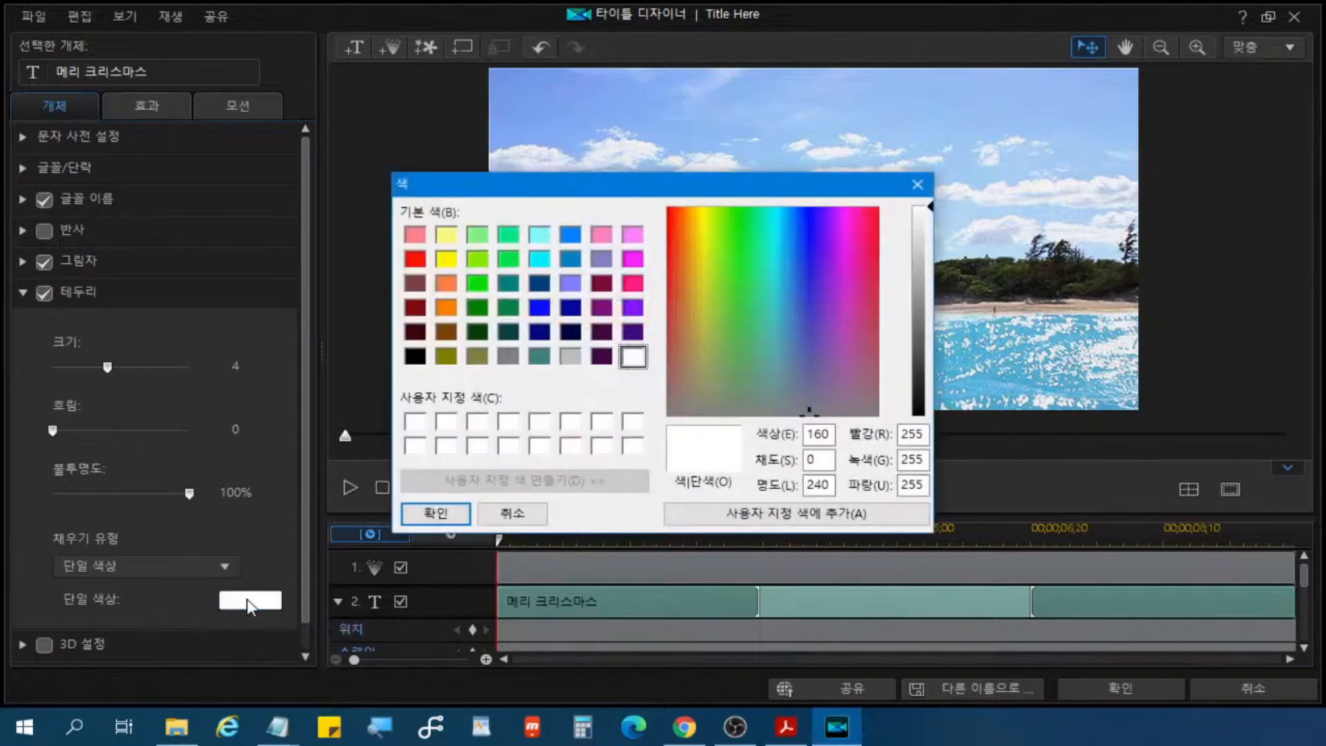
left_click_drag(577, 192, 285, 232)
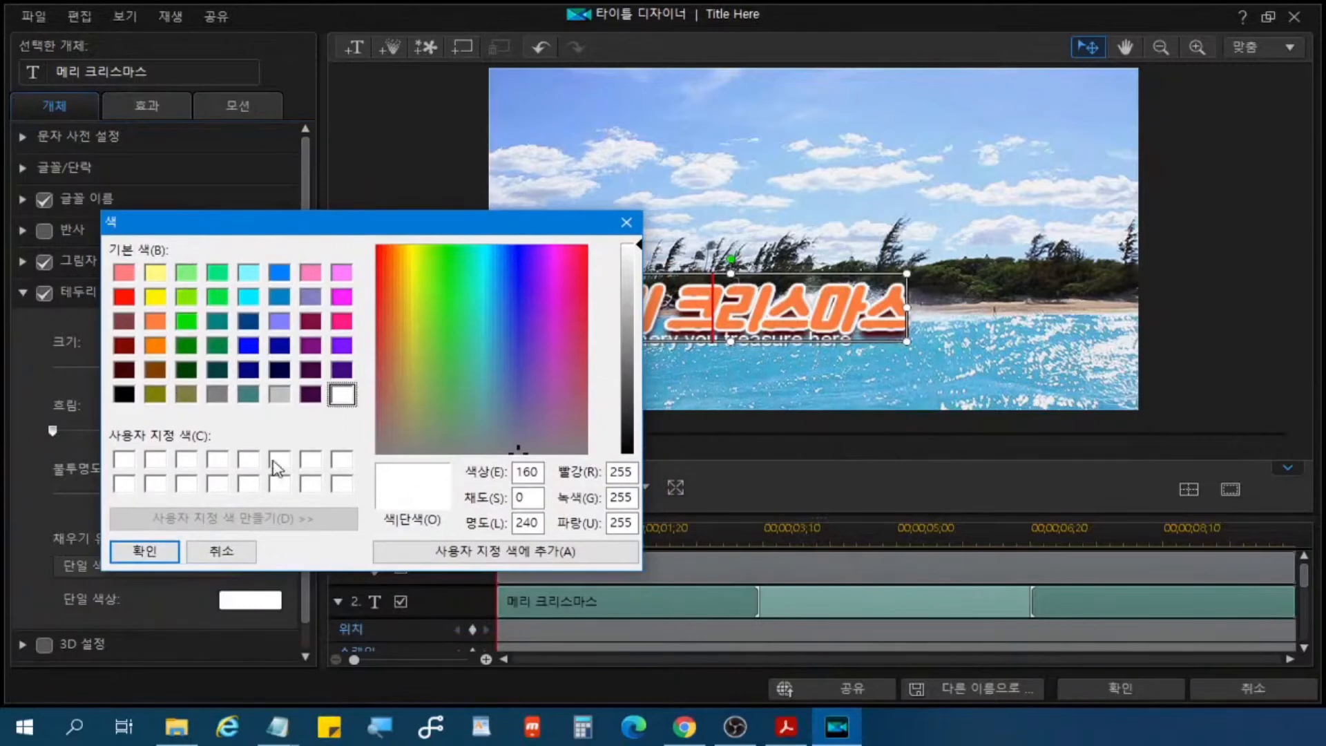
left_click(124, 393)
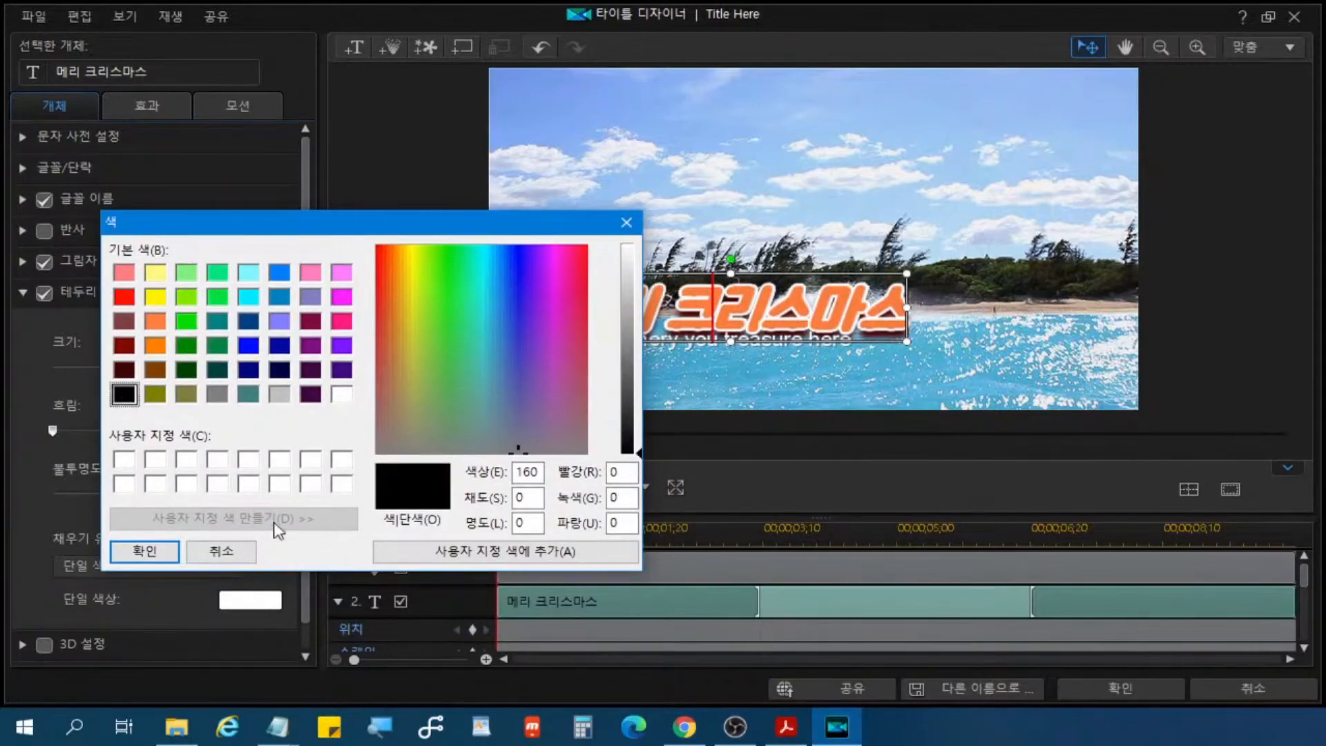
left_click(164, 551)
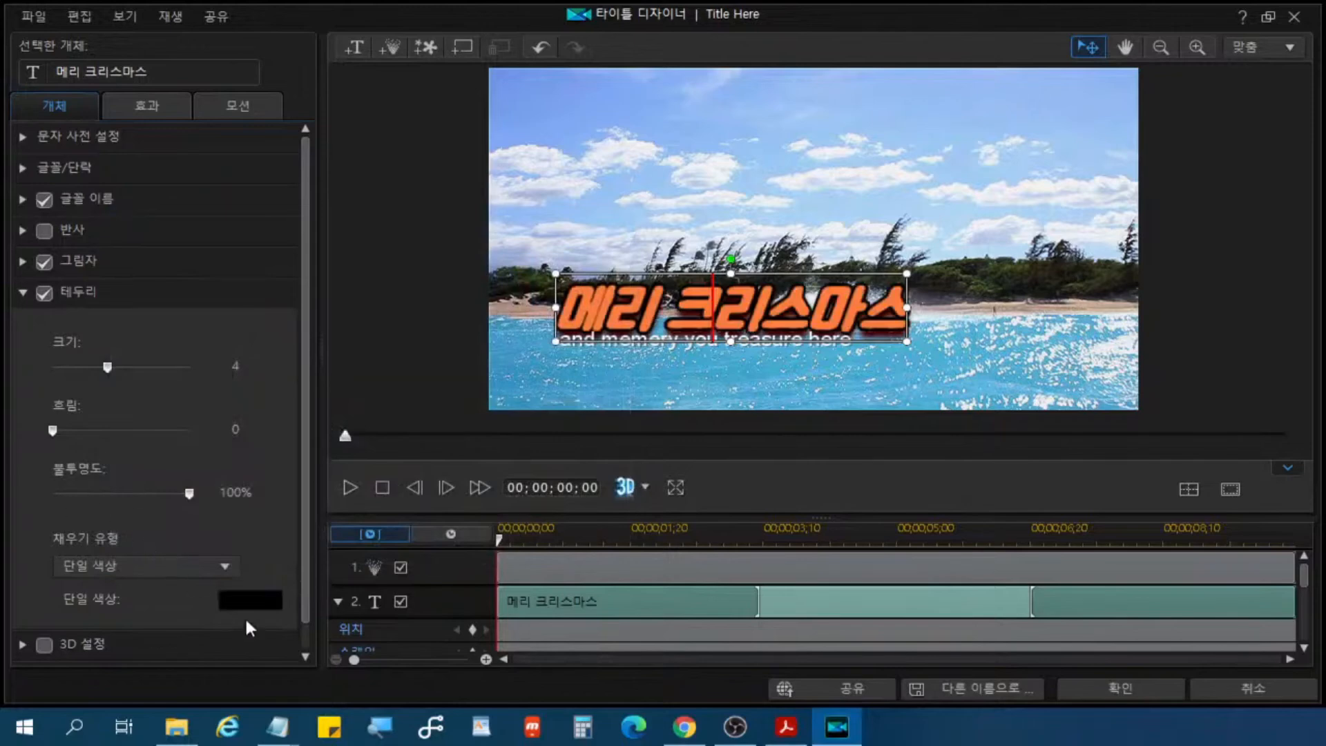
left_click(634, 356)
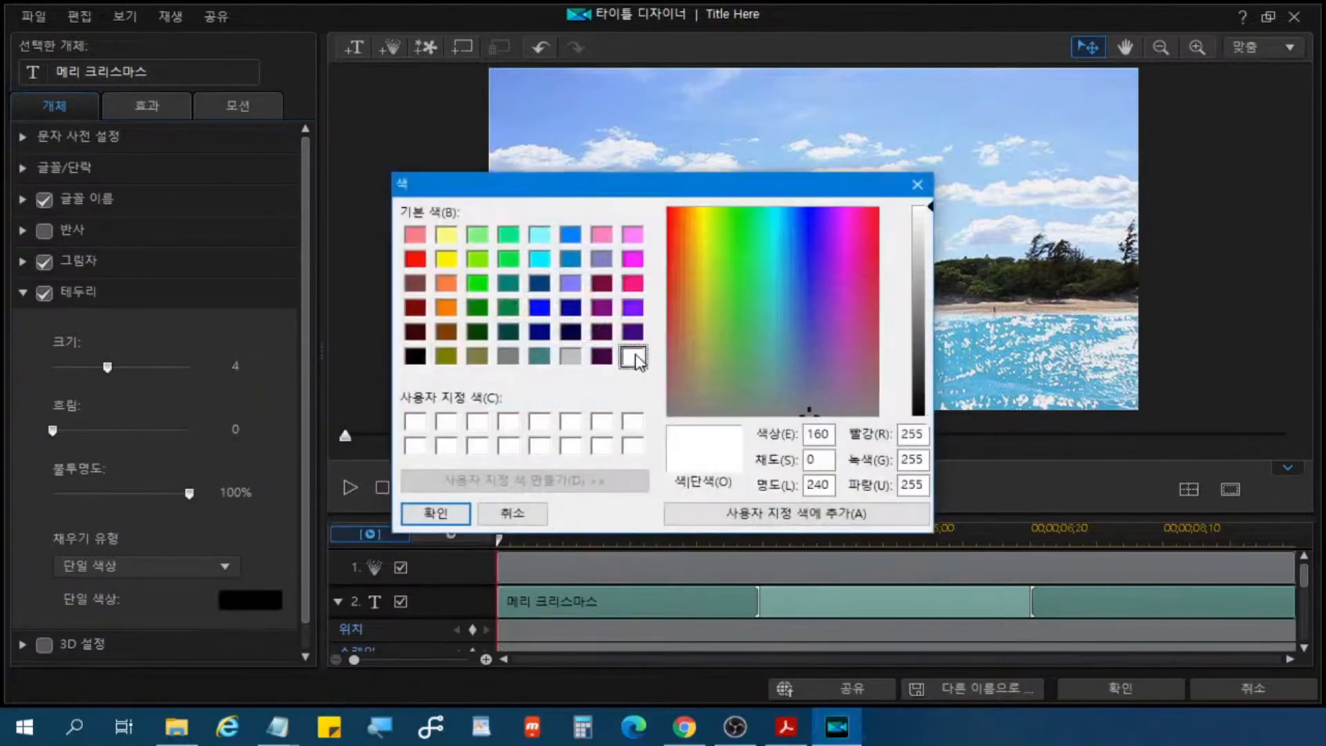
left_click(433, 517)
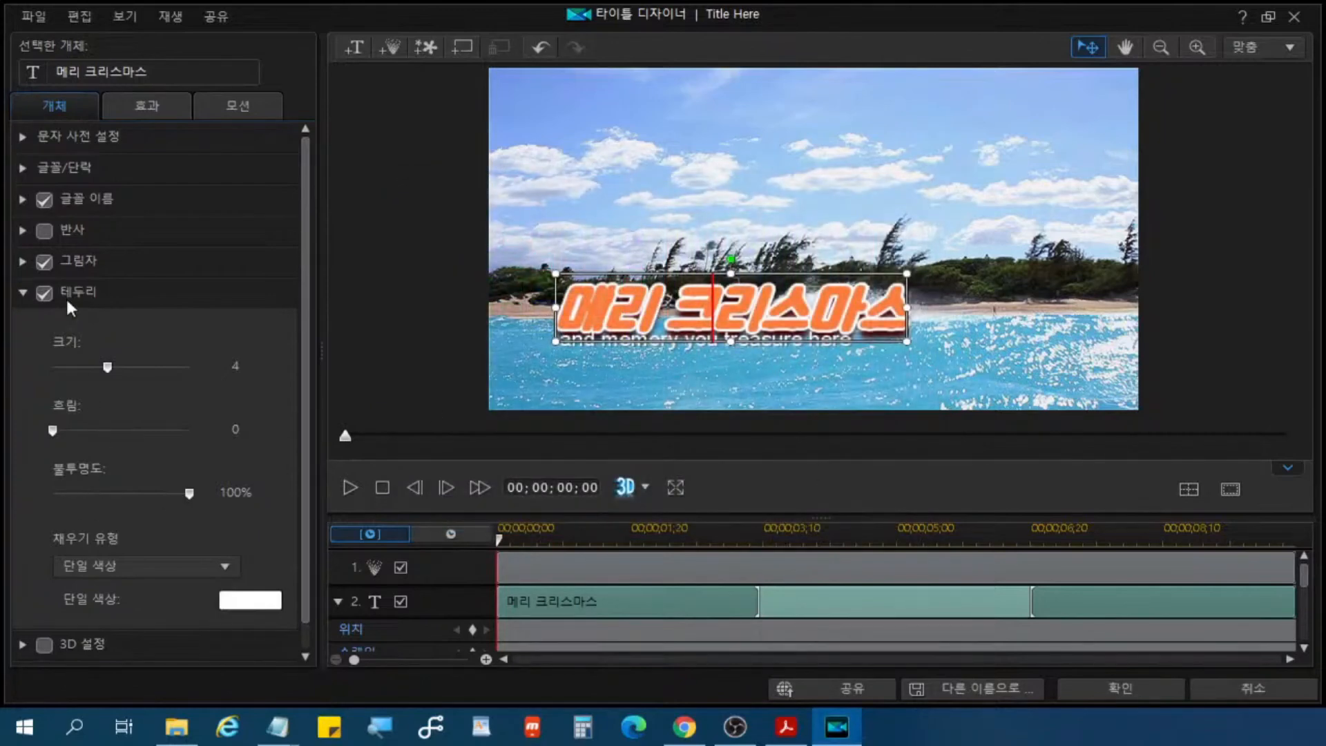
Step: Enable the 반사 effect on the "메리 크리스마스" title
left_click(125, 297)
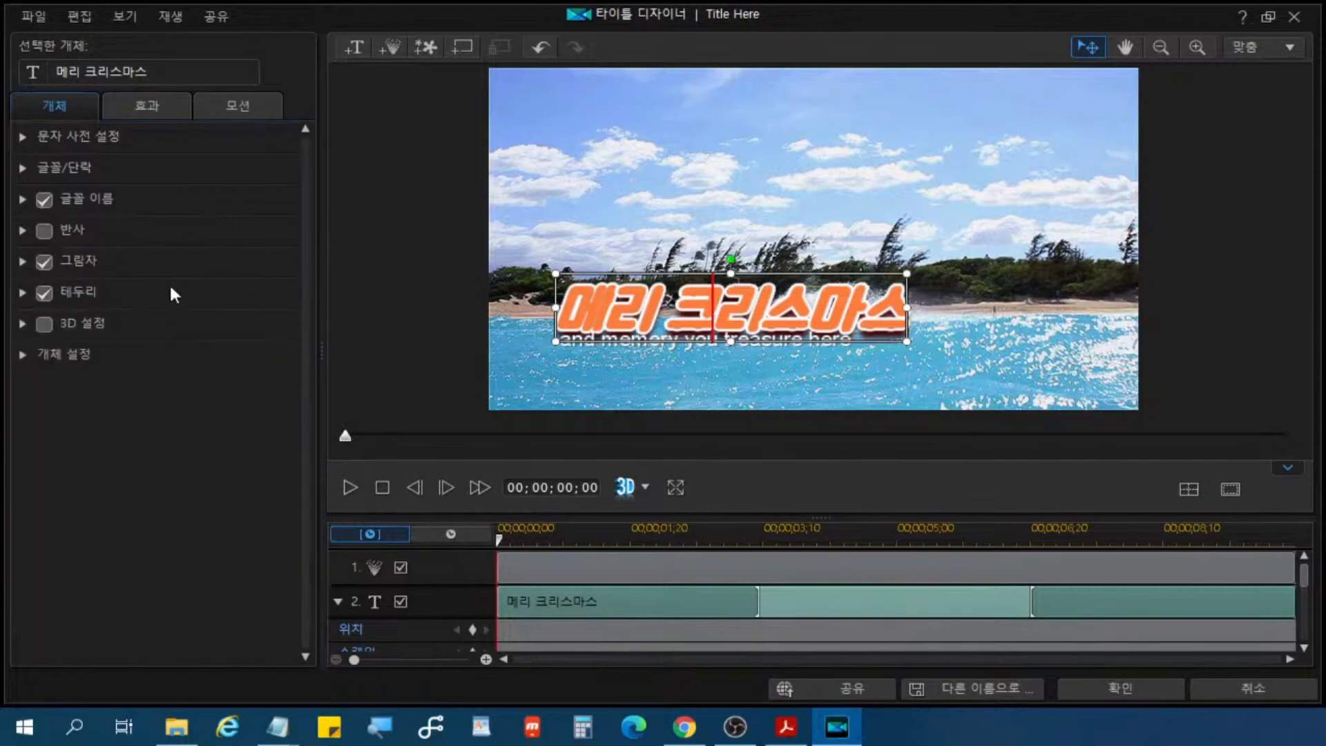
left_click(114, 264)
key("ctrl")
key("ctrl")
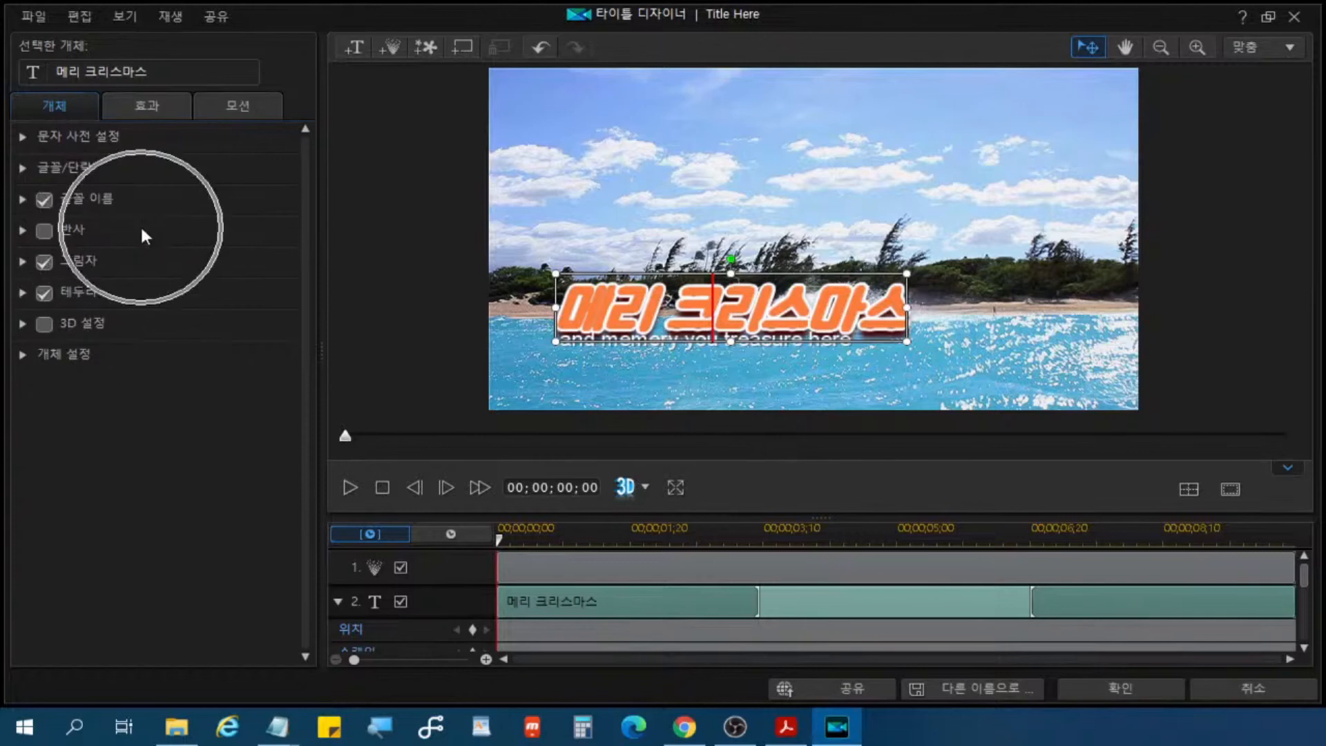
left_click(73, 235)
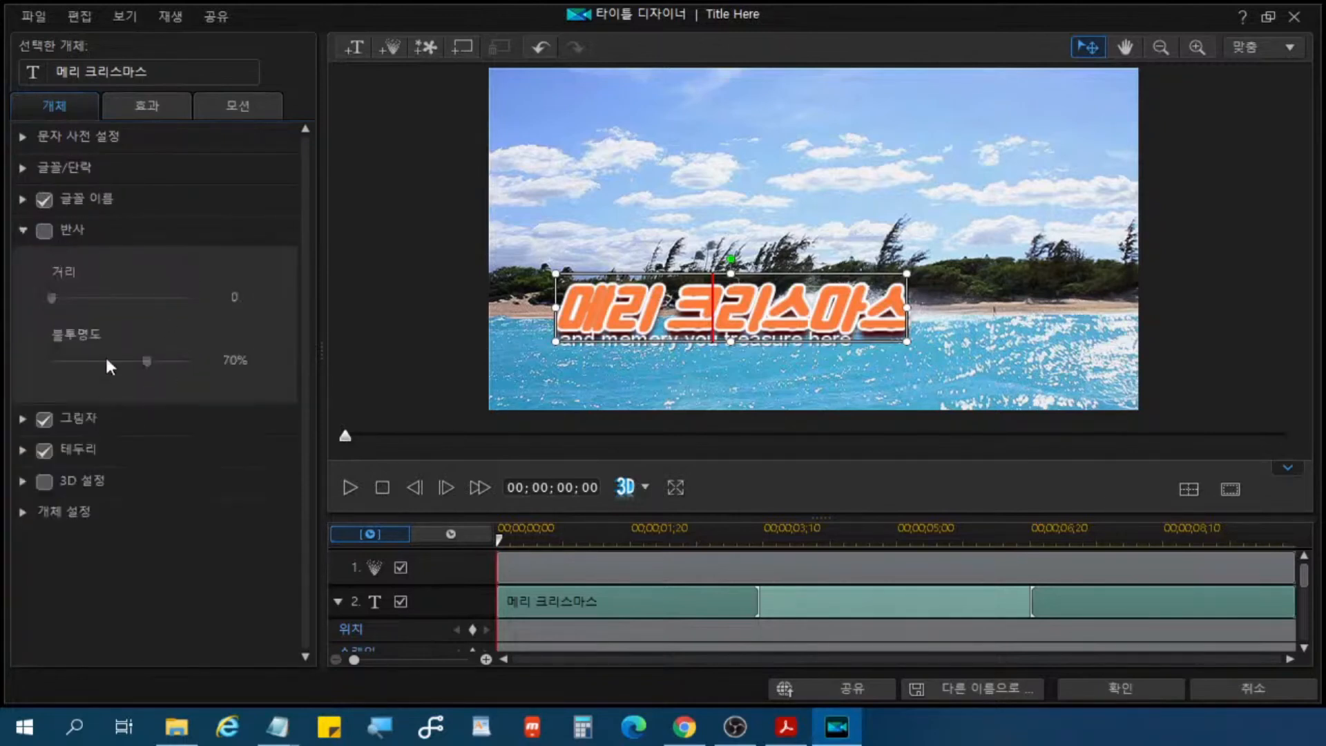
key("ctrl")
key("ctrl")
left_click(43, 233)
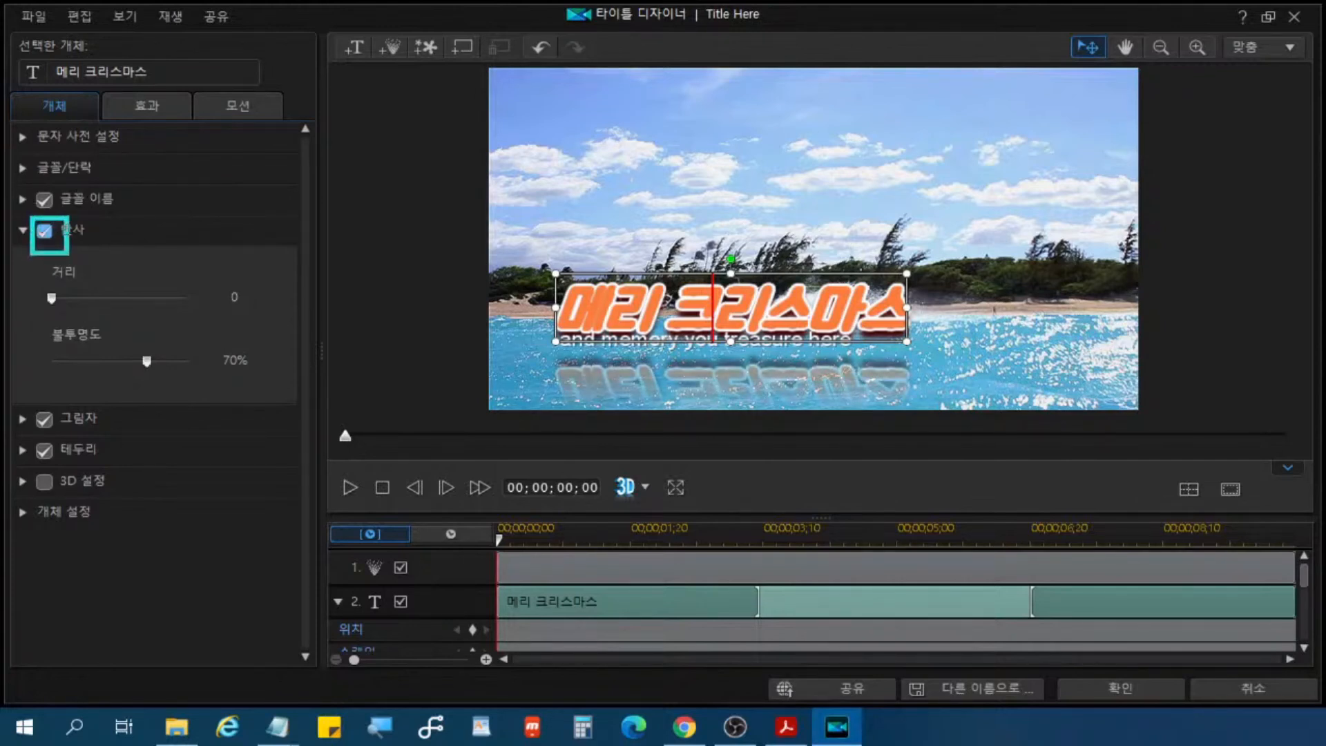
key("ctrl")
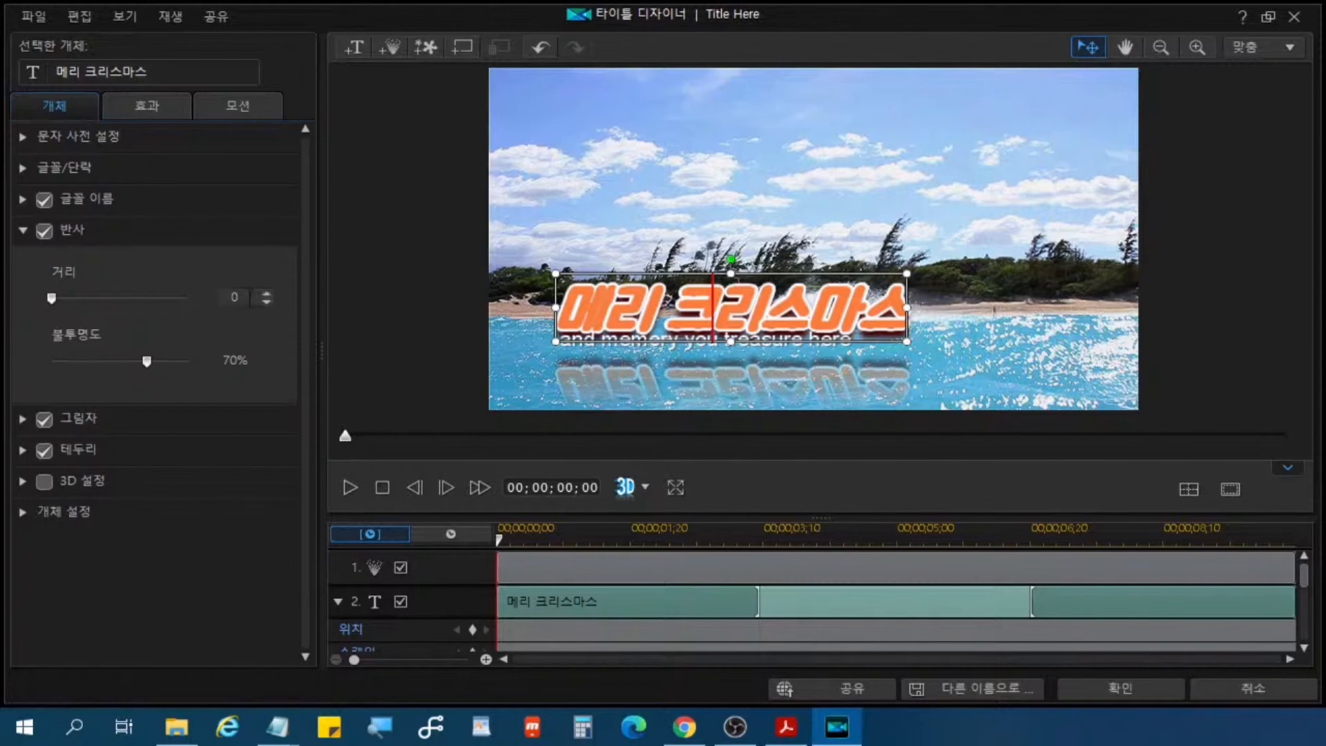
Step: Try 반사 distances of 7 and 3, return the distance to 0, and set the reflection opacity to 36%
left_click(267, 292)
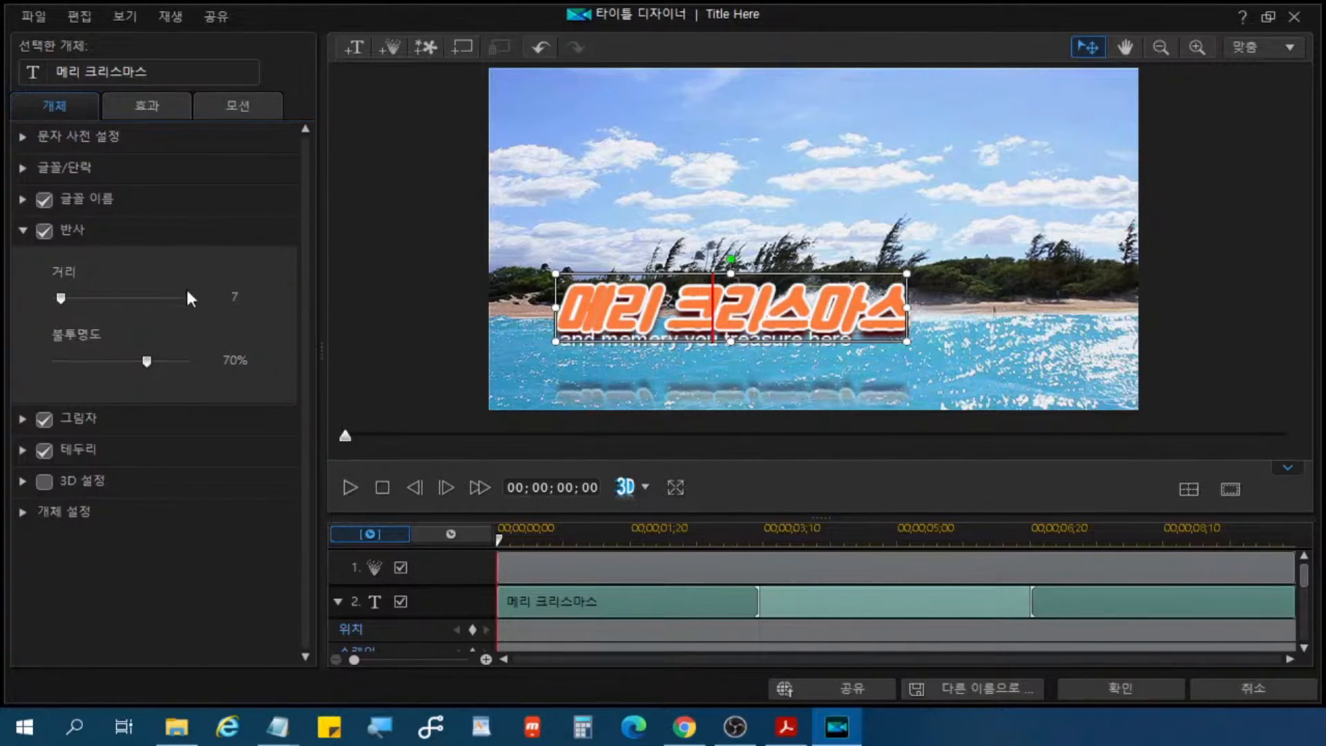
left_click(266, 302)
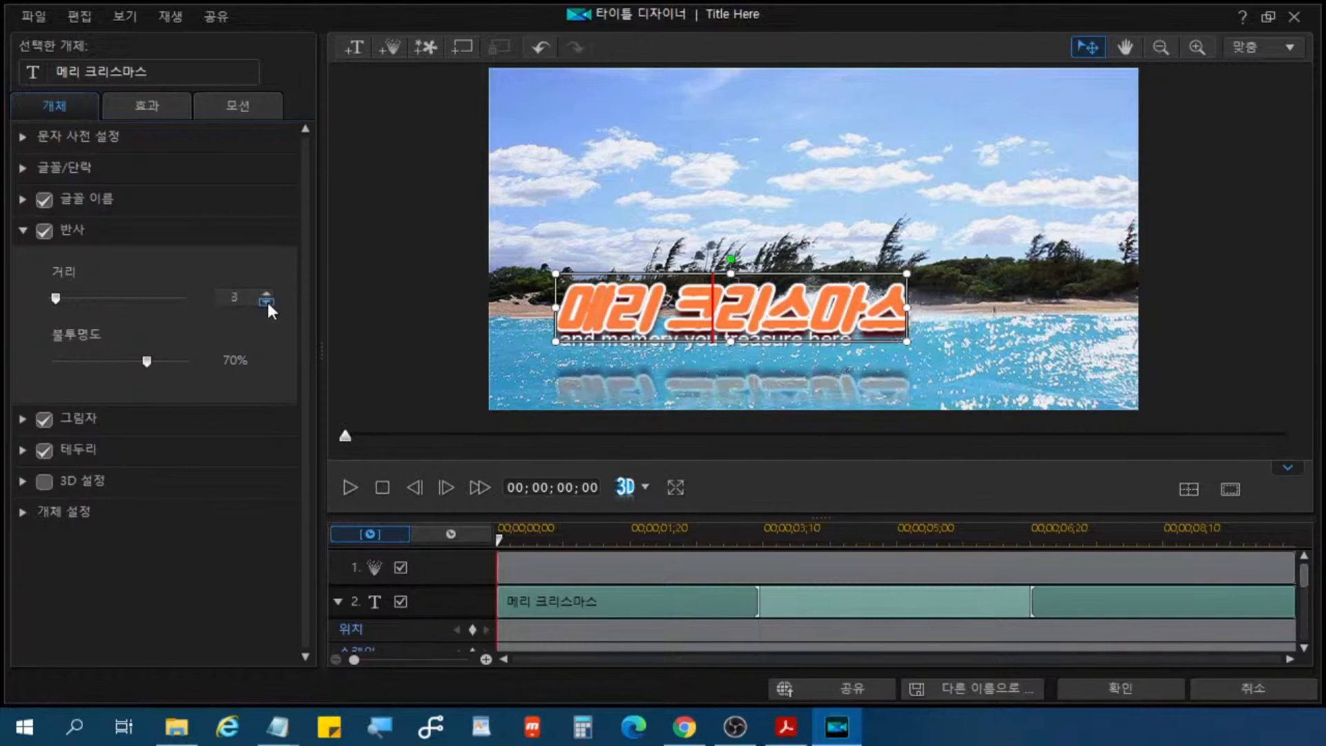
left_click(267, 302)
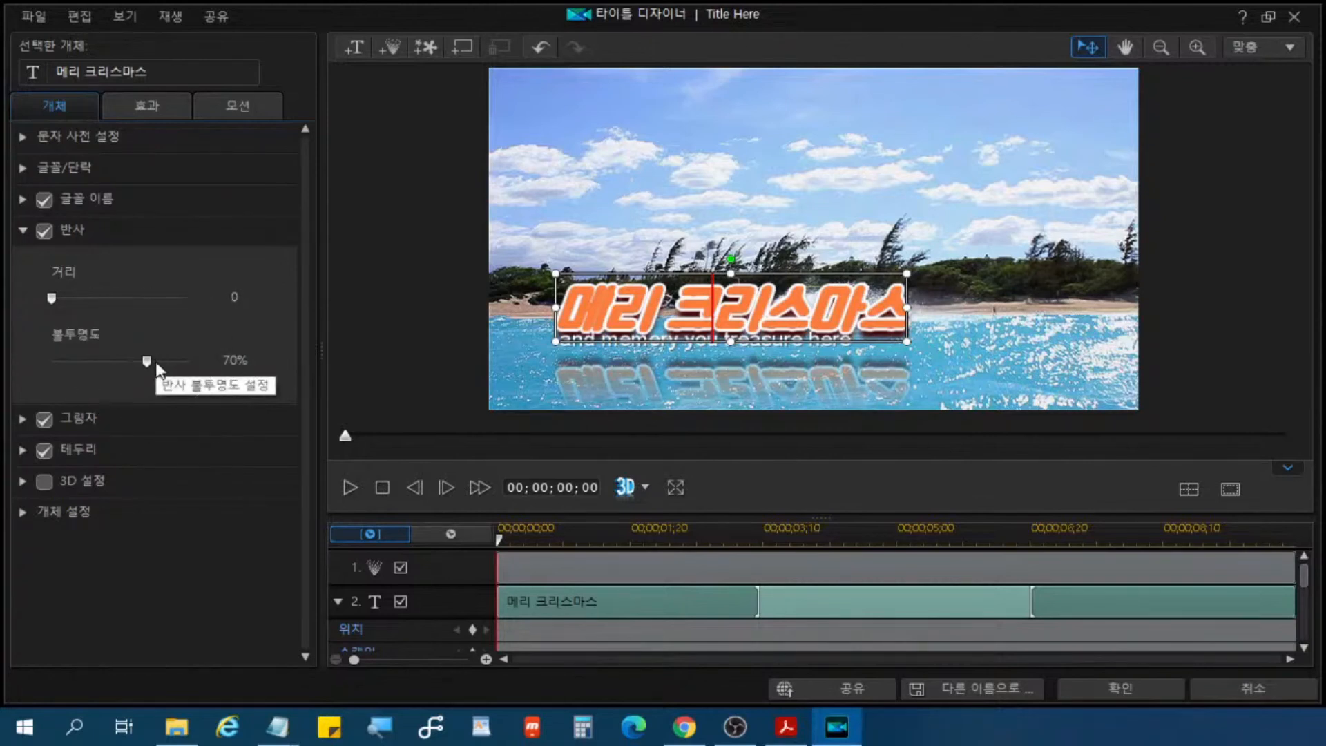
left_click_drag(143, 364, 102, 362)
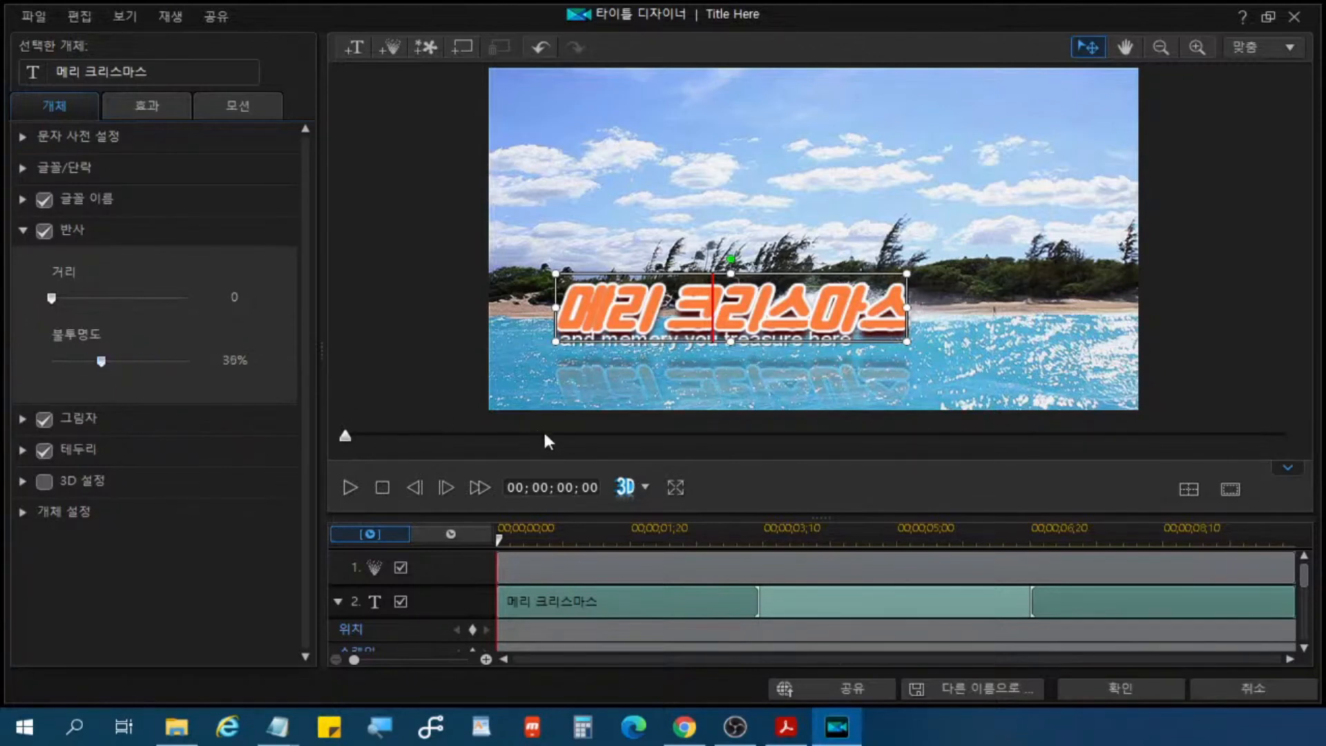
Step: Show the title's 글꼴/단락 settings and enlarge the "메리 크리스마스" text by stretching its box in the preview
left_click(730, 382)
left_click(347, 490)
left_click(136, 201)
left_click(136, 200)
left_click(106, 169)
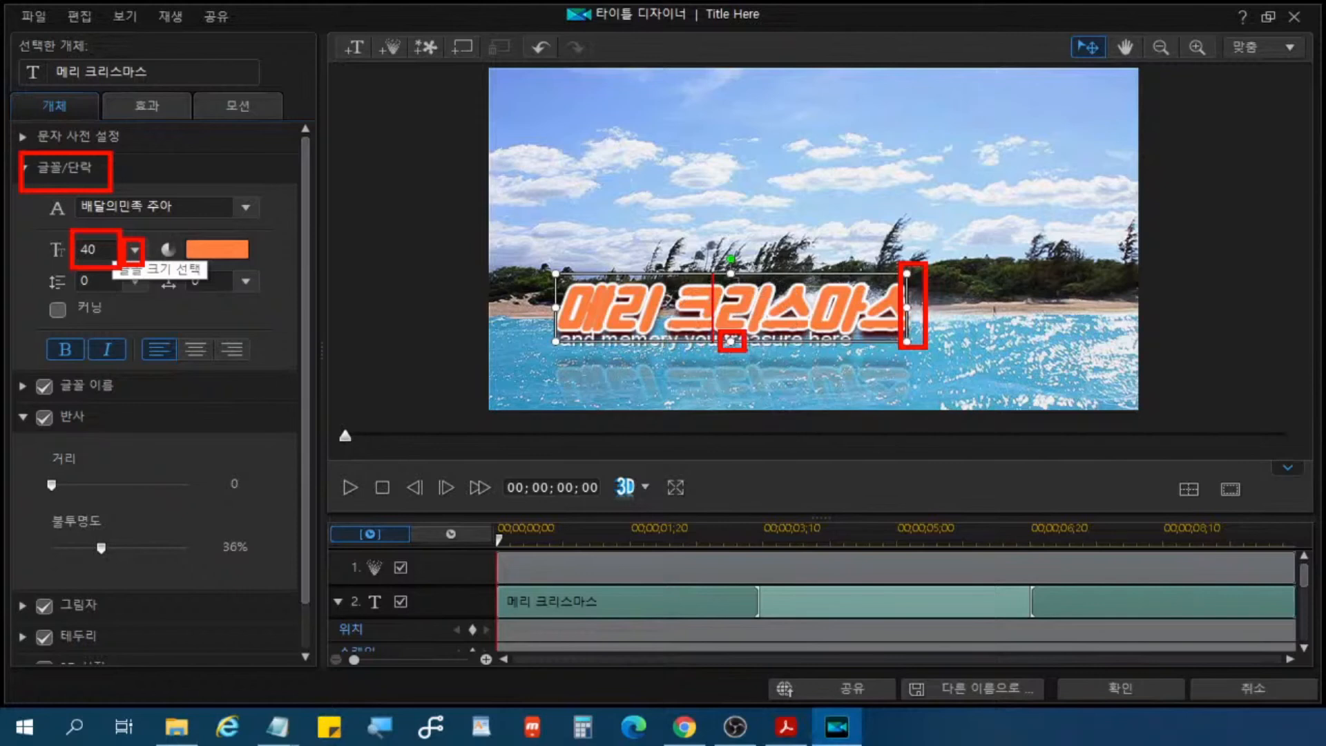
left_click_drag(907, 308, 1058, 316)
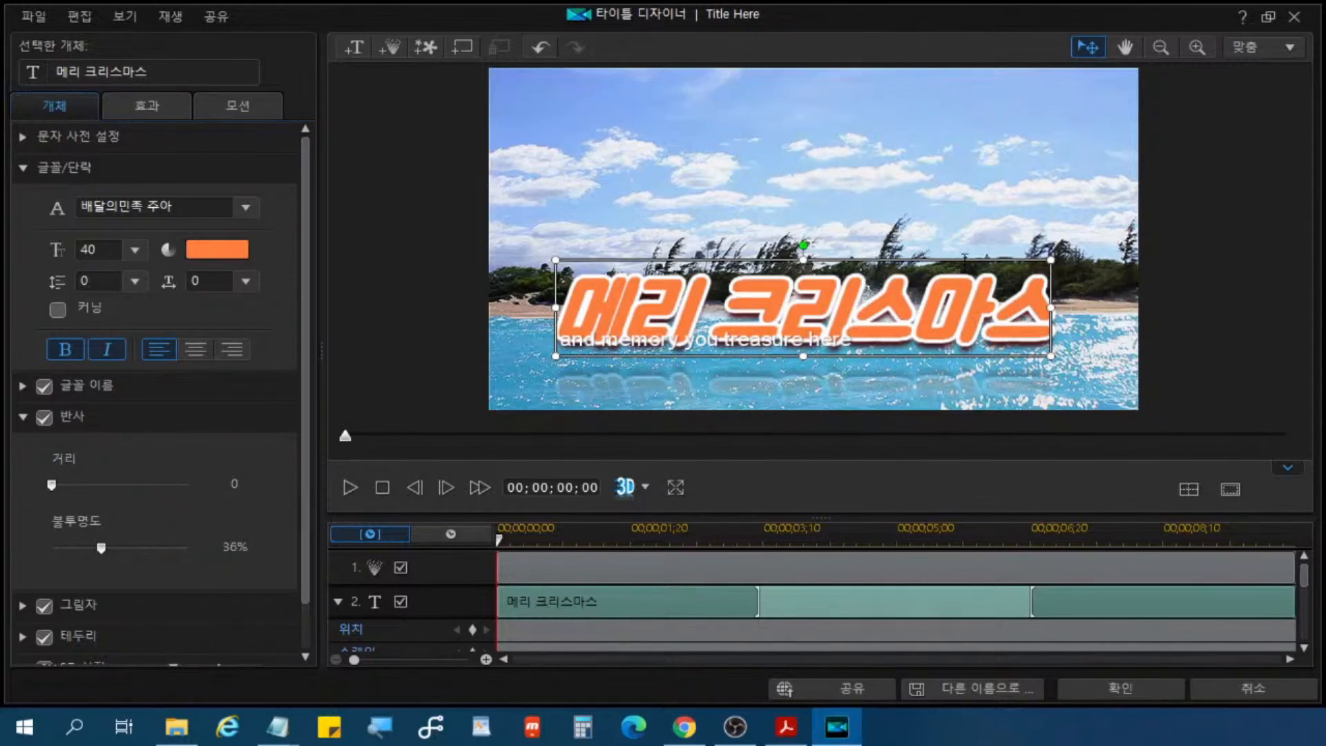
Step: Move the "메리 크리스마스" title up into the sky area of the preview, centered horizontally
key("ctrl+2")
left_click_drag(900, 260, 1013, 259)
key("Escape")
left_click(941, 257)
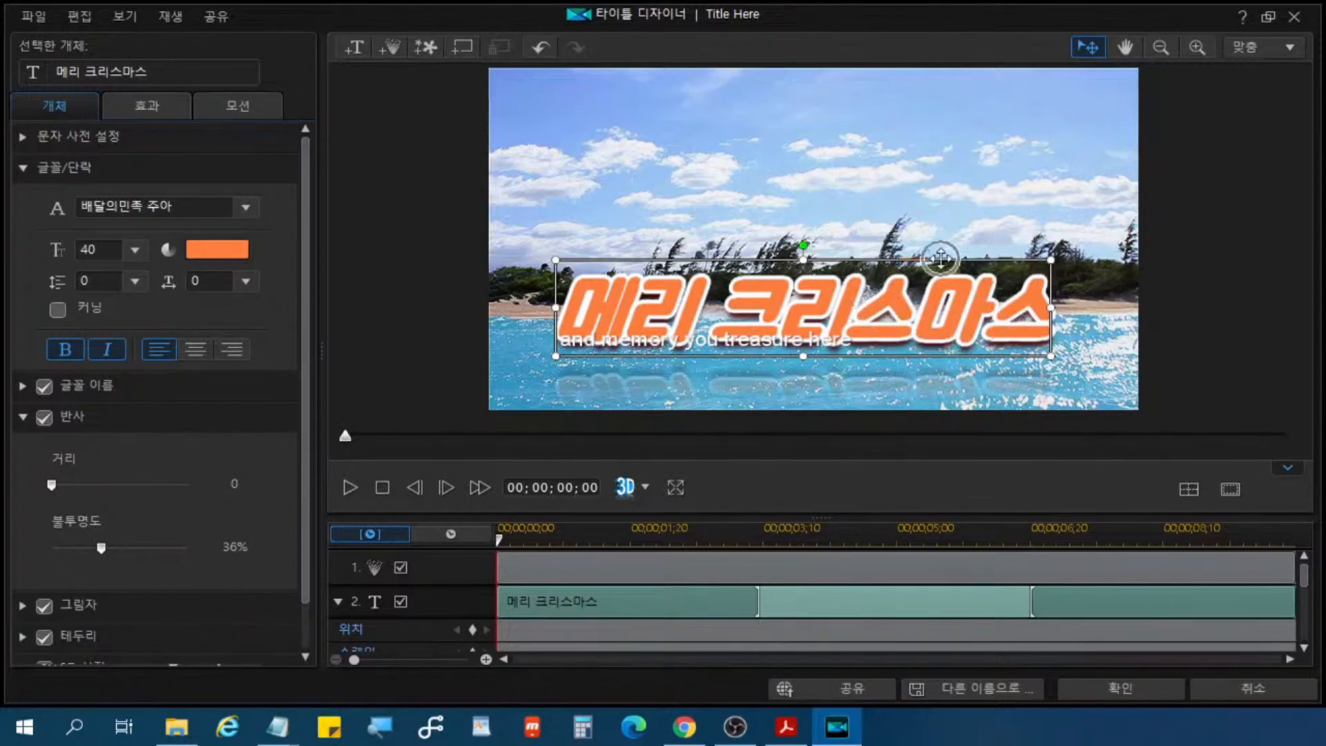
left_click(941, 258)
left_click(941, 258)
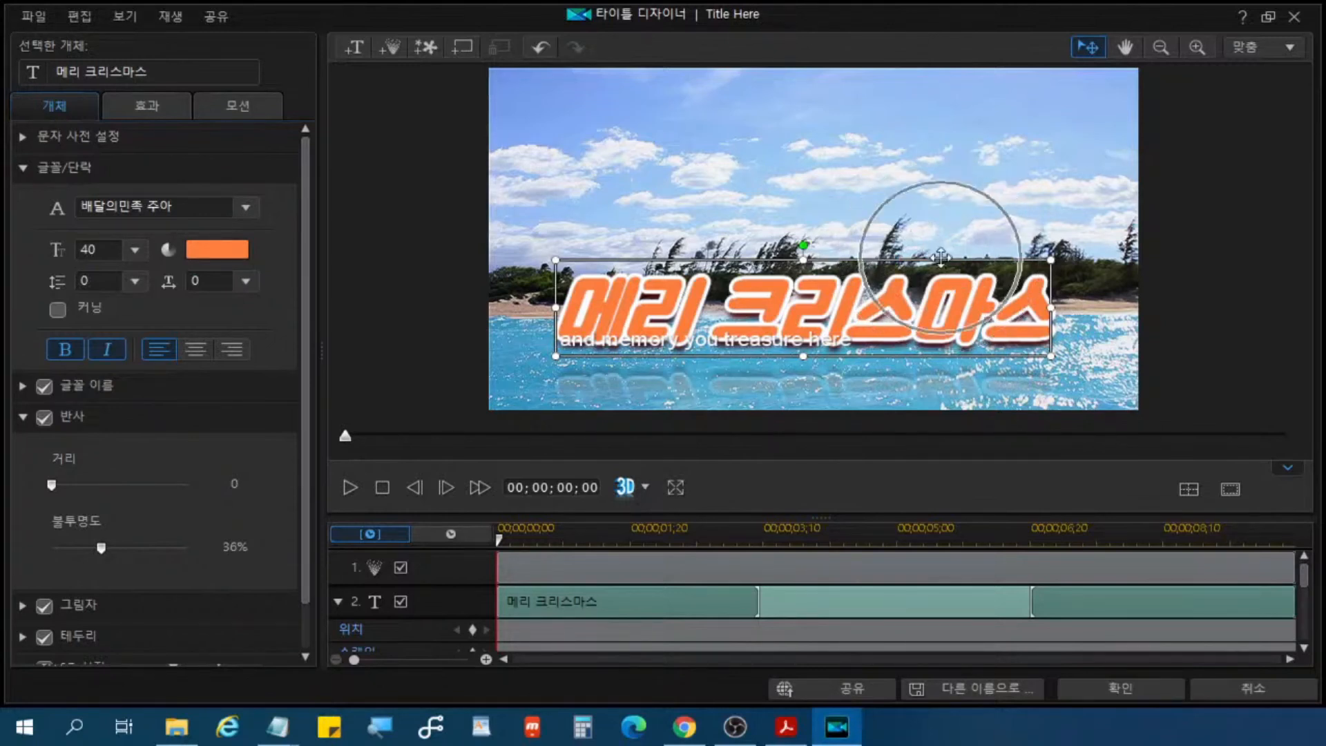
left_click_drag(941, 257, 950, 108)
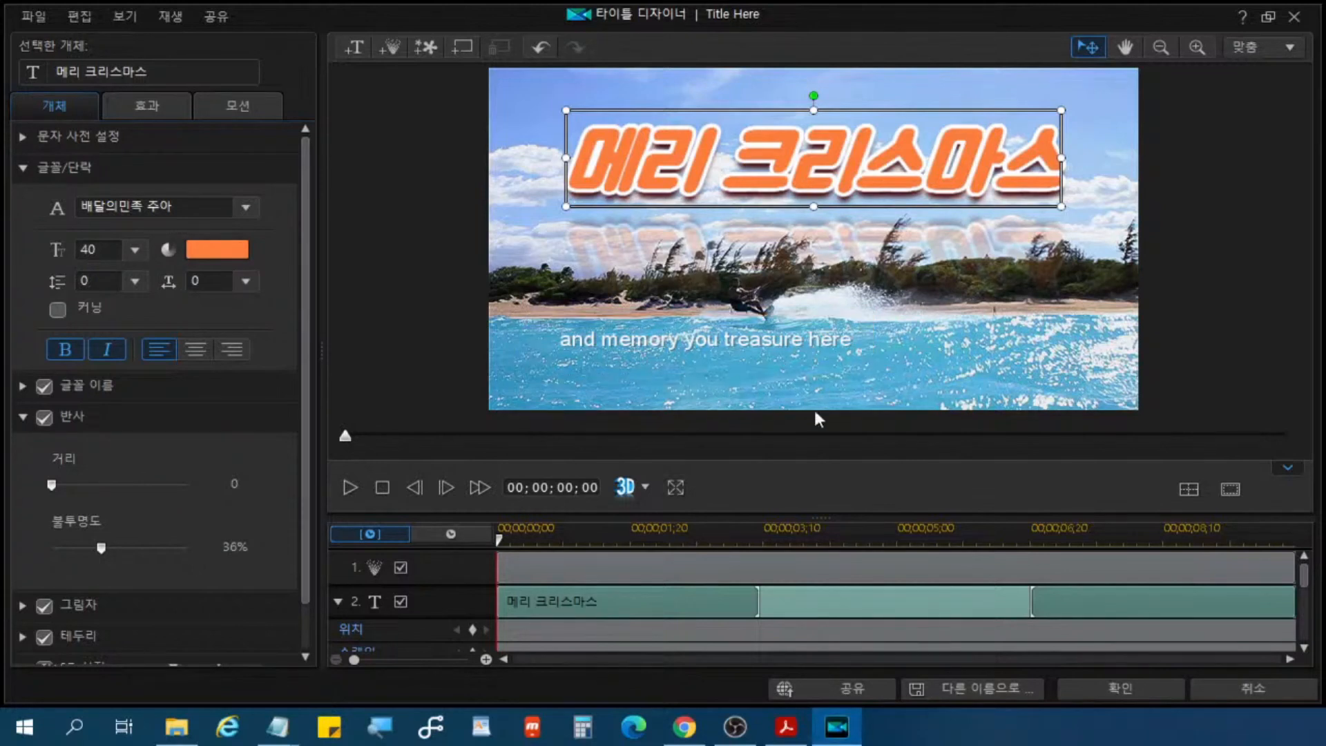
Step: Delete the "and memory you treasure here" text object, and undo the deletion
key("ctrl")
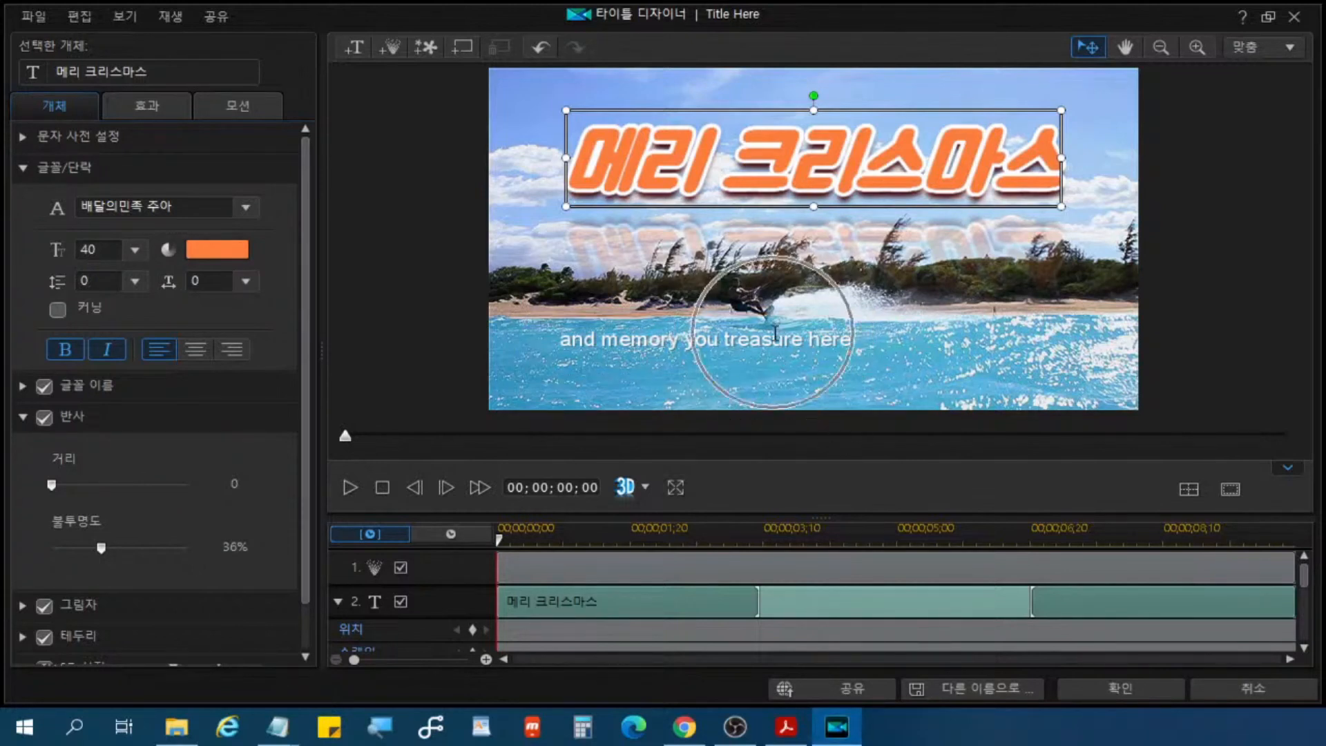
left_click(781, 338)
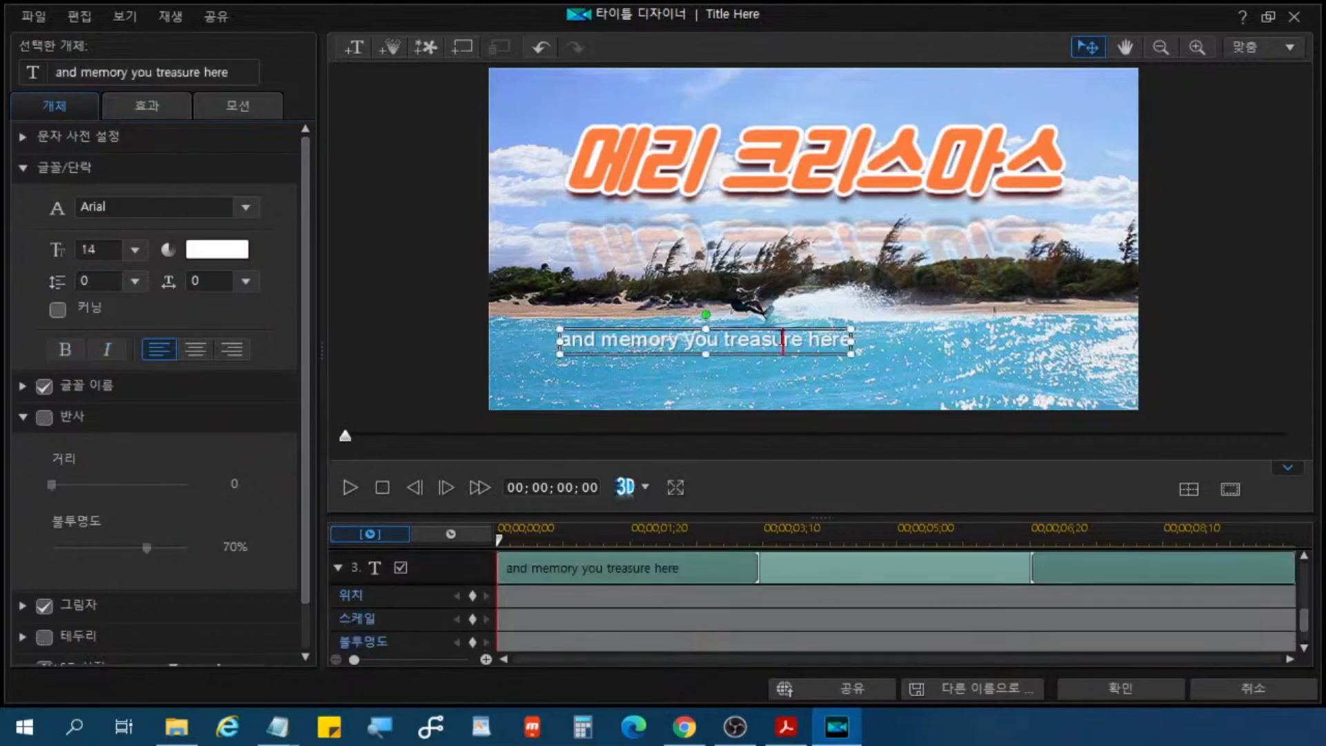
key("ctrl")
key("ctrl")
key("ctrl")
key("ctrl")
key("Delete")
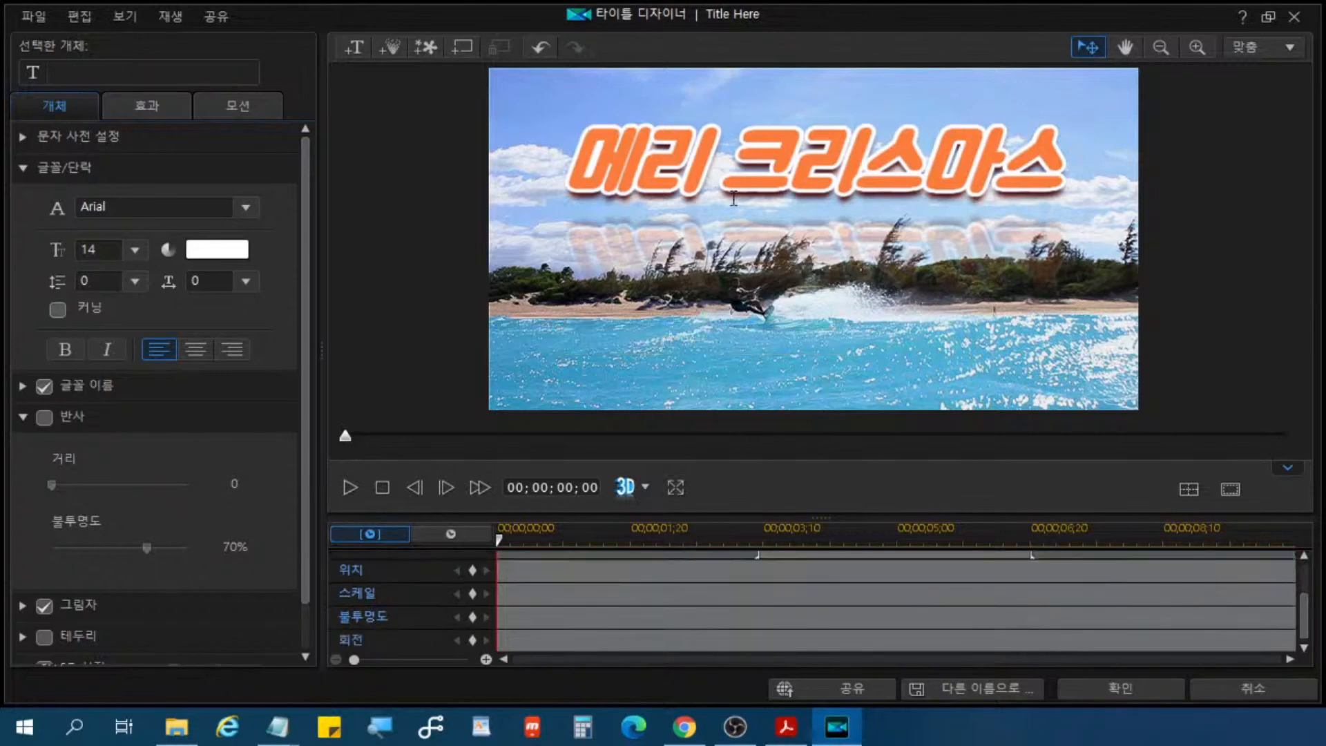
left_click(543, 47)
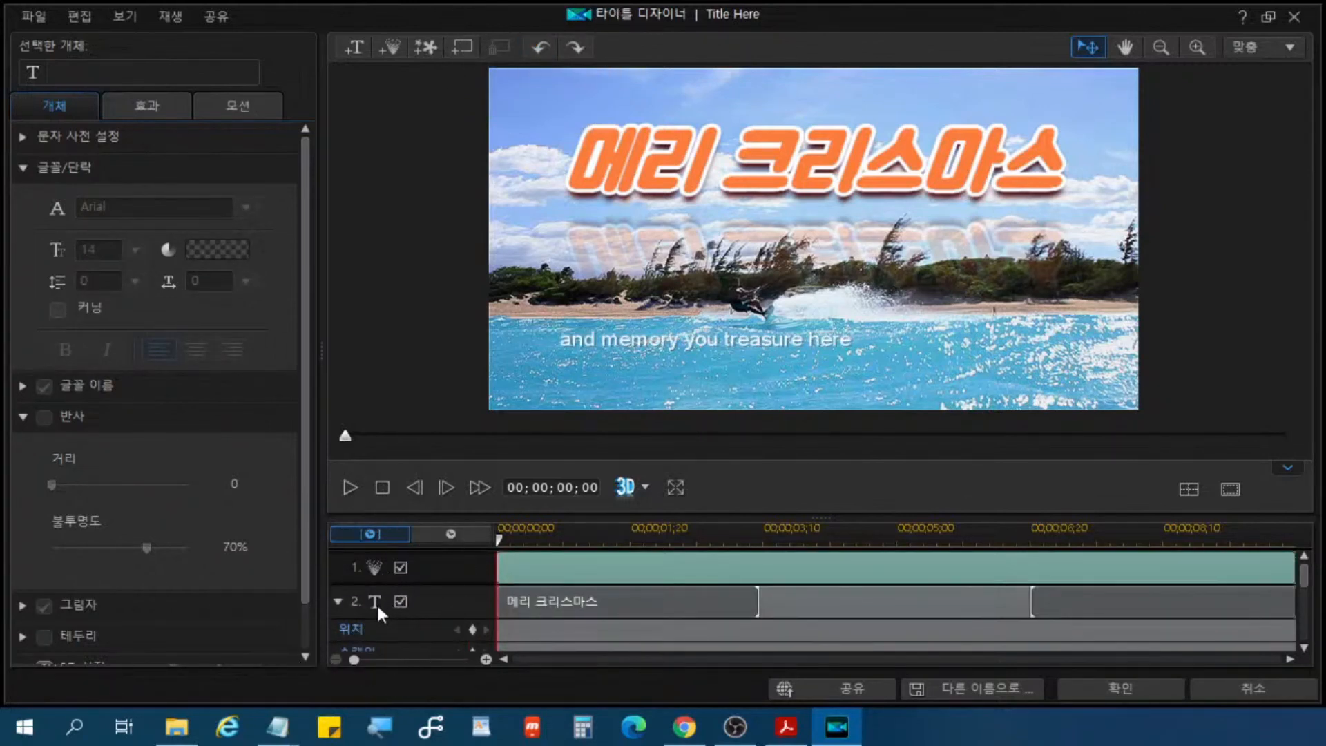
Step: Remove the letters "o" and "r" from the word "memory" in the subtitle text
left_click(394, 613)
left_click(650, 341)
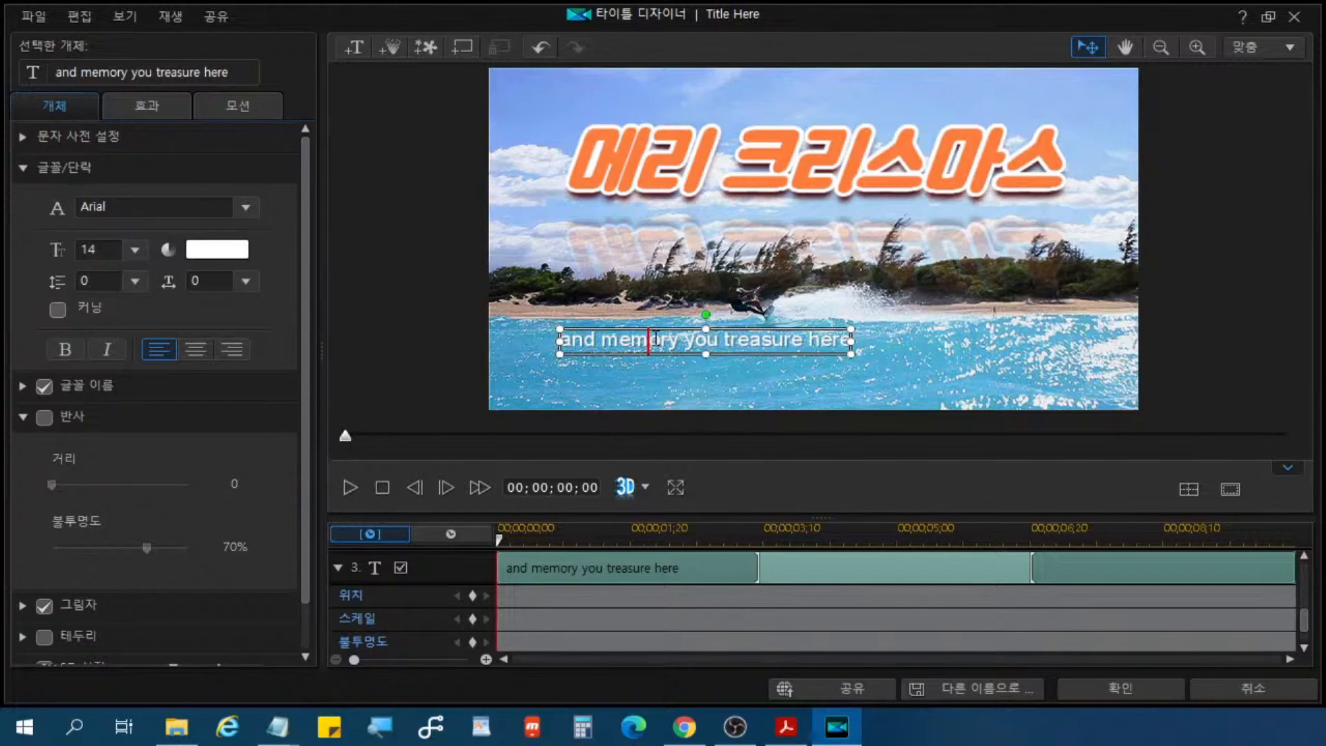
key("ctrl")
key("ctrl")
key("Delete")
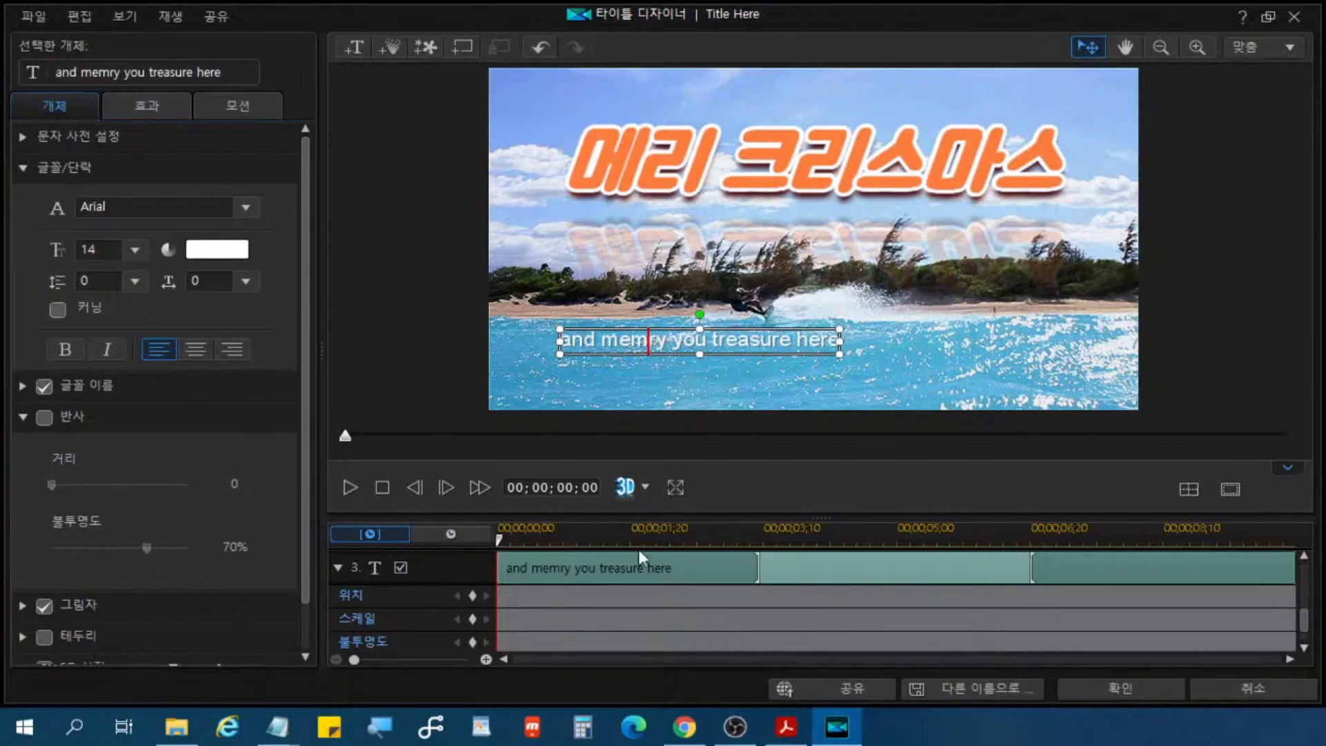
key("Delete")
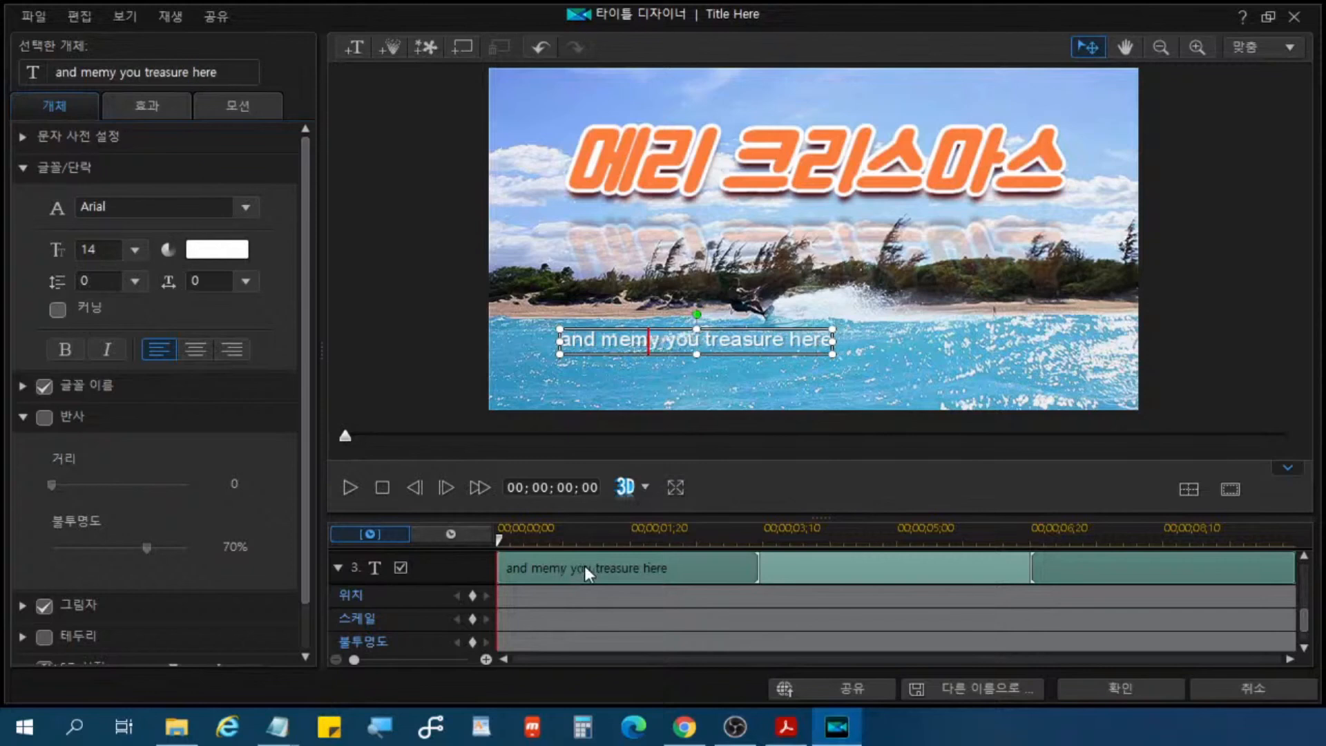
Step: Delete the whole "and memy you treasure here" text object, leaving the "메리 크리스마스" title selected
left_click(757, 328)
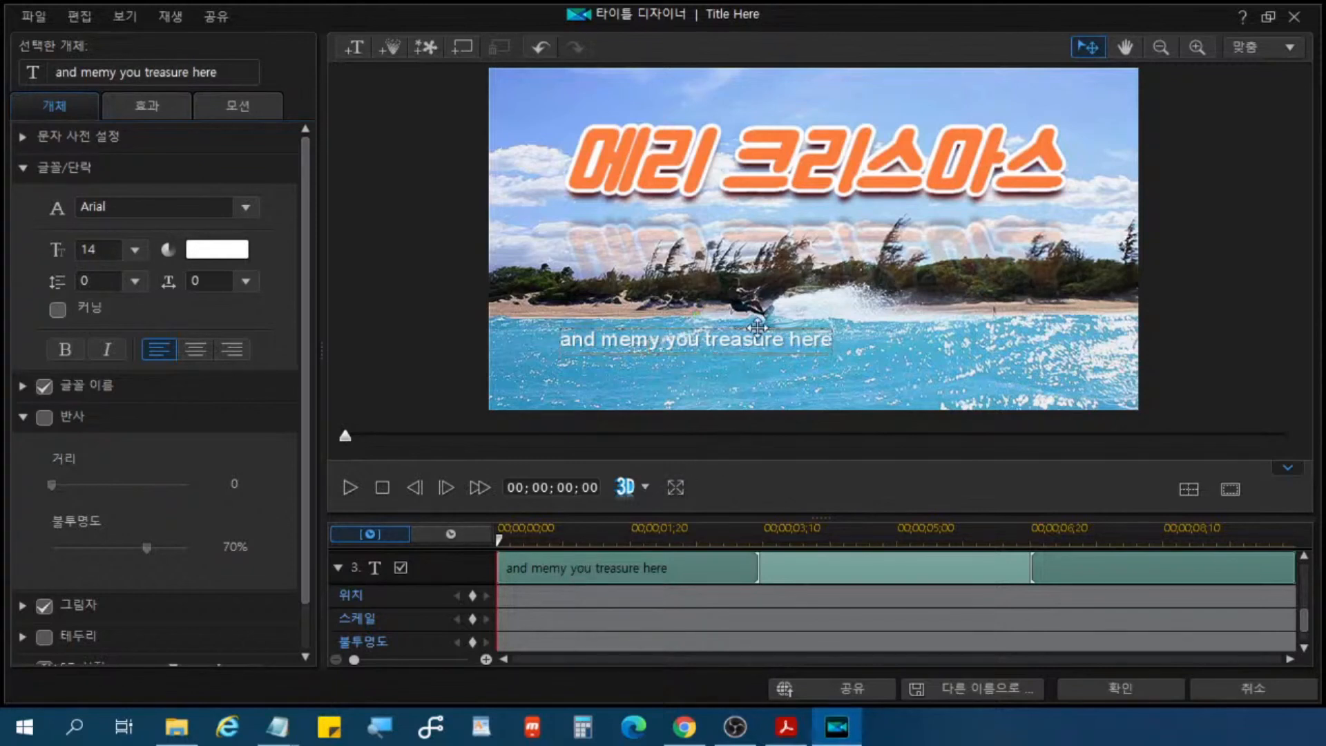
left_click(844, 337)
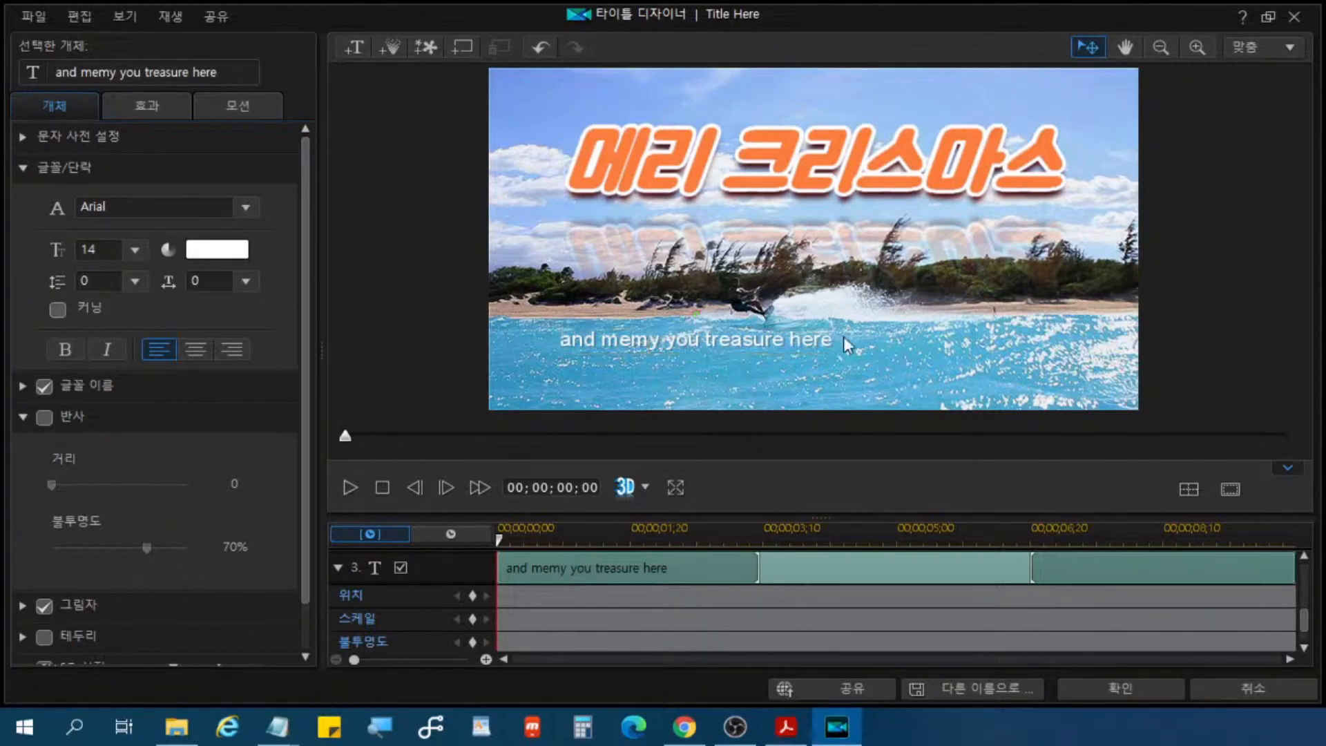
left_click(438, 569)
left_click(901, 347)
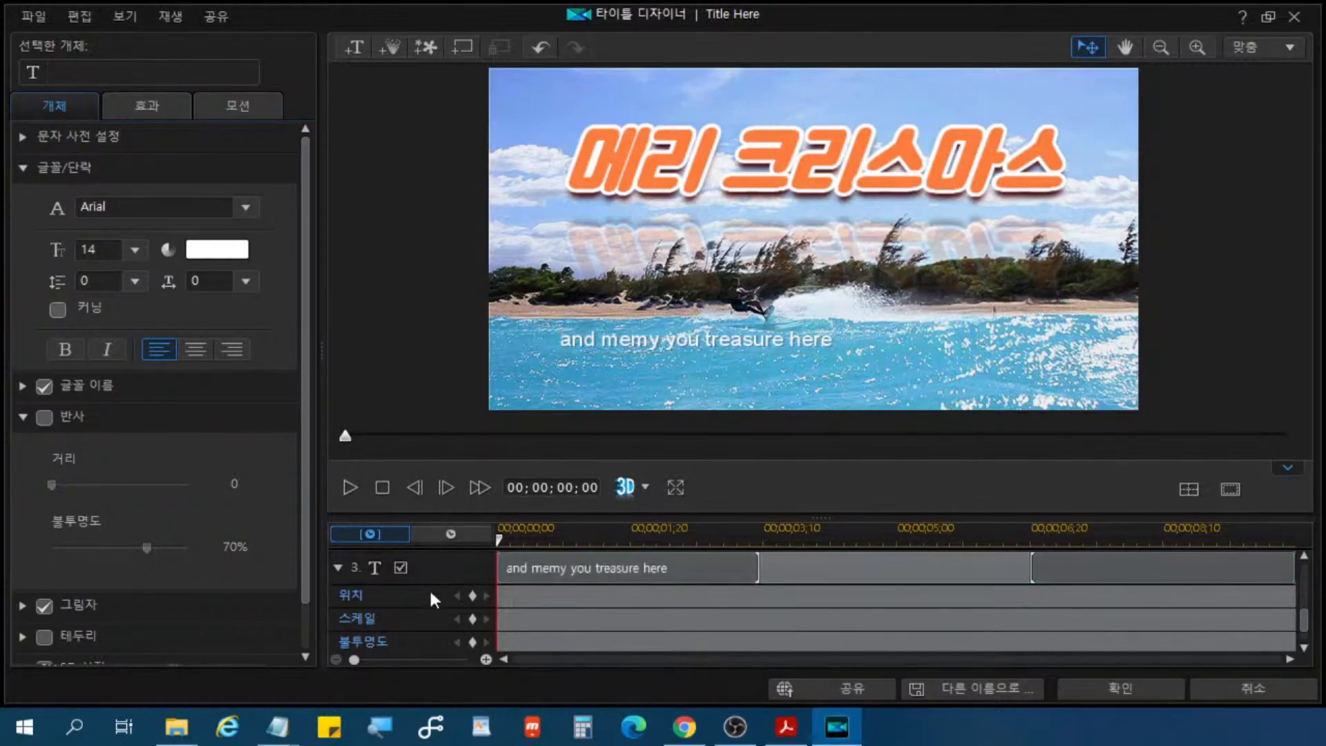
left_click(426, 565)
left_click(454, 570)
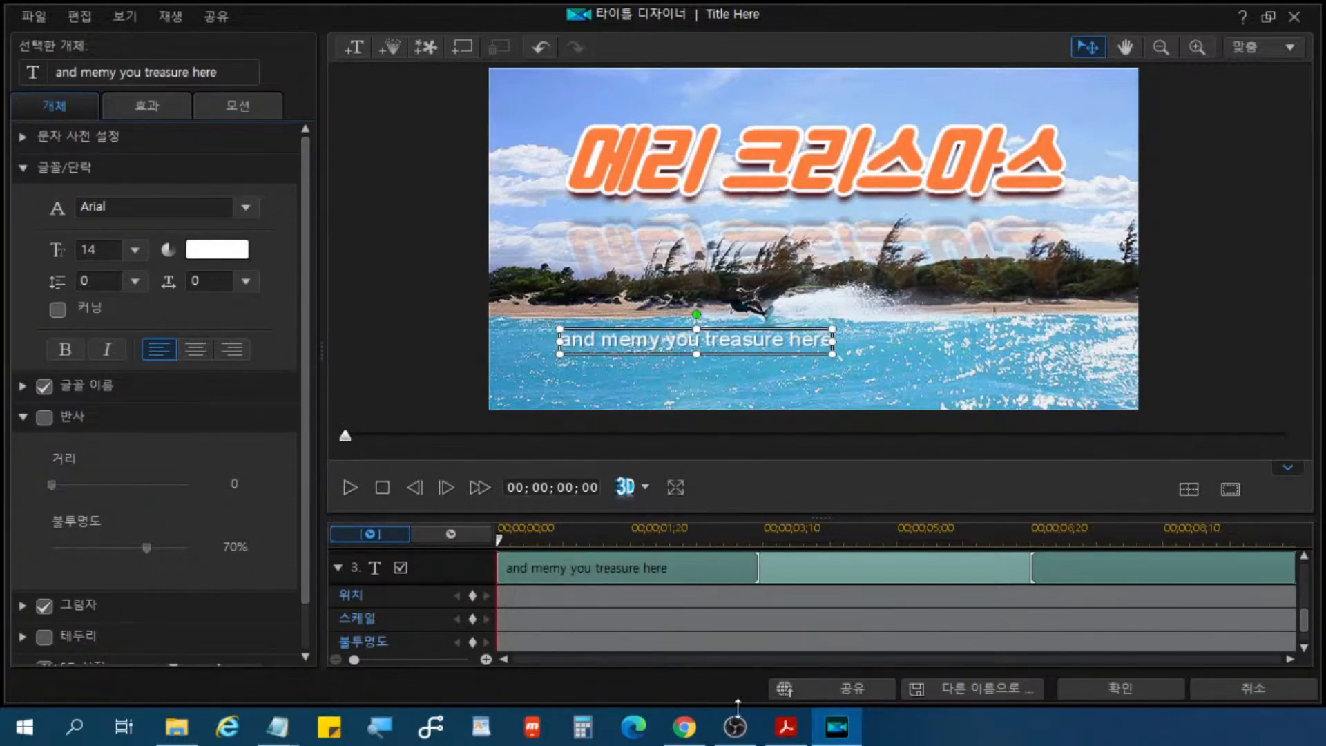
key("Delete")
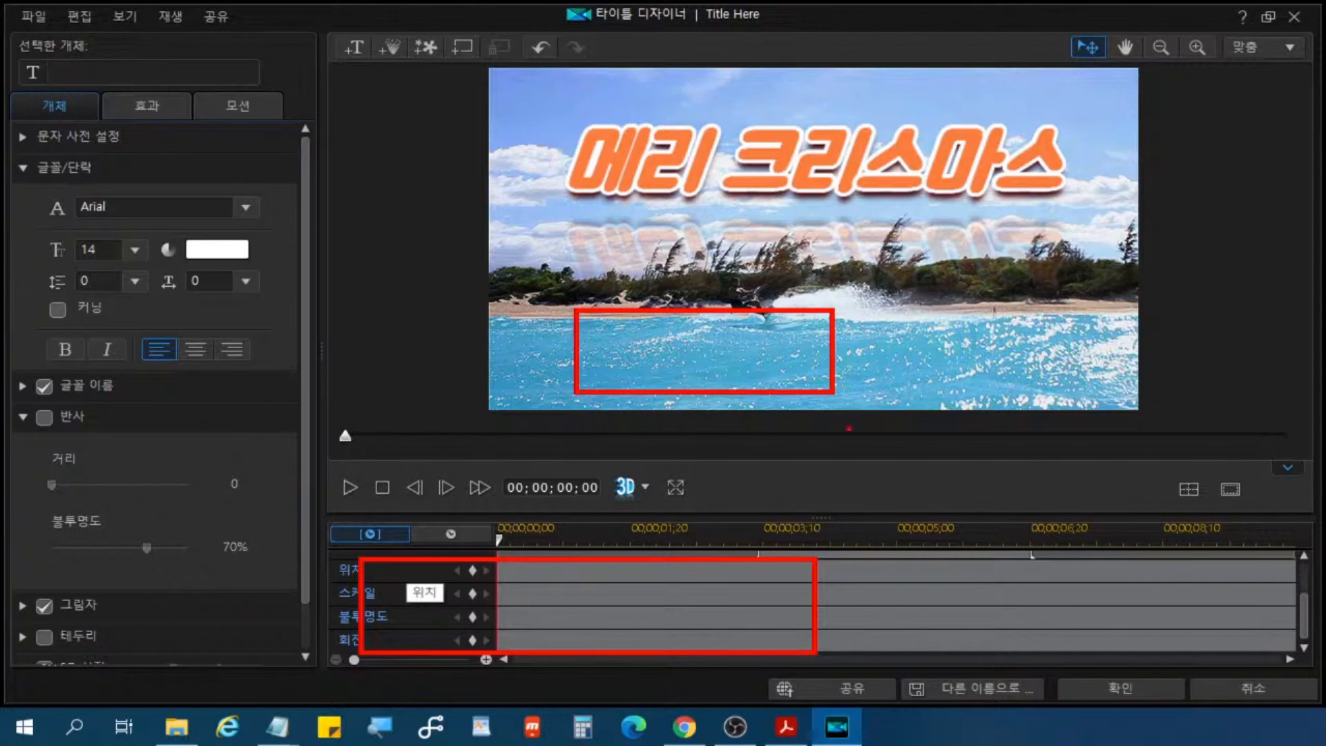
left_click(789, 142)
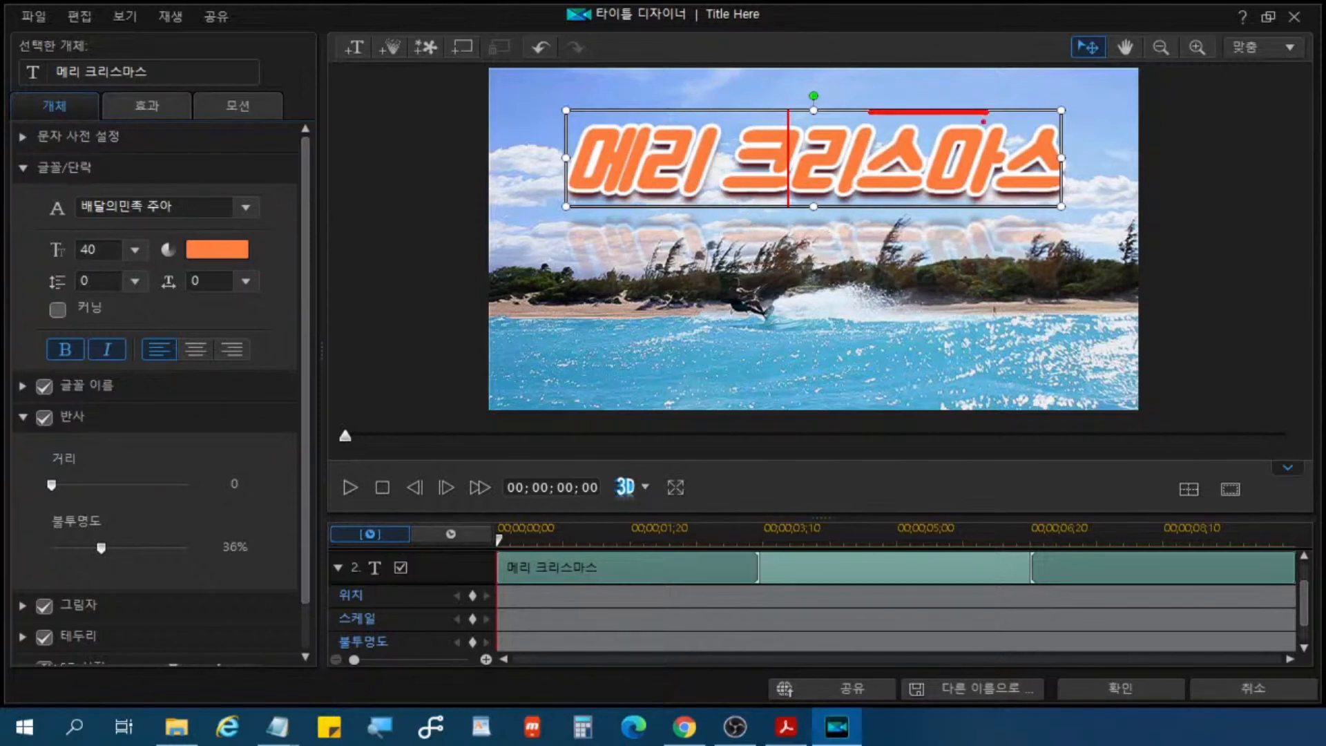
Step: Collapse the font/paragraph settings of the "메리 크리스마스" title
key("ctrl")
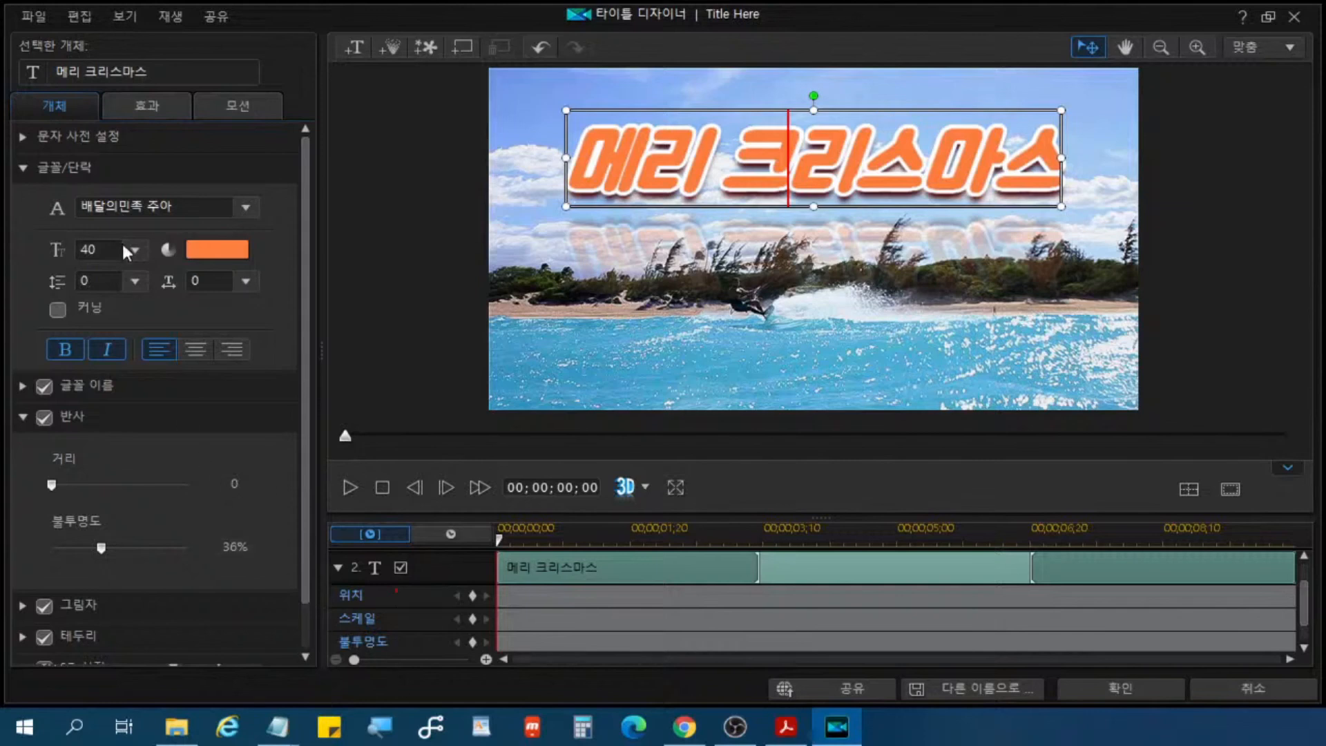
left_click(168, 174)
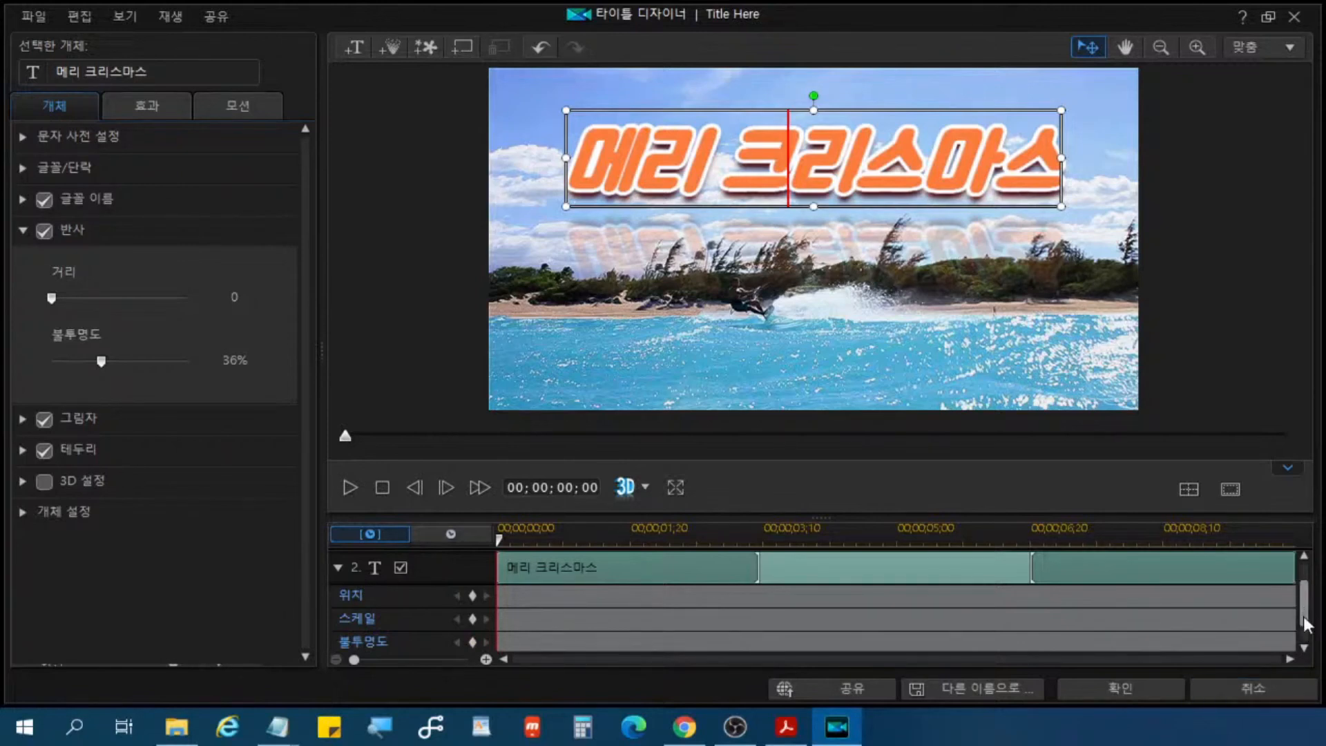
key("ctrl")
Step: Disable the particle effect track above the "메리 크리스마스" text track in the title designer's timeline
left_click_drag(1305, 625, 1305, 584)
key("ctrl")
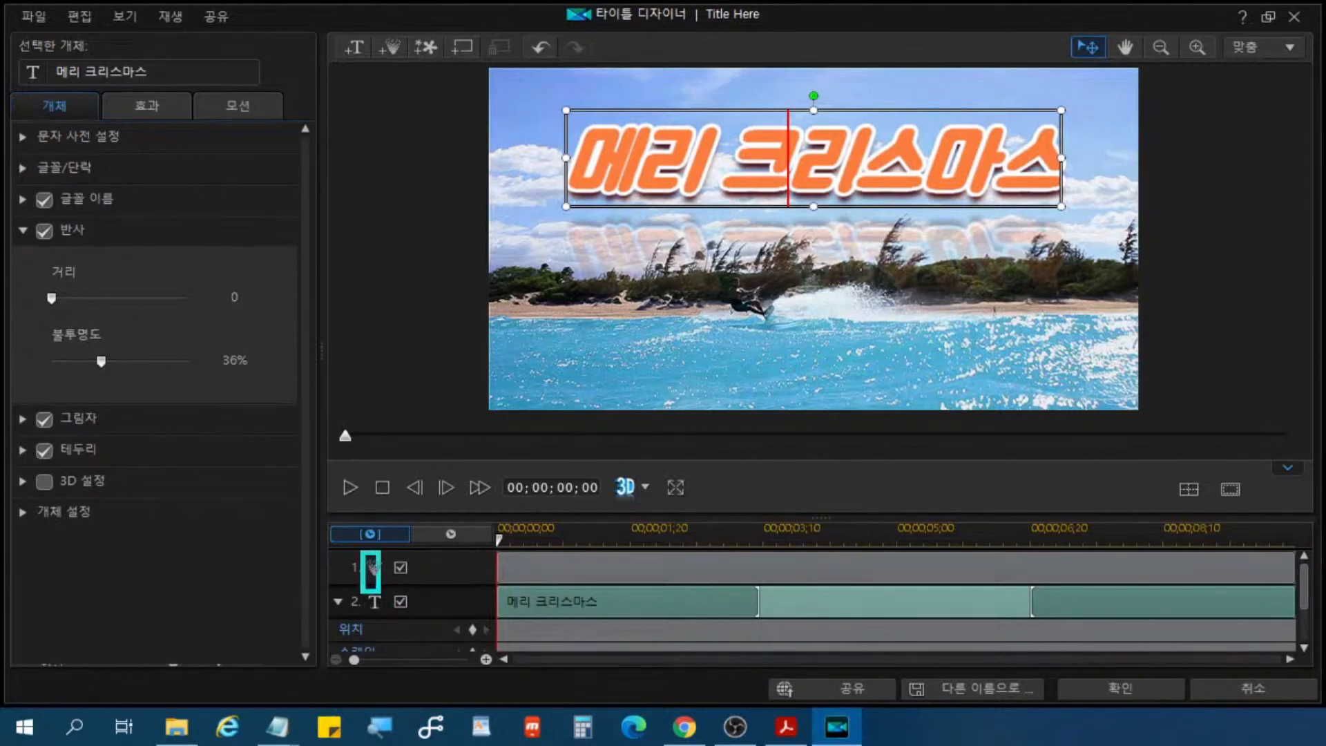
left_click_drag(362, 553, 499, 588)
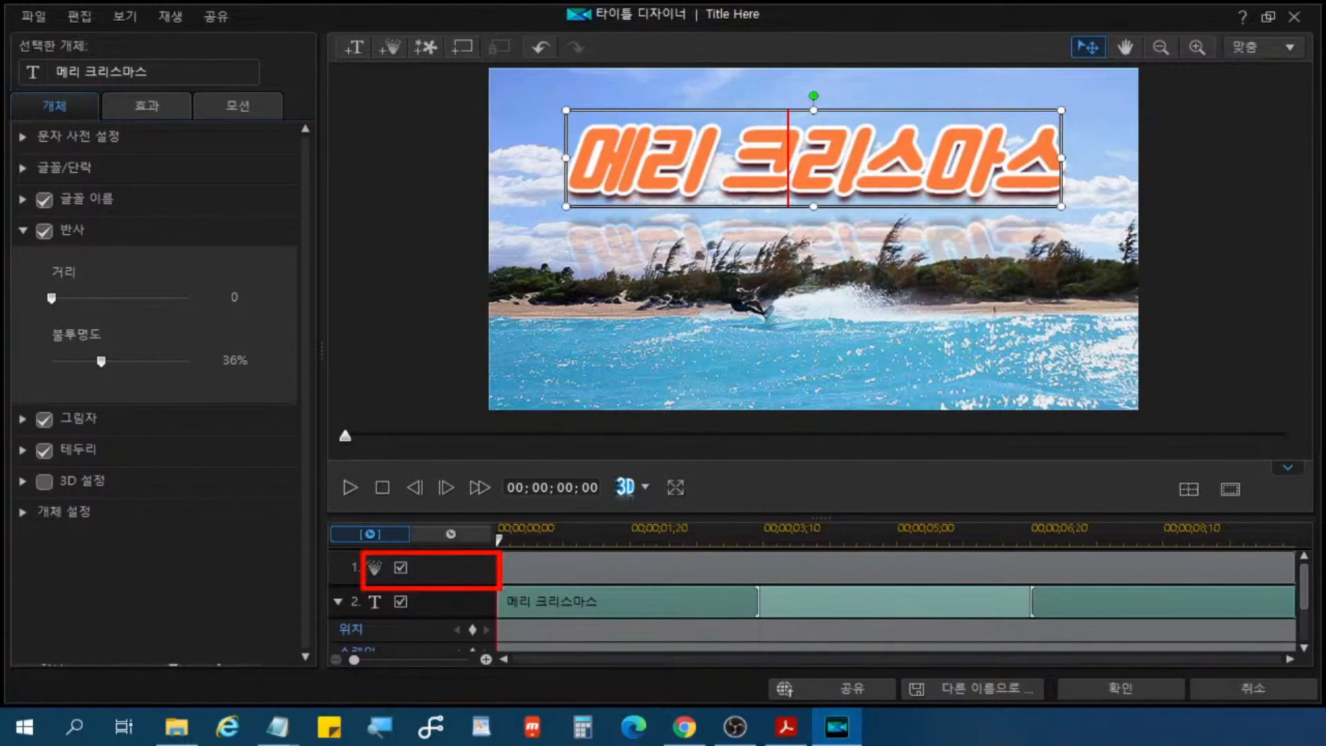
key("ctrl")
key("ctrl")
key("ctrl")
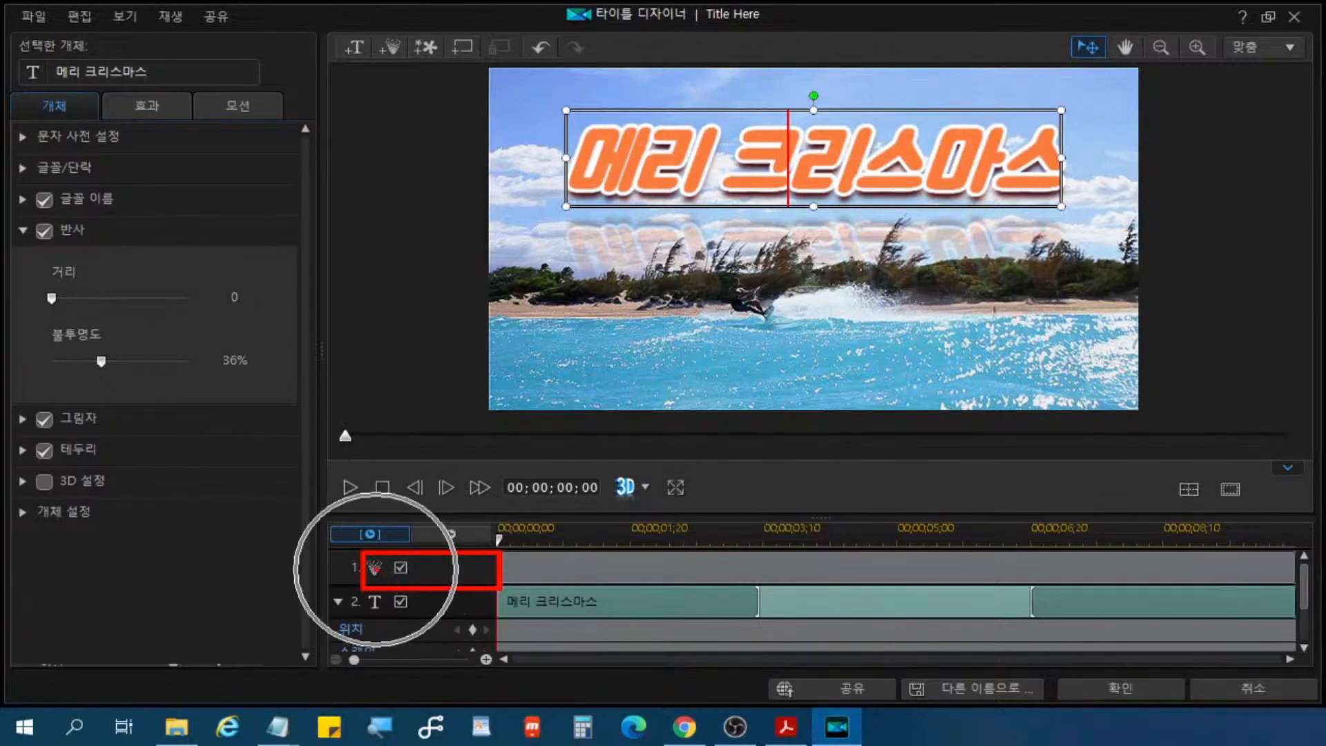
key("ctrl")
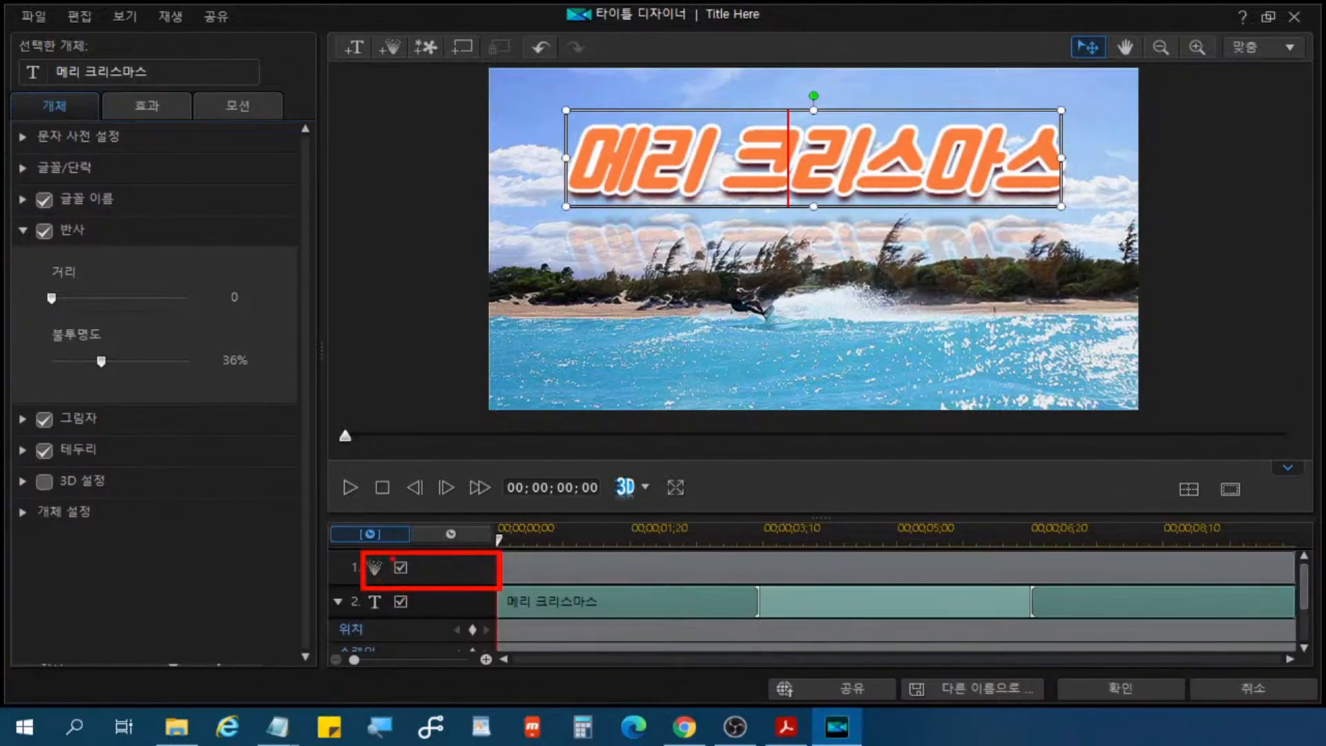
mouse_move(392, 553)
left_mouse_down()
mouse_move(403, 587)
mouse_move(421, 588)
left_mouse_up()
key("ctrl")
key("ctrl")
key("Escape")
left_click(400, 563)
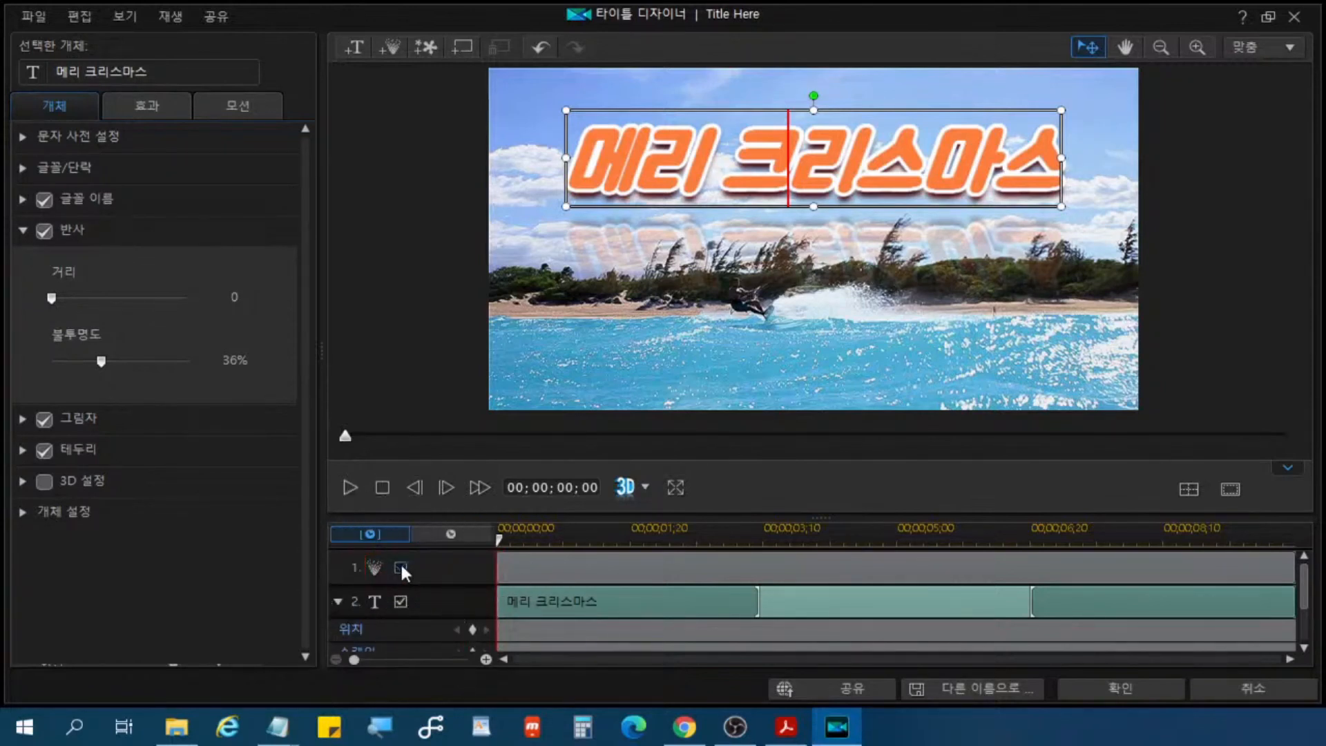
Step: Play the title in the designer to check it with the particle track disabled
key("ctrl")
key("ctrl")
key("ctrl")
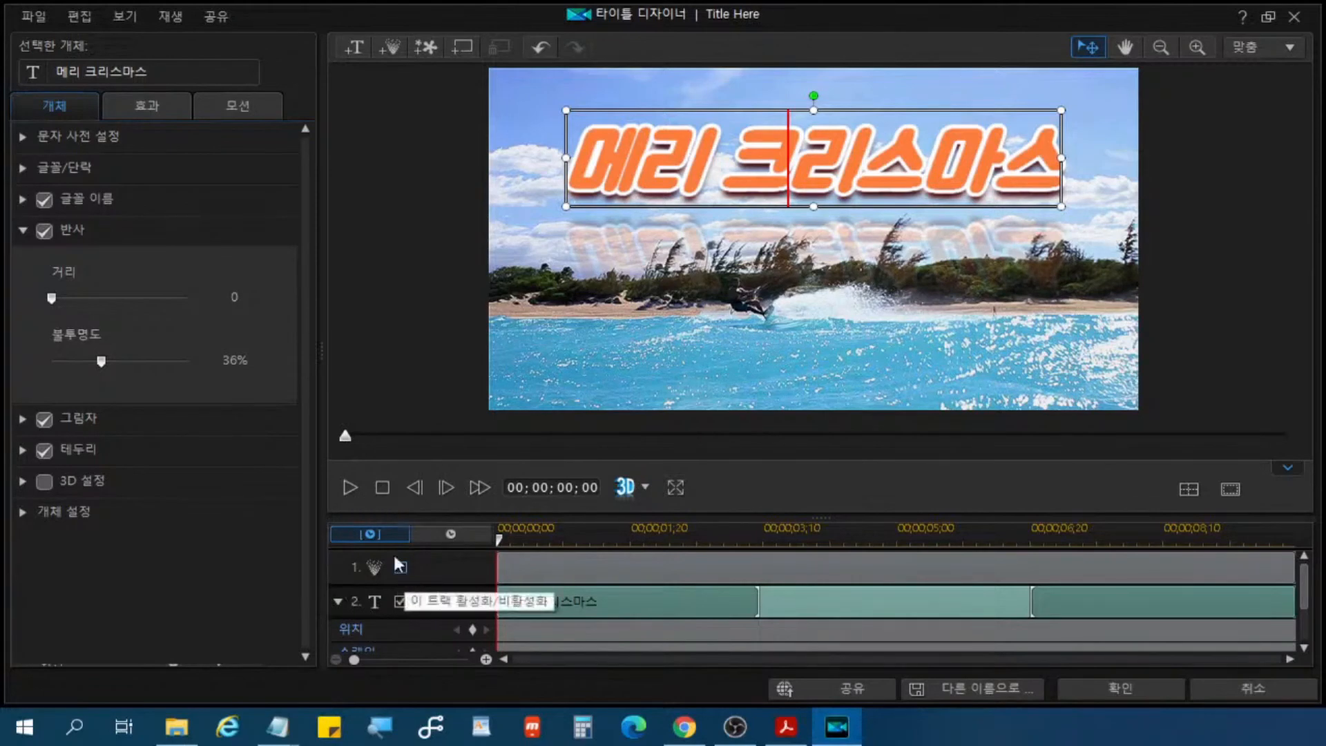
key("ctrl")
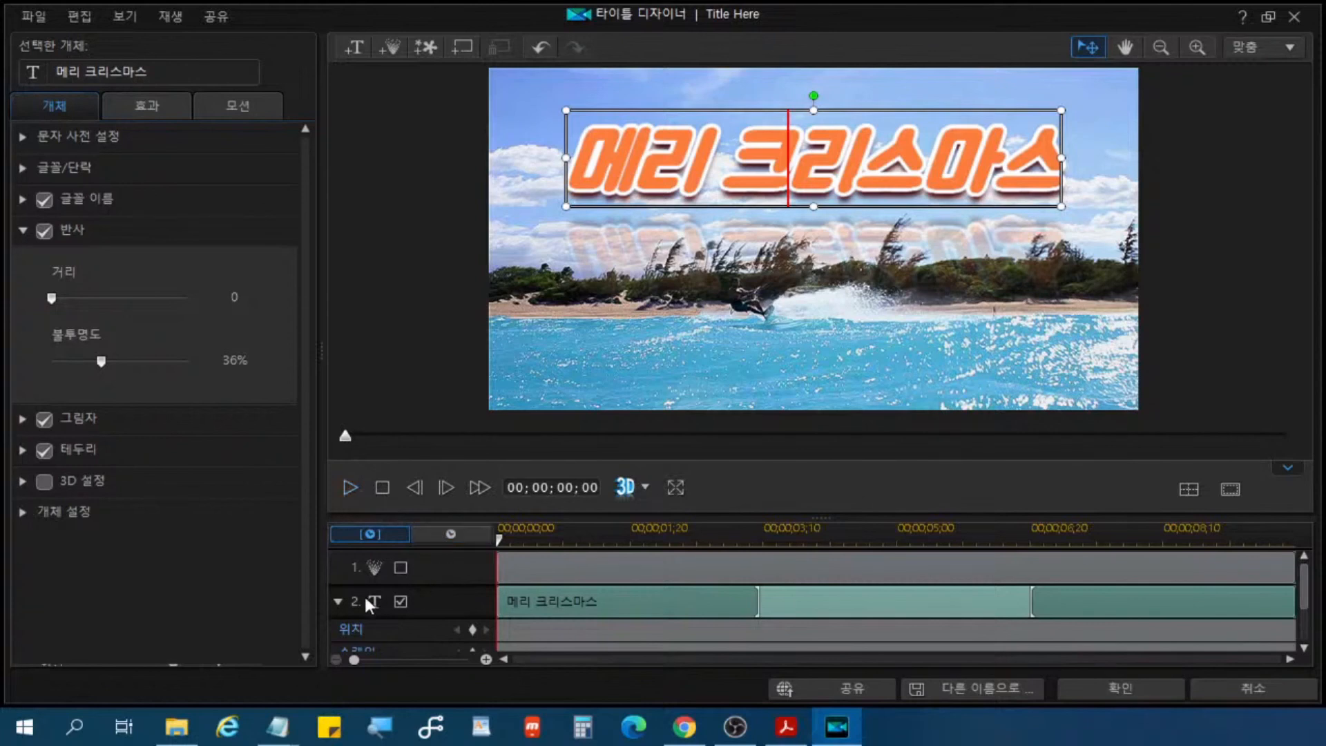
left_click_drag(344, 548, 441, 586)
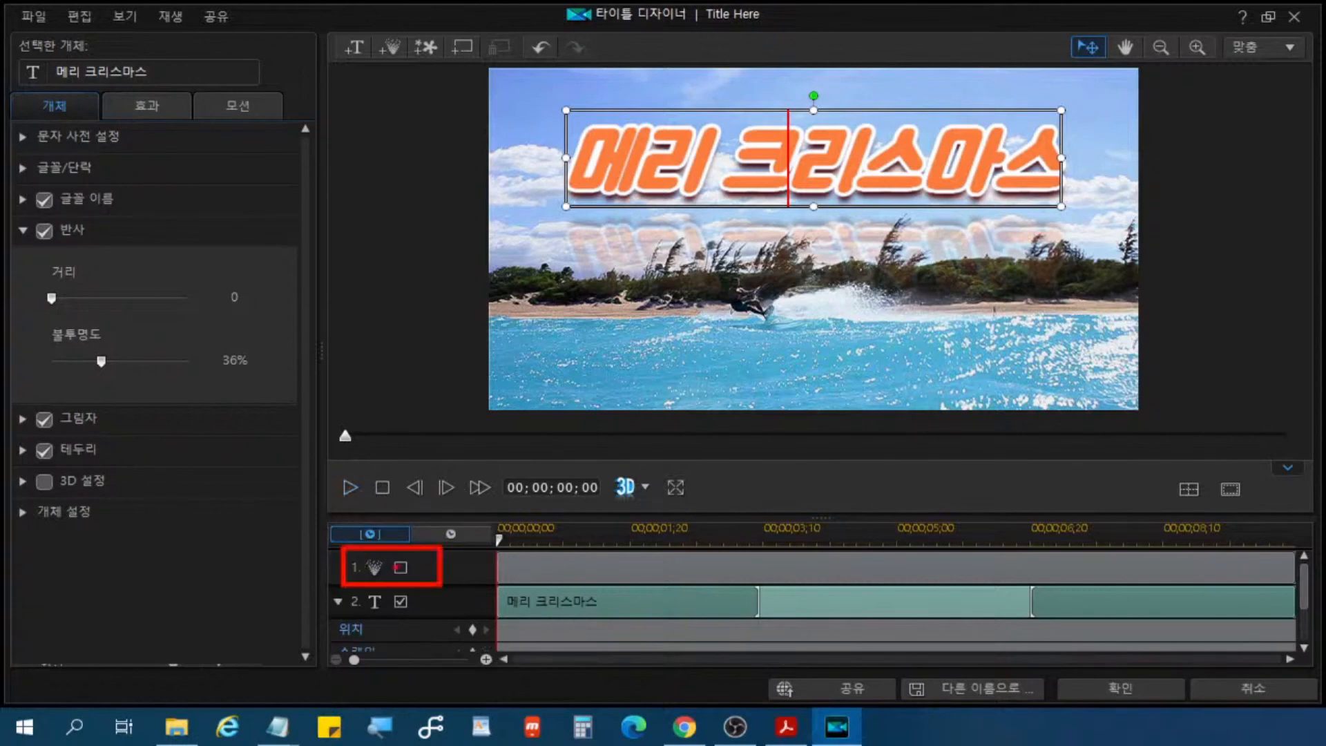
key("ctrl")
left_click_drag(370, 546, 350, 493)
left_click(350, 488)
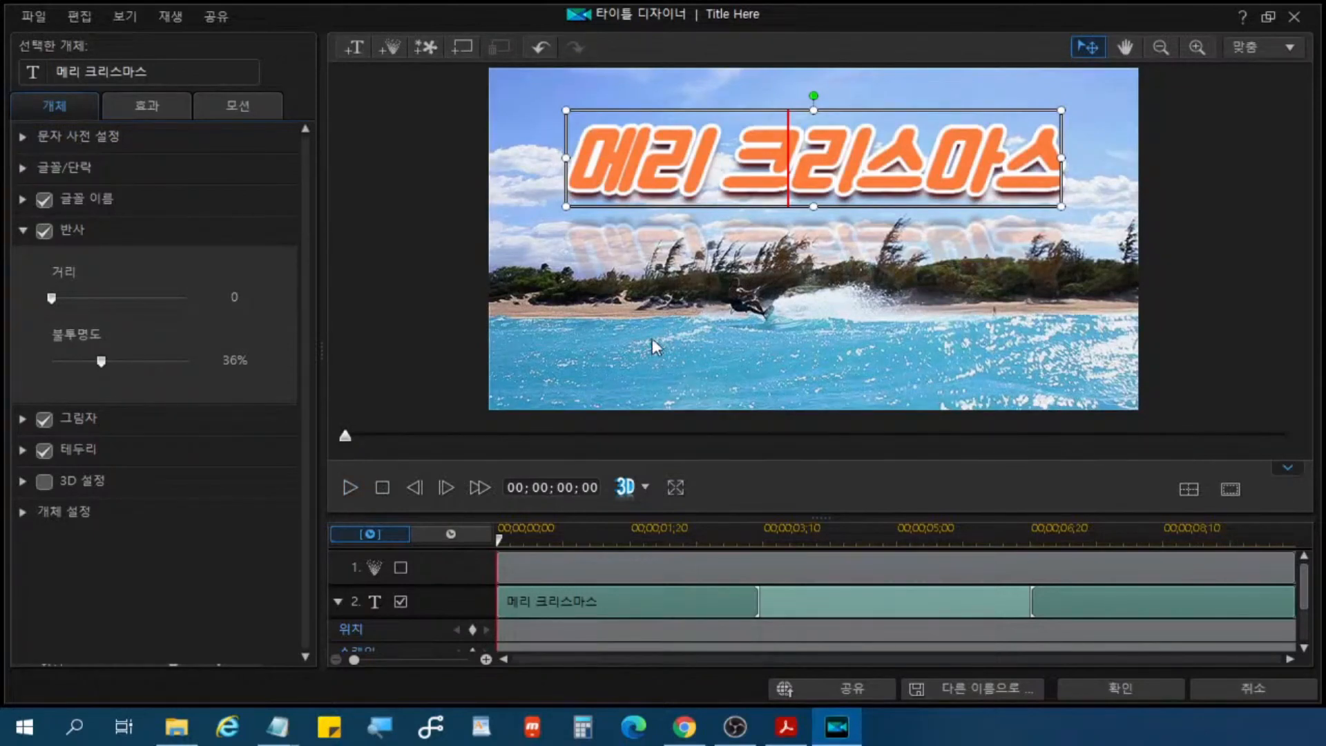
Step: Accept the title design and return to the project timeline
key("ctrl")
key("ctrl")
key("ctrl")
key("ctrl")
key("ctrl")
left_click(1119, 689)
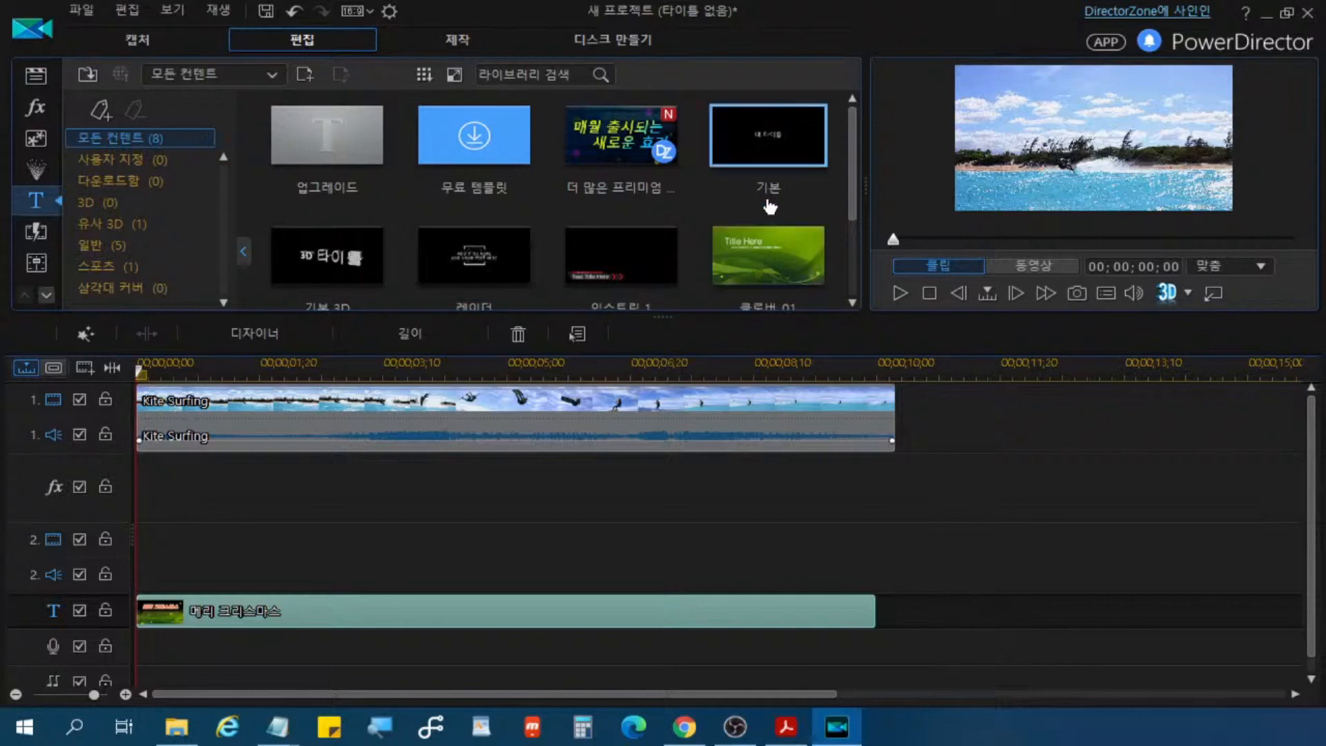
Step: Play the whole movie to check the title over the Kite Surfing clip, and stop the playback
left_click(900, 295)
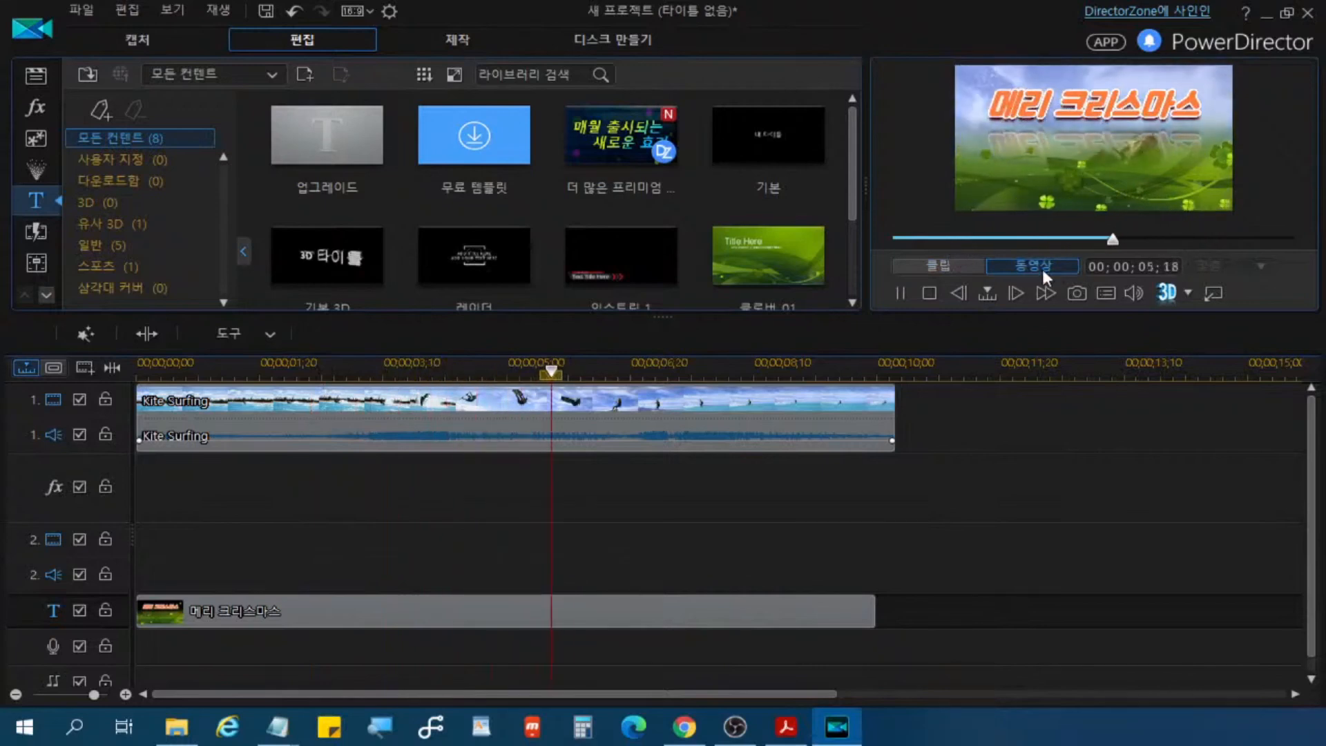
left_click(929, 292)
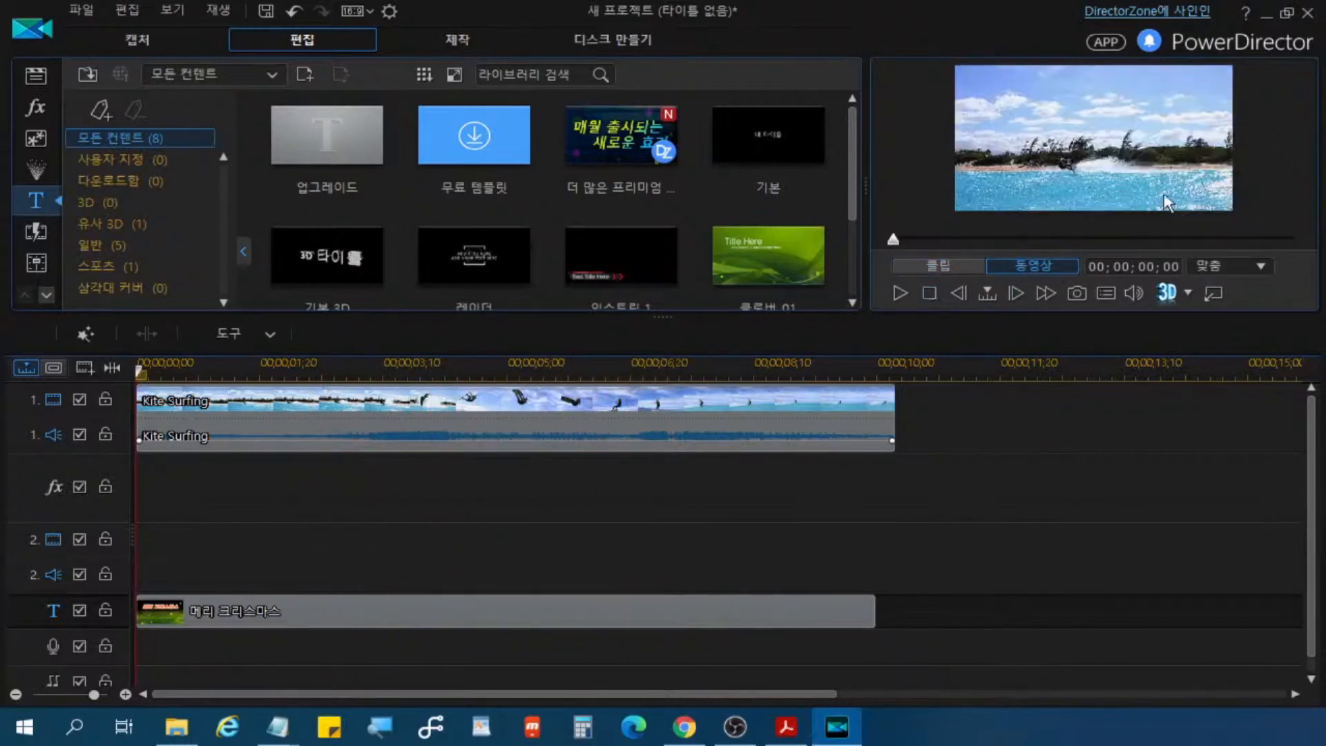